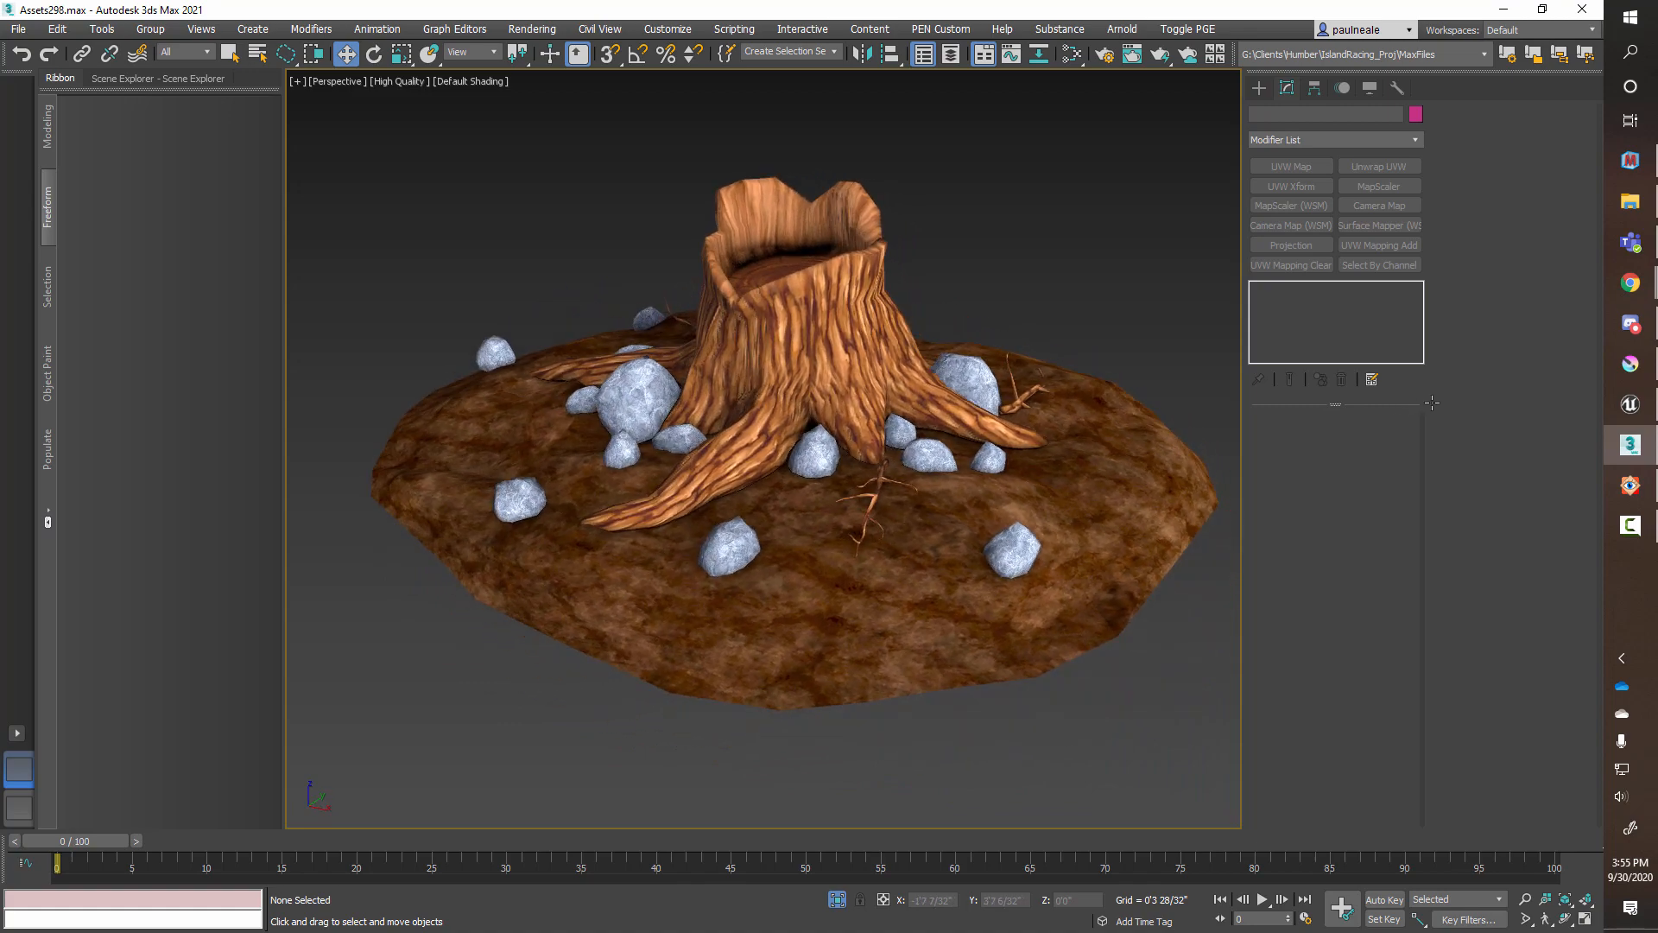
Step: Examine the tree stump on the ground disc from all sides, including its roots, bark and hollow top
middle_click_drag(1033, 356, 1067, 418, "alt")
scroll(885, 386, "up", 3)
scroll(885, 386, "up", 3)
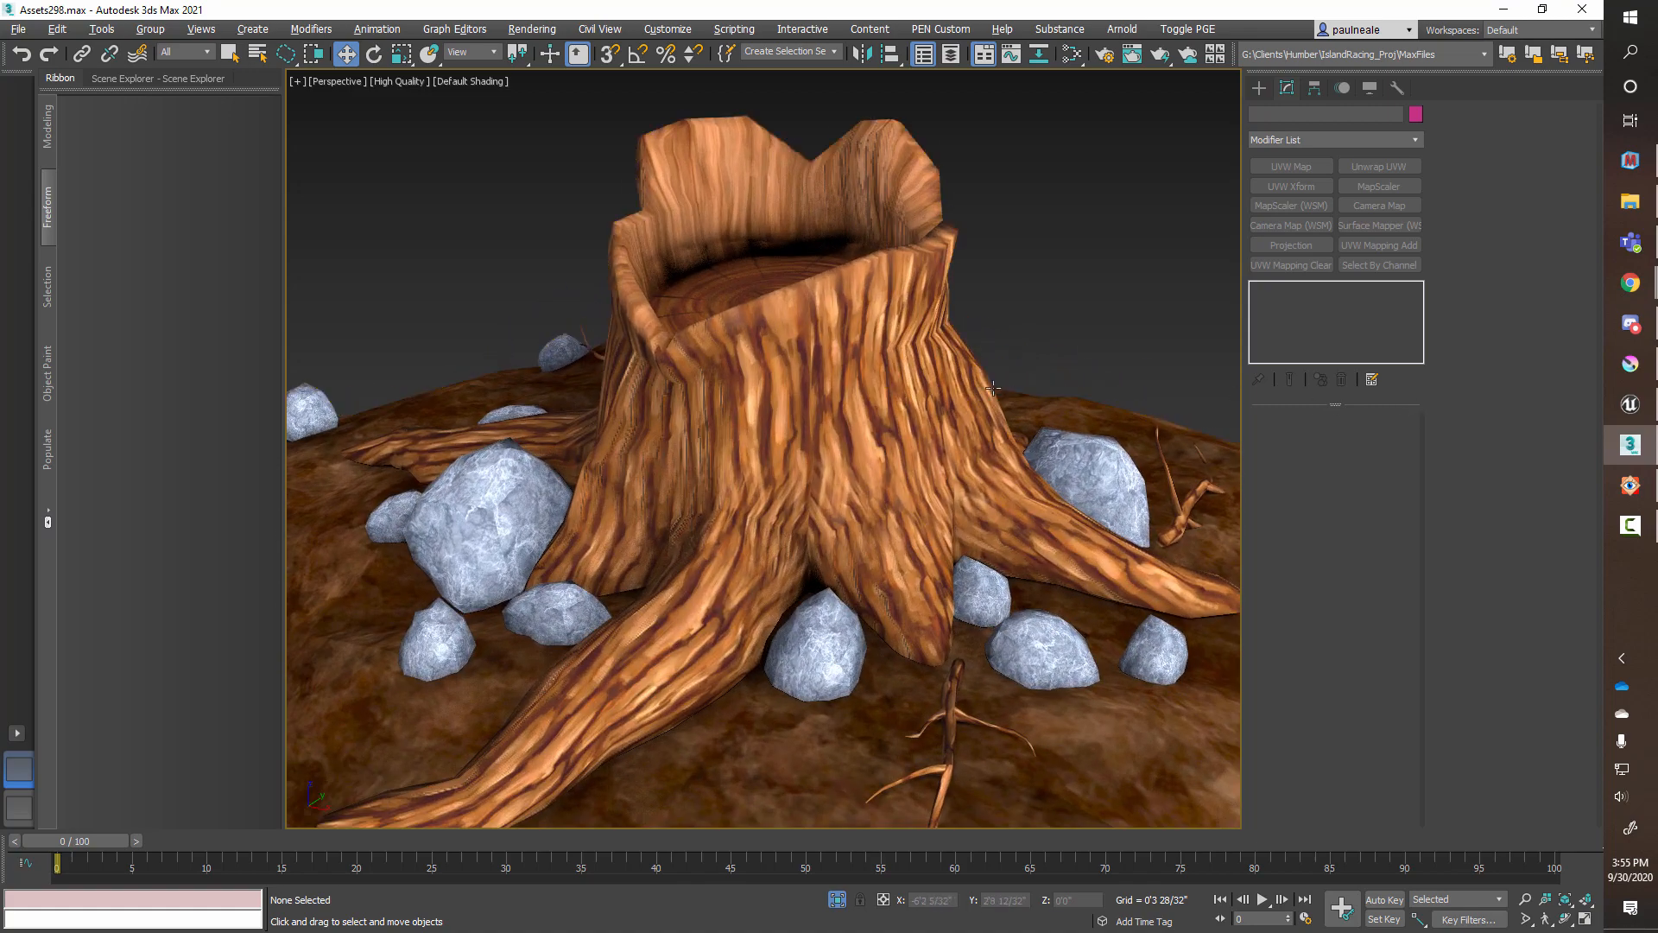
middle_click_drag(885, 386, 746, 391, "alt")
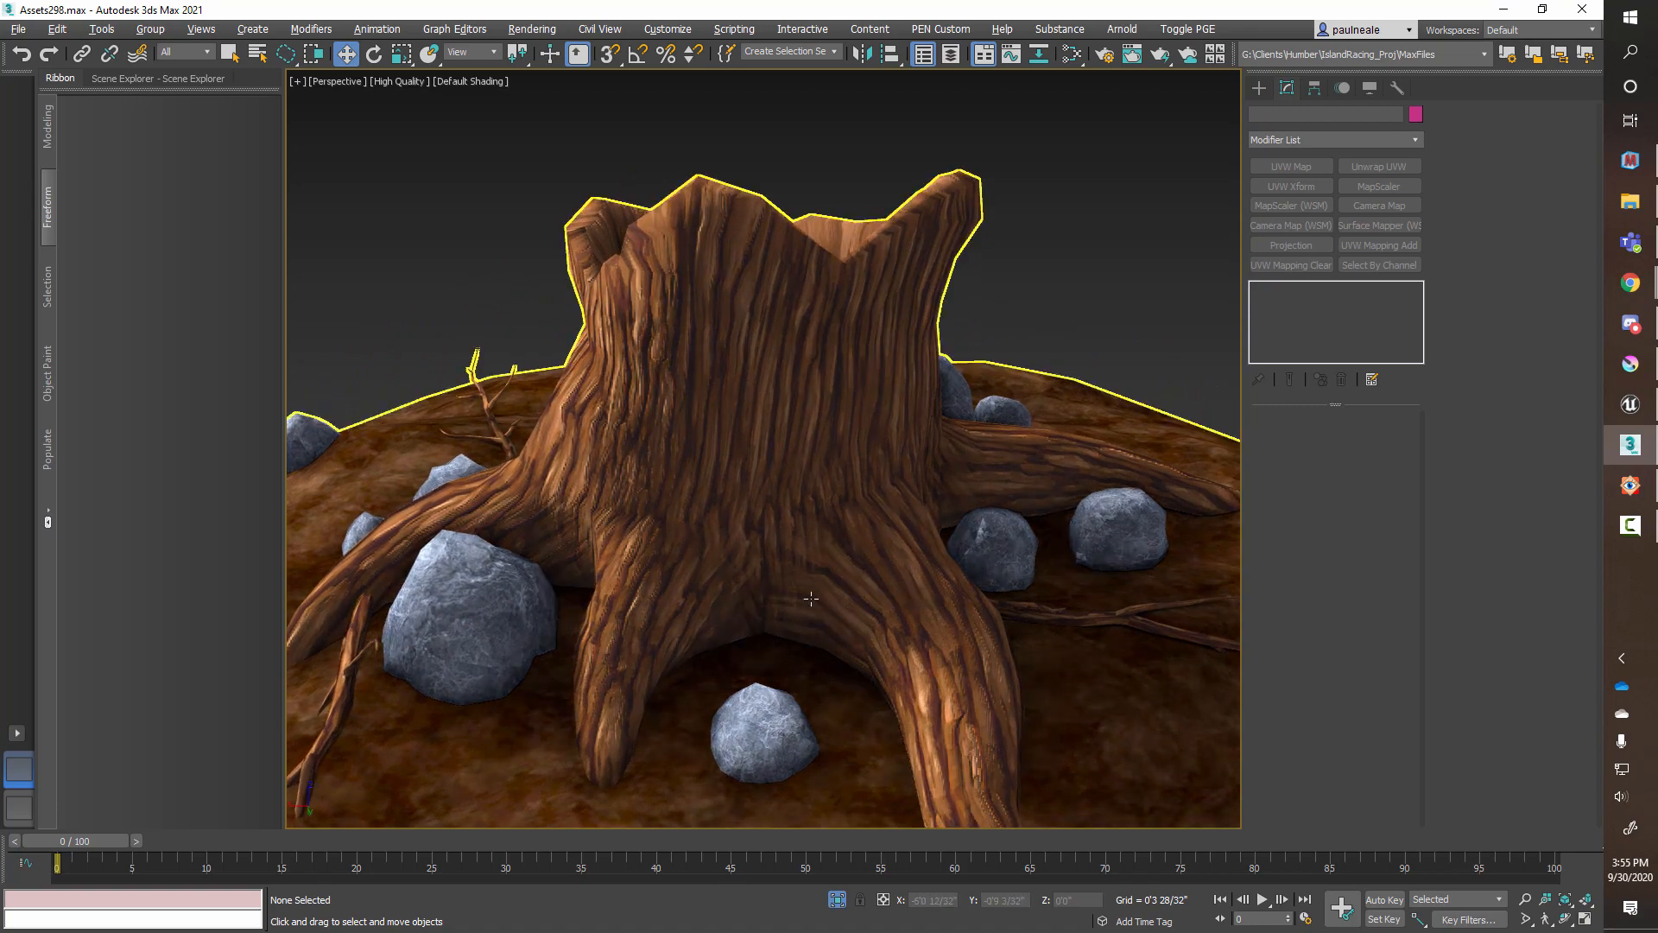
middle_click_drag(823, 586, 795, 507, "alt")
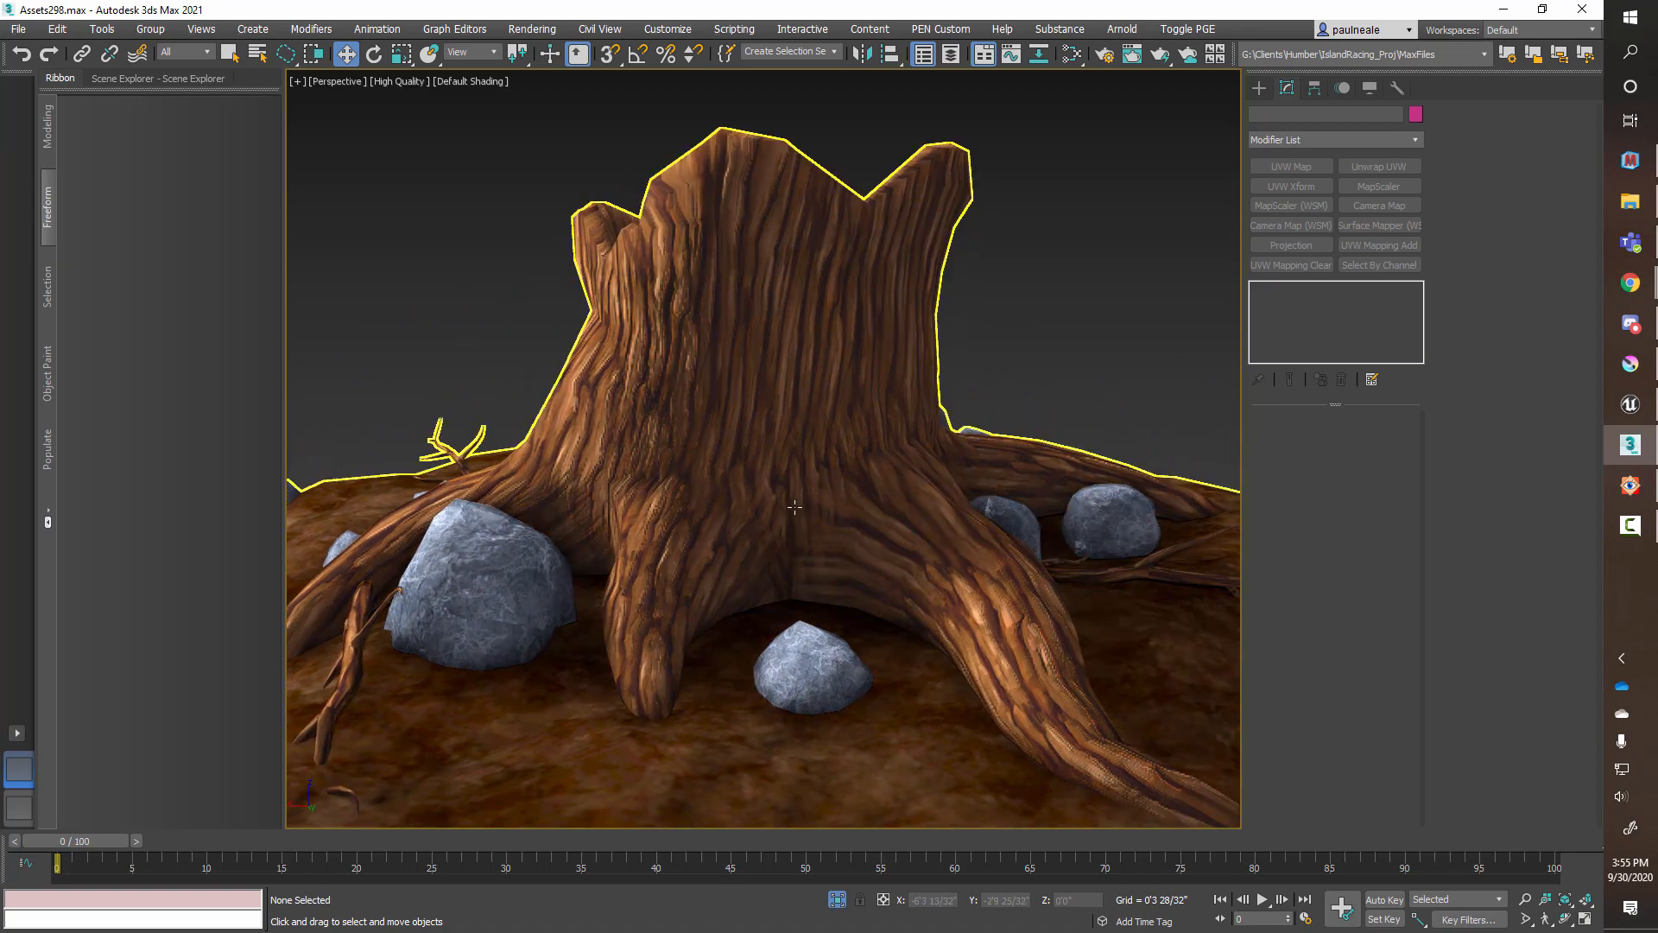
middle_click_drag(906, 524, 930, 433, "alt")
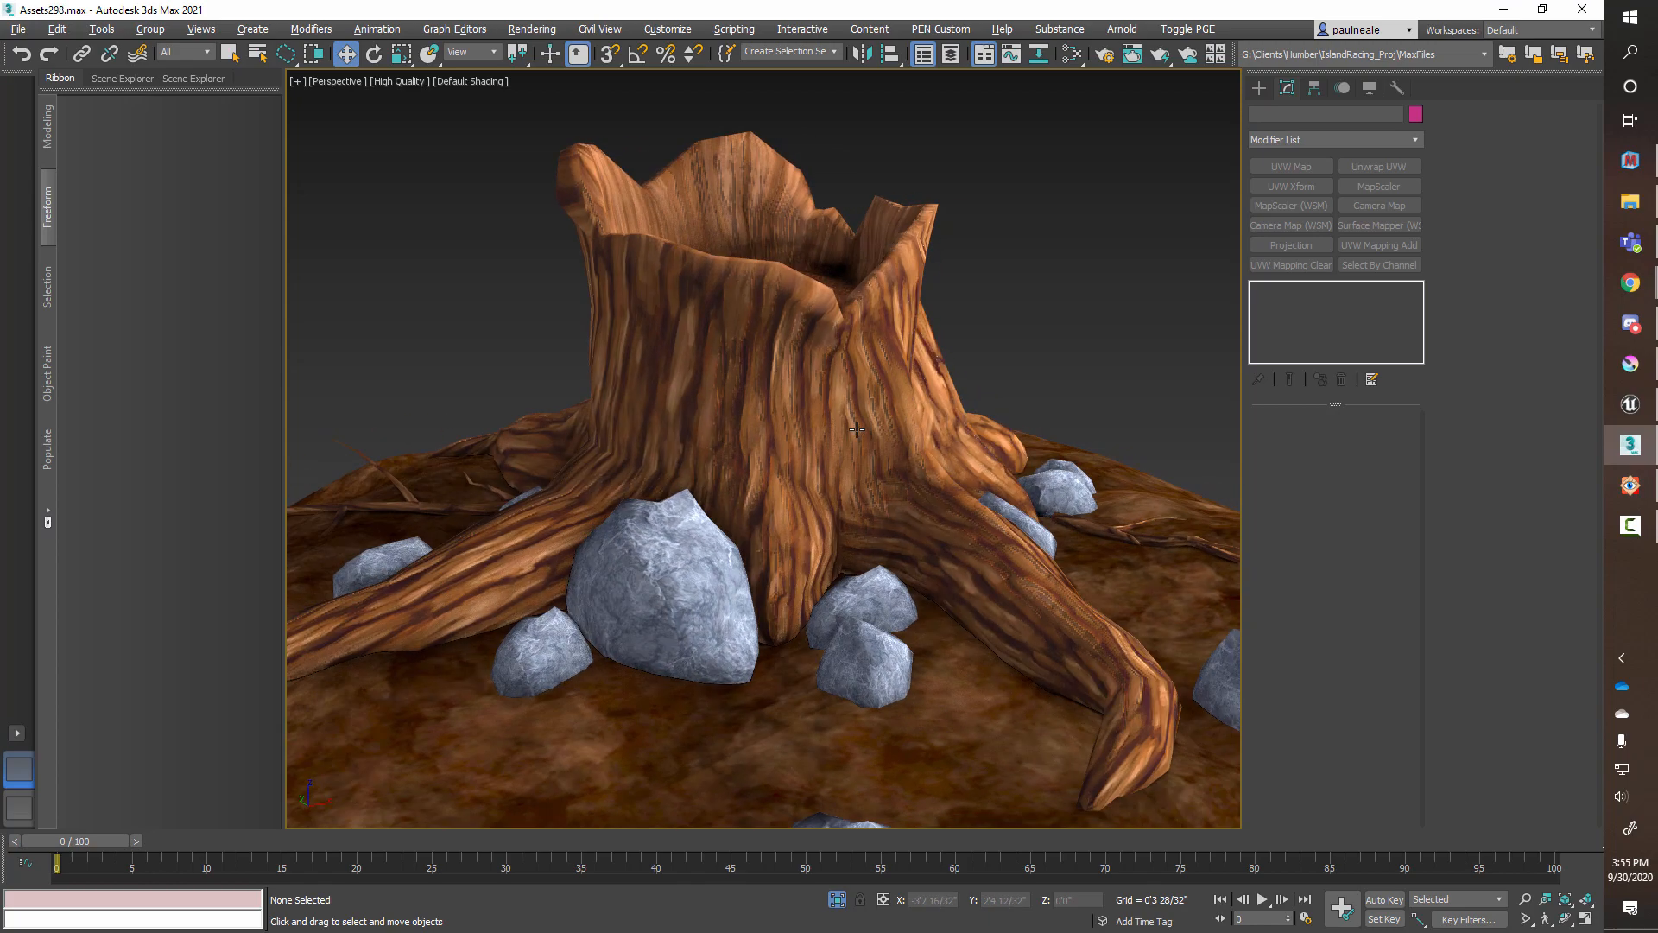
middle_click_drag(907, 437, 948, 438, "alt")
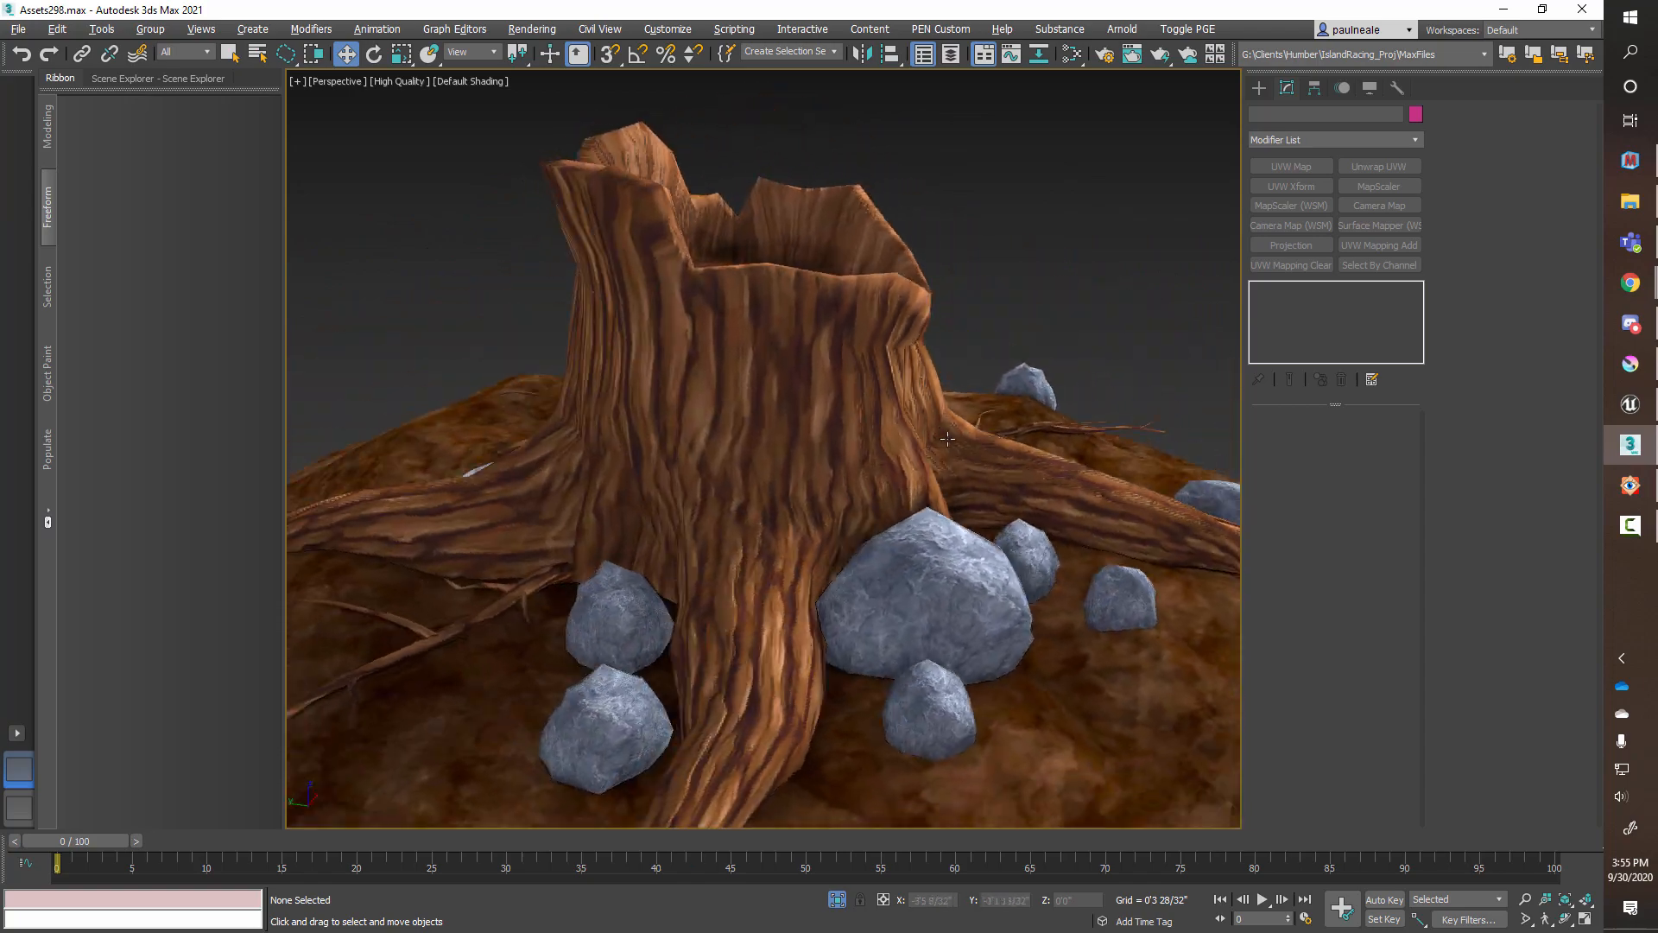
middle_click_drag(693, 238, 685, 343, "alt")
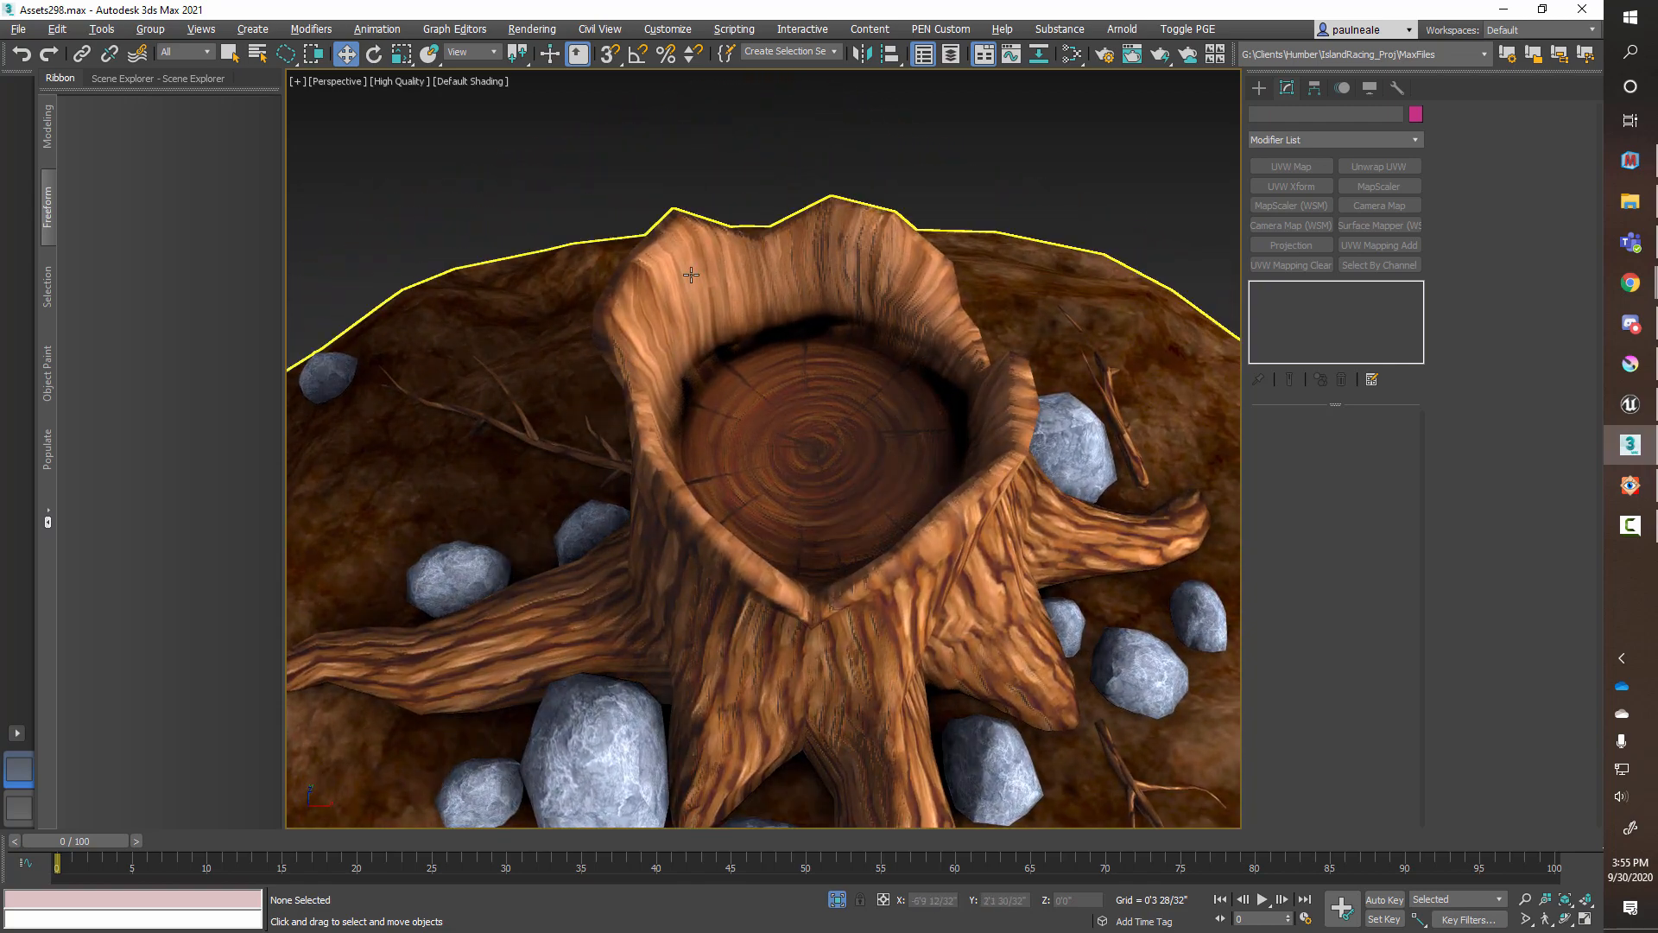
middle_click_drag(691, 274, 674, 412, "alt")
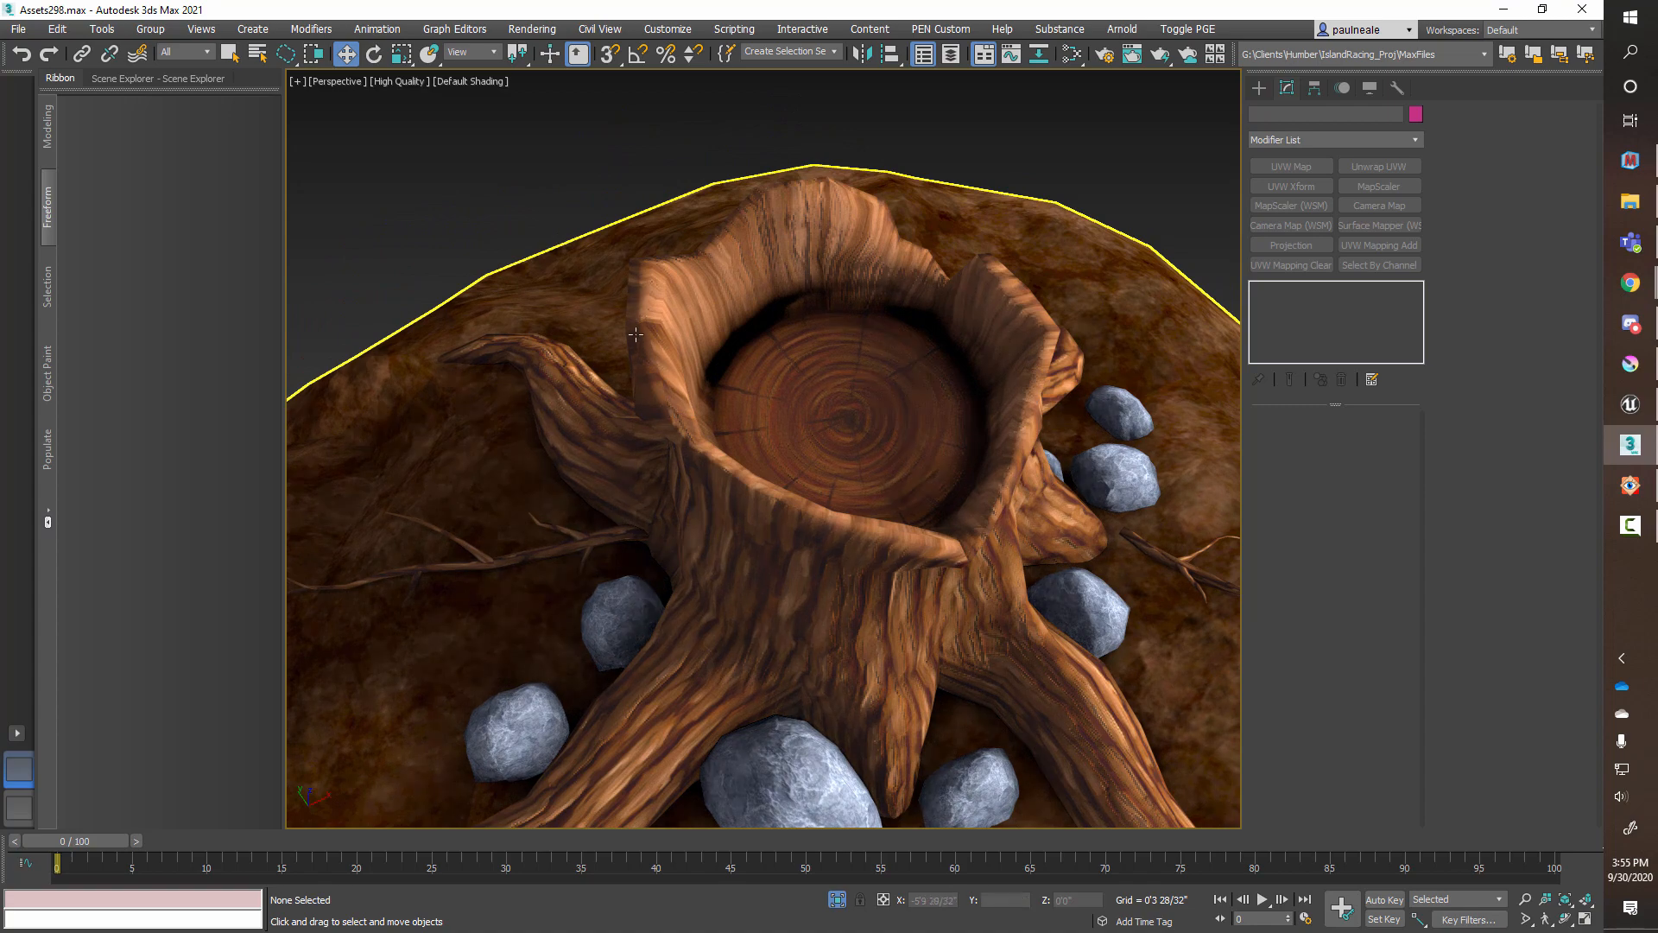
middle_click_drag(658, 325, 987, 354, "alt")
middle_click_drag(903, 401, 838, 380, "alt")
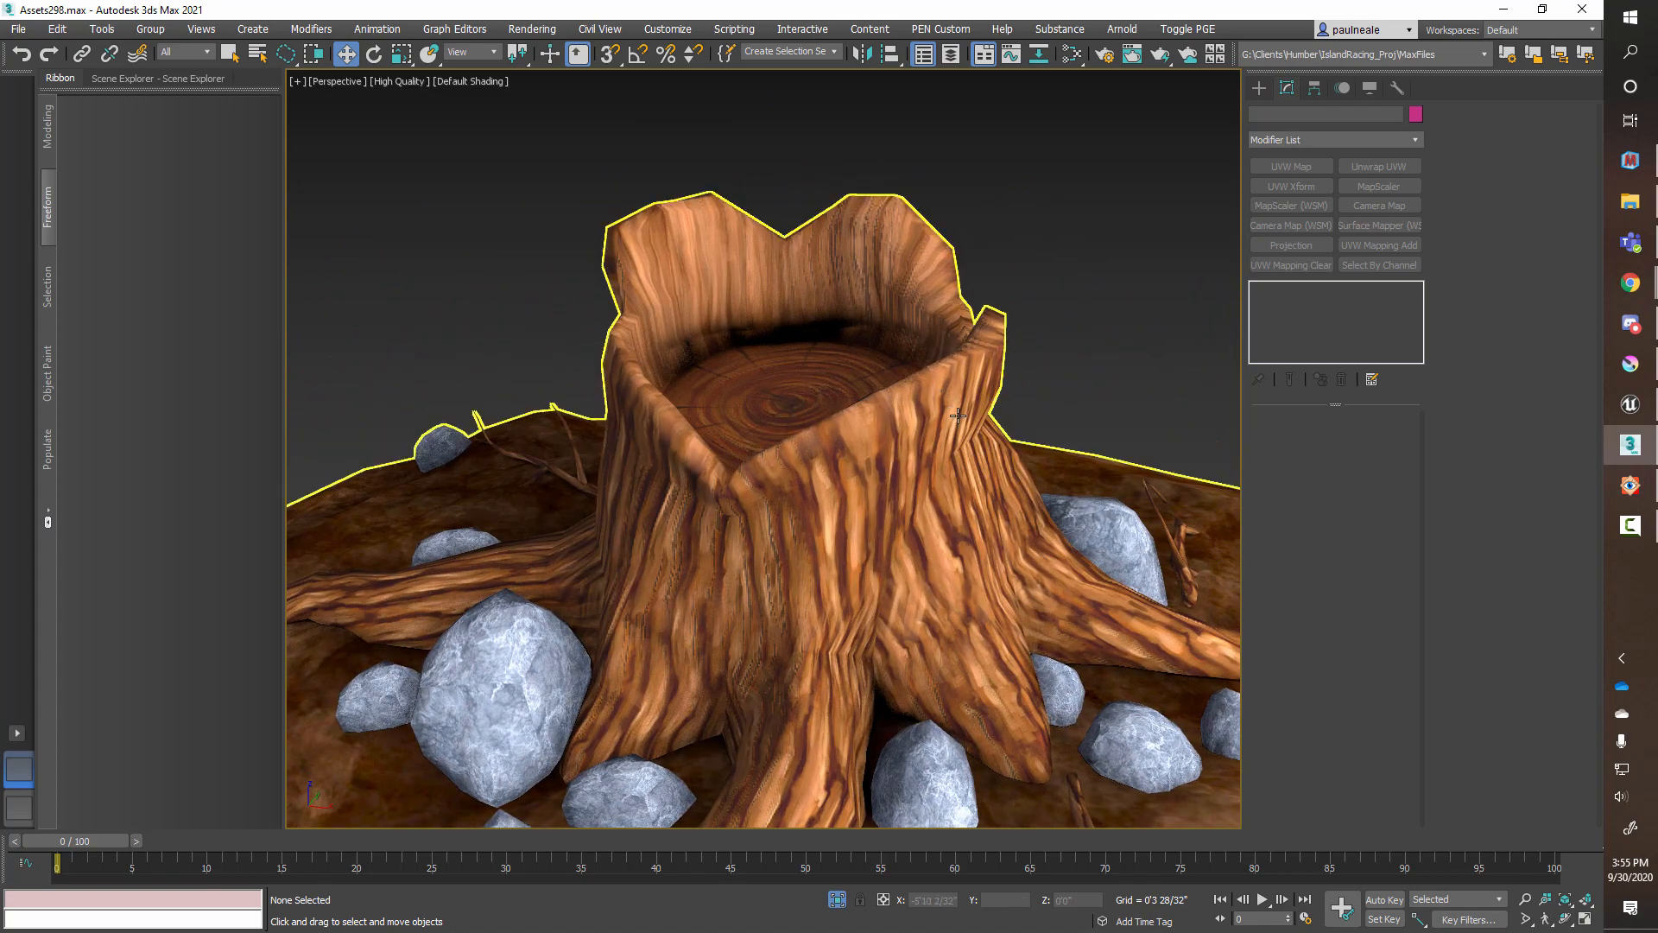
Step: Examine the bark texture plane and the wood-ring texture plane laid out beside the ground disc
middle_click_drag(969, 480, 920, 384)
scroll(918, 384, "down", 5)
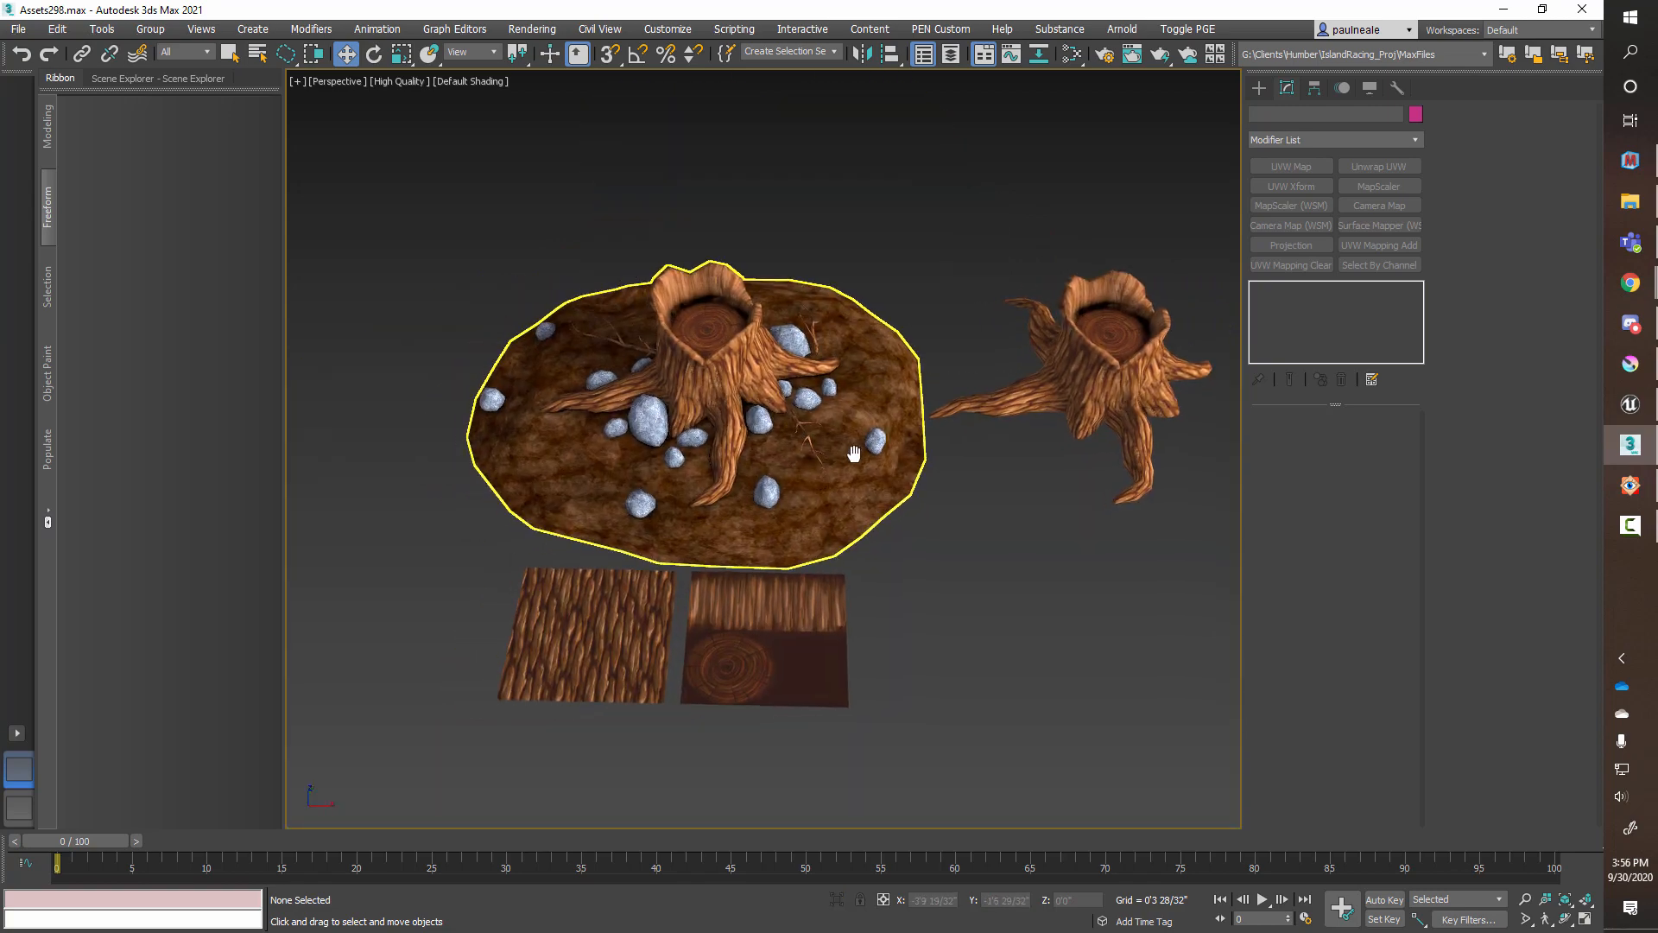
scroll(687, 641, "up", 3)
scroll(675, 647, "up", 6)
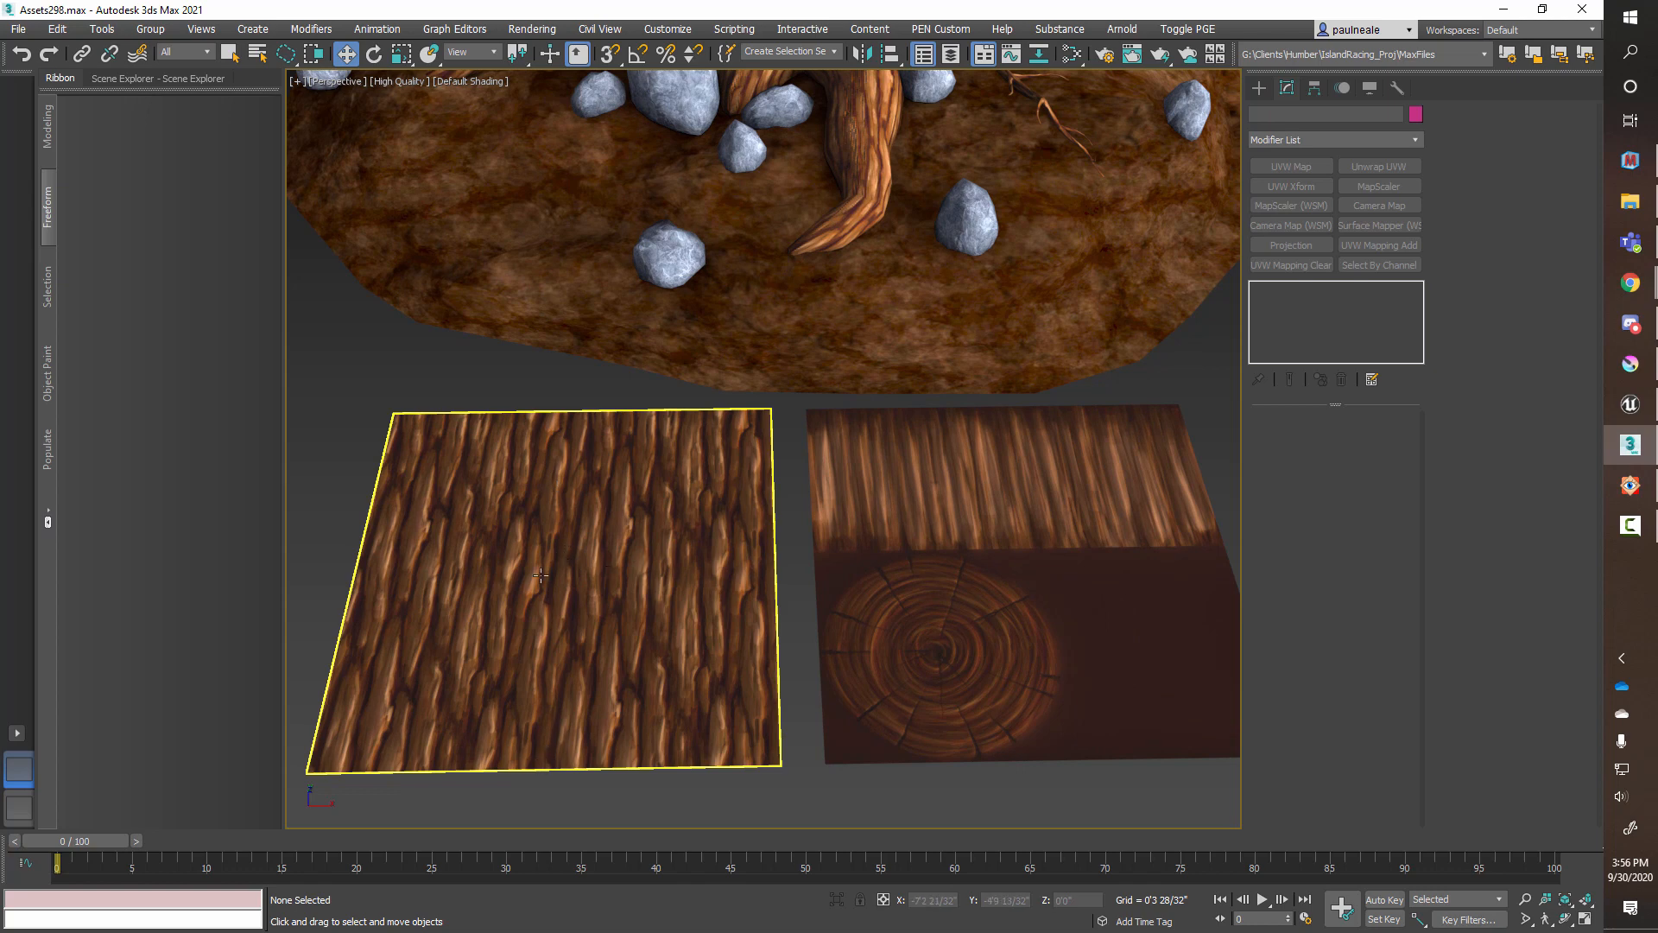
left_click(1000, 620)
middle_click_drag(1000, 620, 891, 601)
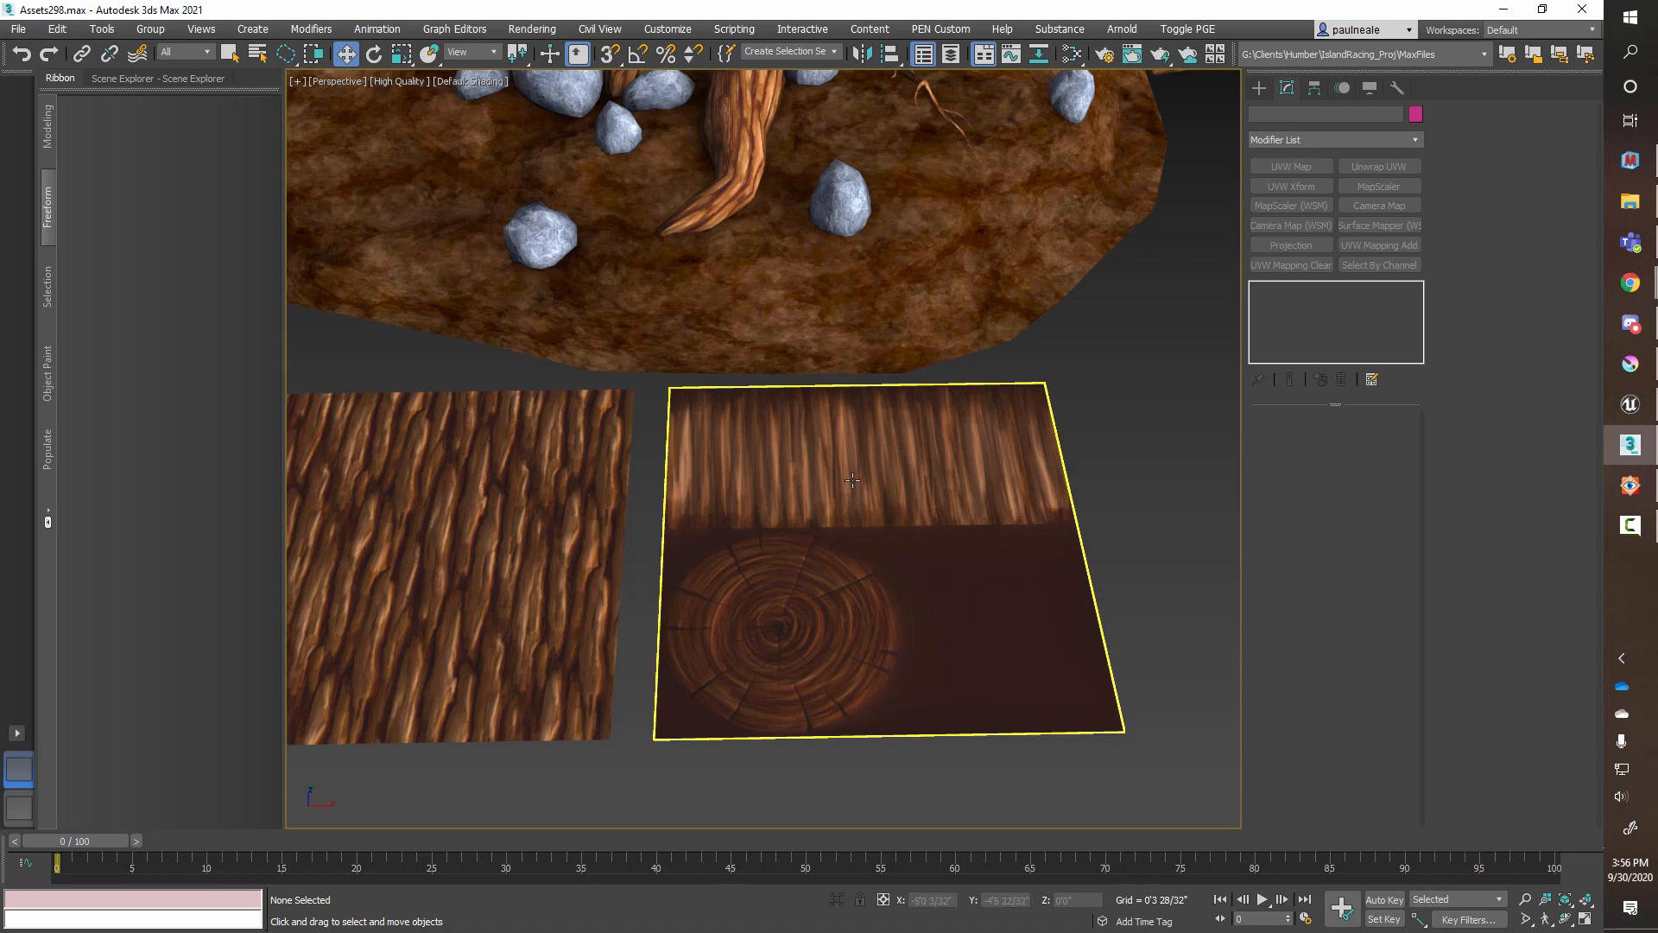
middle_click_drag(852, 480, 879, 855)
middle_click_drag(830, 412, 832, 214)
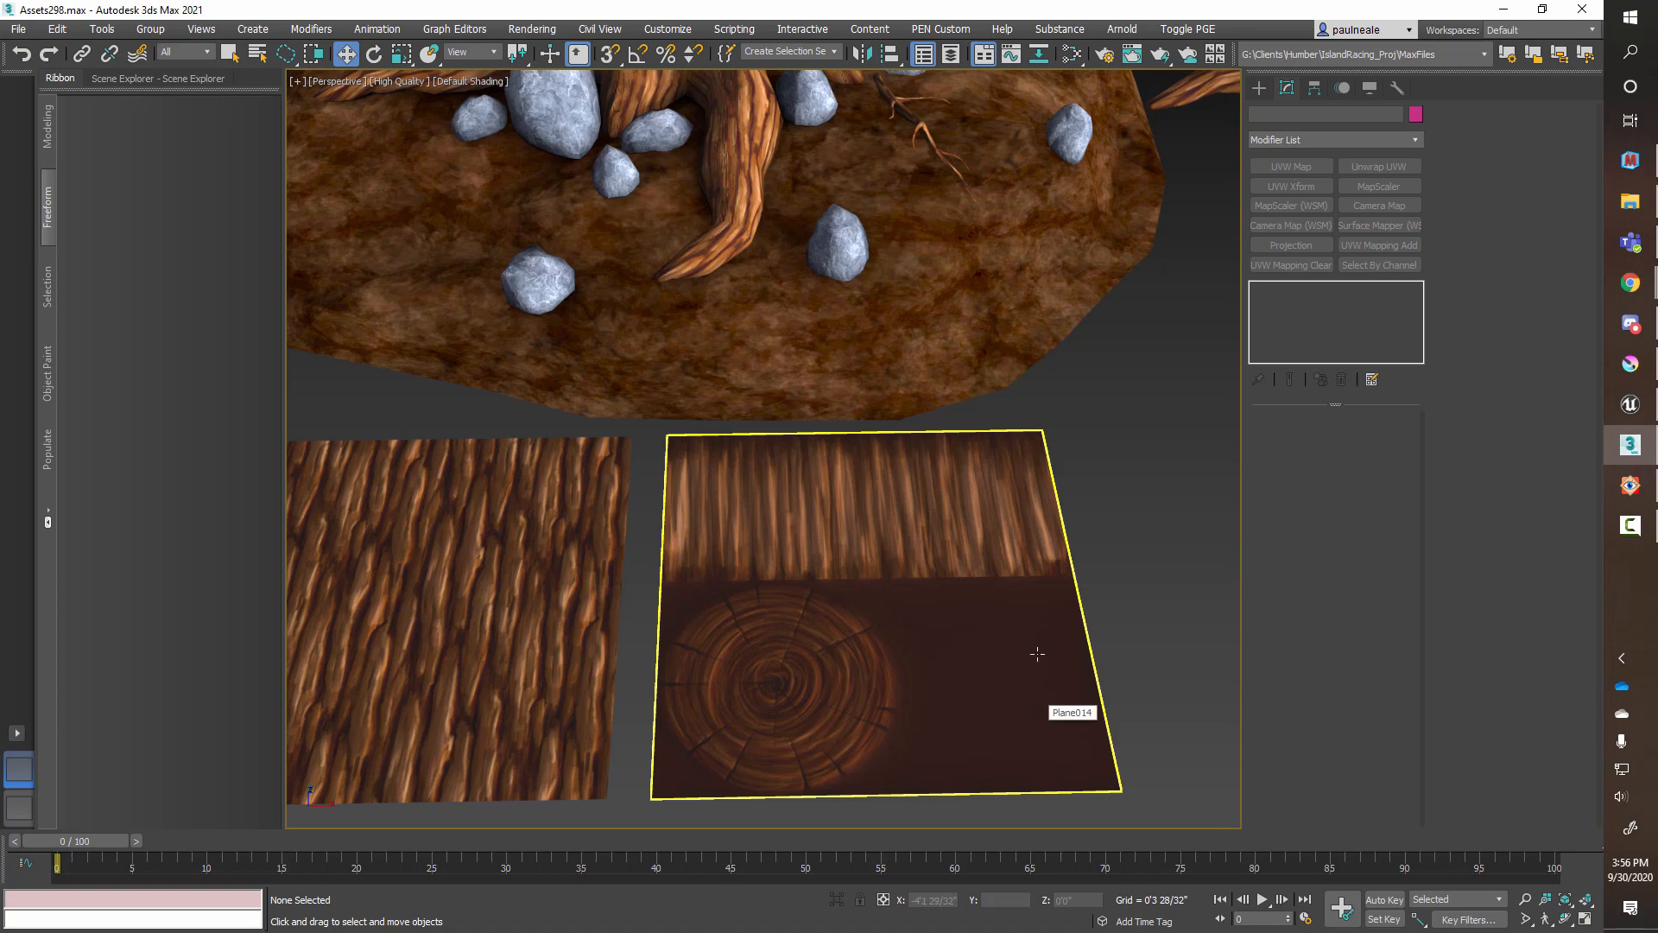
Step: Isolate the separate tree stump that stands beside the ground disc
middle_click_drag(1037, 653, 510, 597, "alt")
middle_click_drag(844, 518, 795, 504)
left_click(904, 386)
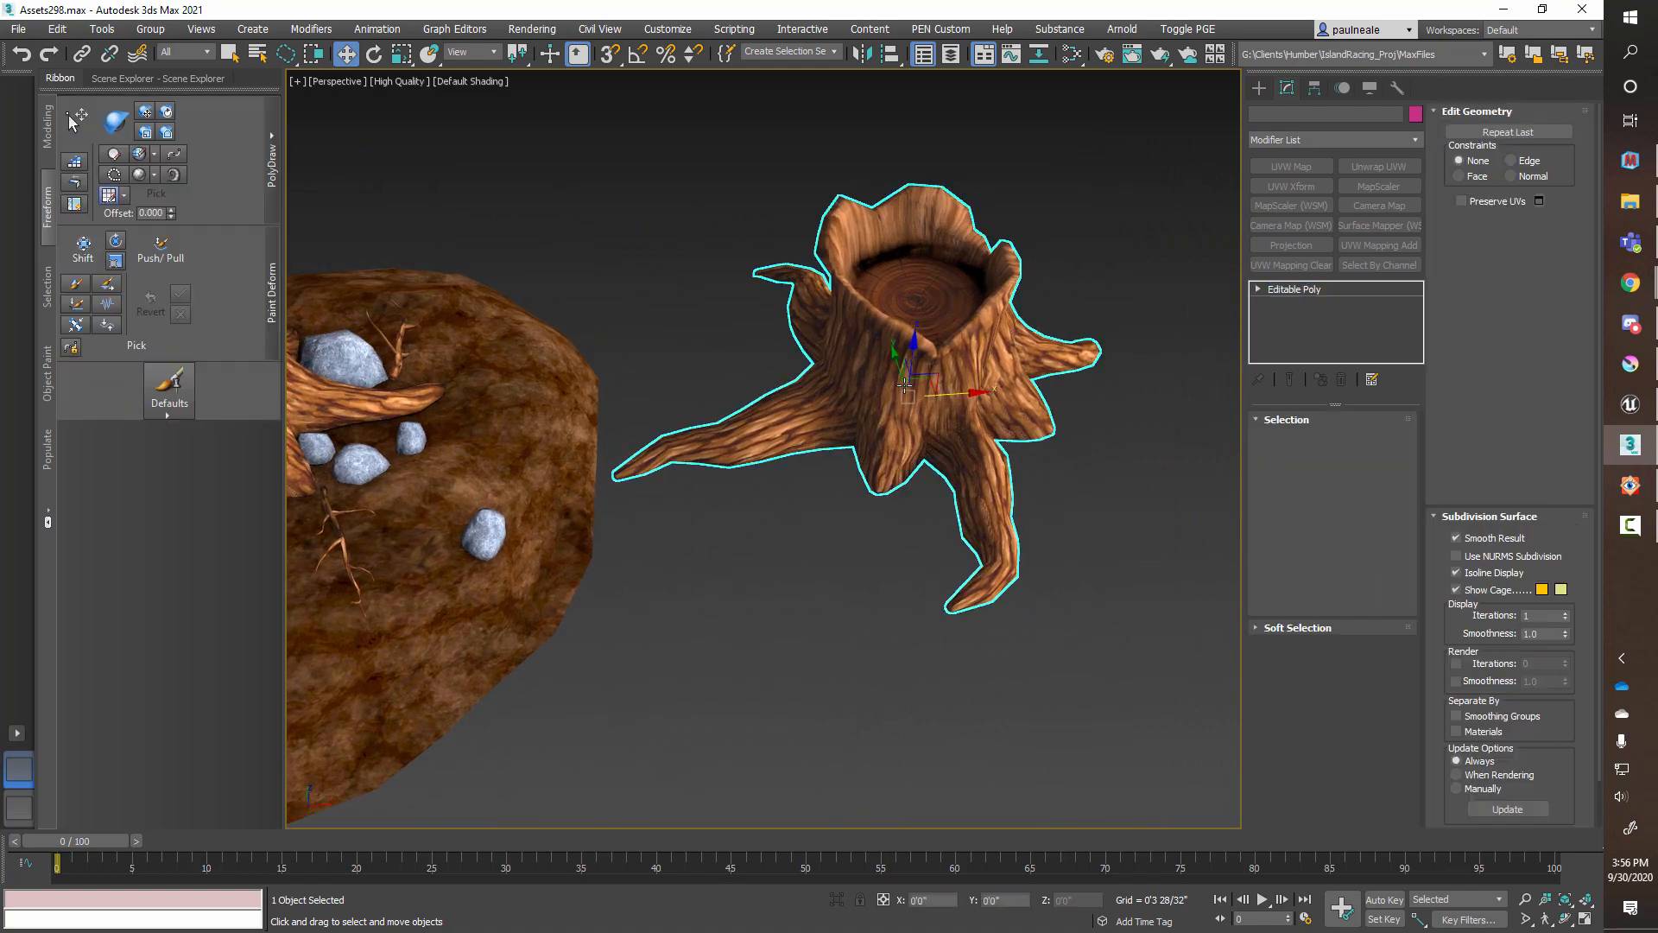
key("alt+q")
middle_click_drag(889, 544, 876, 486, "alt")
scroll(829, 562, "up", 2)
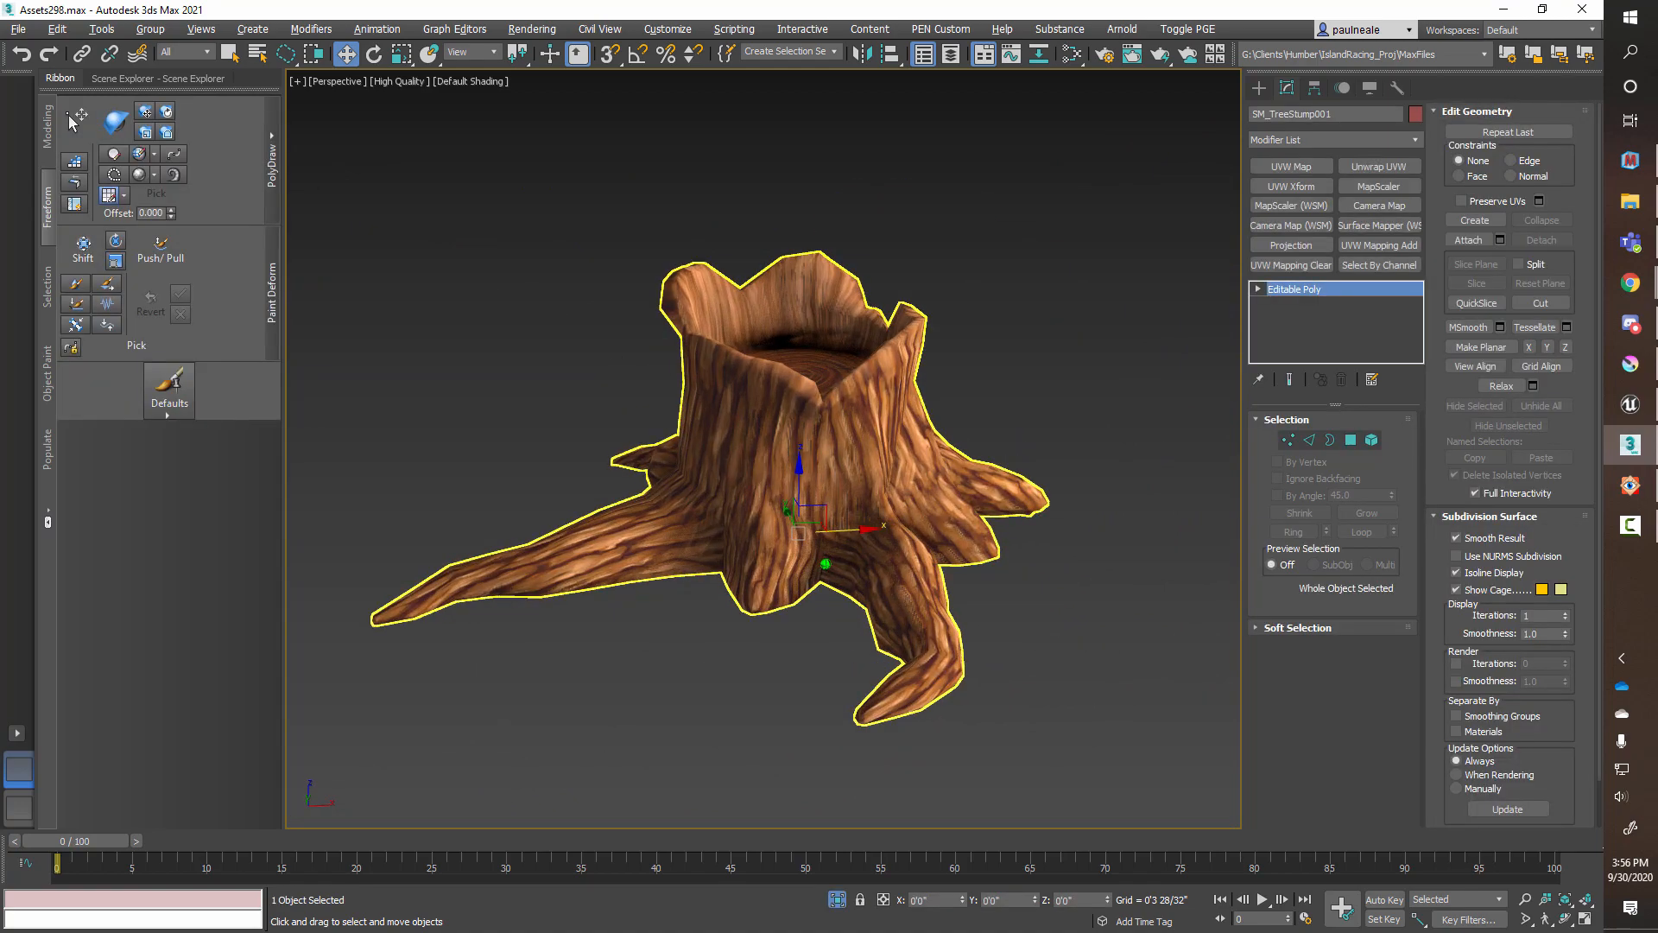
Step: Draw a plane about 4'5" wide and 3'2" long in the empty space in front of the stump
middle_click_drag(826, 563, 937, 509, "alt")
scroll(907, 478, "down", 3)
middle_click_drag(937, 510, 986, 375)
scroll(986, 454, "down", 3)
middle_click_drag(986, 455, 926, 418)
right_click(870, 525)
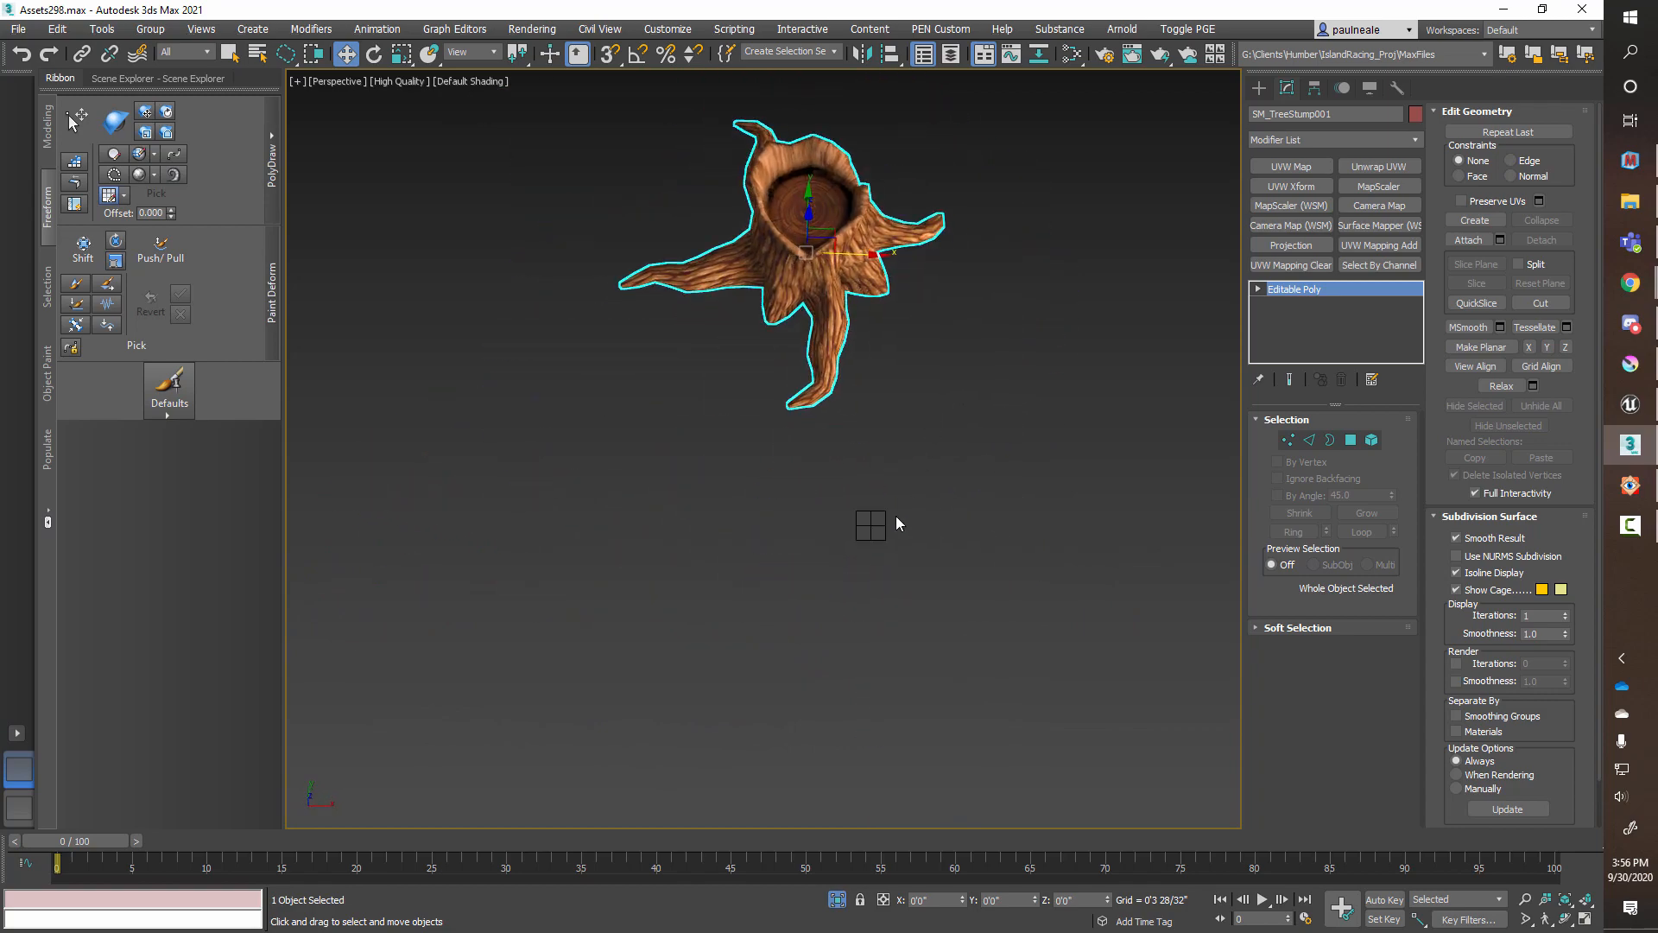
left_click(931, 477)
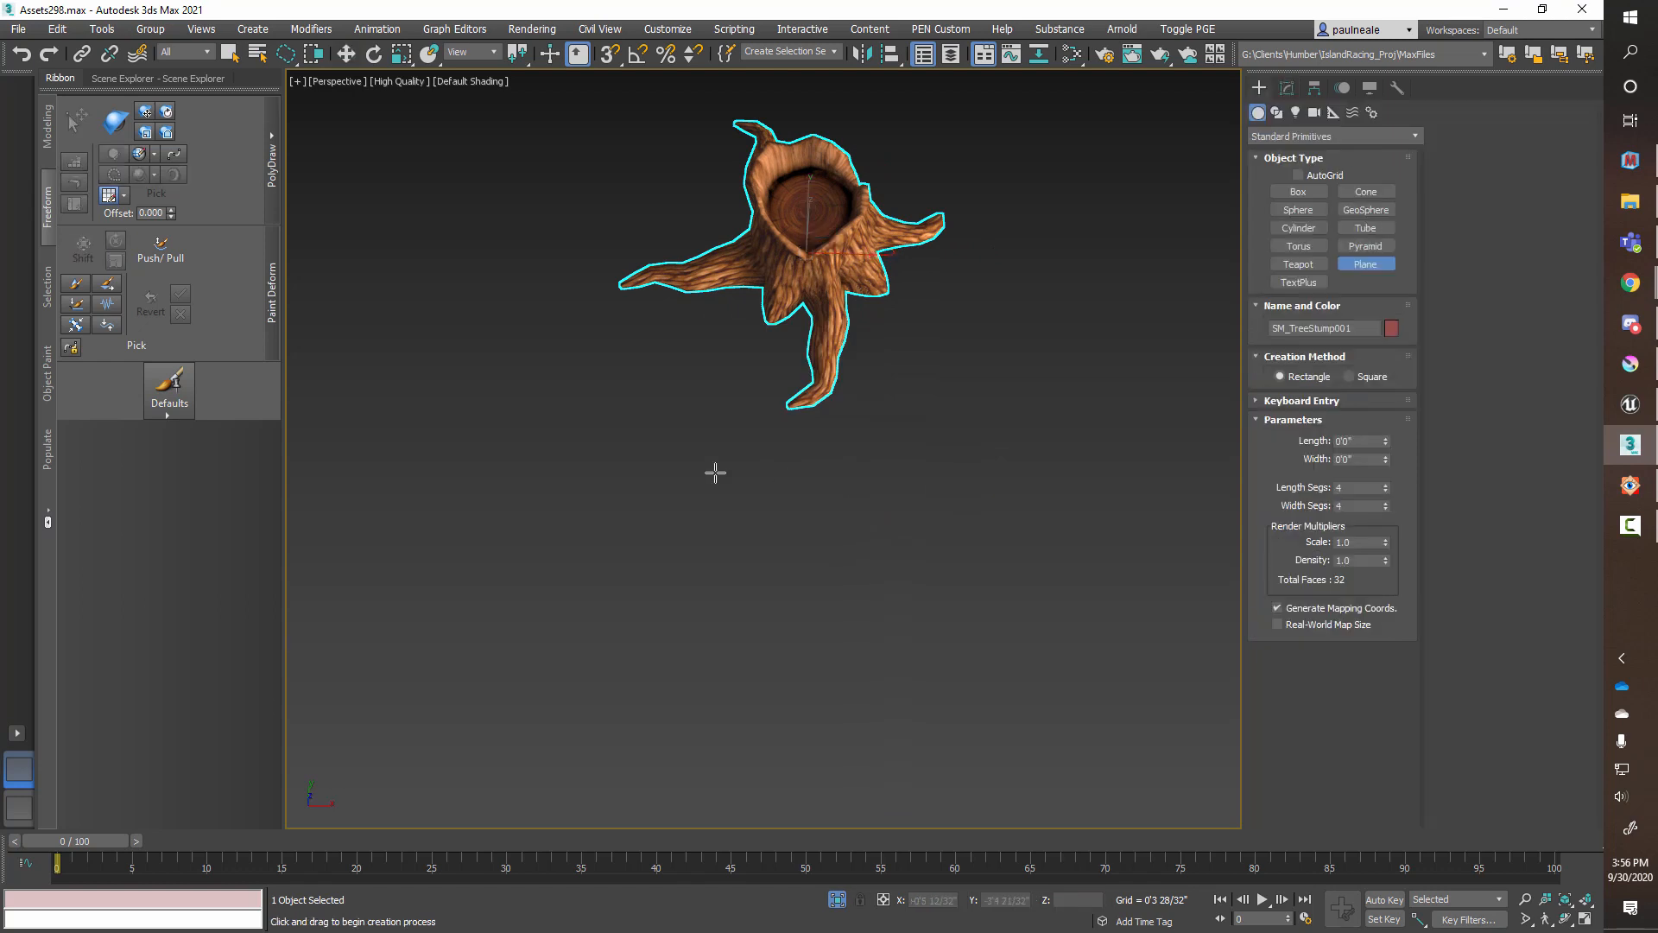
left_click_drag(618, 463, 972, 728)
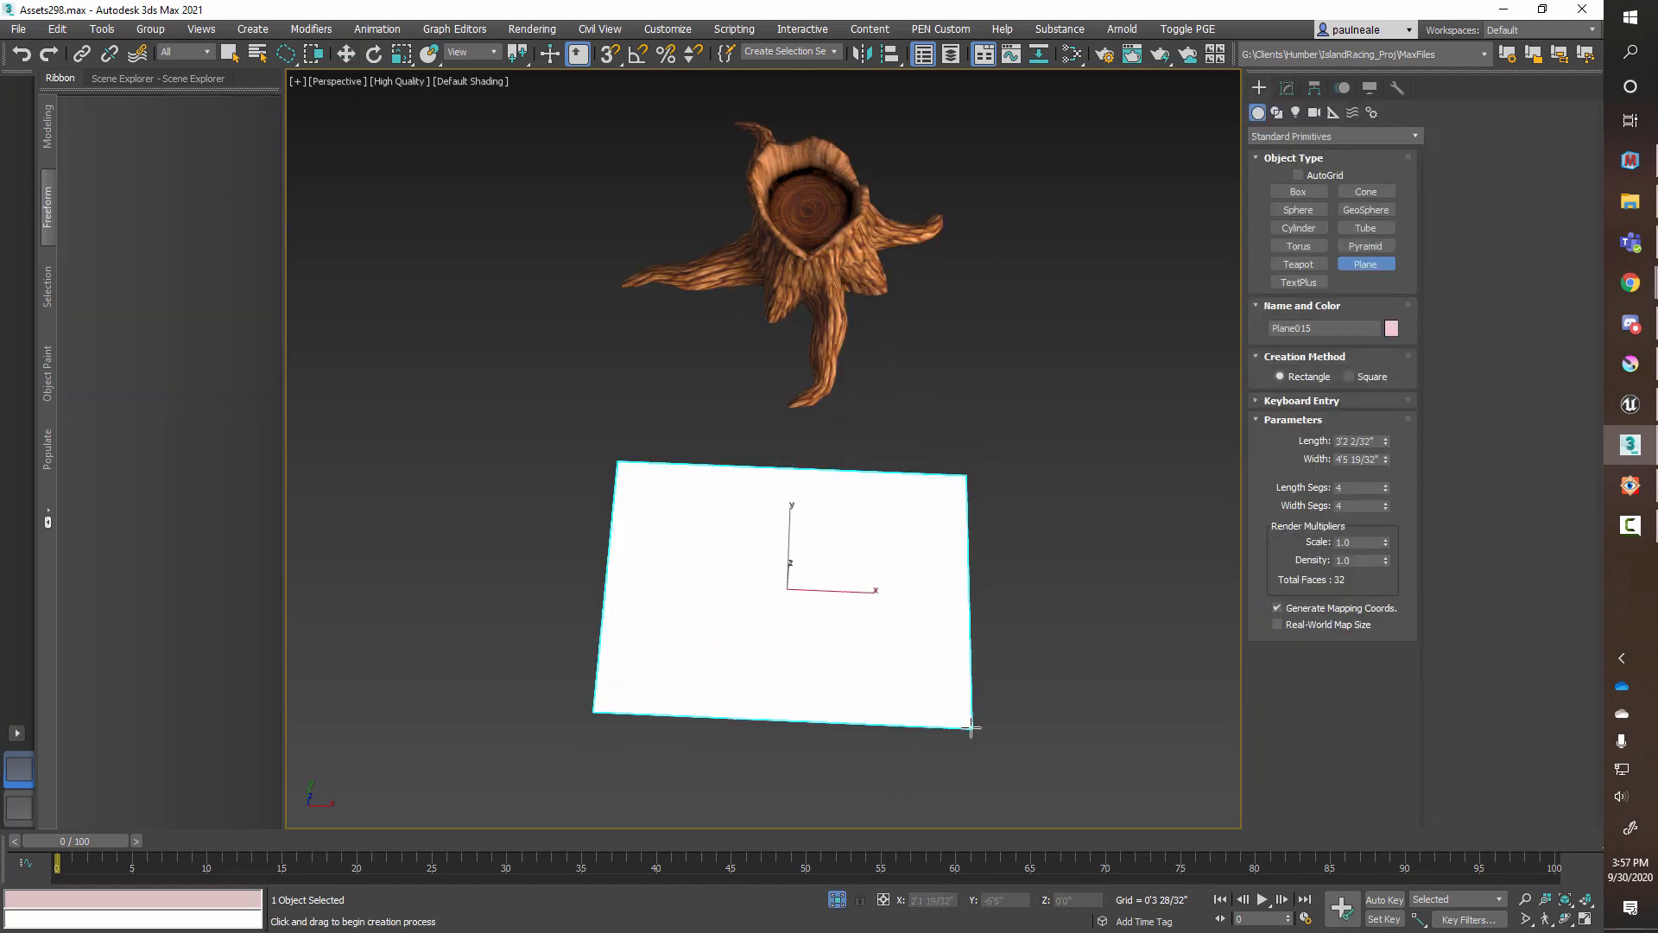
Step: Give the new plane a dark grey custom object color and turn on edged faces display
middle_click_drag(898, 615, 918, 568, "alt")
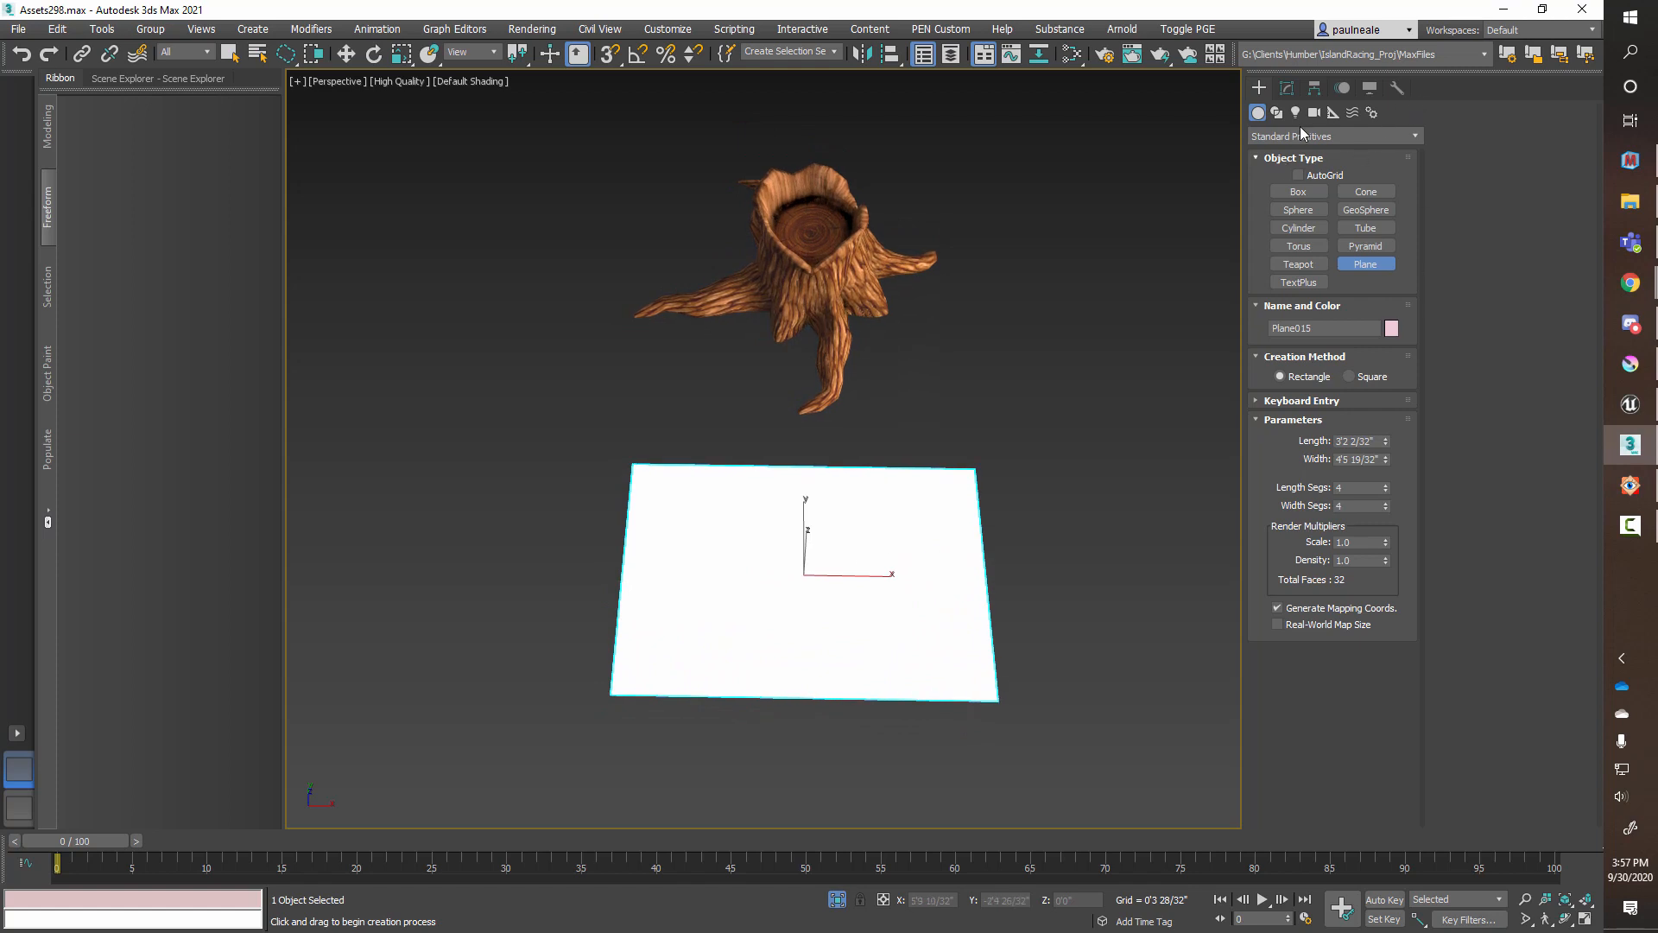
left_click(1287, 87)
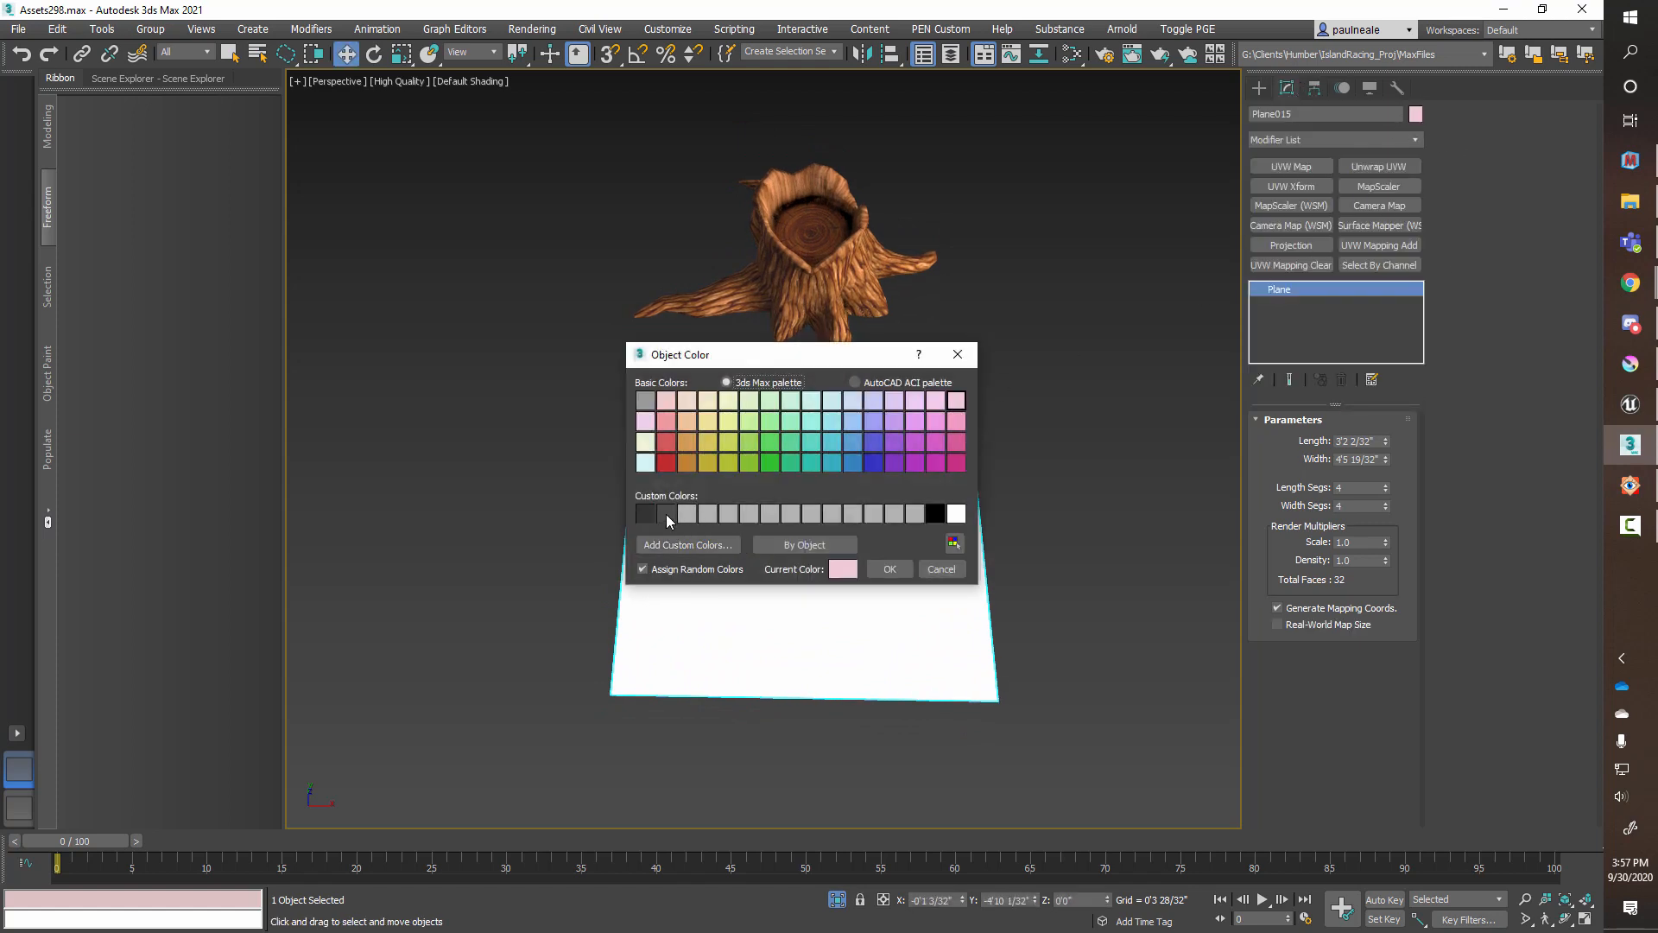
left_click(880, 572)
scroll(1057, 572, "down", 2)
middle_click_drag(1057, 572, 1069, 533, "alt")
key("F4")
middle_click_drag(923, 636, 918, 622, "alt")
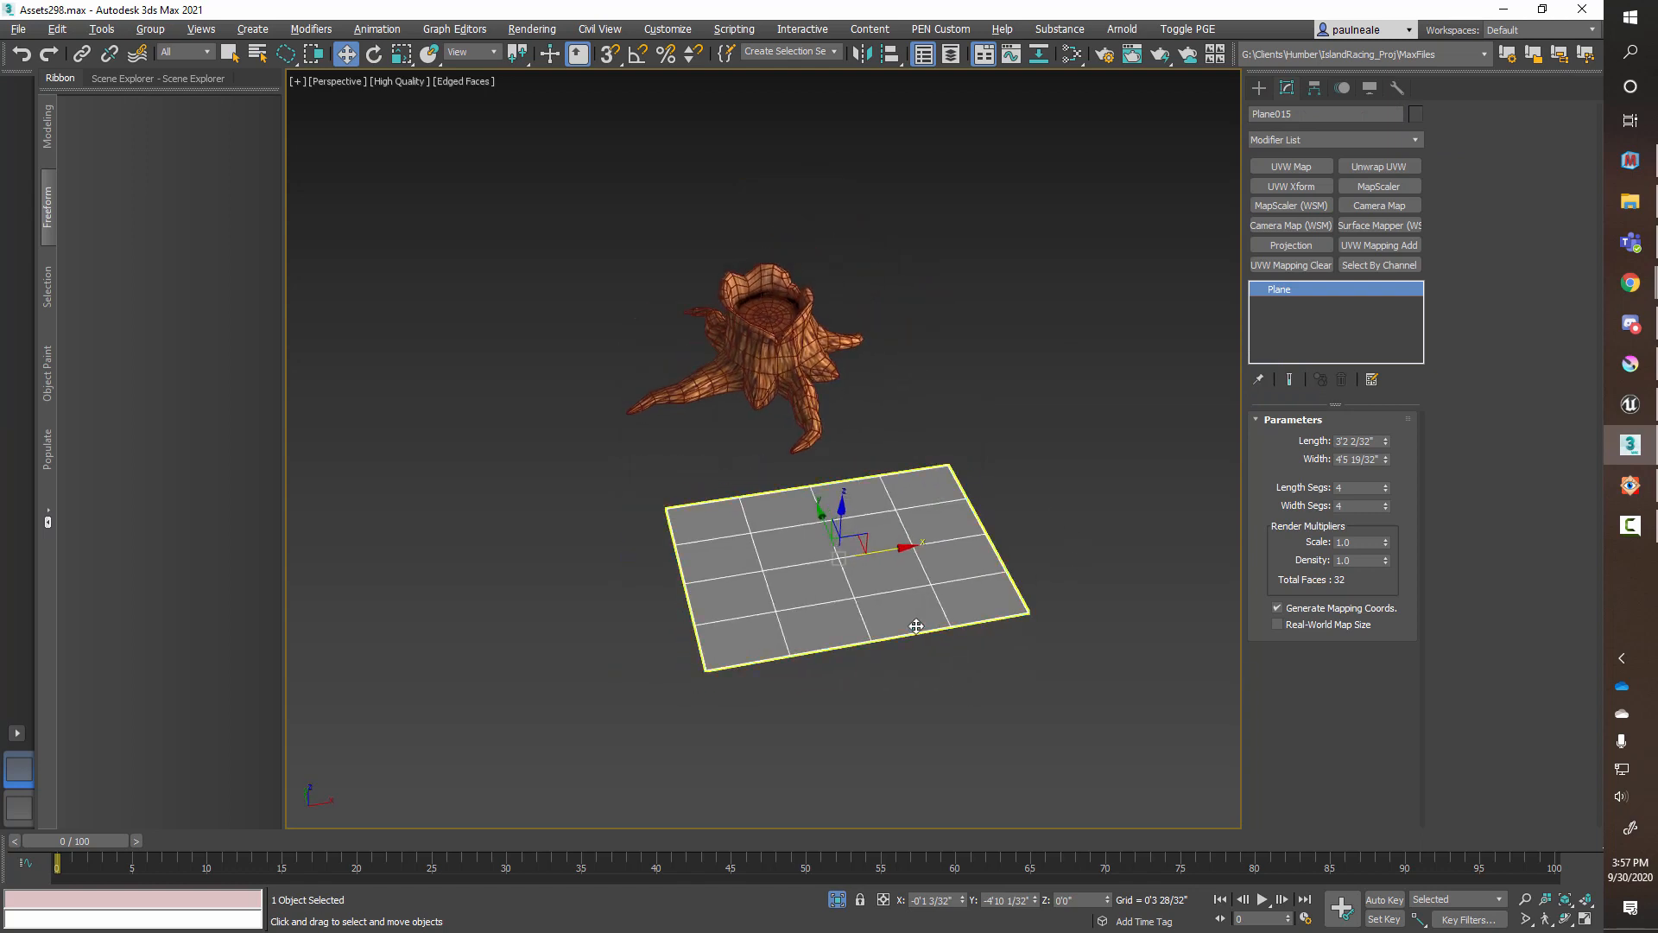
Step: Convert the plane to an Editable Poly
scroll(864, 596, "up", 5)
middle_click_drag(899, 531, 900, 559, "alt")
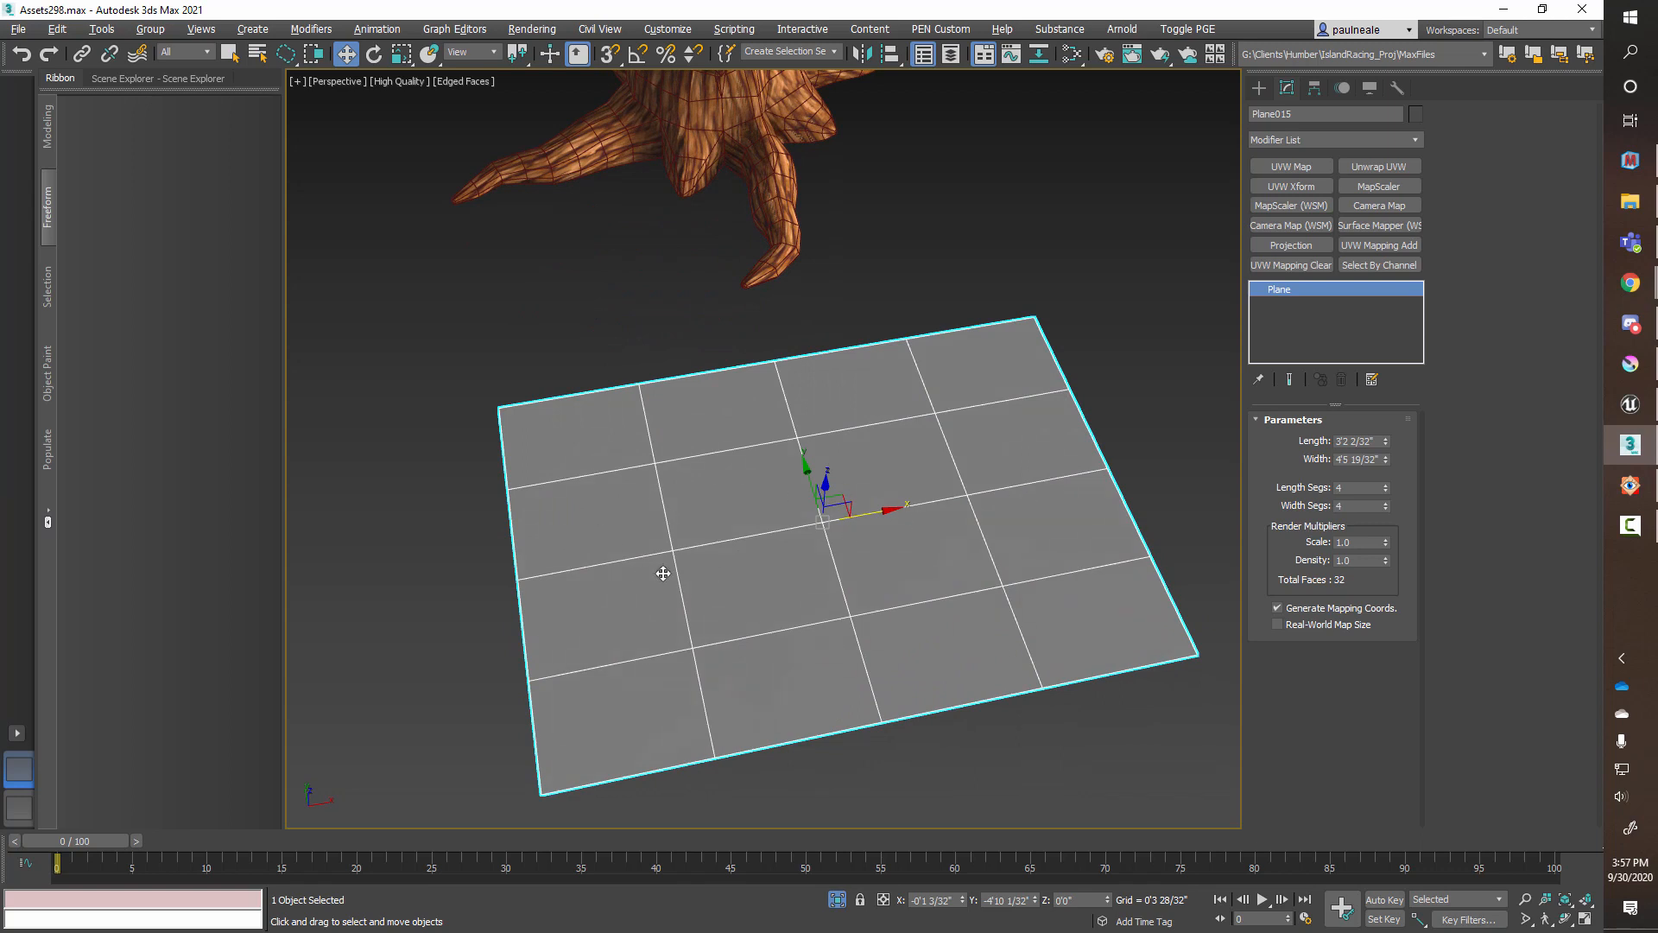
middle_click_drag(939, 538, 904, 492, "alt")
middle_click_drag(904, 492, 855, 382)
right_click(701, 443)
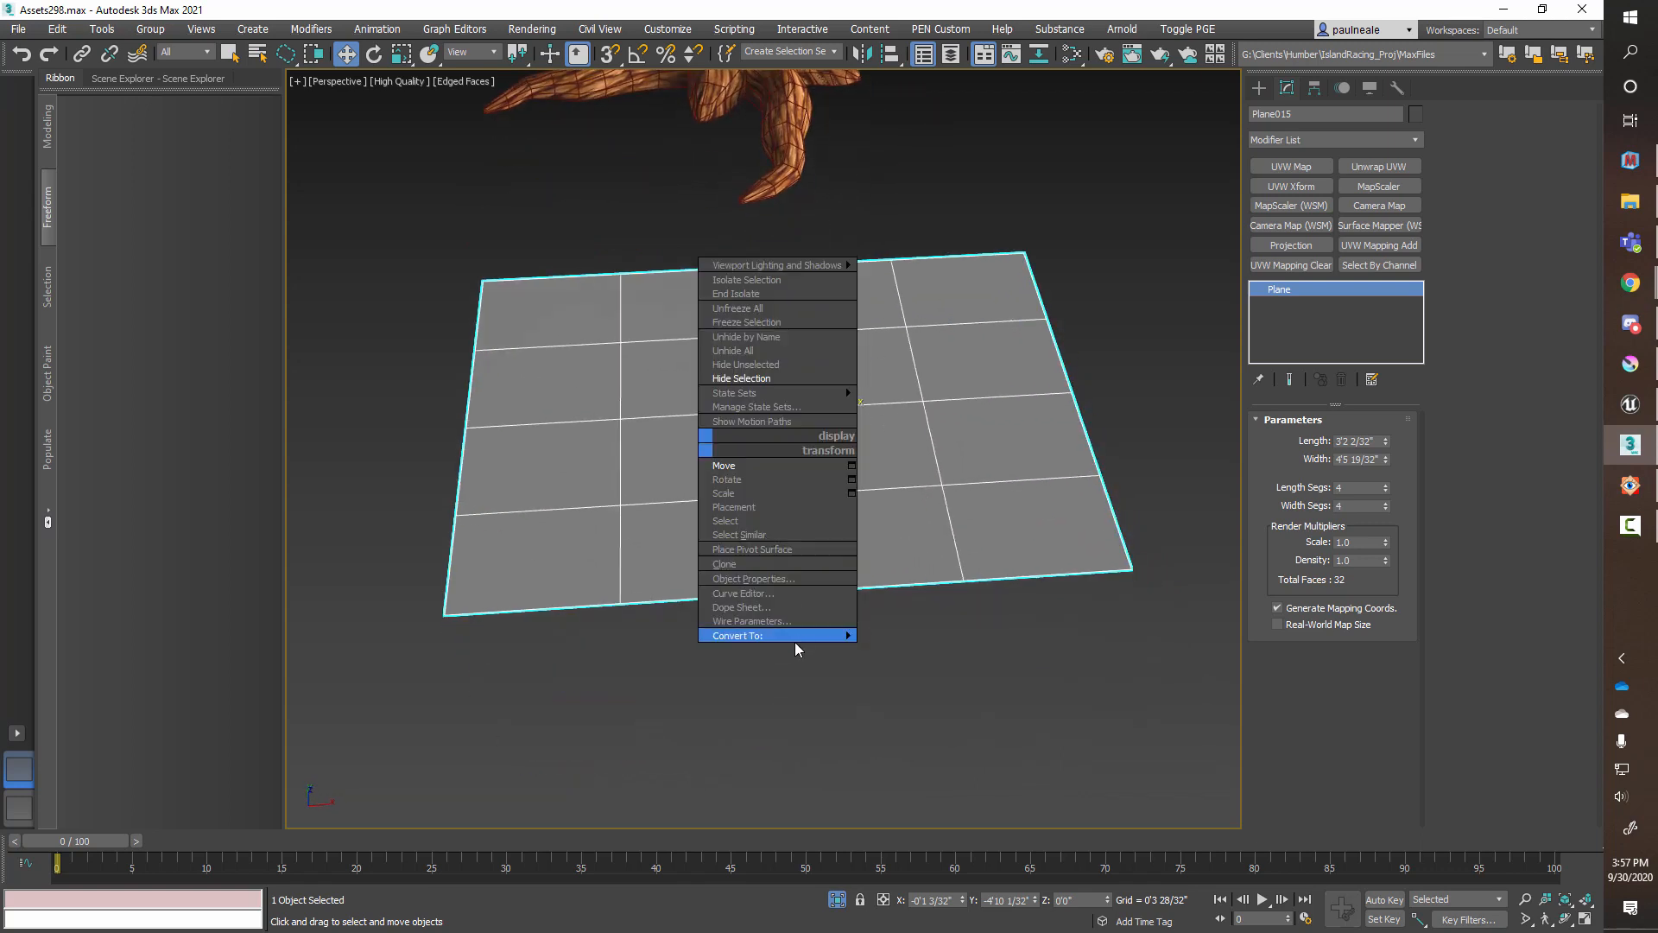
left_click(965, 654)
Step: Select the eight polygons that make up the plane's right half
middle_click_drag(951, 622, 844, 437, "alt")
scroll(892, 521, "up", 3)
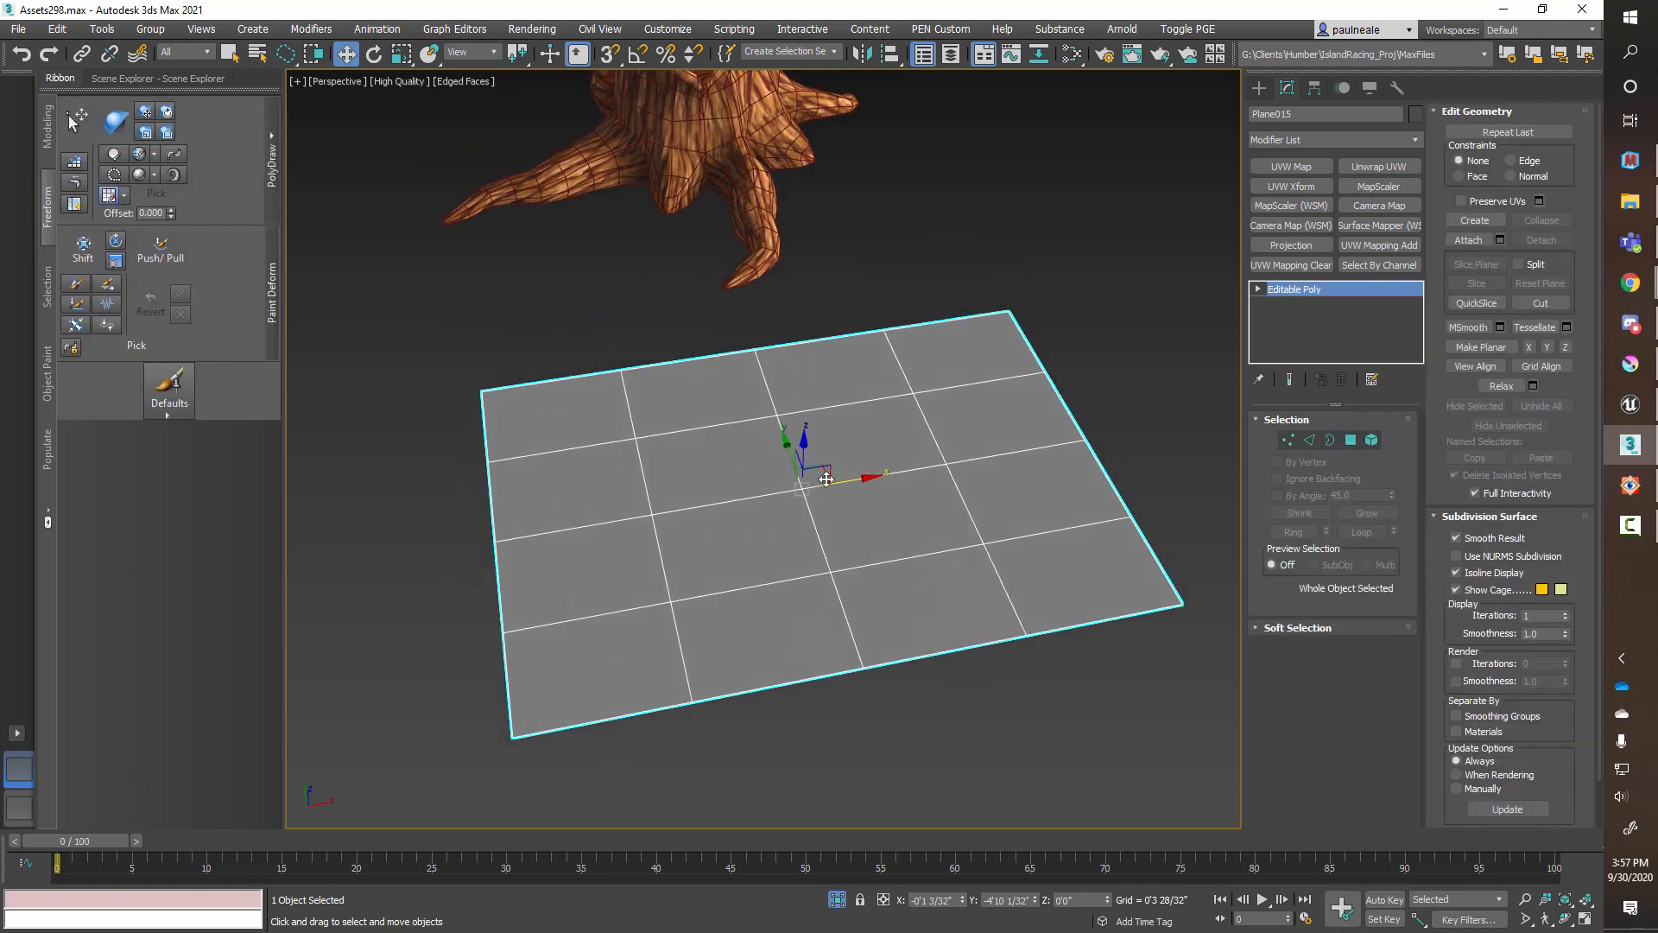
middle_click_drag(879, 516, 869, 509, "alt")
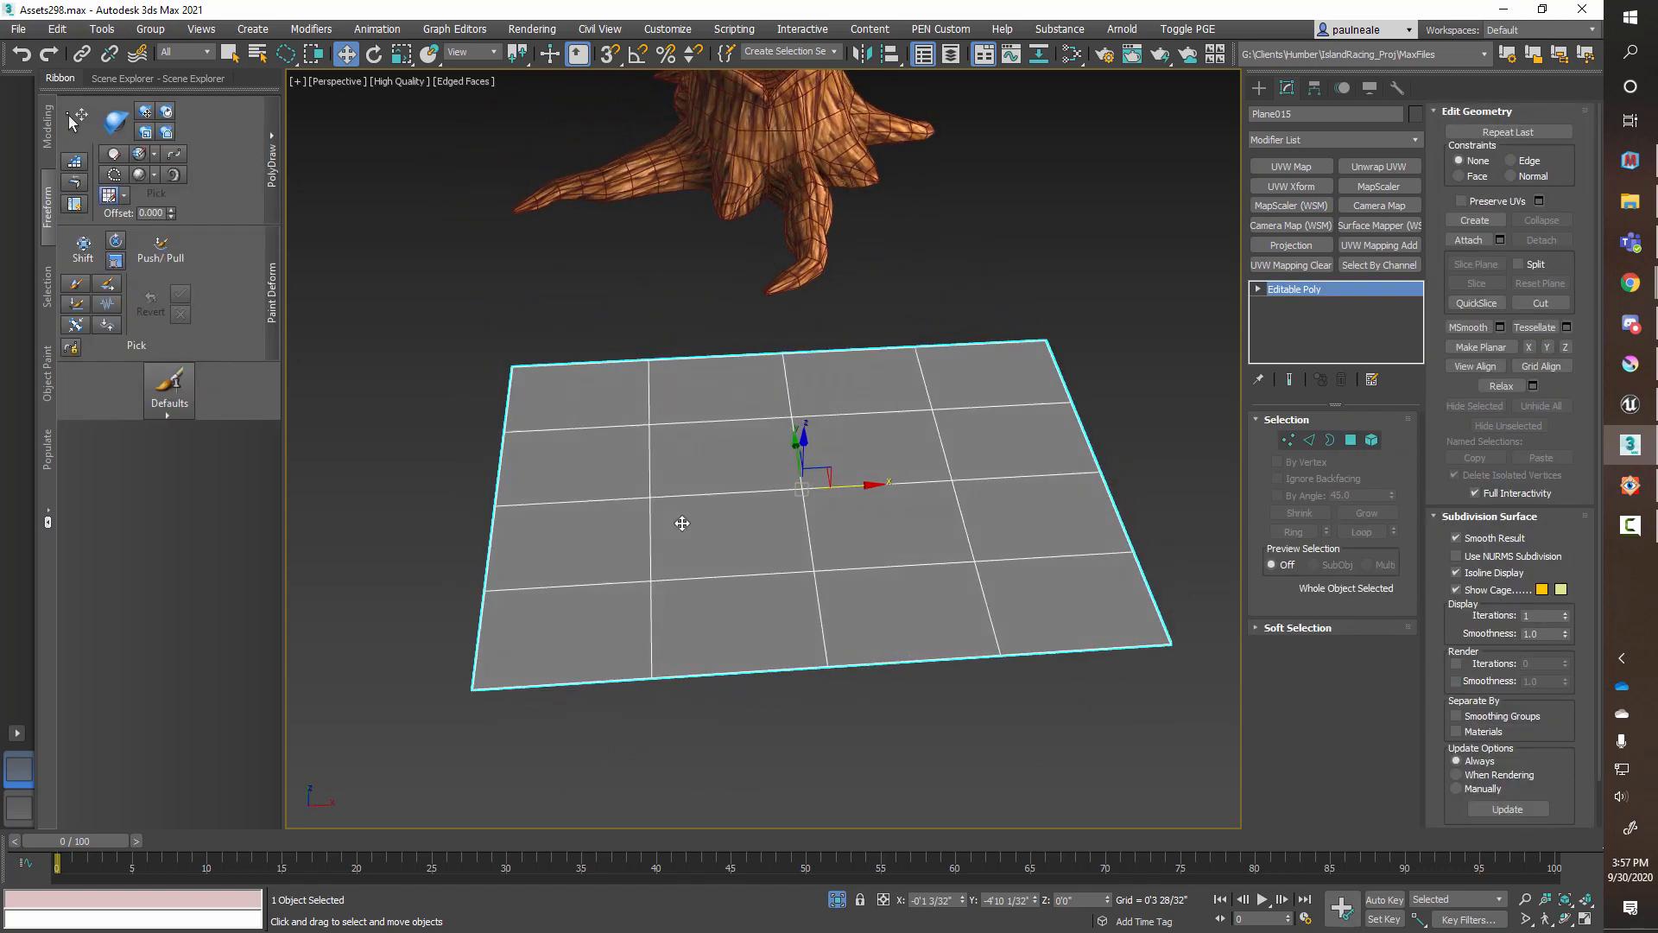
key("4")
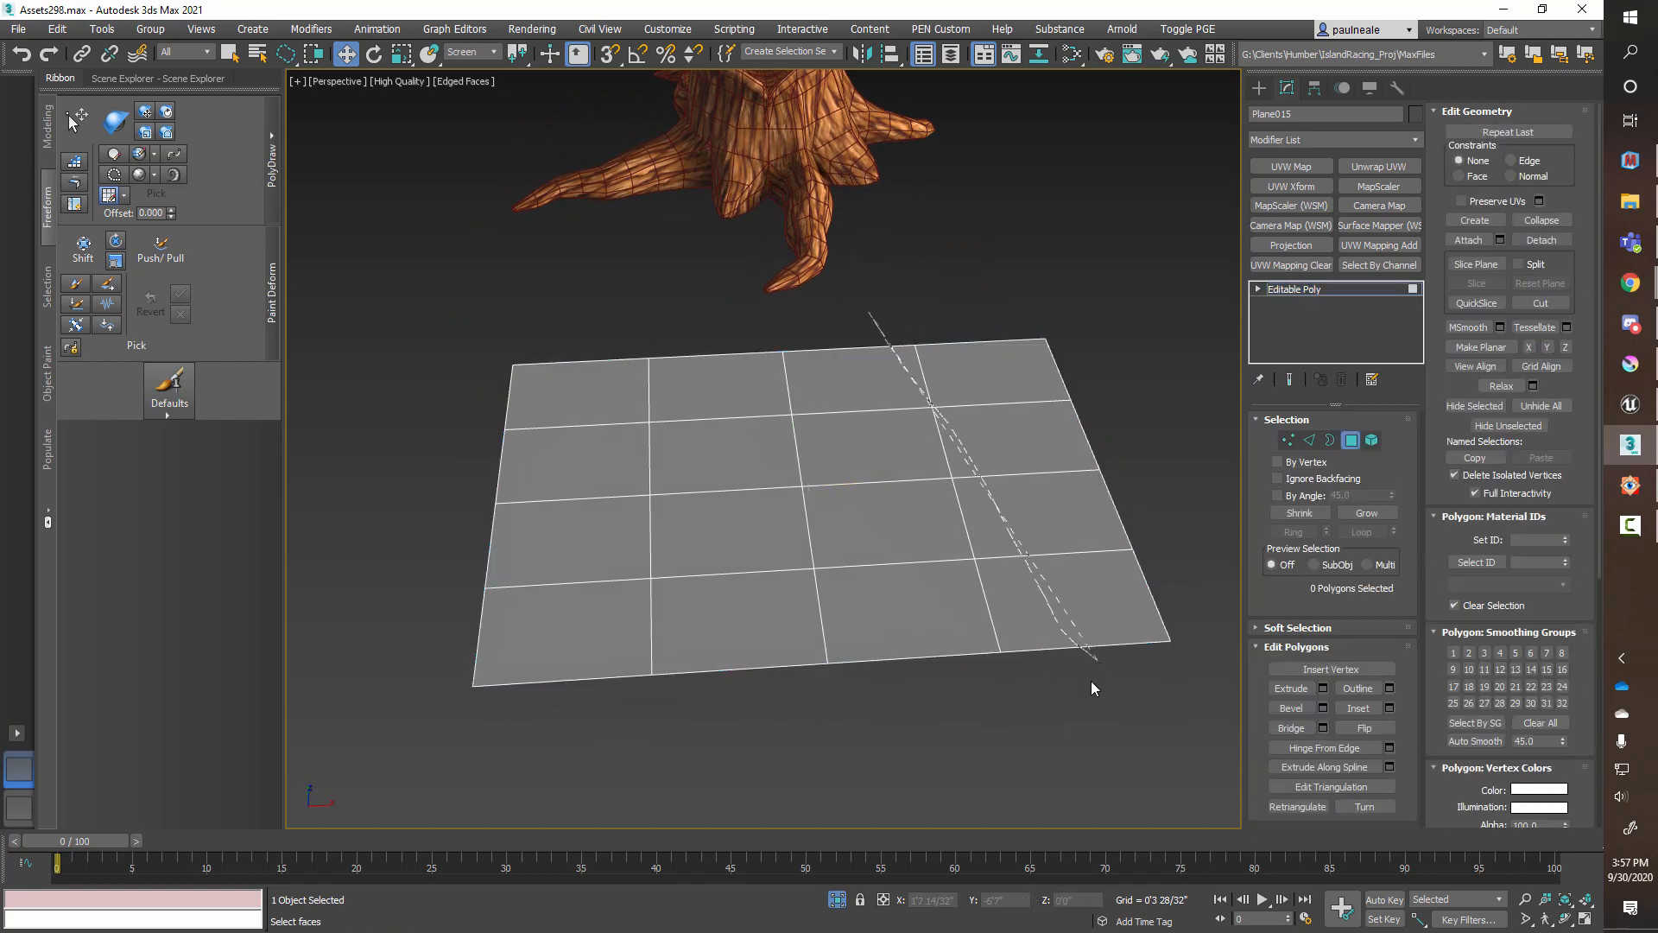
left_click_drag(1092, 681, 1016, 712)
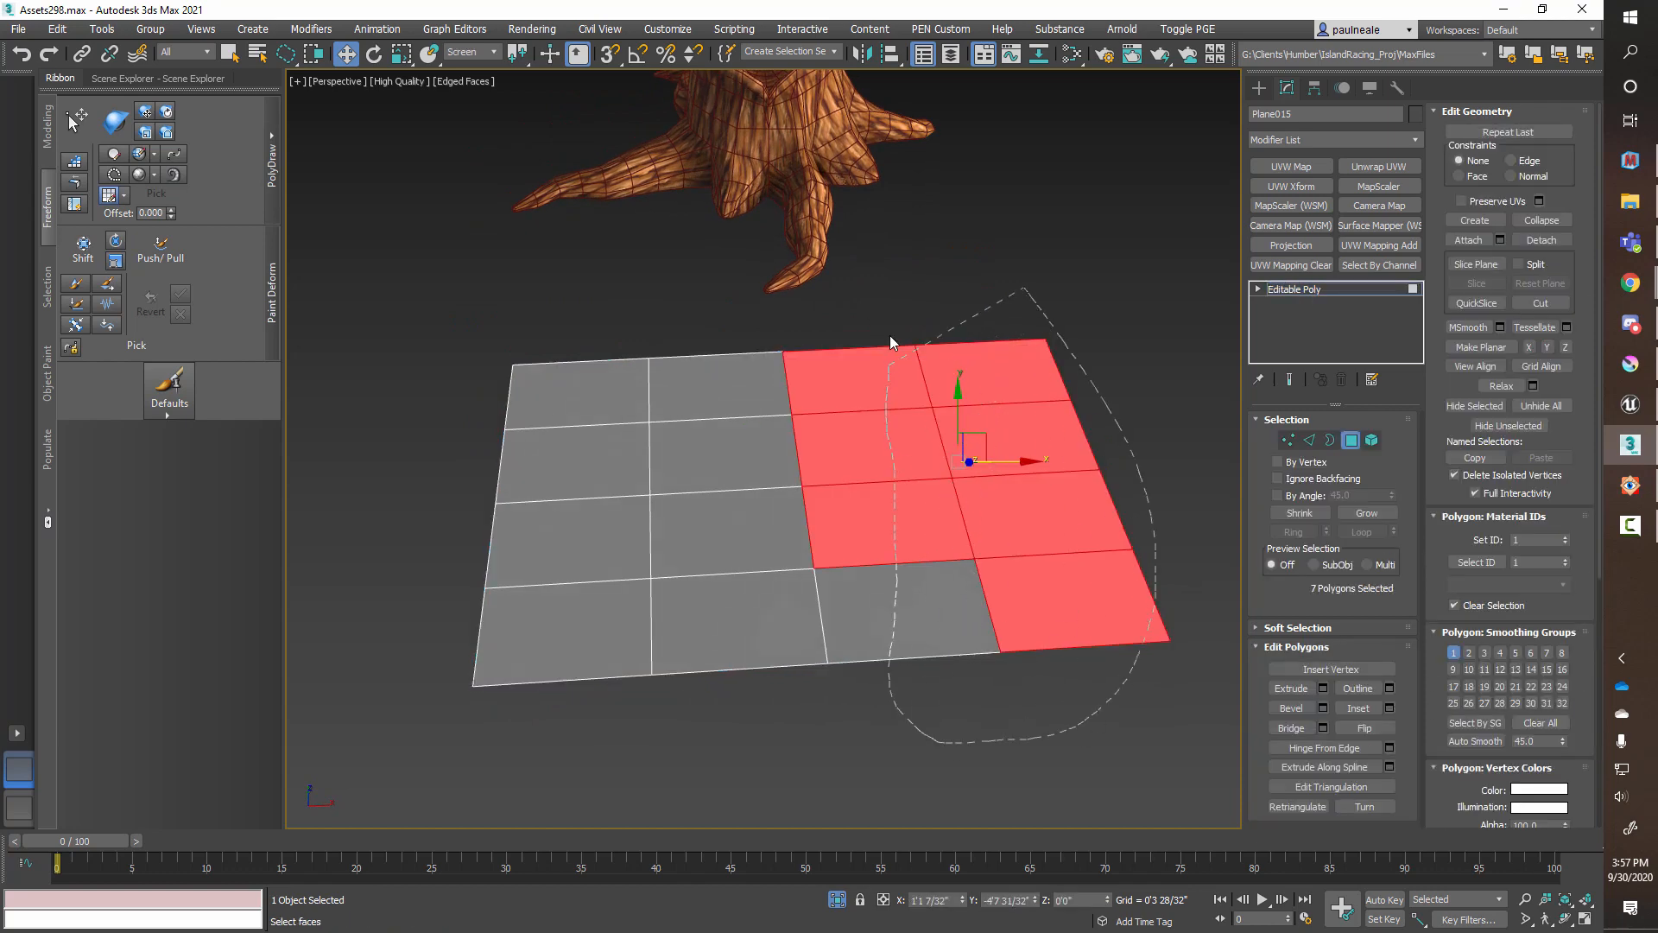
left_click_drag(889, 335, 891, 339, "ctrl")
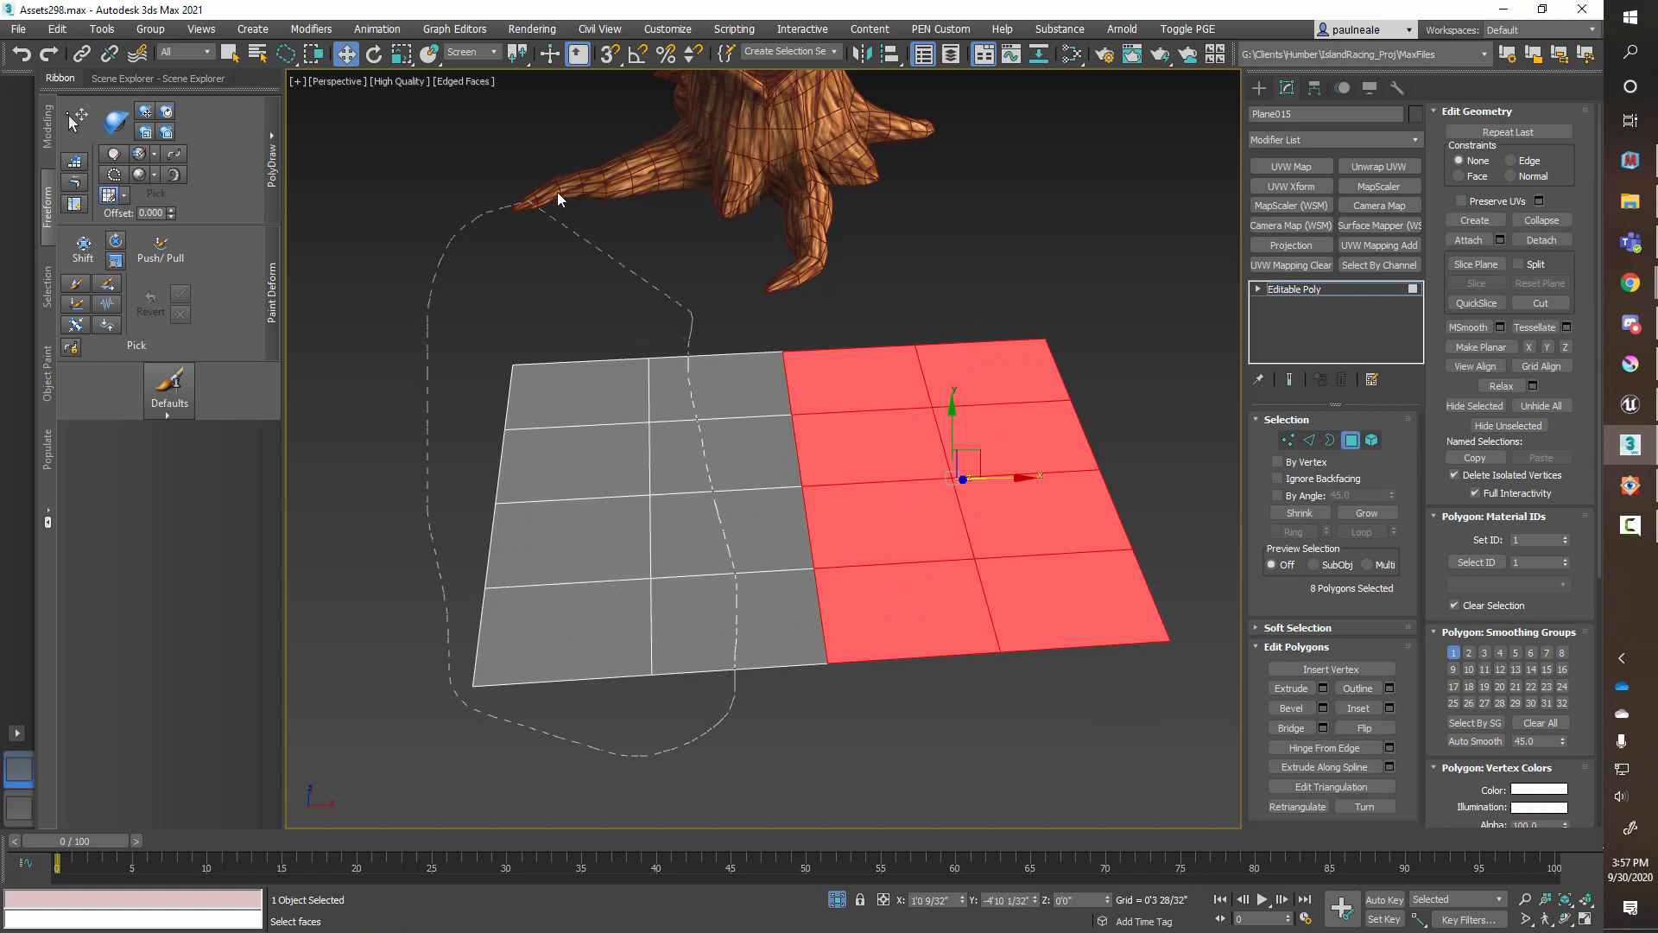
Step: Select the eight polygons of the plane's left half instead and leave polygon editing
left_click_drag(557, 192, 587, 207)
middle_click_drag(785, 533, 825, 525, "alt")
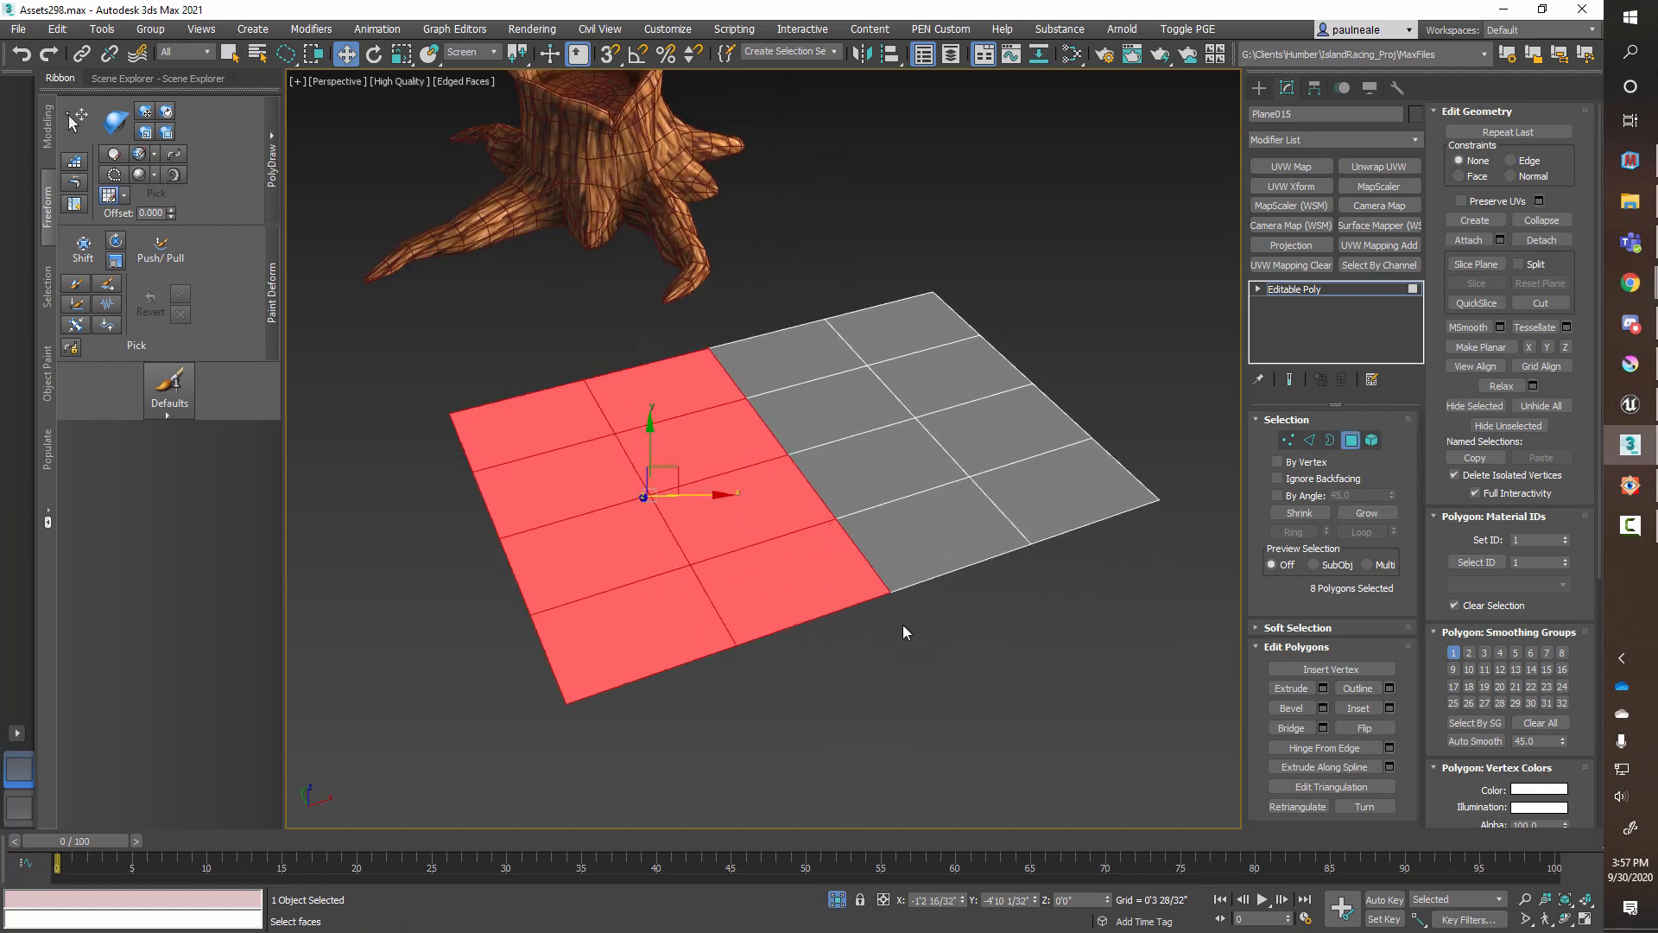
middle_click_drag(907, 623, 907, 599, "alt")
left_click(1352, 440)
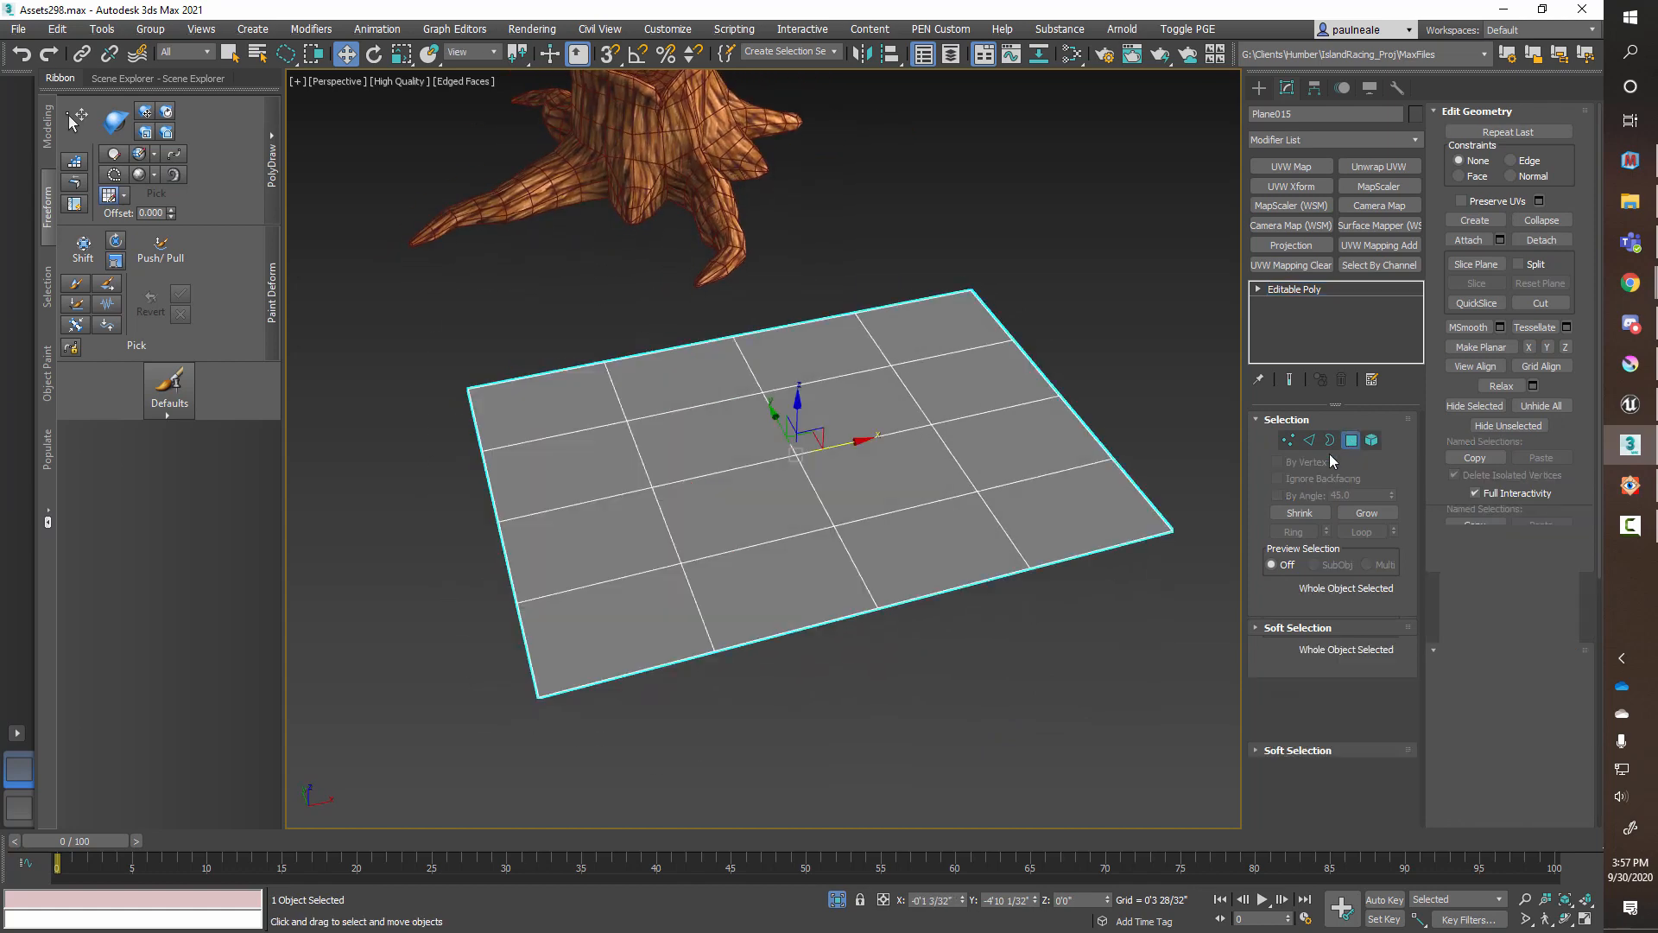
Step: Apply an Unwrap UVW modifier to the plane and open its layout in the UV editor with the left-half polygons selected
middle_click_drag(1028, 574, 987, 569)
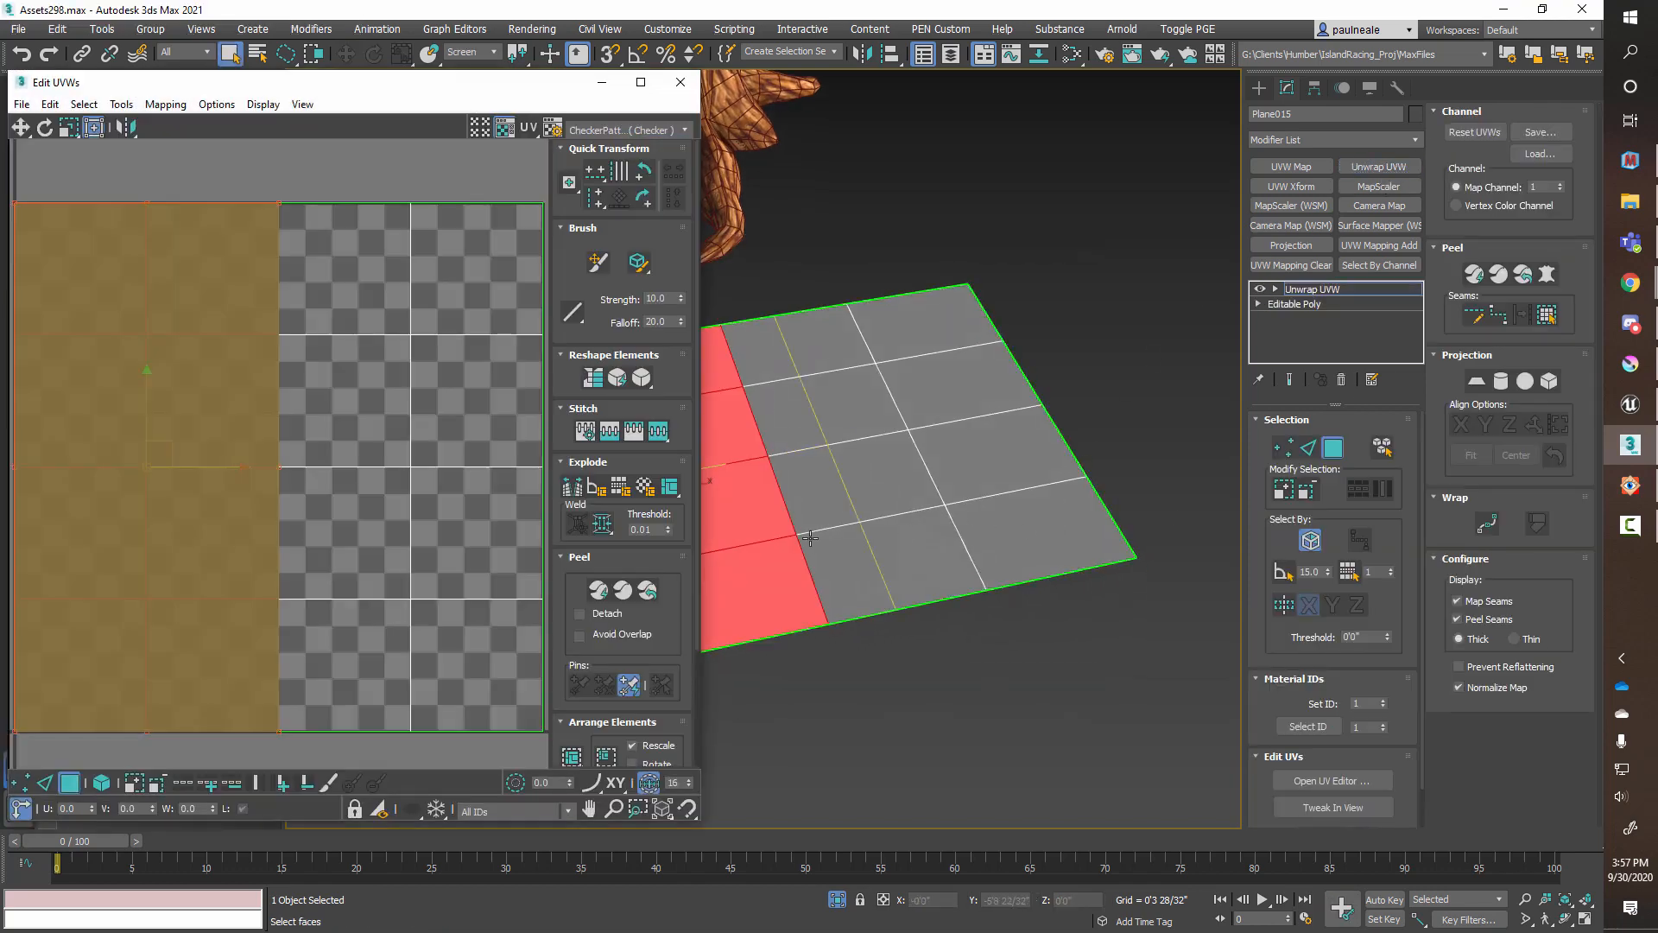
middle_click_drag(827, 508, 968, 465)
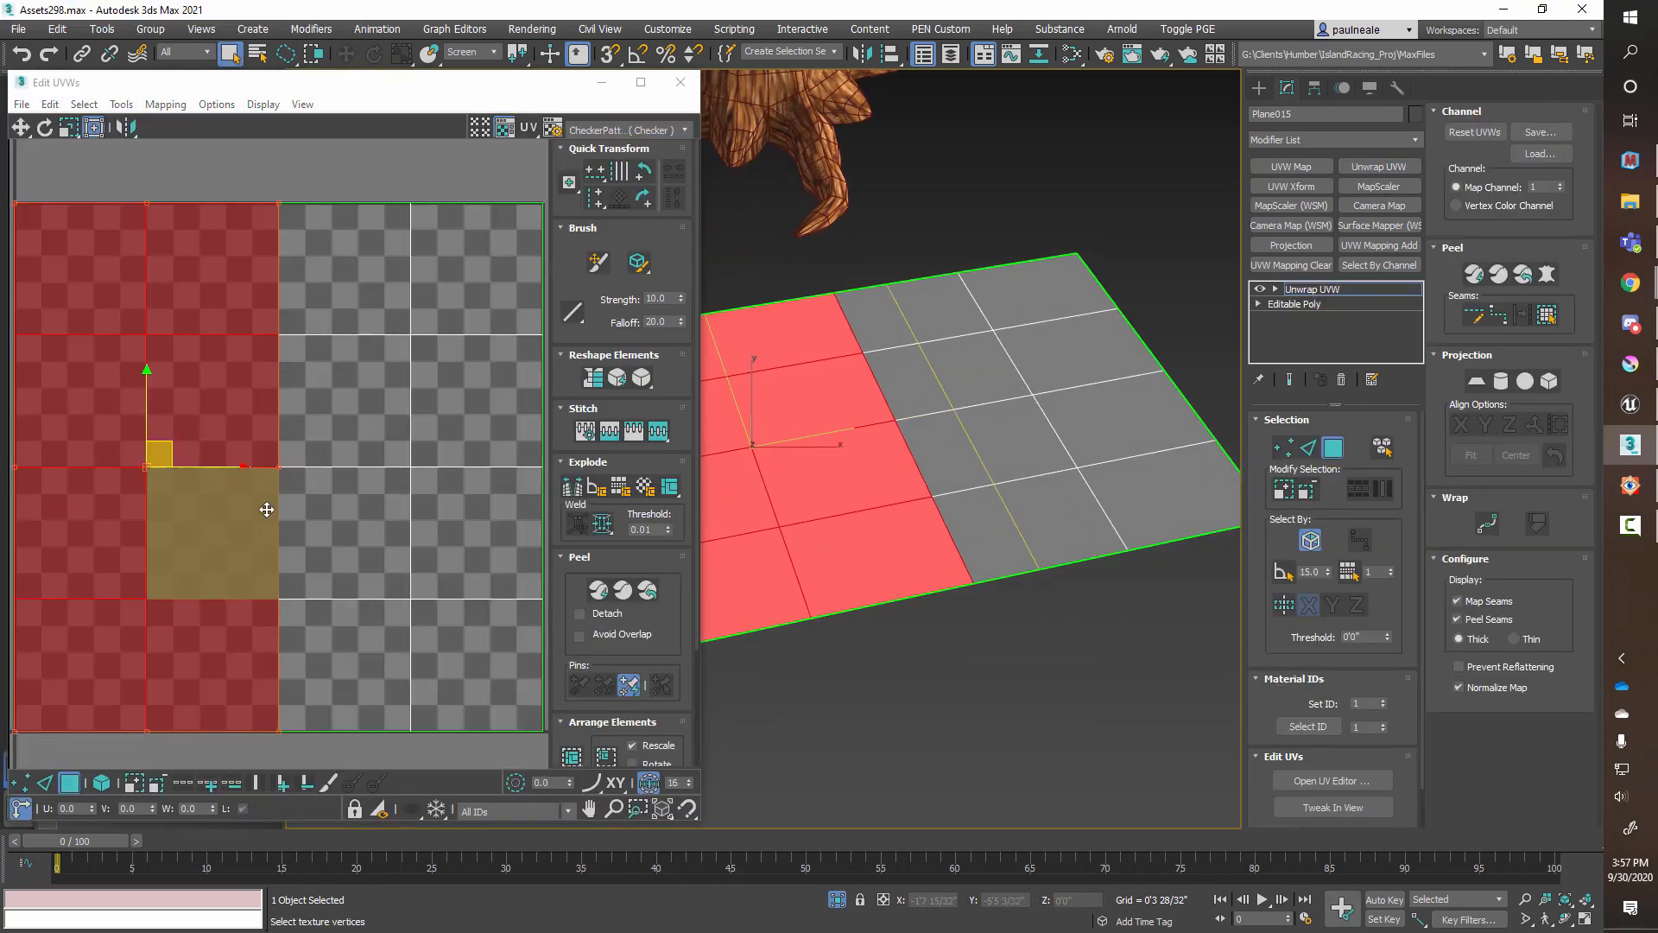
scroll(255, 497, "down", 3)
middle_click_drag(251, 495, 348, 400)
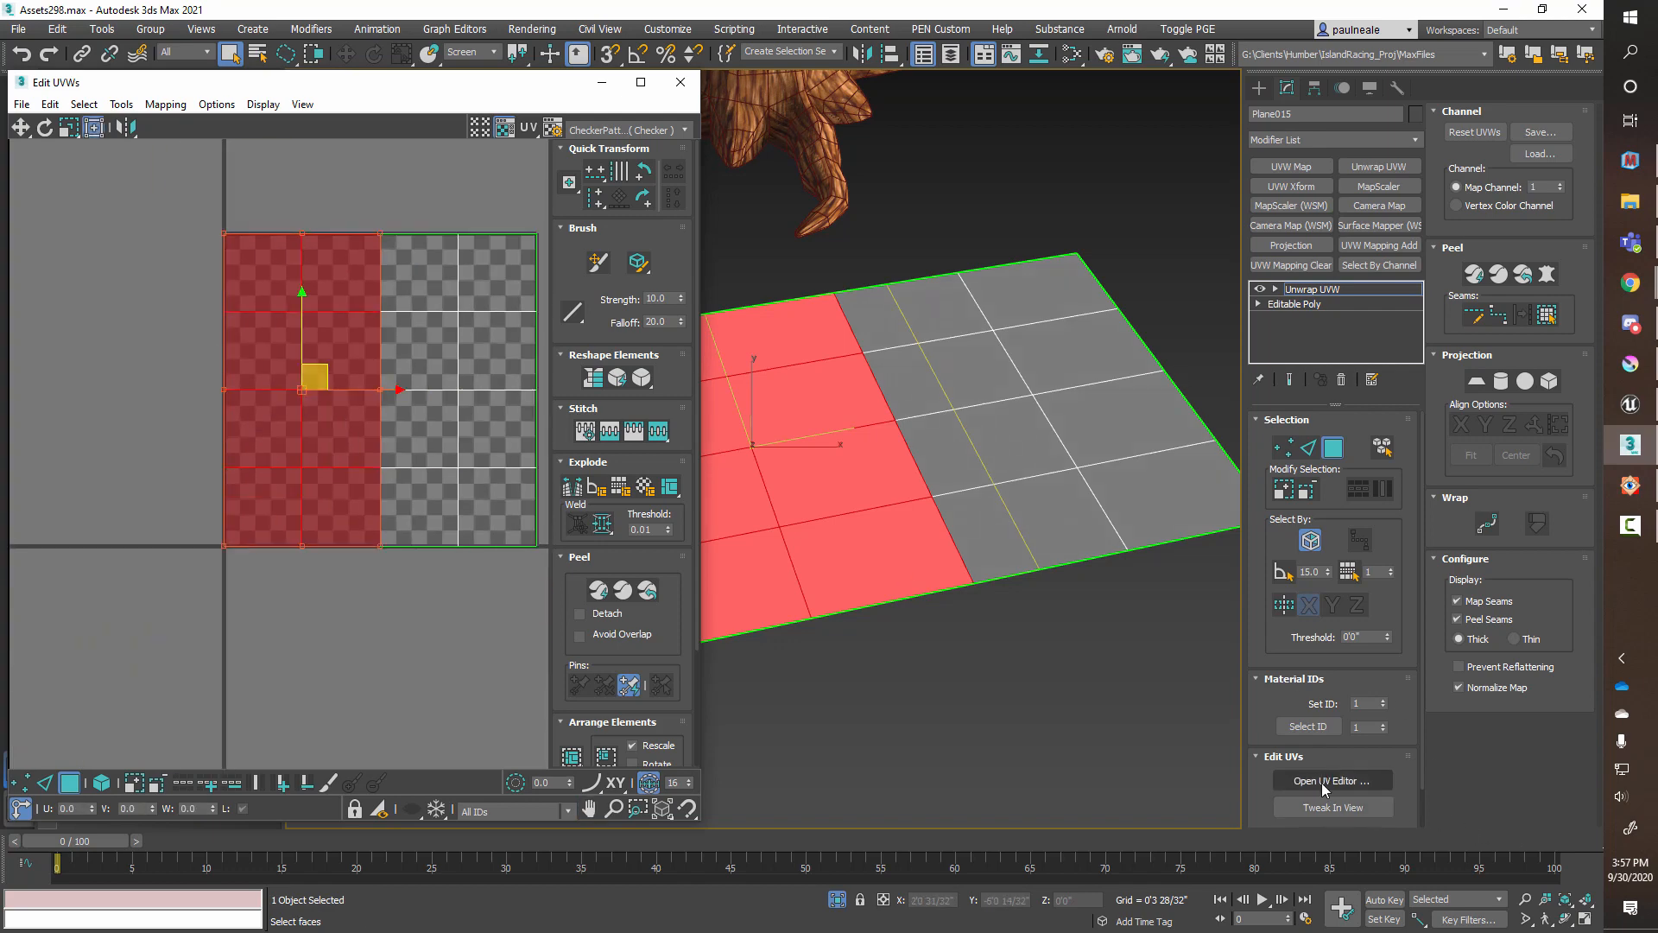
Step: Stretch the selected left-half UV faces horizontally over the other half, up to the right edge of the checker tile
left_click(1260, 692)
left_click_drag(1261, 693, 1261, 650)
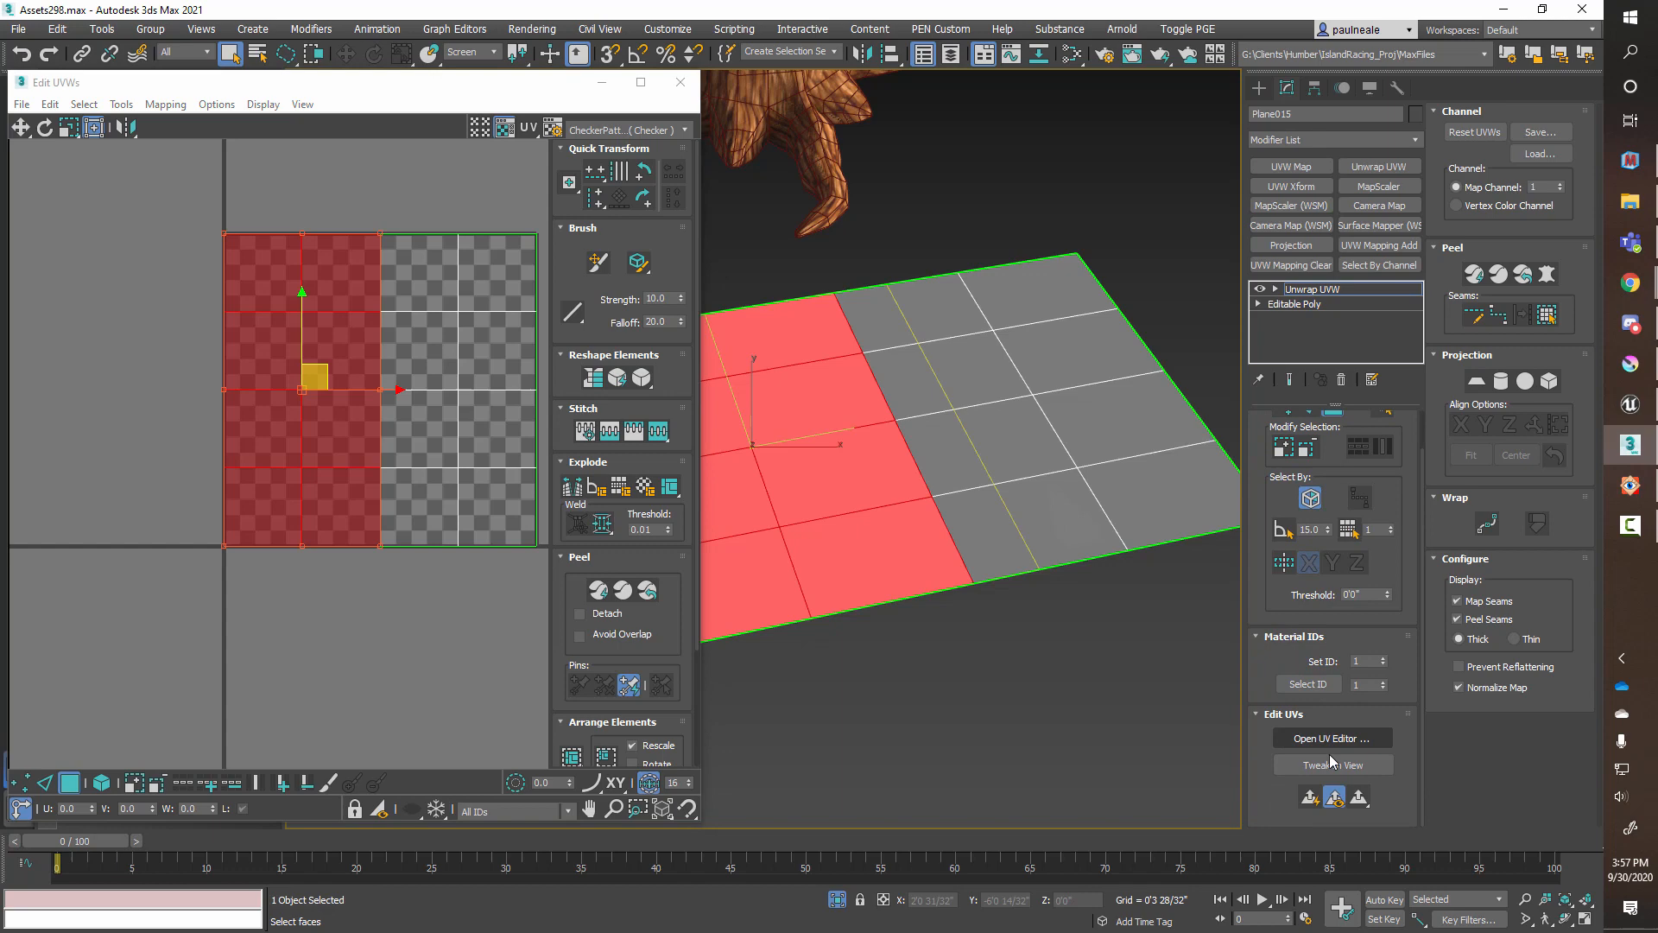
left_click(1311, 795)
middle_click_drag(509, 597, 425, 593)
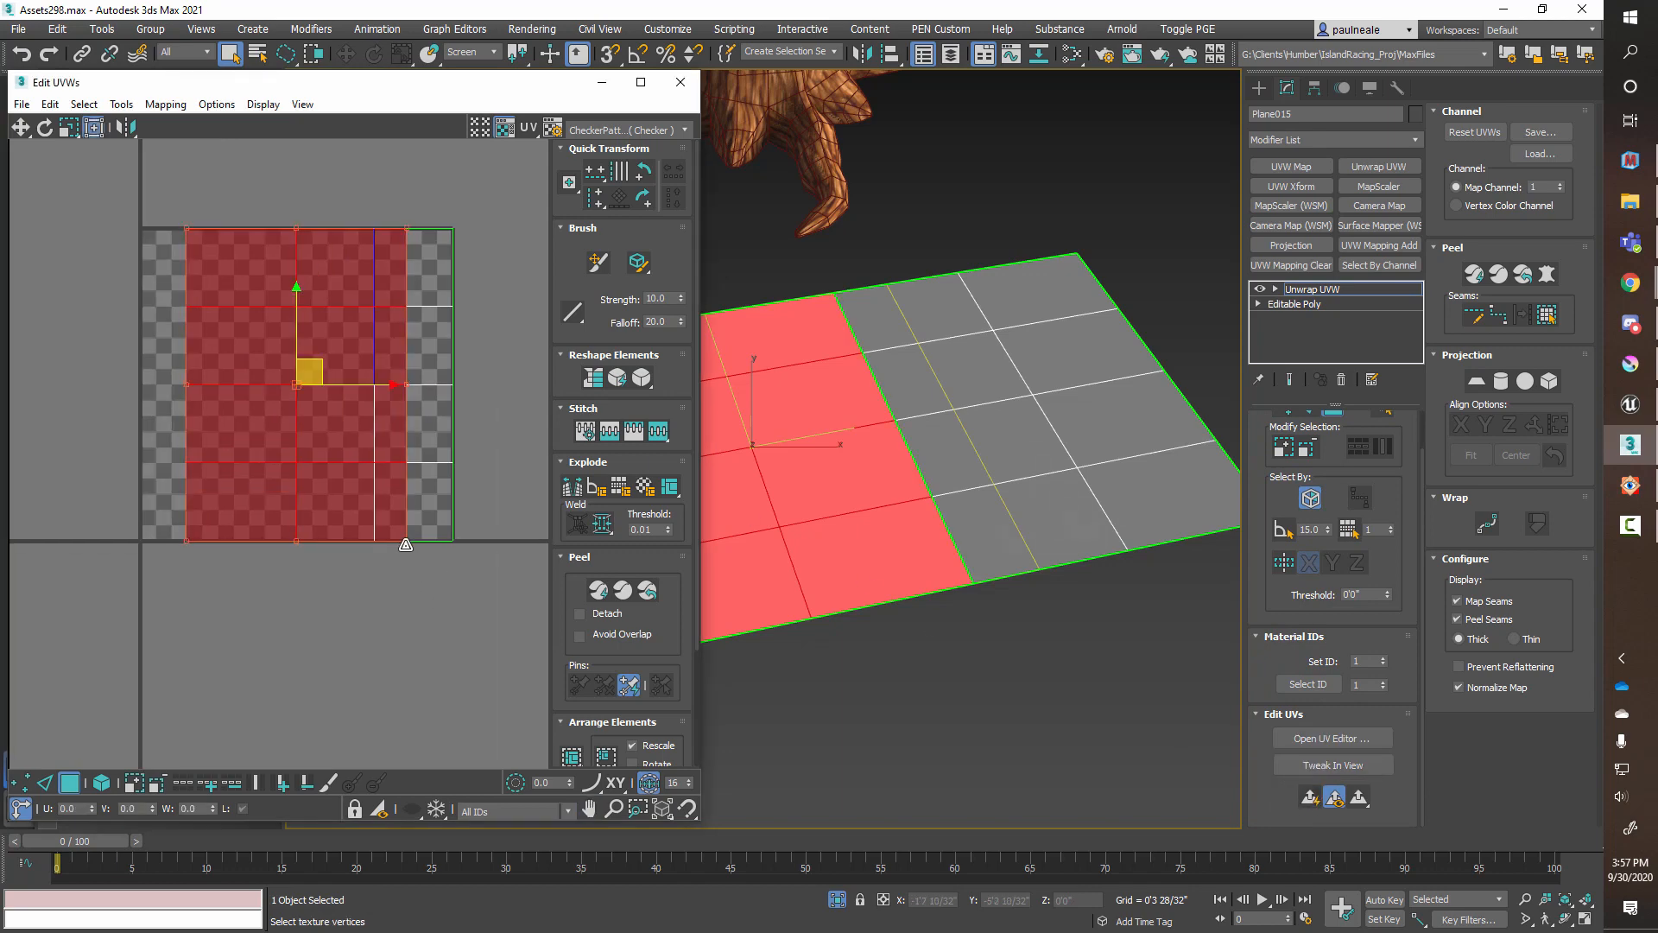
left_click_drag(406, 544, 454, 544)
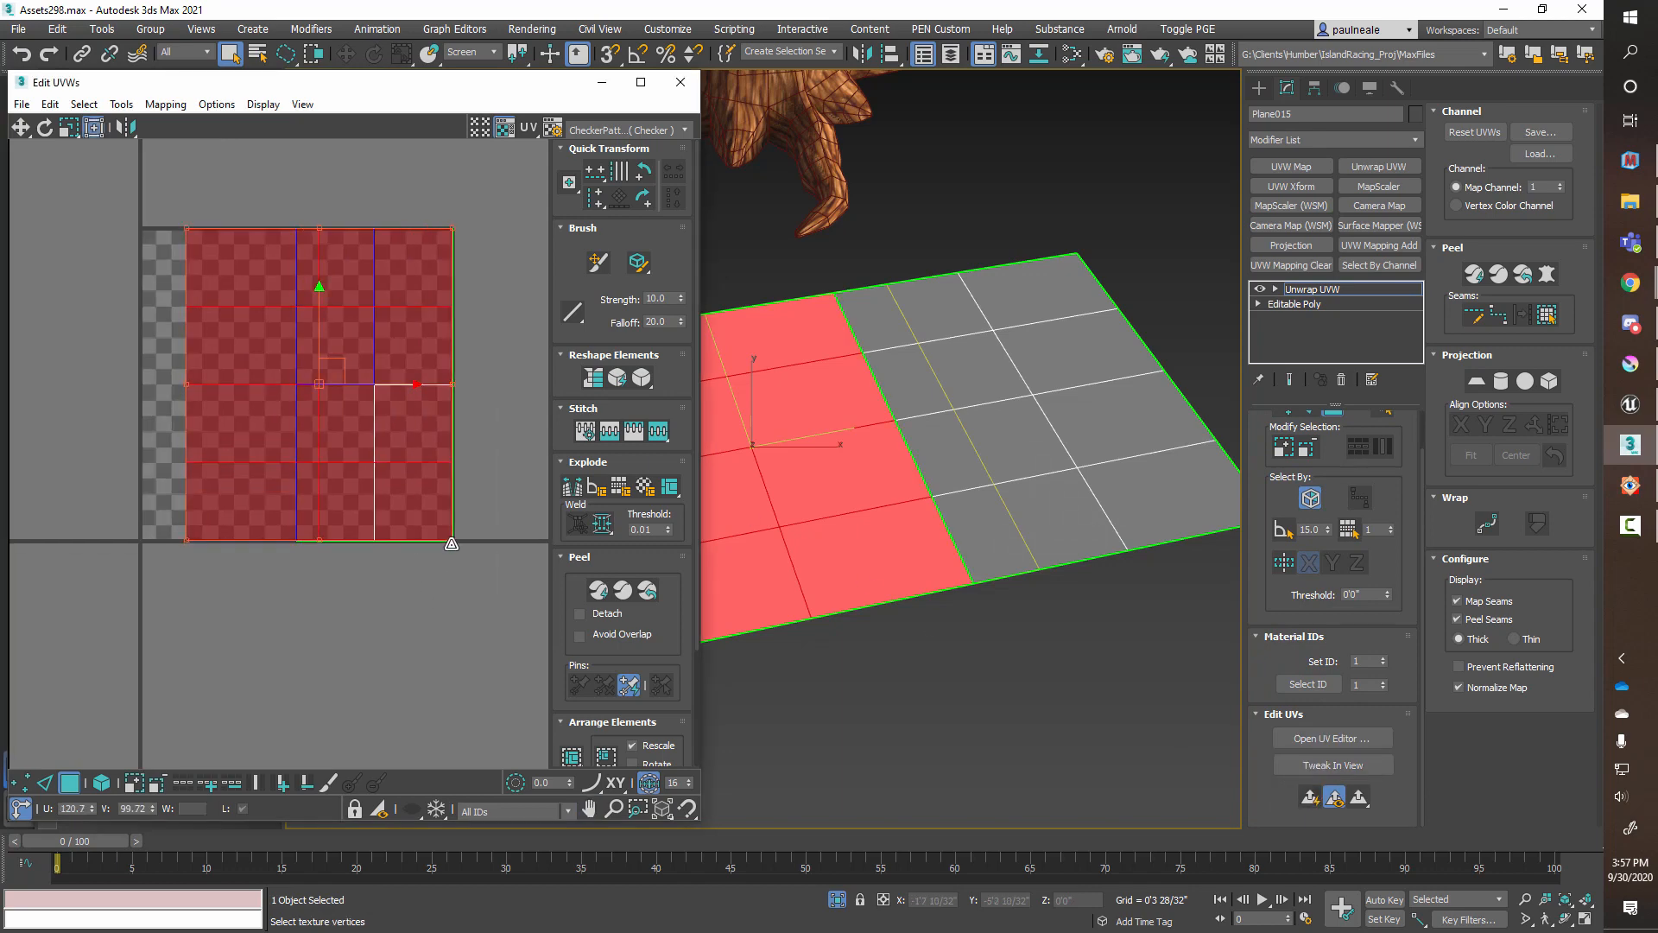
Step: Extend the selected left-half UV faces to the left edge of the checker tile
left_click_drag(186, 228, 140, 226)
Step: Apply a quick planar map to the plane's right-half faces and stretch their UVs horizontally to both sides of the checker tile
middle_click_drag(880, 378, 854, 385)
left_click_drag(1212, 460, 1190, 328)
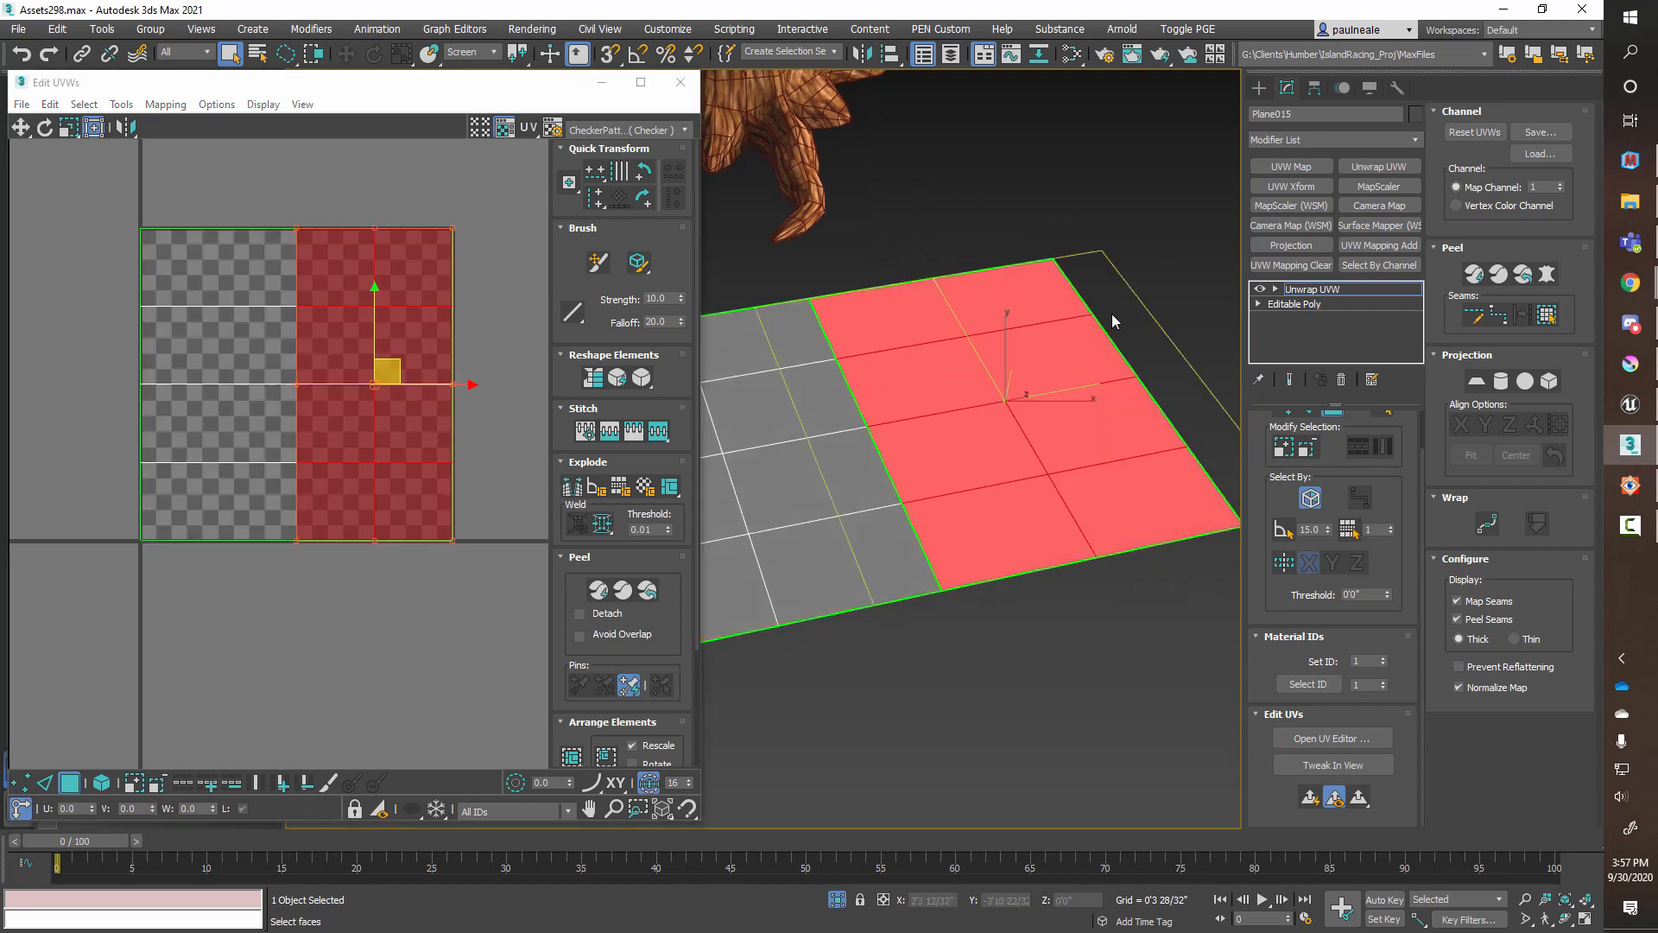
left_click(1309, 794)
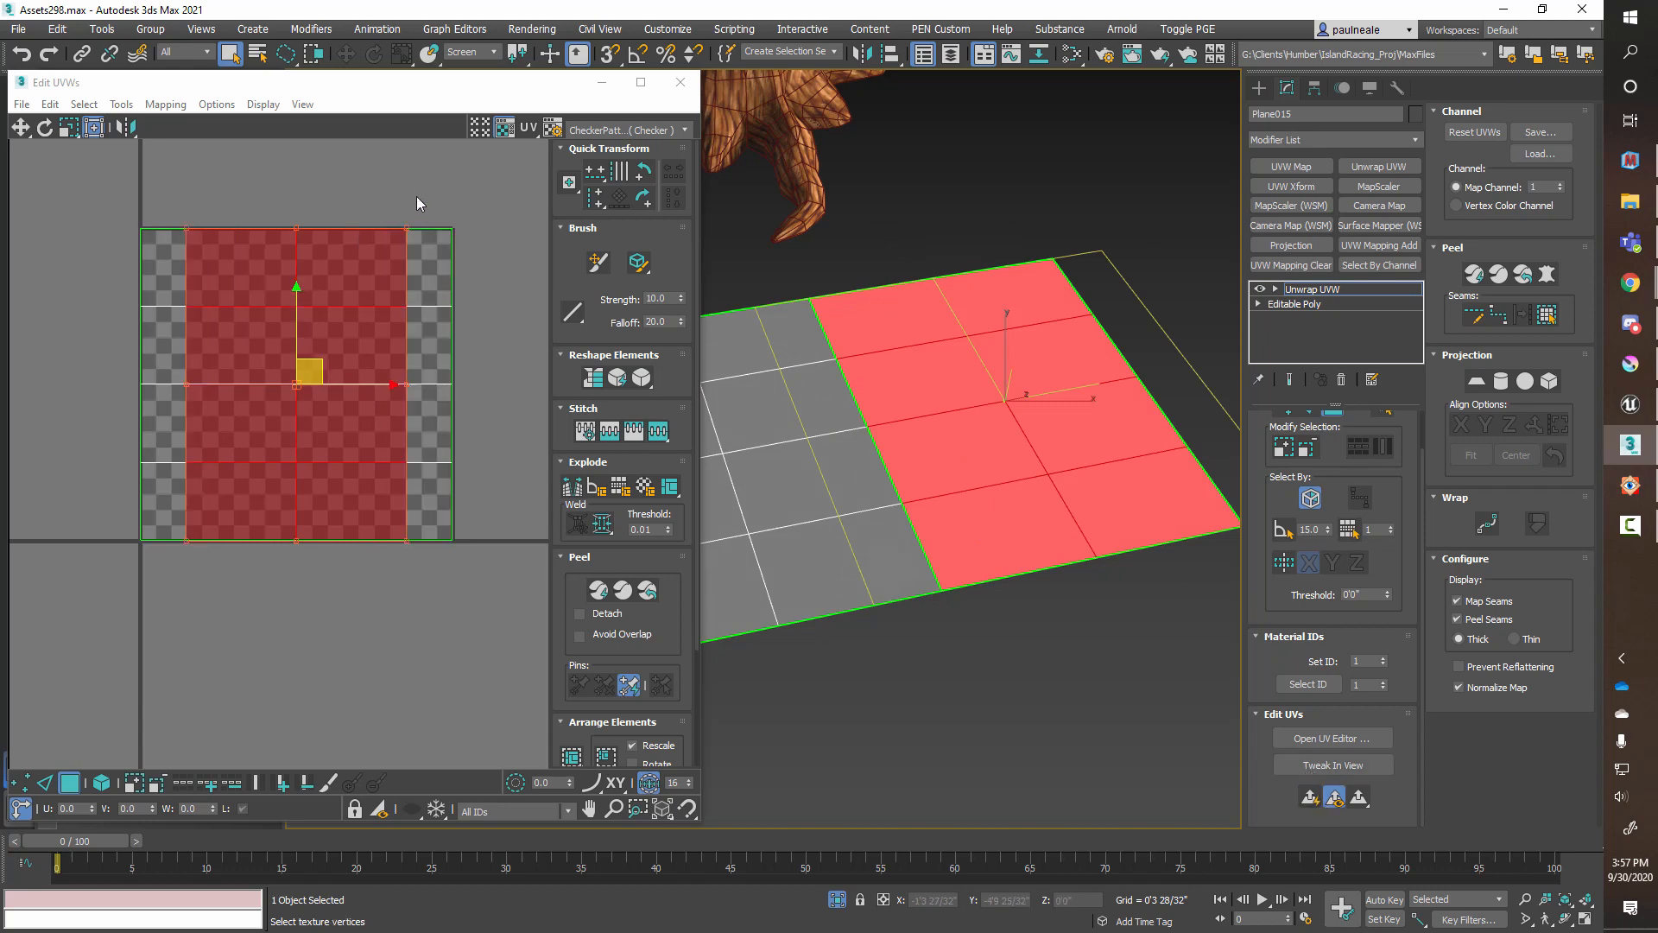
left_click_drag(408, 225, 455, 219)
left_click_drag(186, 229, 143, 230)
left_click(345, 368)
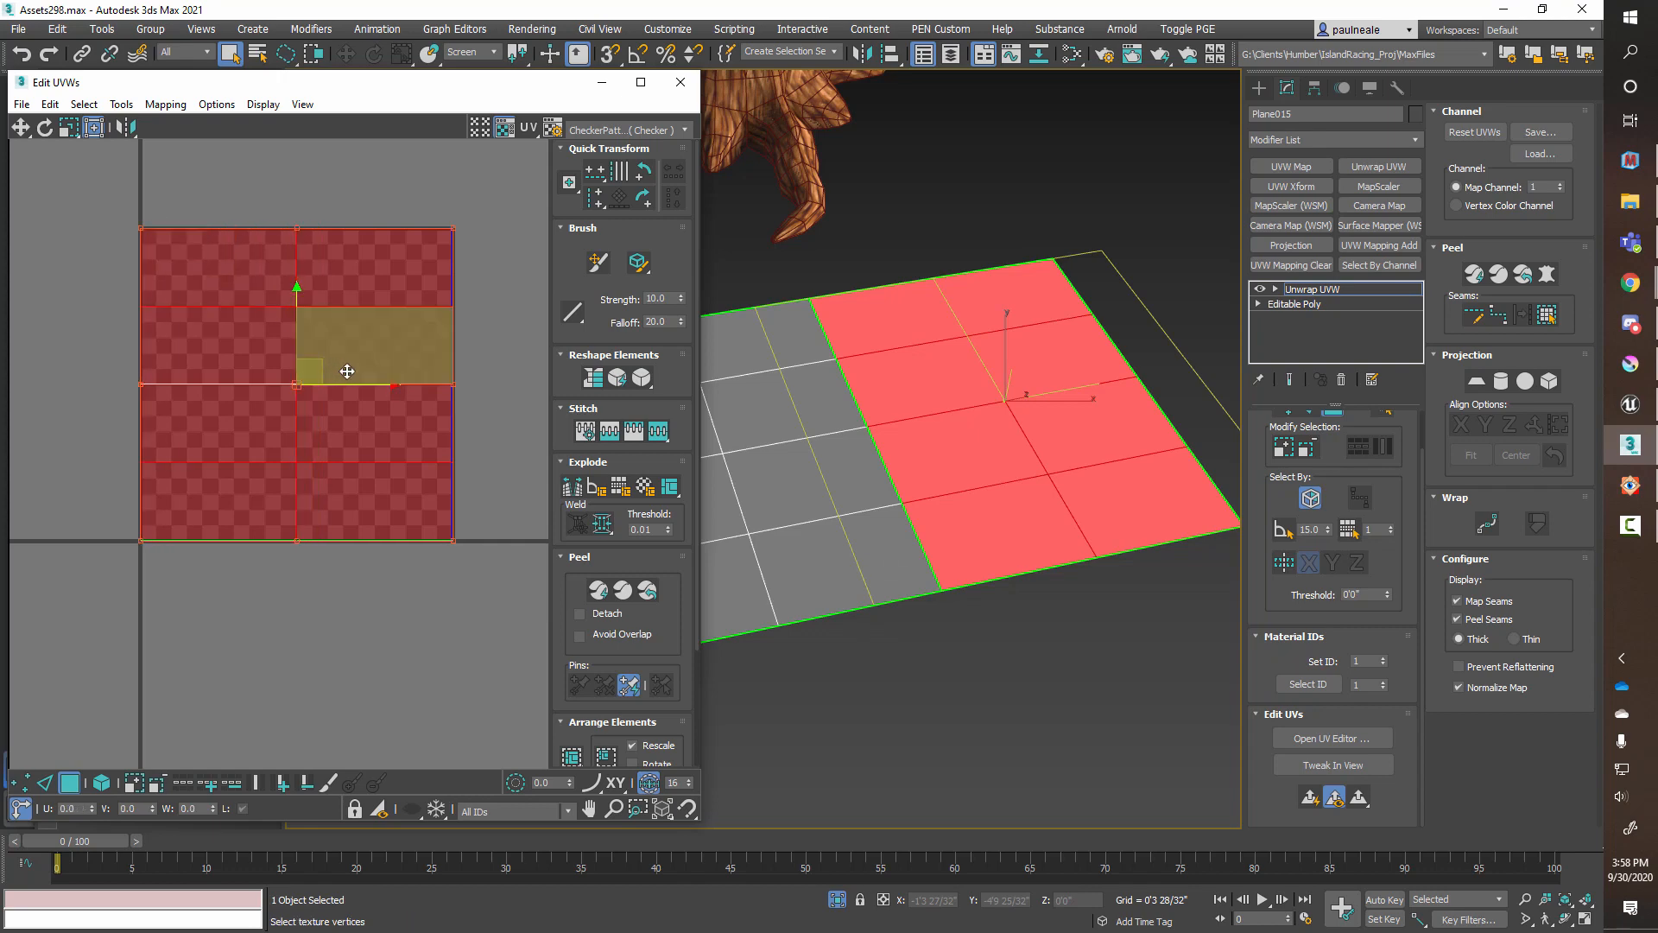
Step: Scale the right-half UV faces toward the tile's lower-left corner, to about 70% of its width and 80% of its height
key("e")
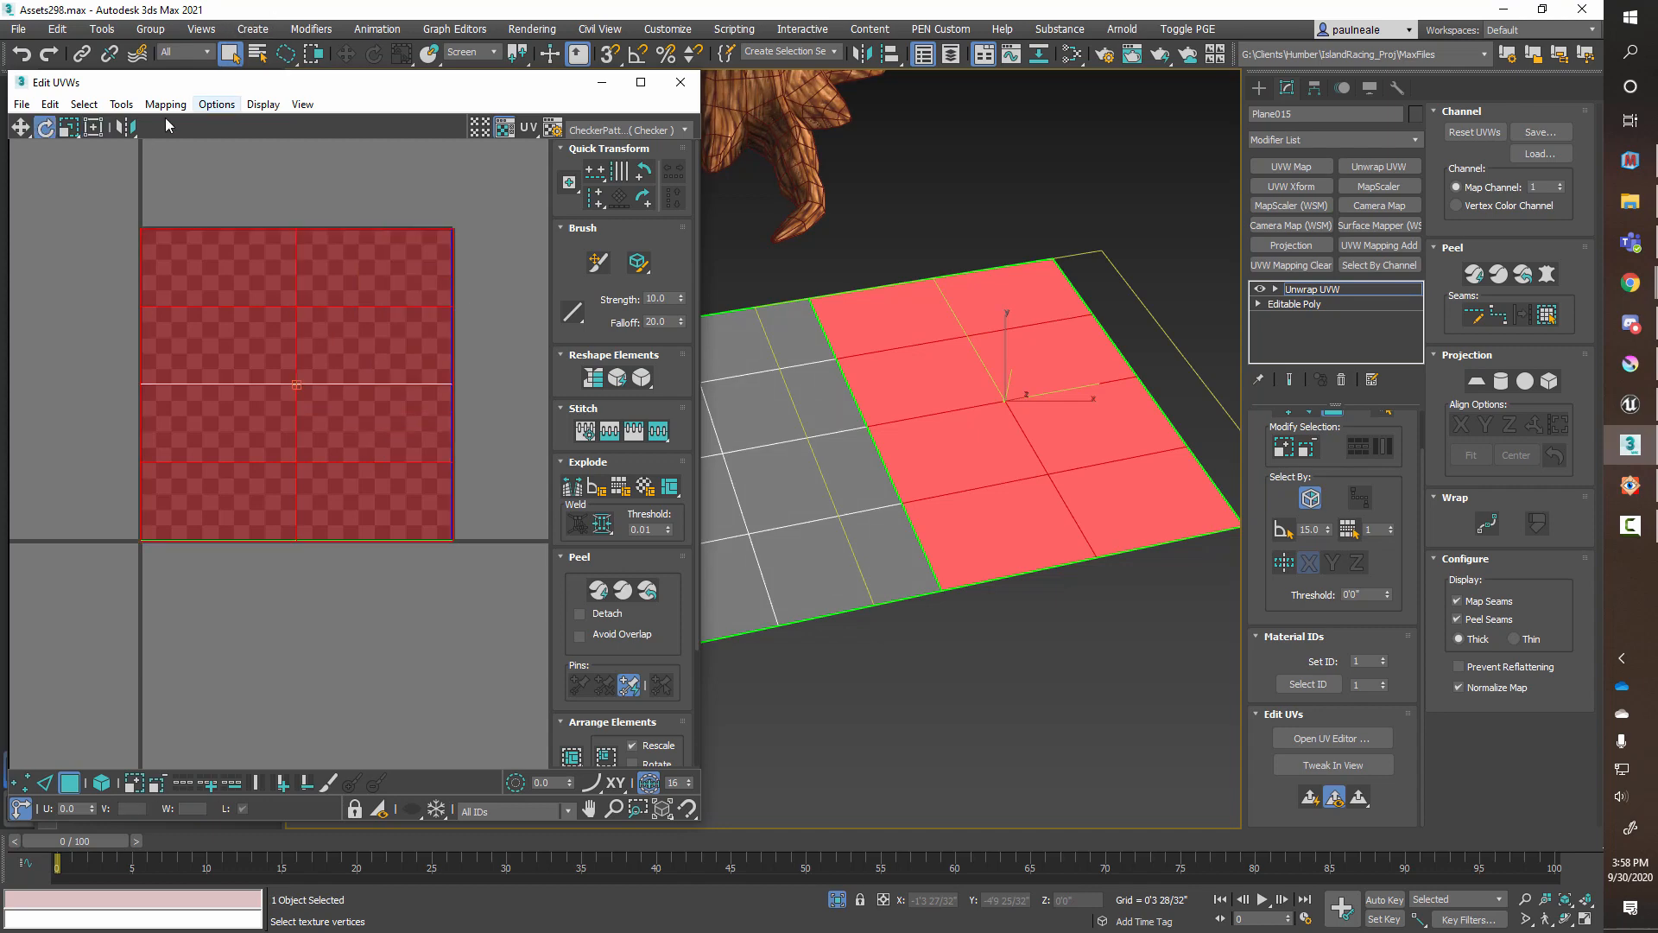
left_click(94, 126)
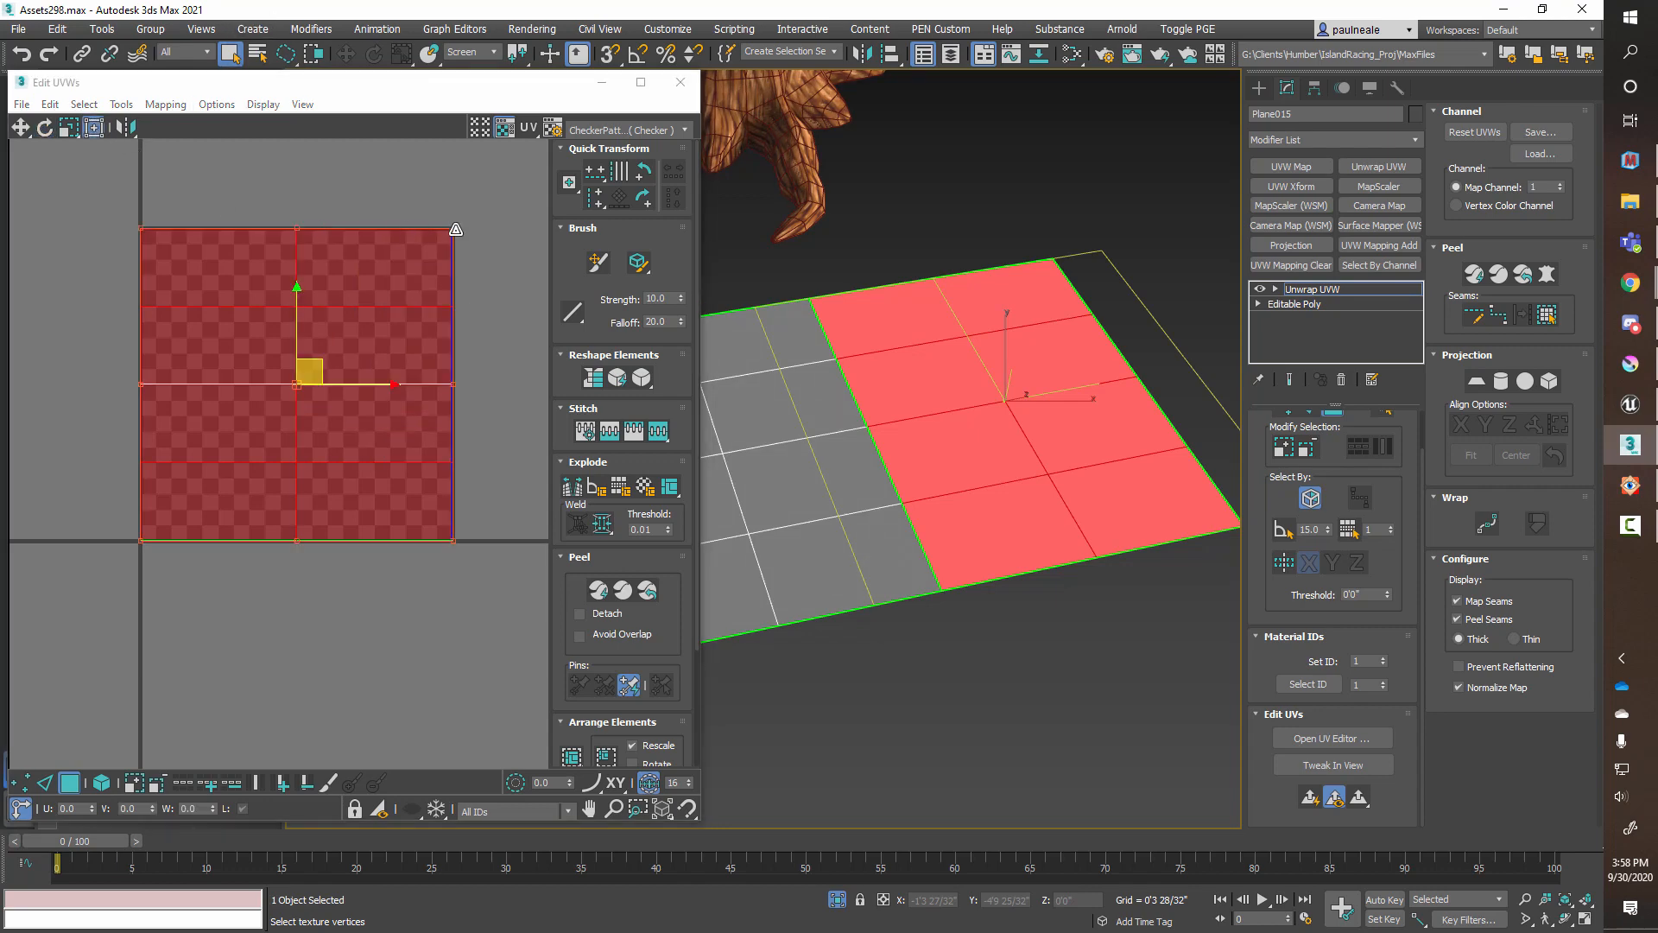
left_click_drag(455, 230, 362, 280)
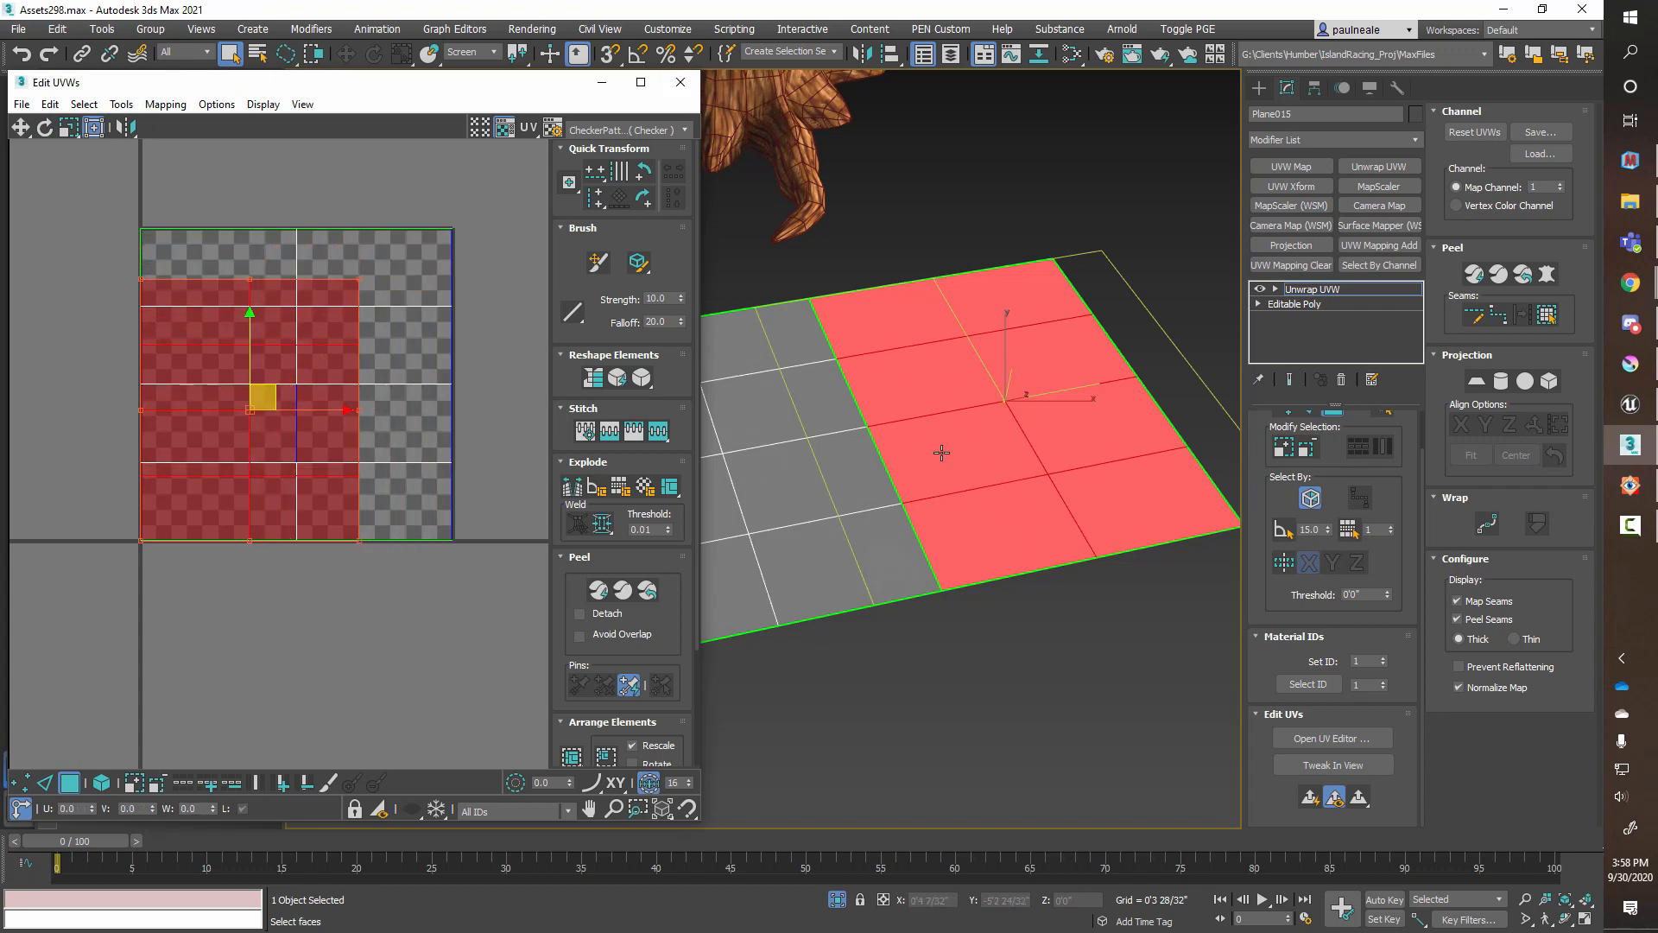
Step: Convert the unwrapped plane to an Editable Poly
middle_click_drag(928, 480, 915, 464)
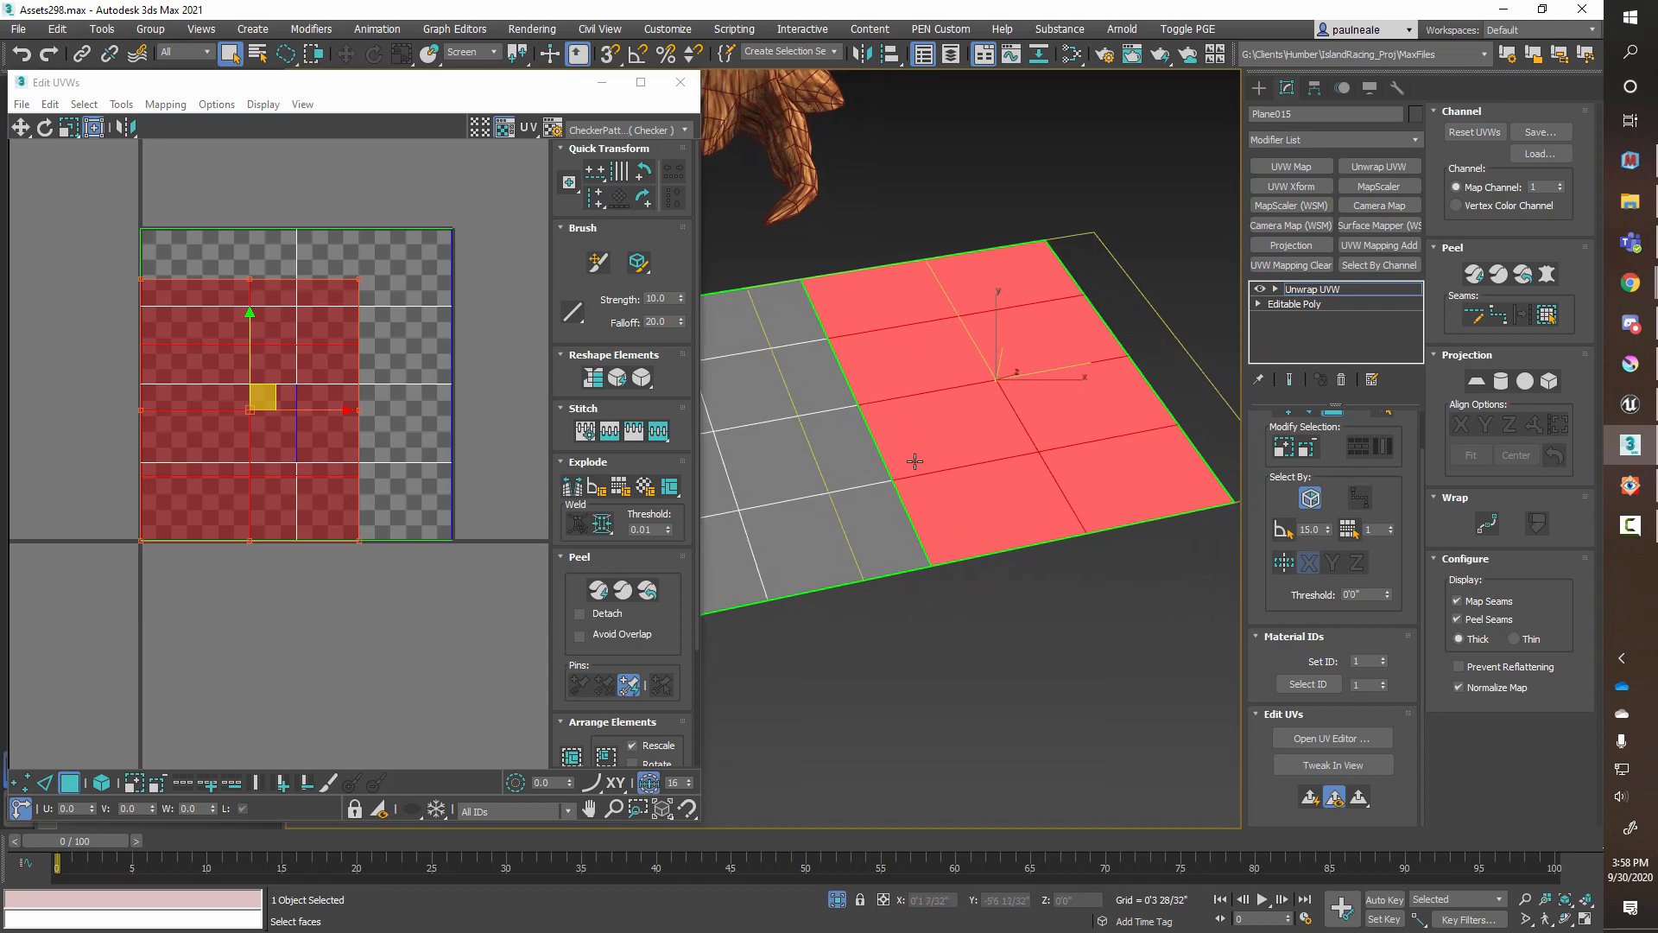
right_click(840, 426)
mouse_move(981, 620)
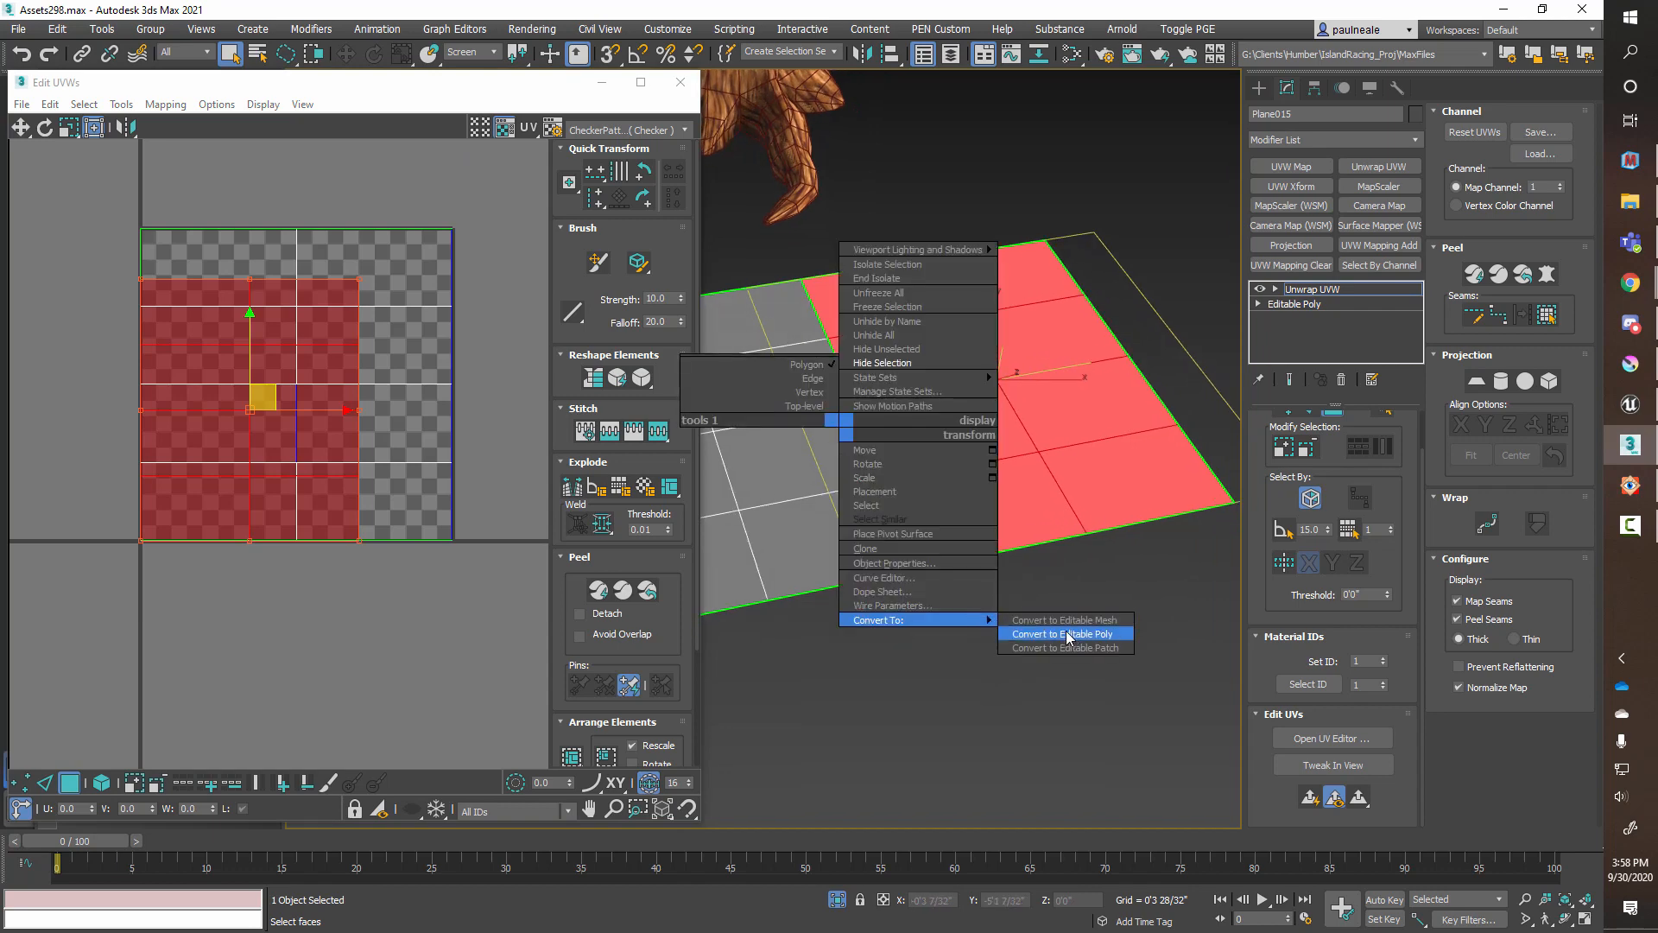
left_click(1071, 634)
Step: Switch to the other open program and apply its tree bark image T_TreeBark_D.jpg to the plane as a texture
middle_click_drag(992, 354, 906, 392)
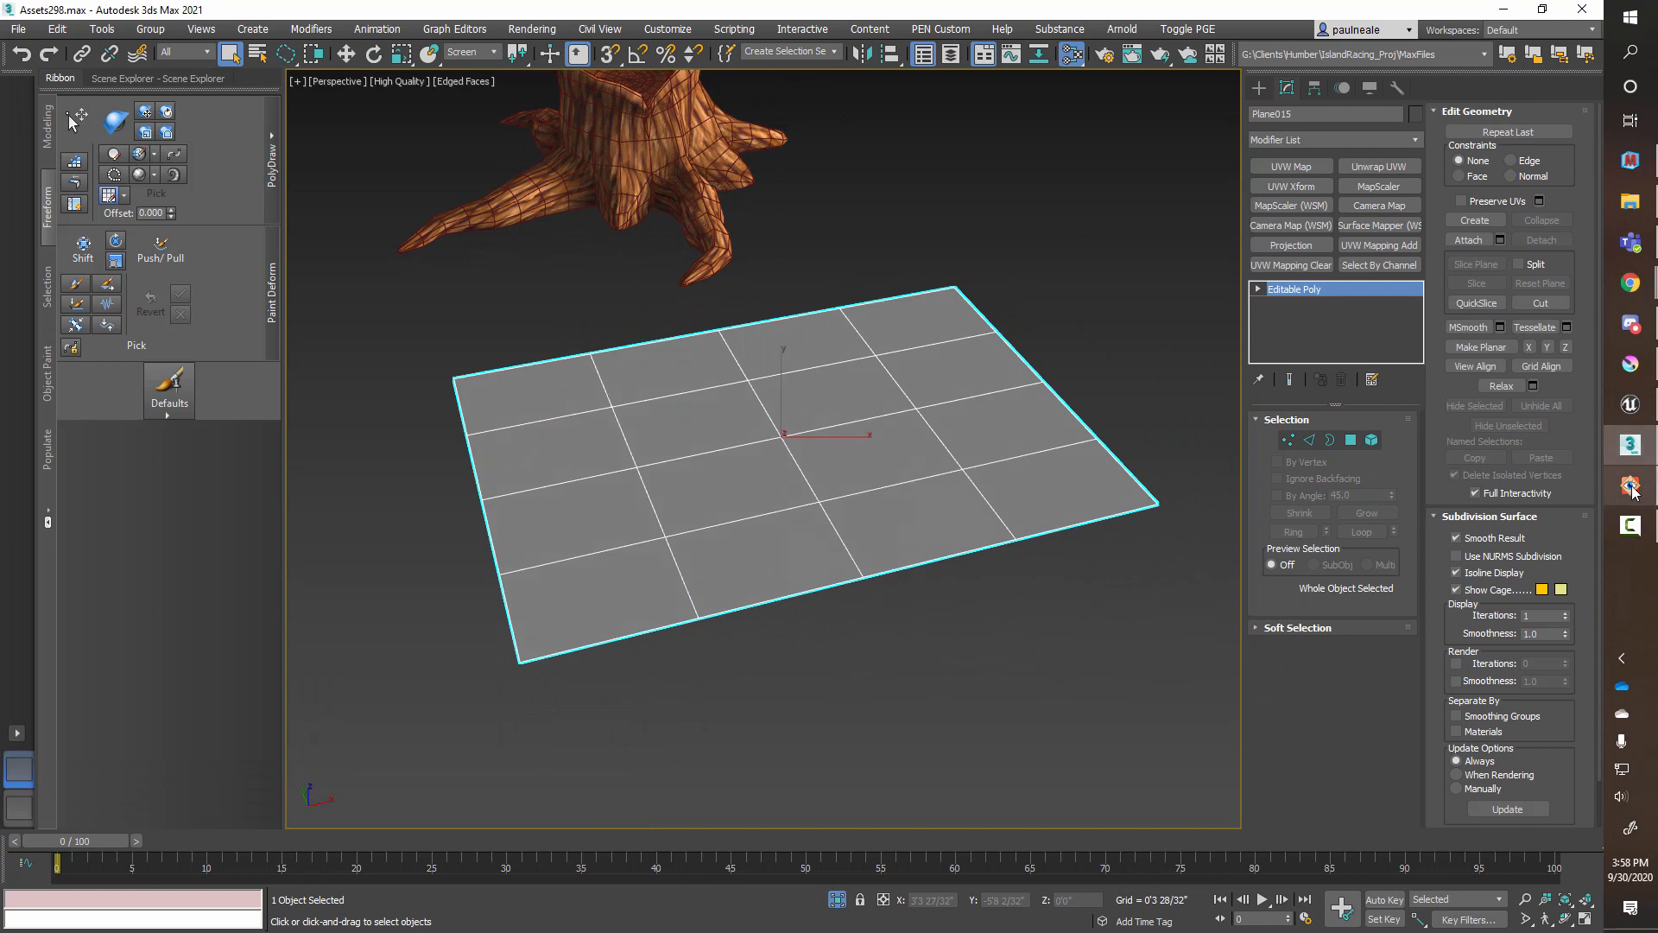
left_click(1630, 486)
left_click(1411, 66)
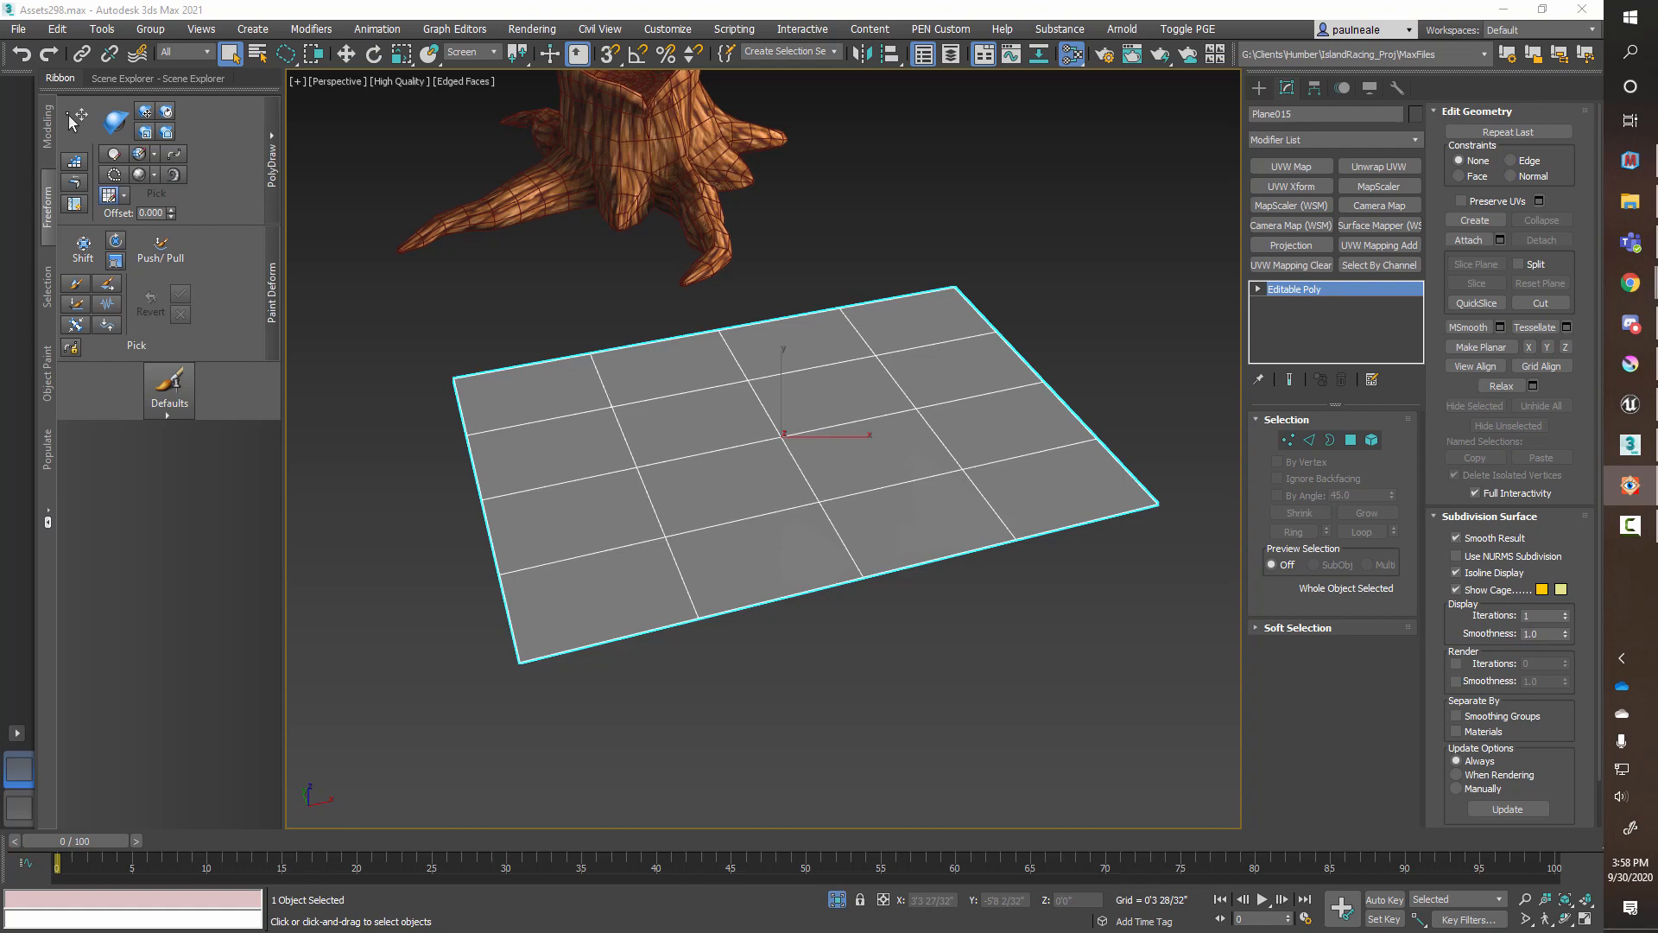
left_click_drag(1121, 582, 877, 500)
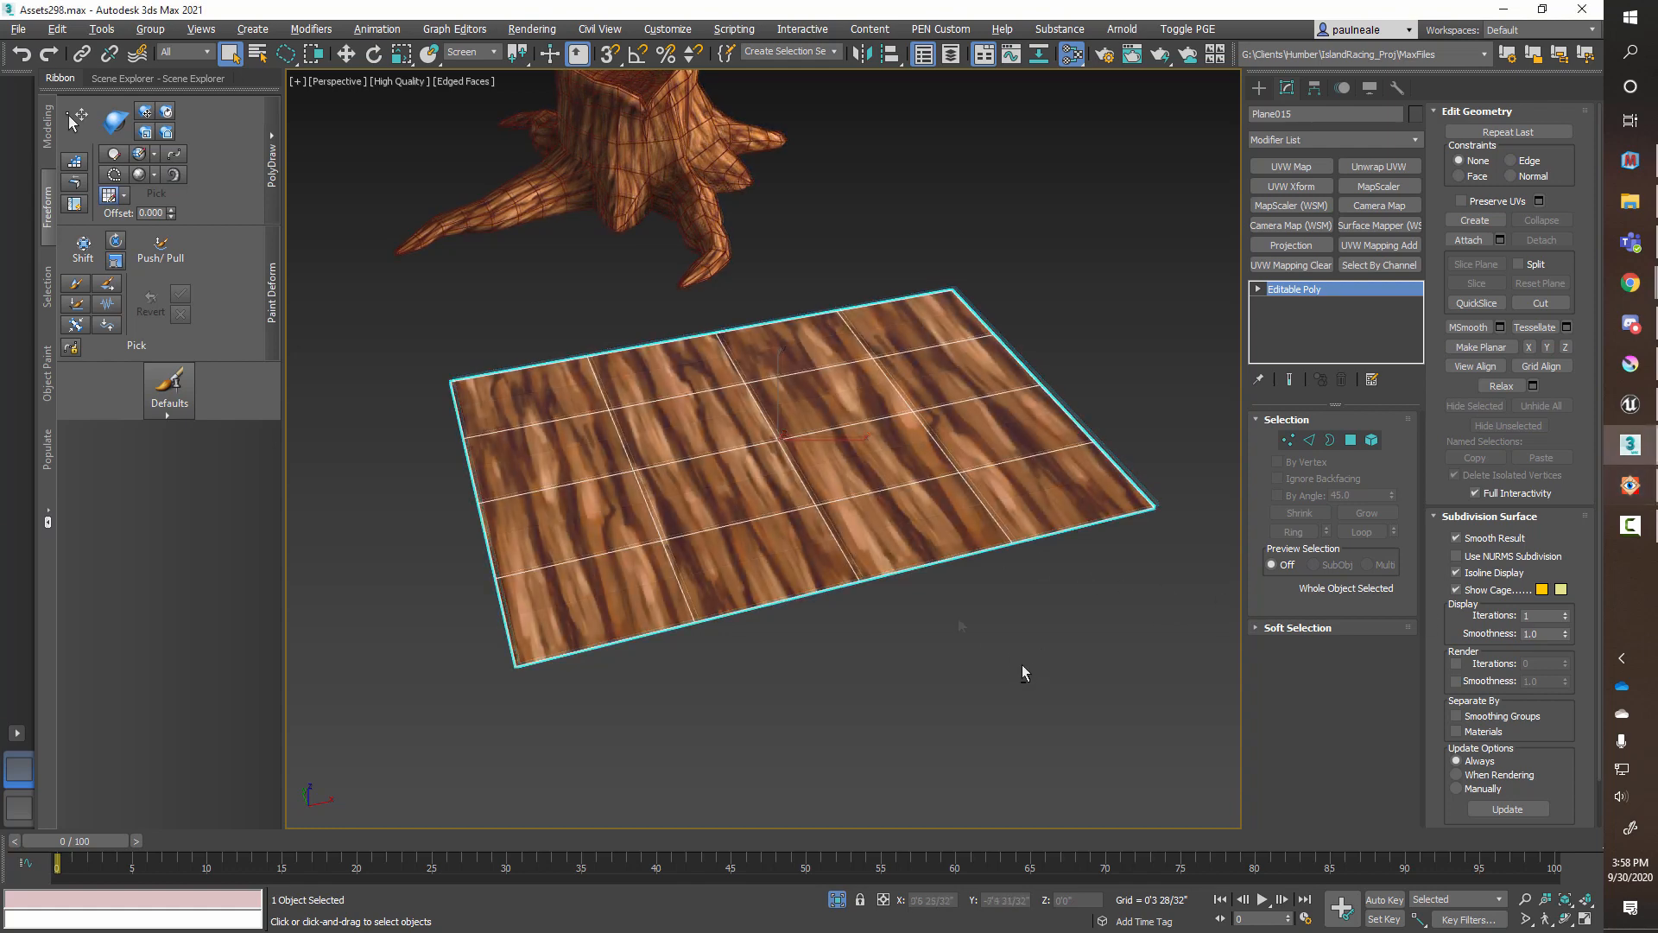
middle_click_drag(1022, 665, 992, 683, "alt")
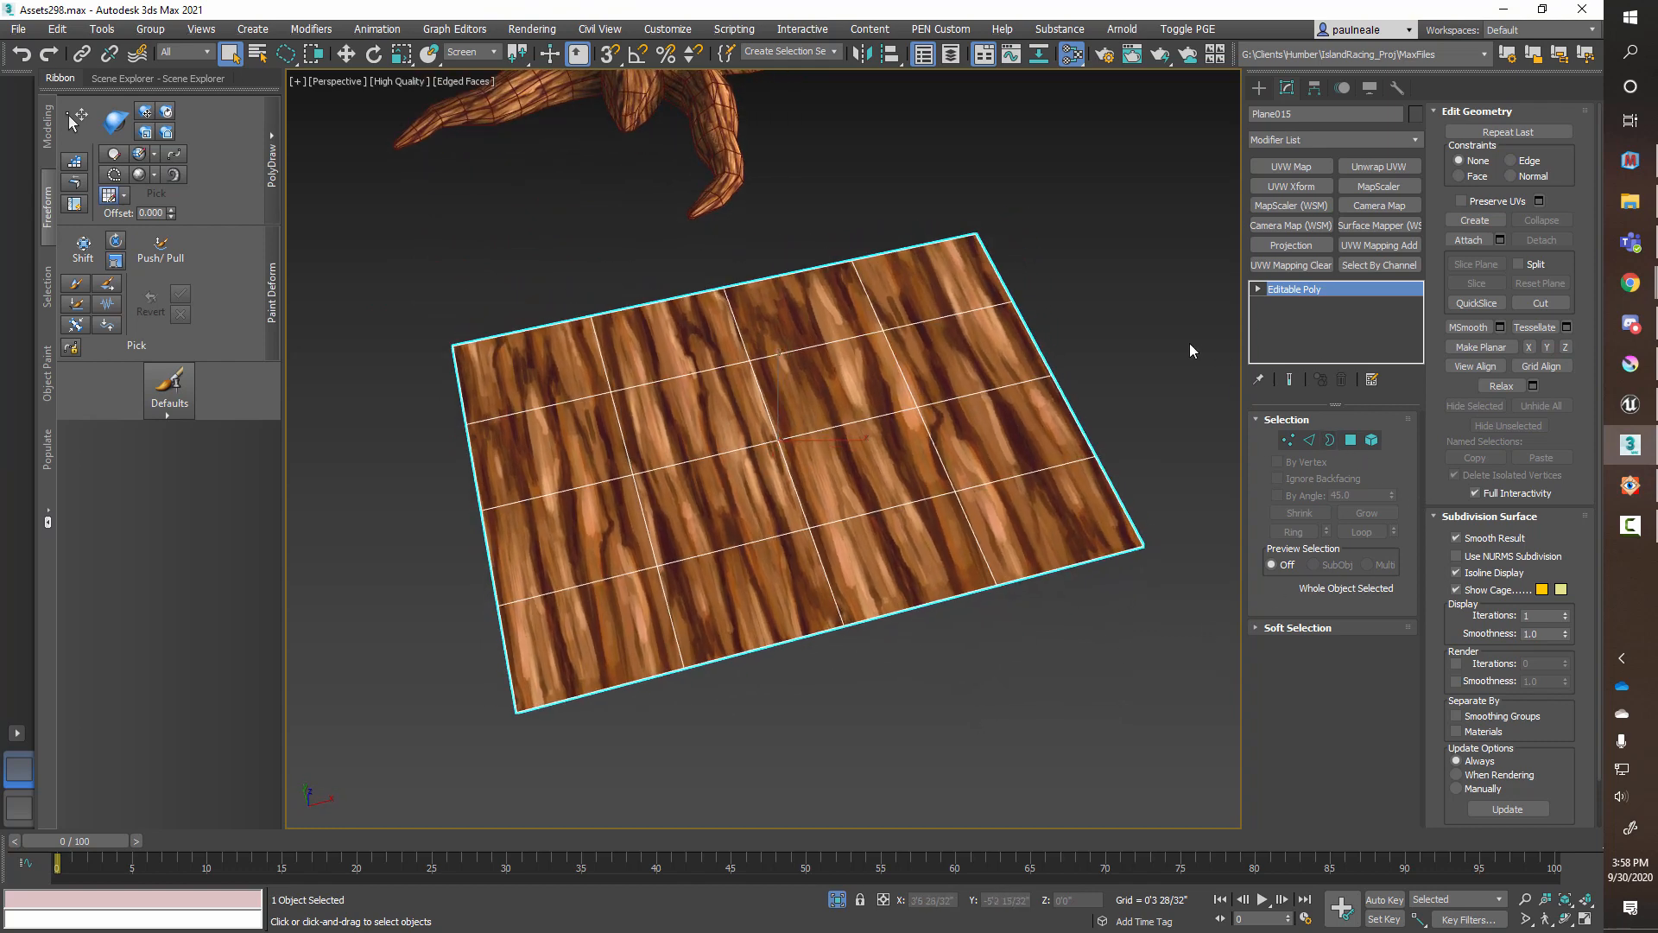
Step: Add an Unwrap UVW modifier to the textured plane, rotate all its UV faces 90 degrees counterclockwise and clear the selection
left_click(1377, 167)
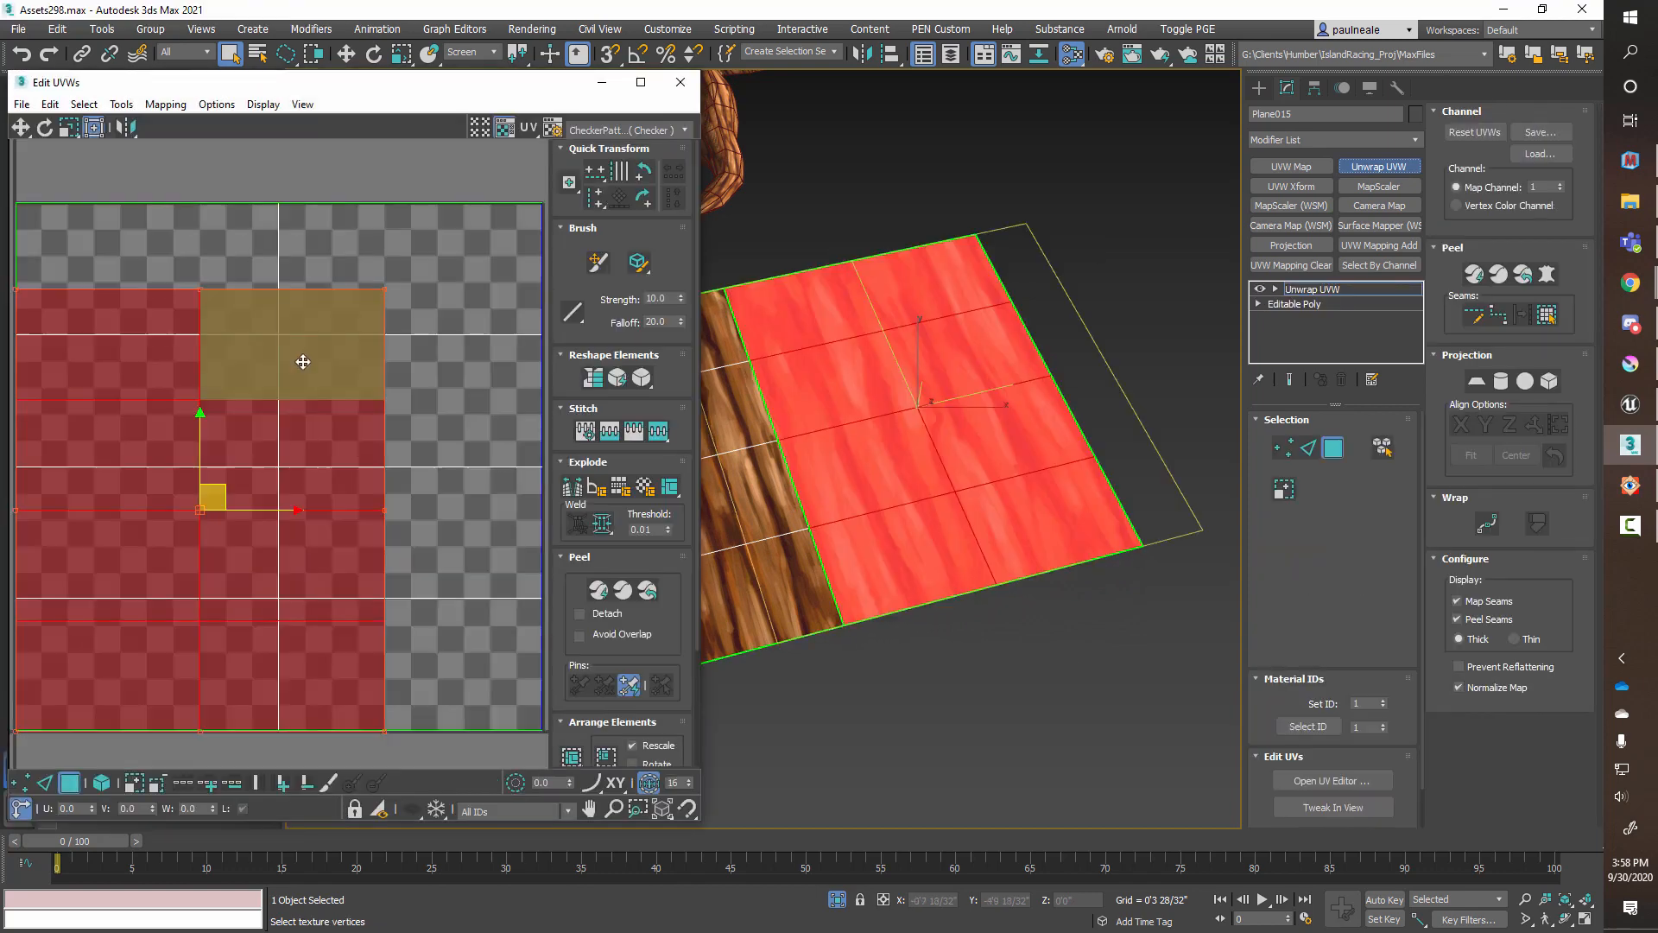
middle_click_drag(397, 402, 389, 354)
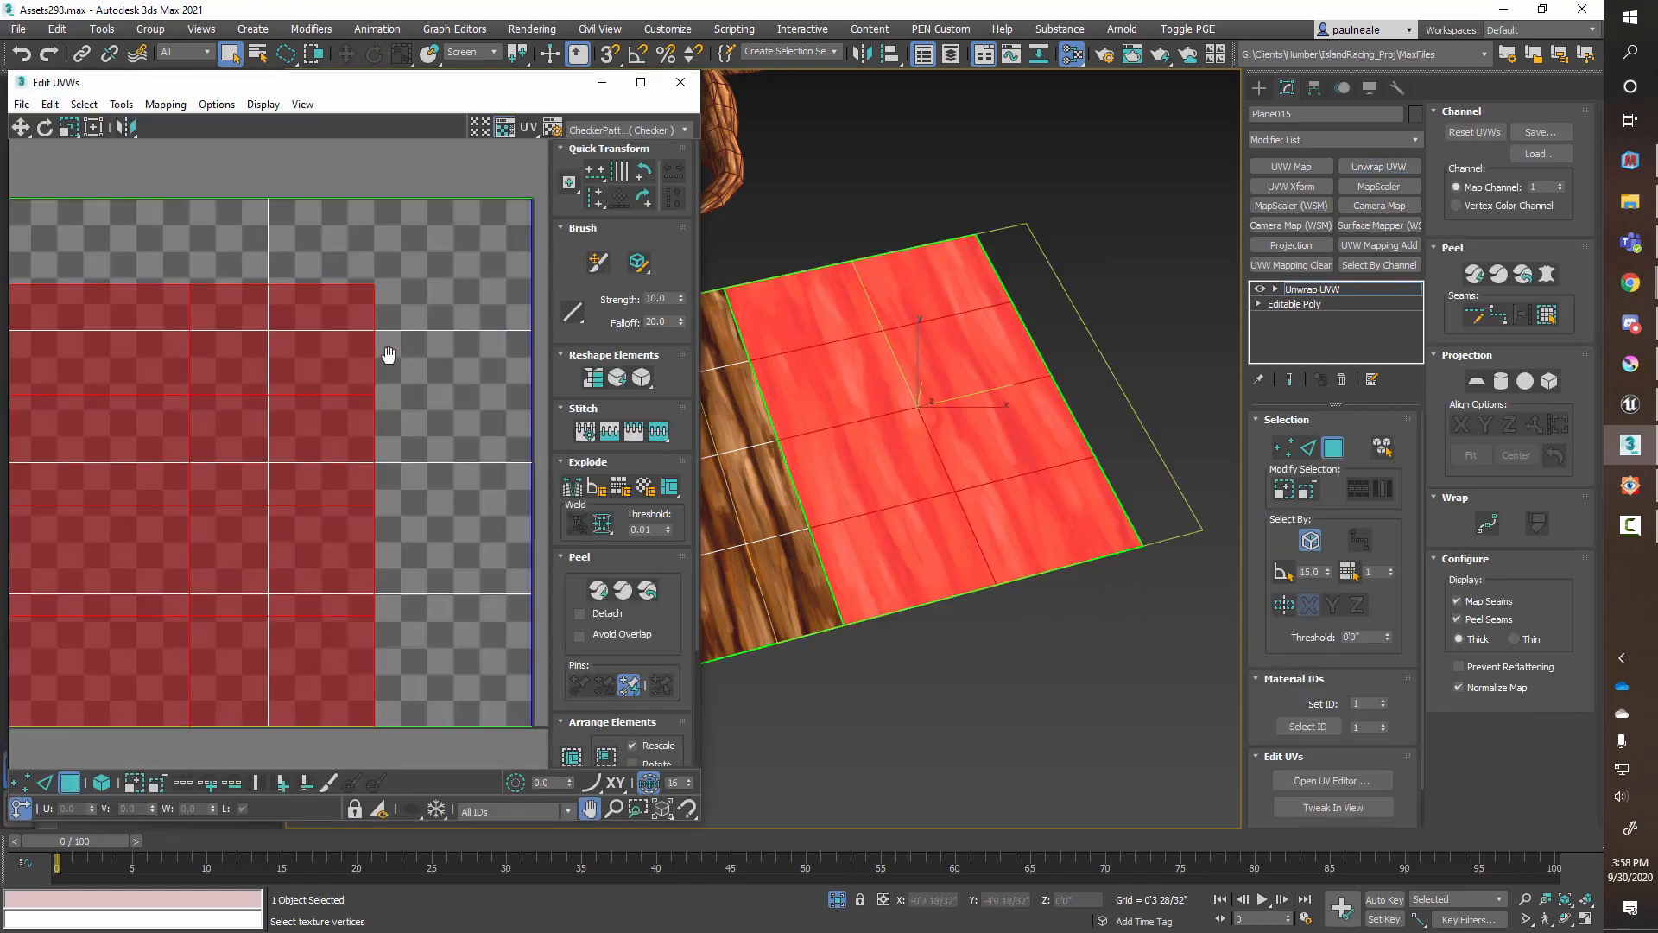
scroll(387, 350, "down", 3)
left_click_drag(479, 615, 501, 629)
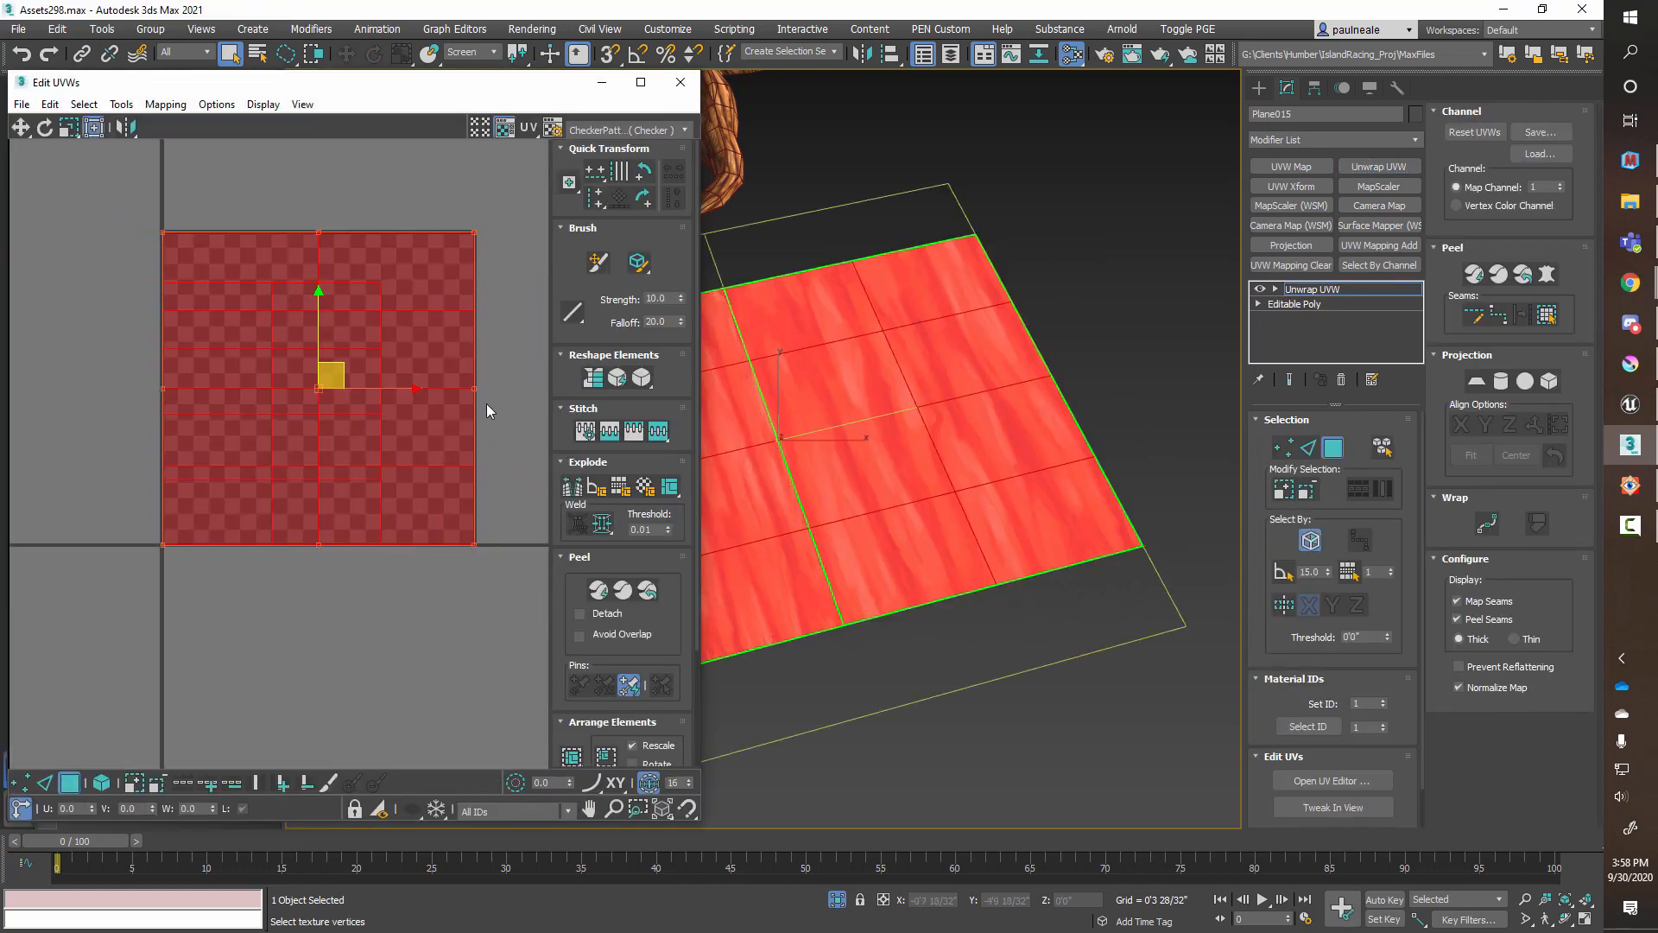
left_click_drag(476, 390, 311, 157)
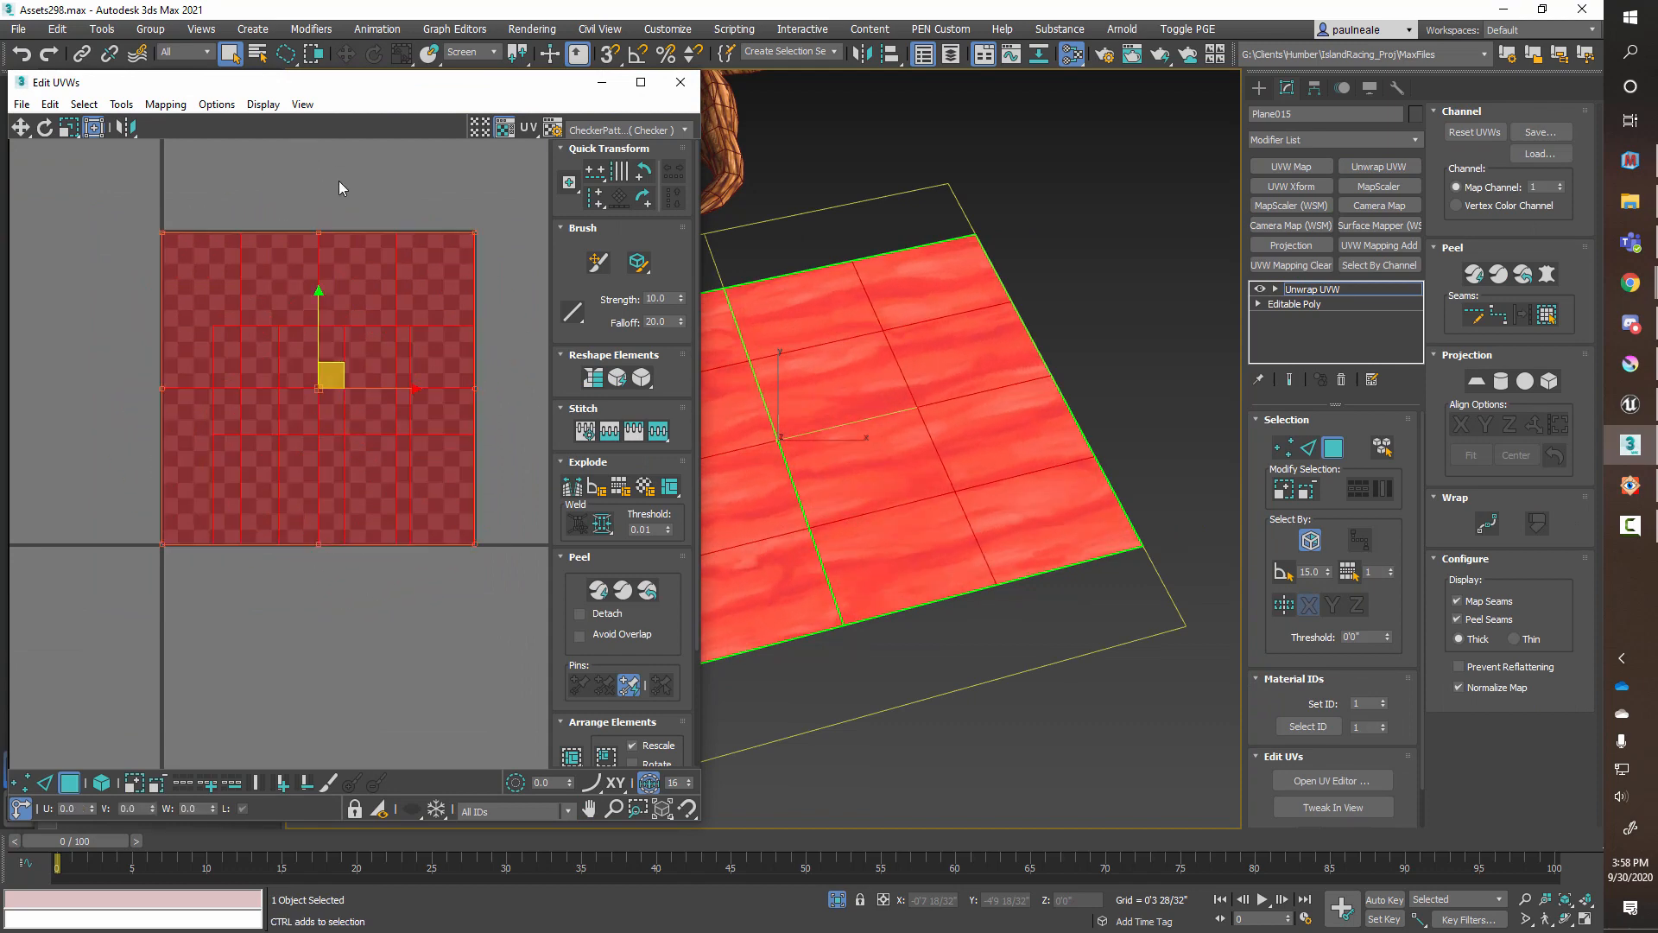
left_click(1104, 245)
middle_click_drag(1060, 557, 1197, 534)
middle_click_drag(1141, 639, 1143, 665, "alt")
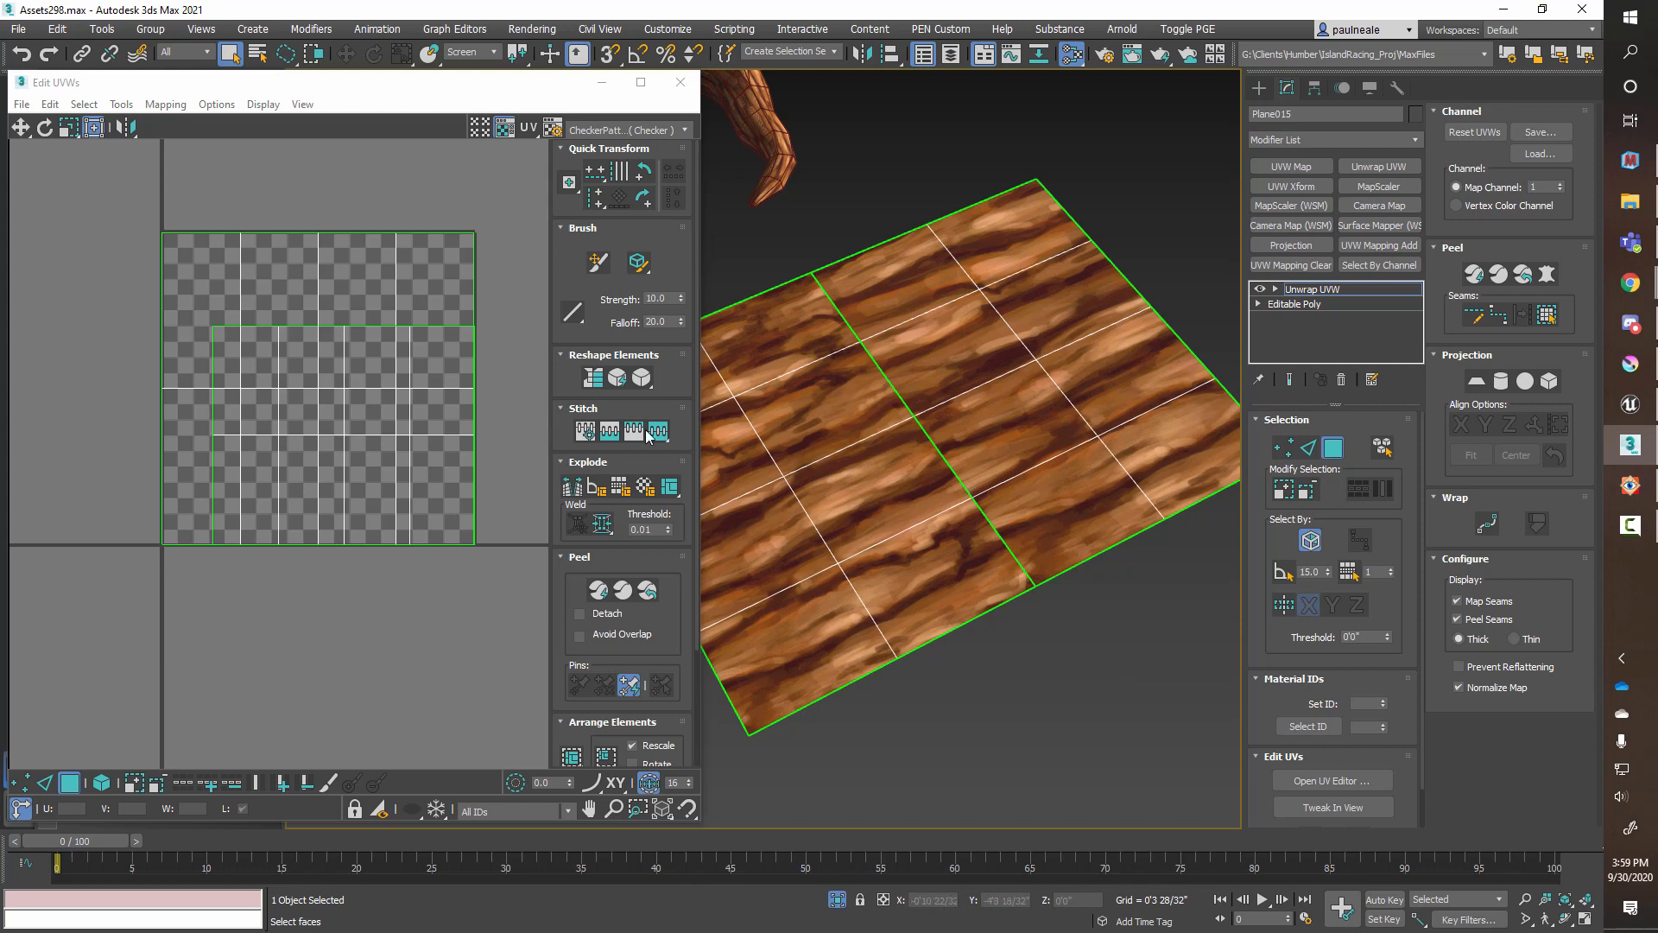
Step: Select the whole right-half UV element and scale it down into the tile's lower-right quadrant
left_click(212, 333)
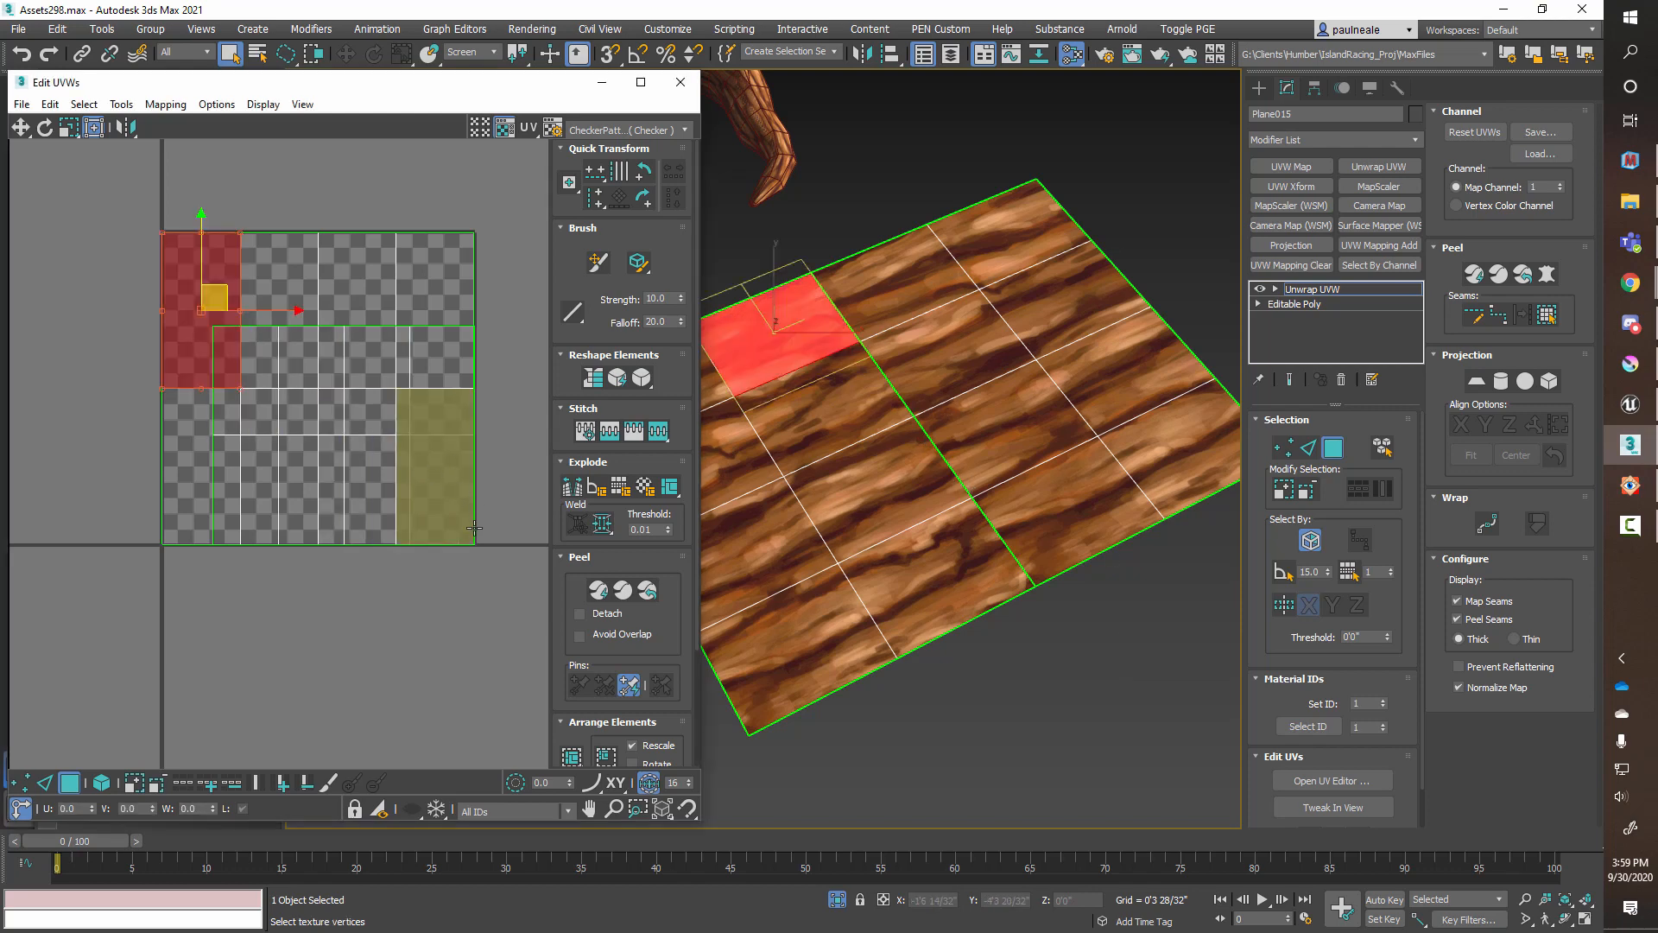
left_click(100, 785)
left_click(361, 371)
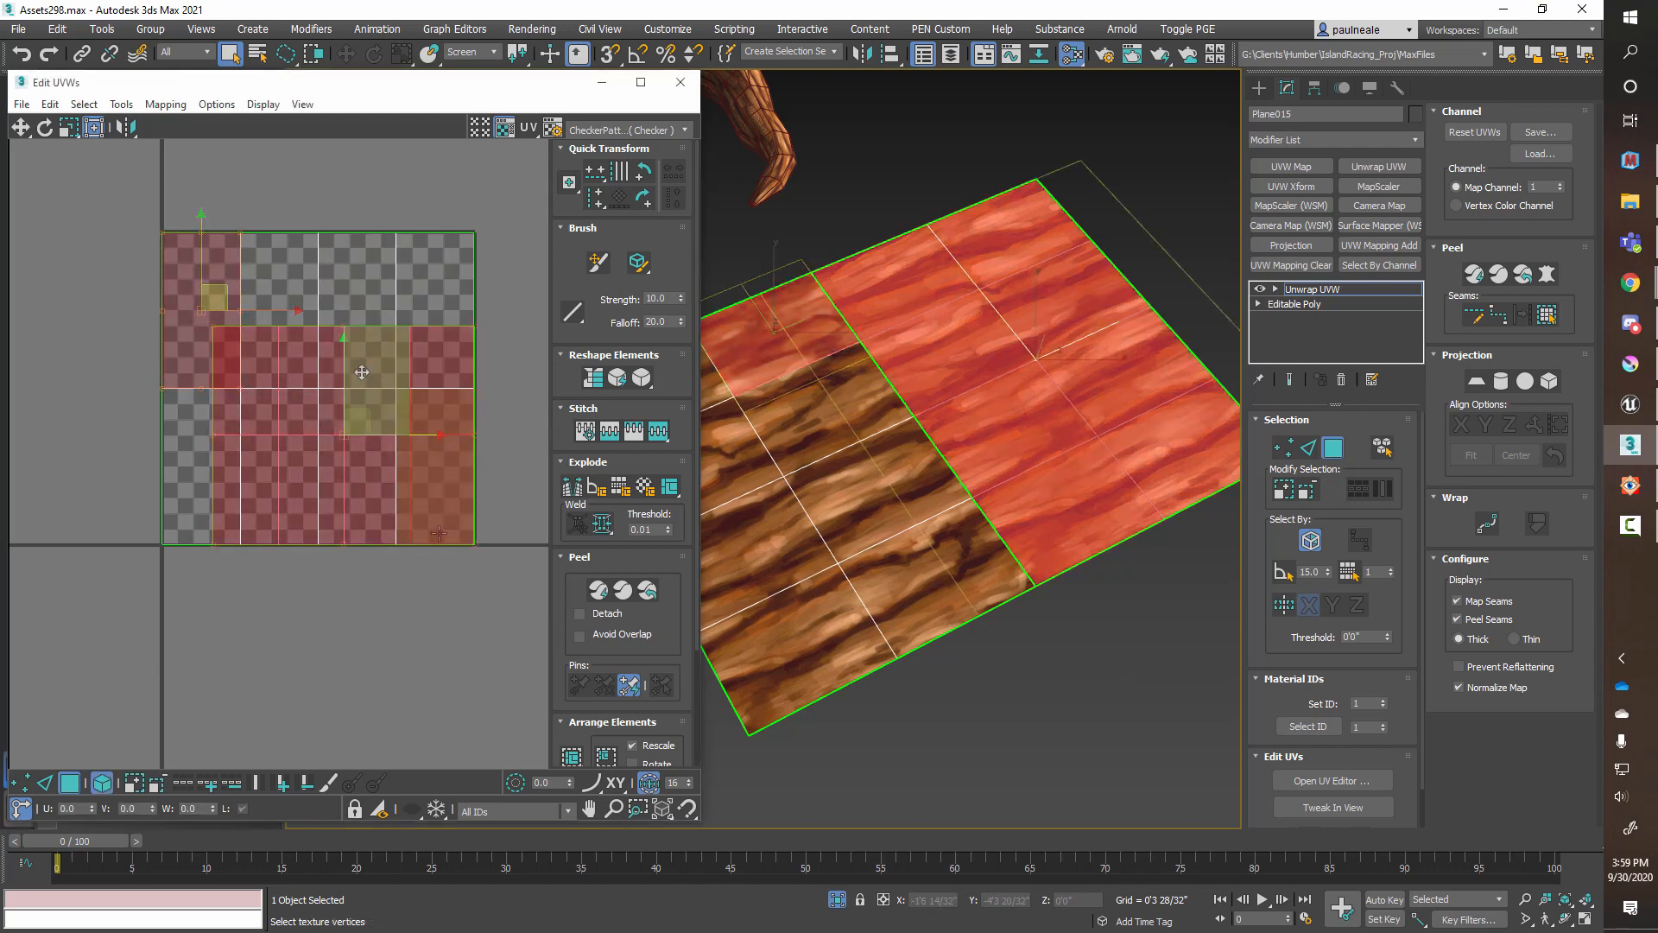
left_click_drag(213, 327, 319, 380)
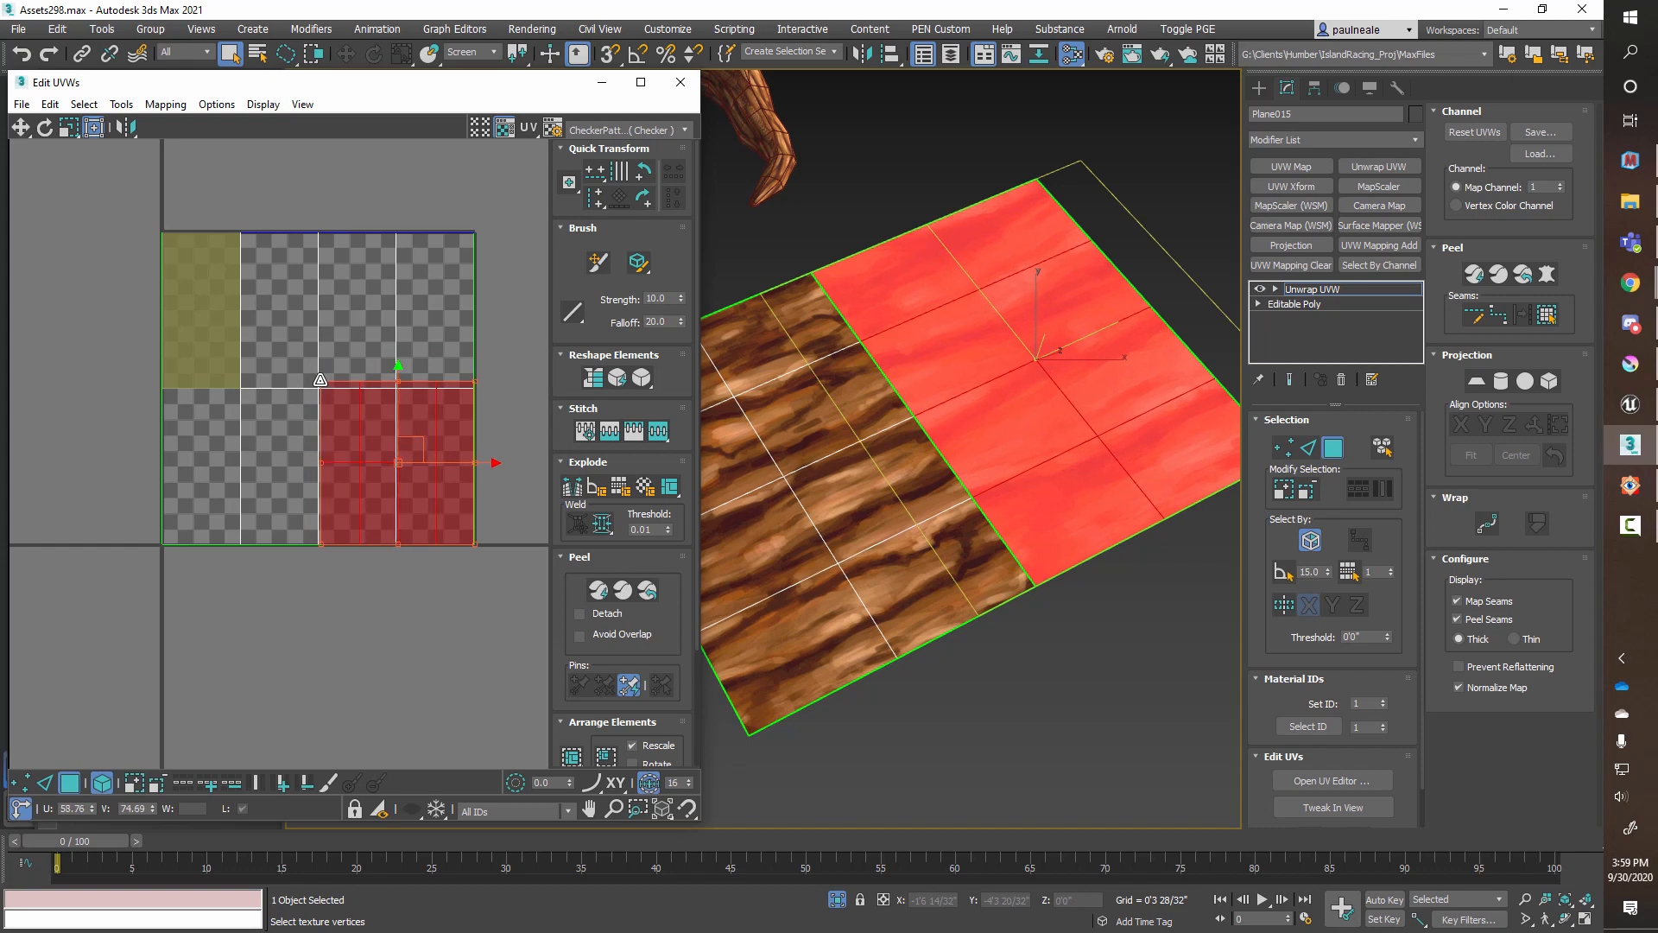
Step: Convert the plane to an Editable Poly and inspect the bark texture on both halves without edged faces
left_click(1090, 630)
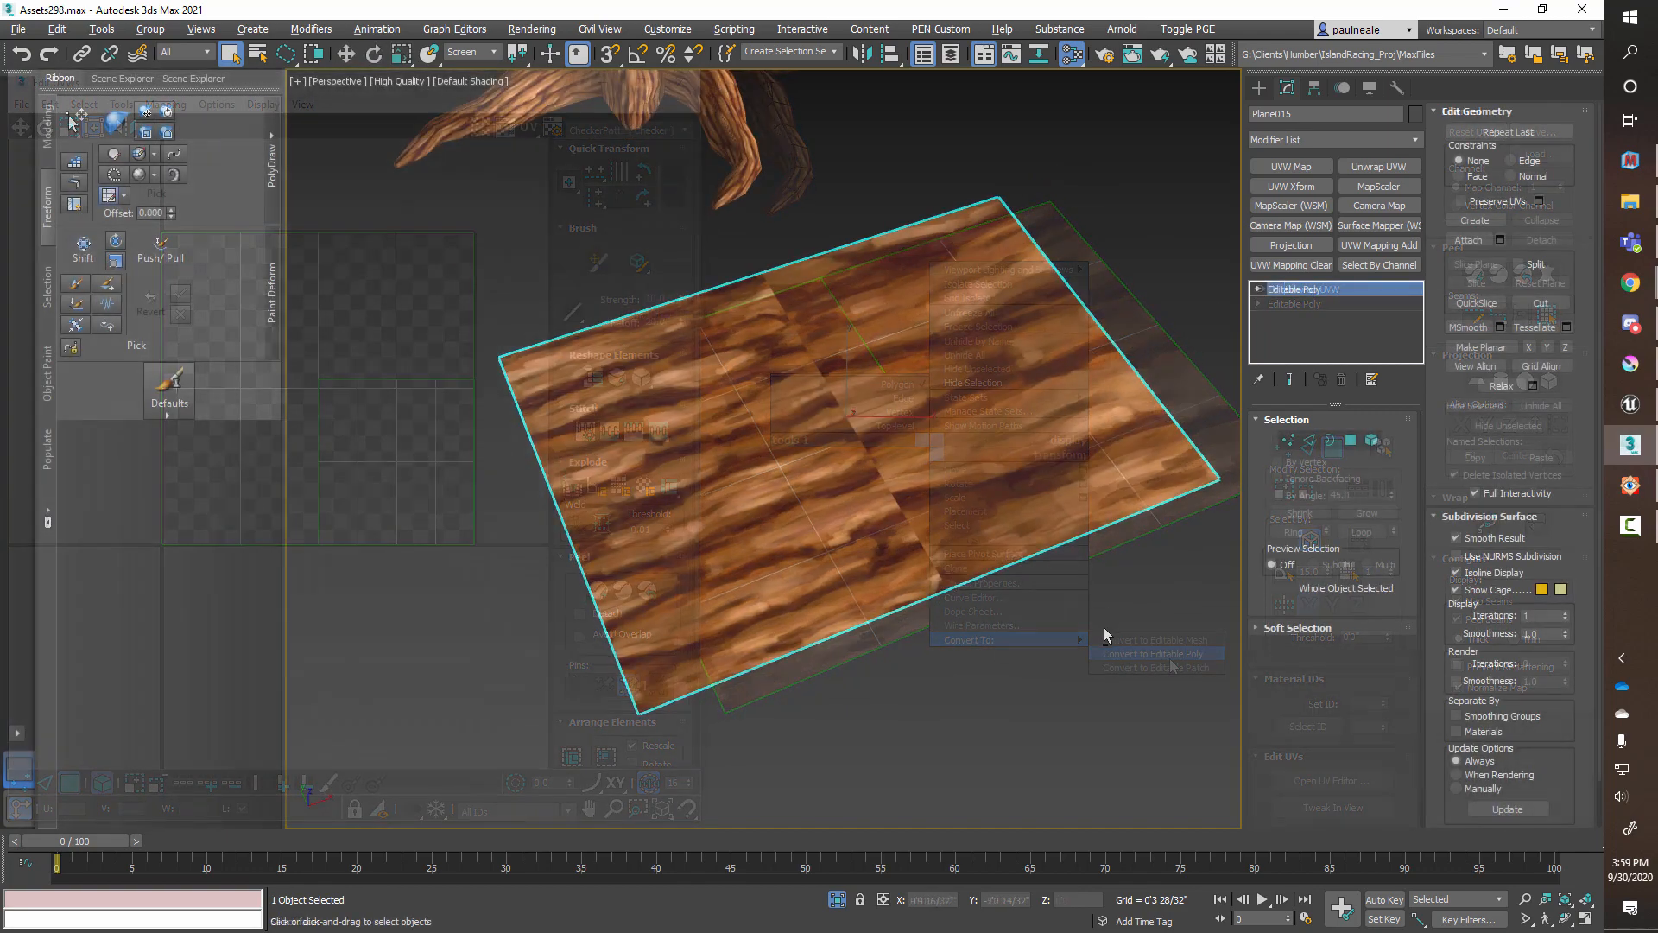
middle_click_drag(1104, 627, 964, 674, "alt")
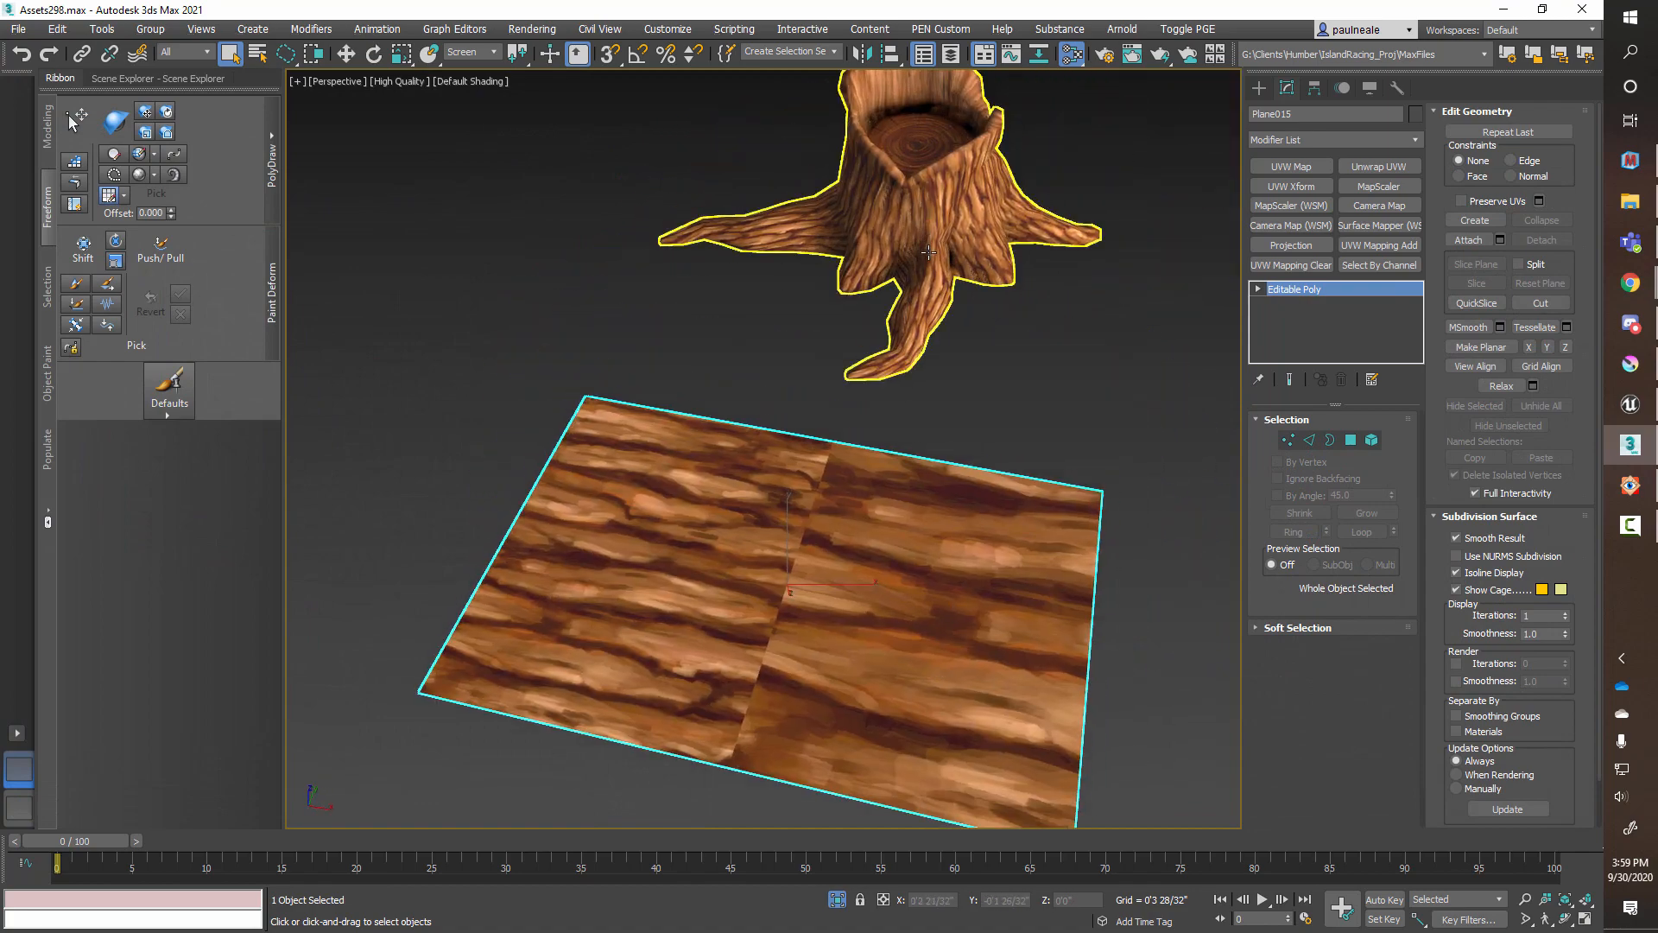
middle_click_drag(919, 362, 988, 461, "alt")
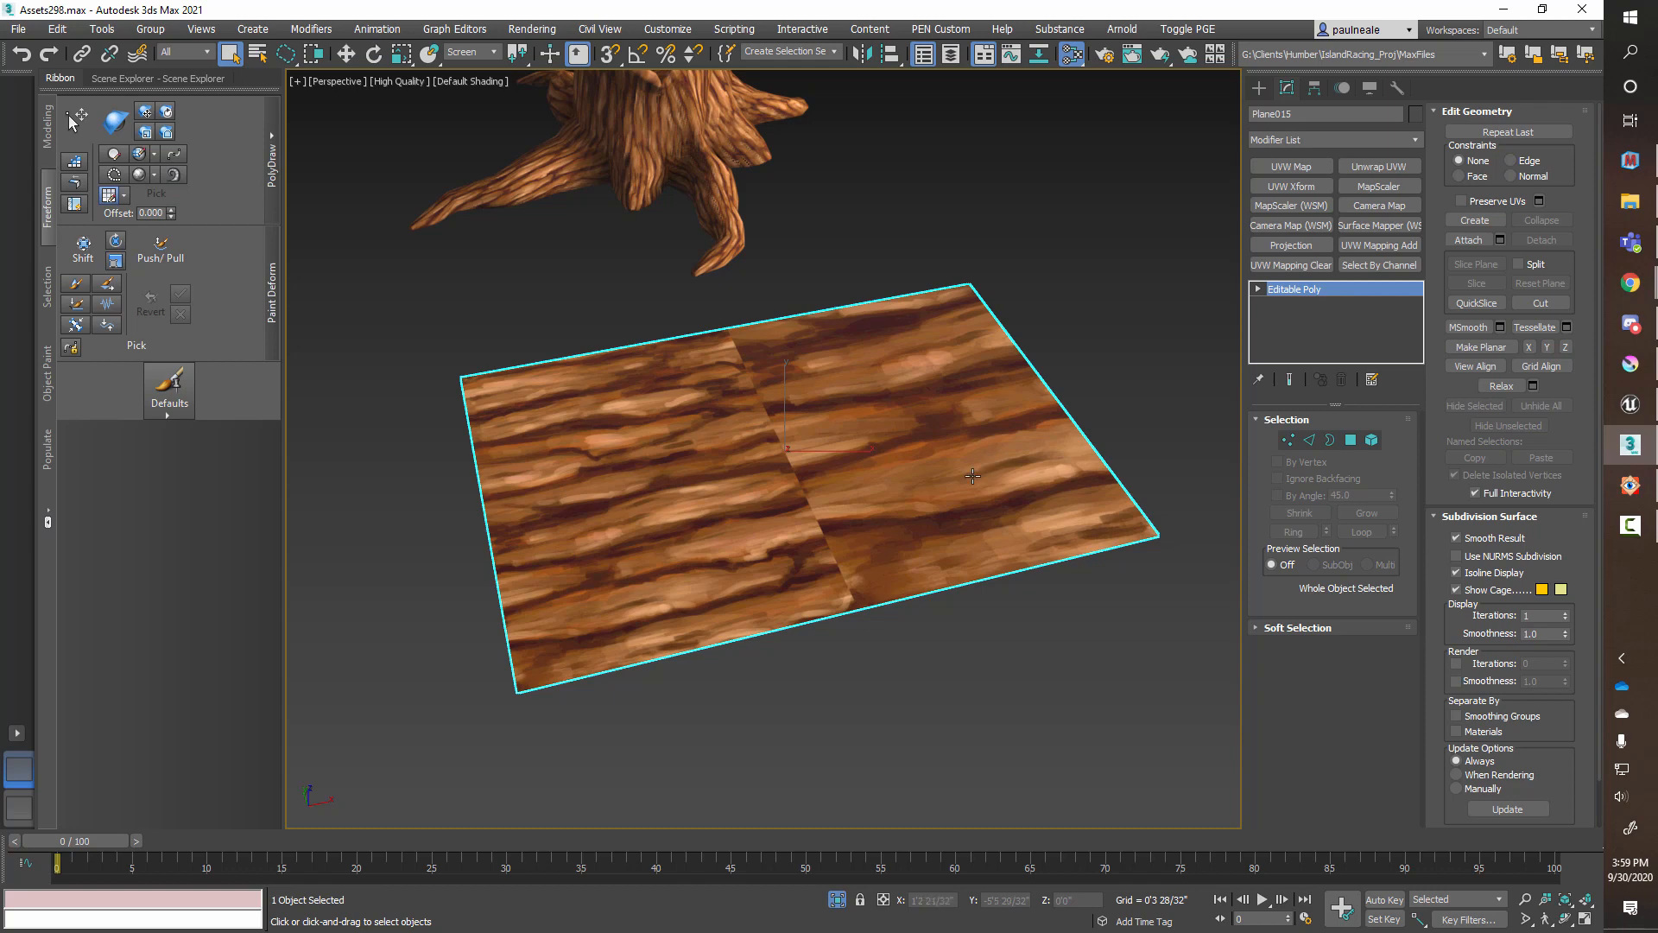
middle_click_drag(972, 476, 985, 501, "alt")
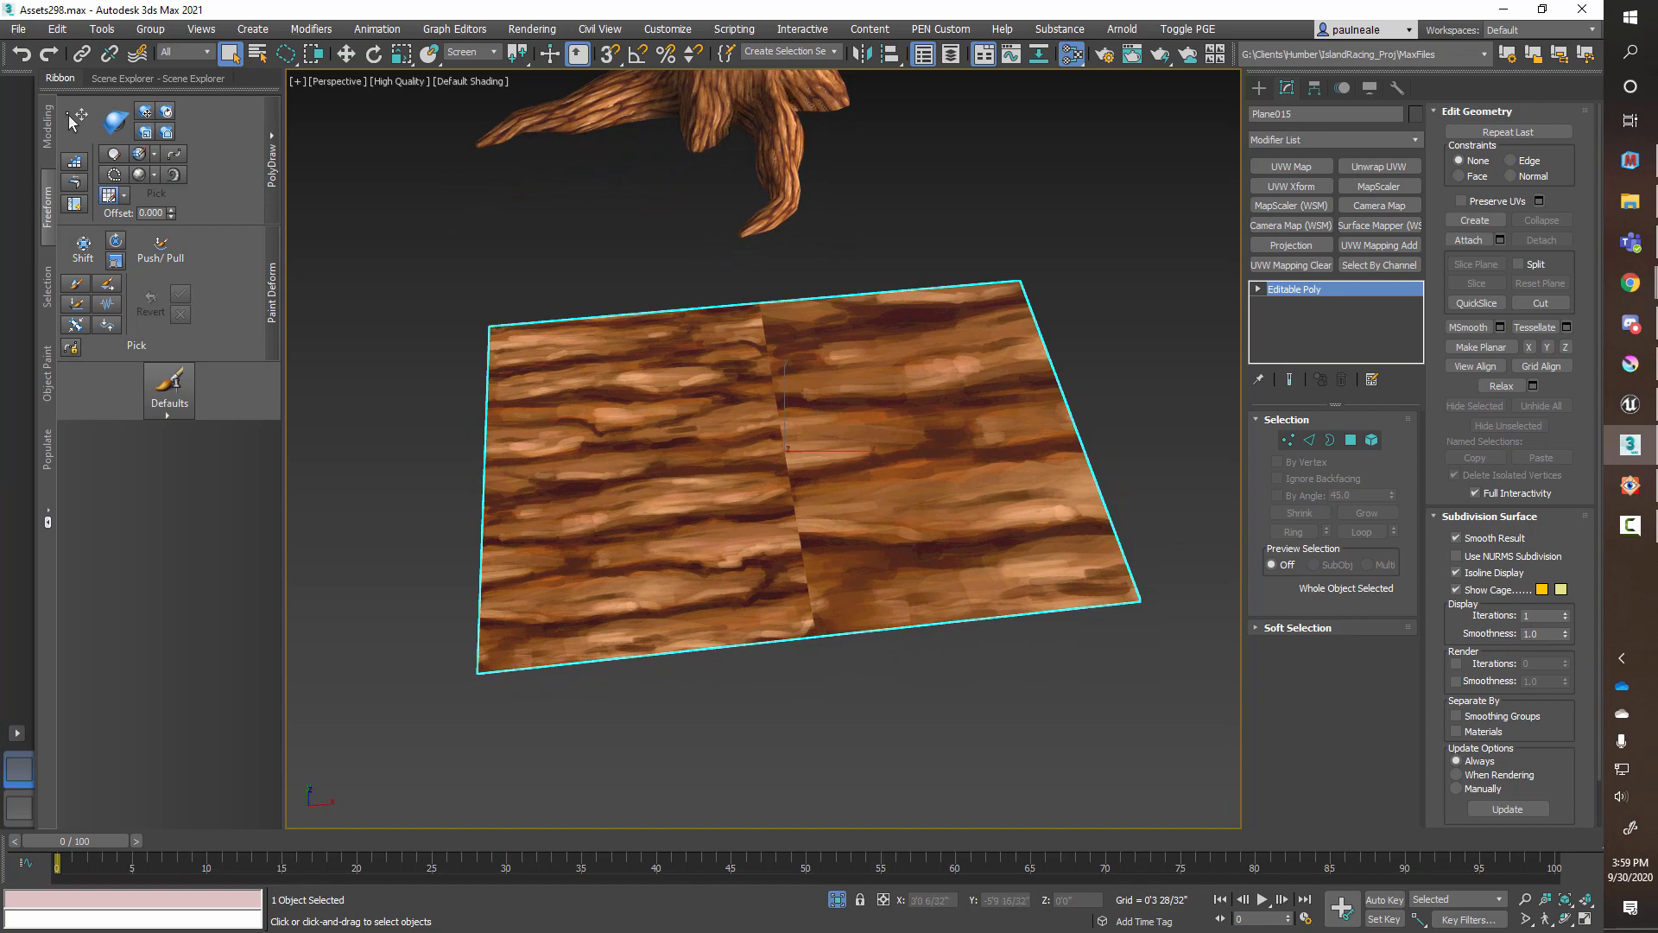
Step: Create a new view in the Slate Material Editor and pick the plane's material into it
key("m")
right_click(738, 126)
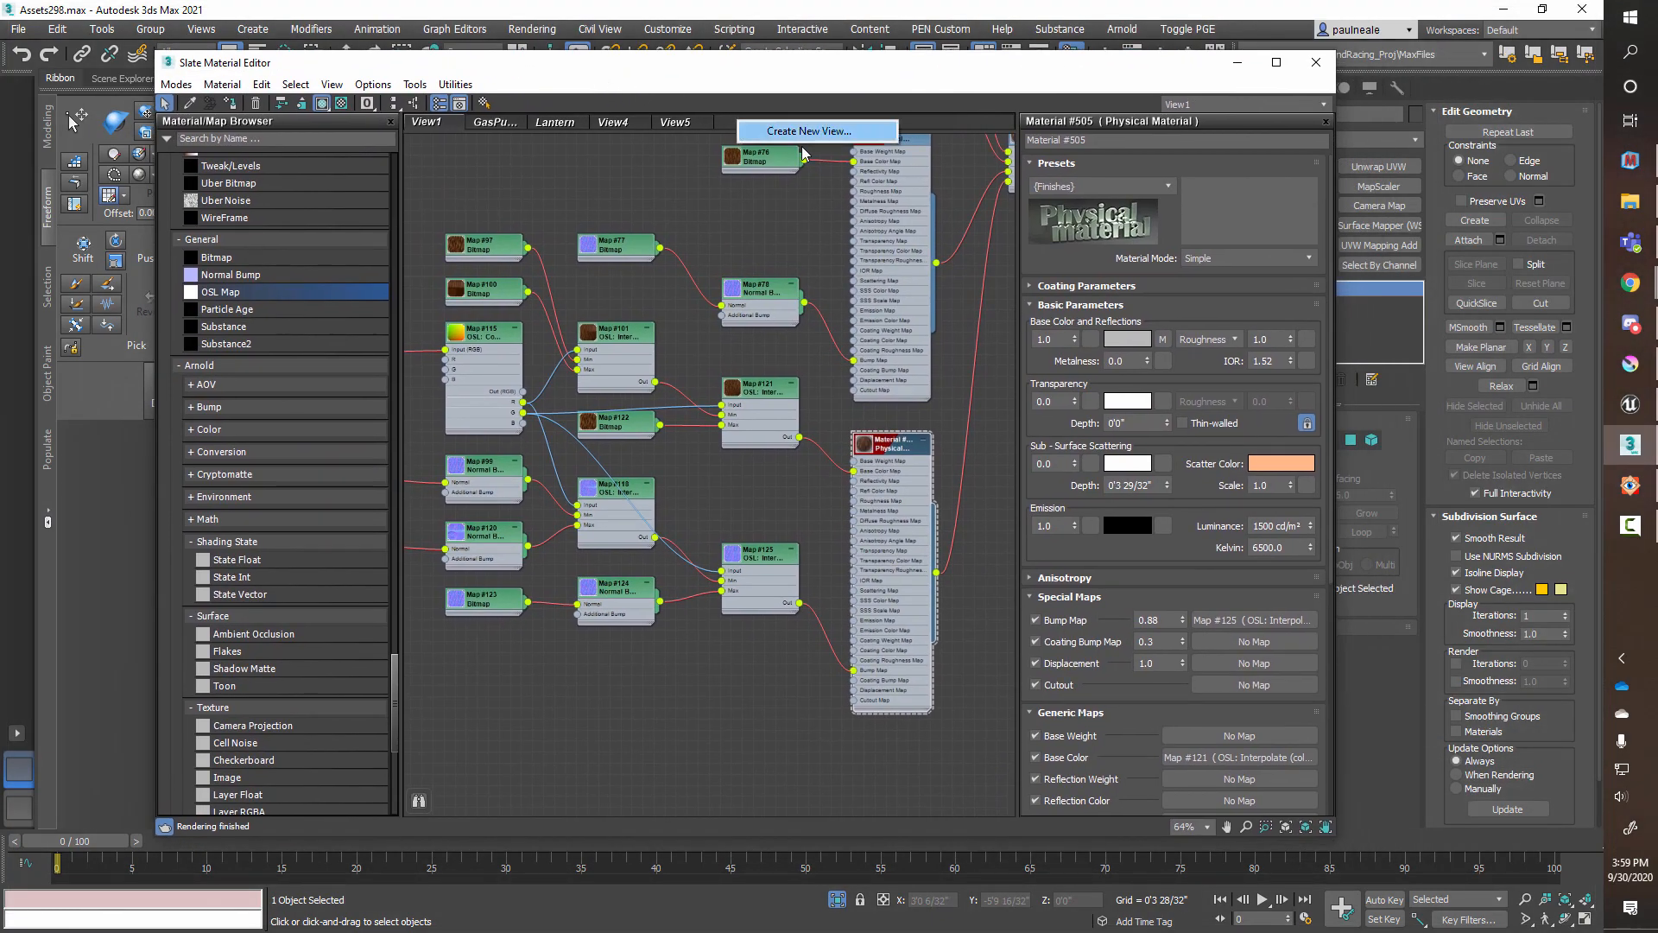
left_click(811, 131)
left_click(816, 155)
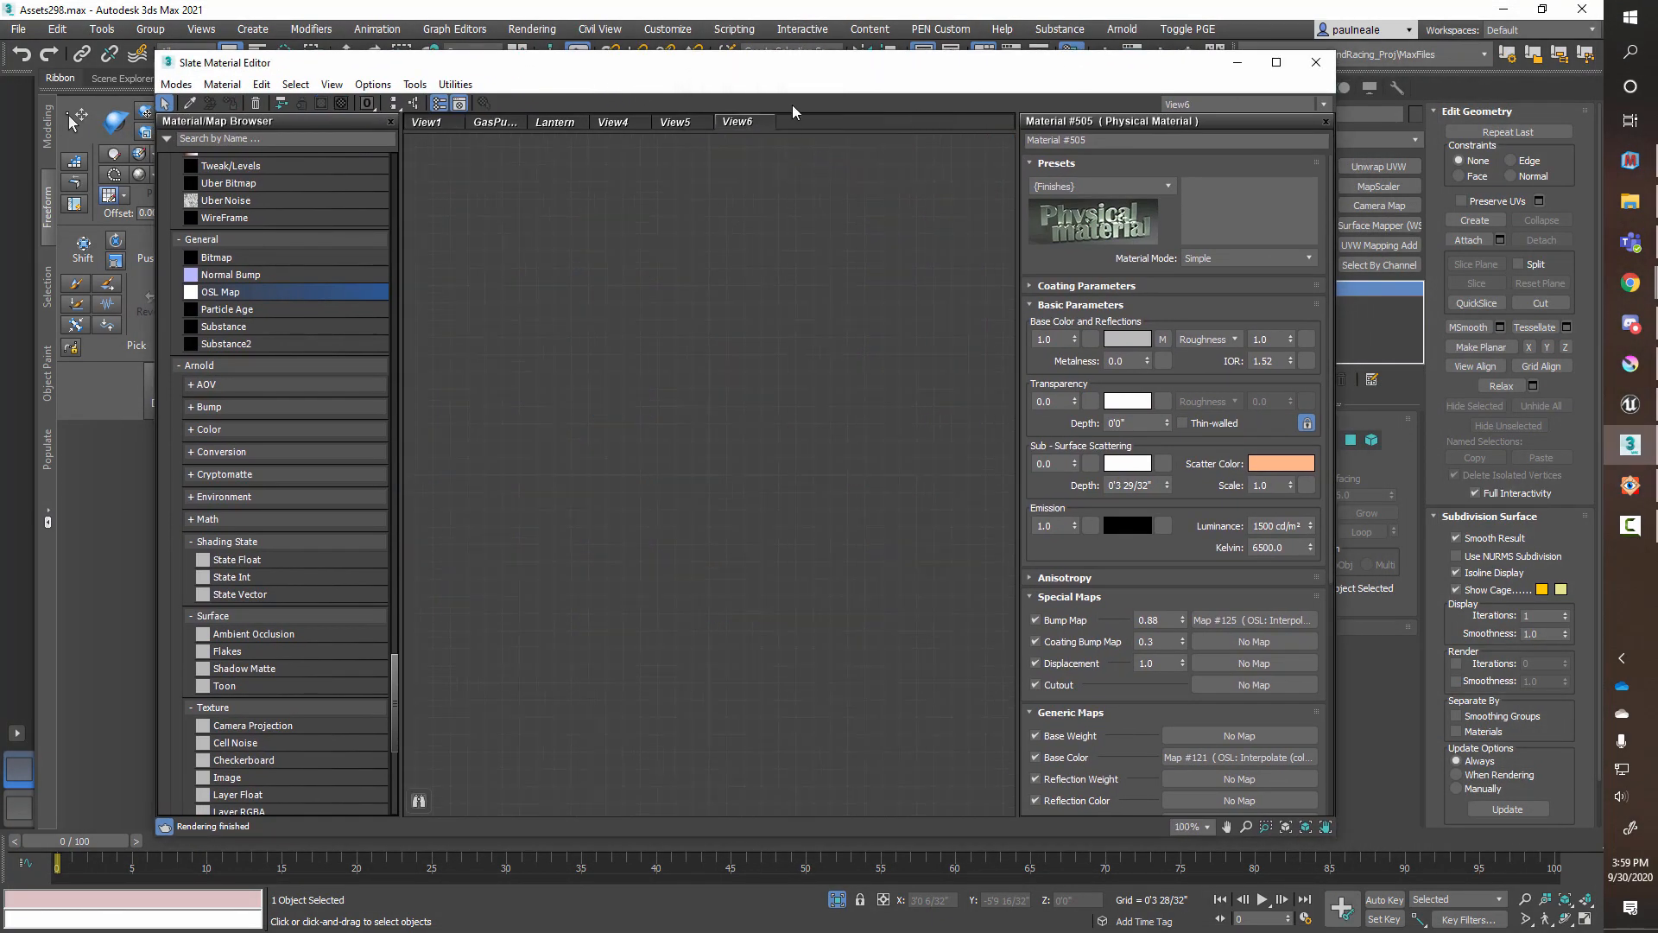
left_click_drag(802, 72, 453, 66)
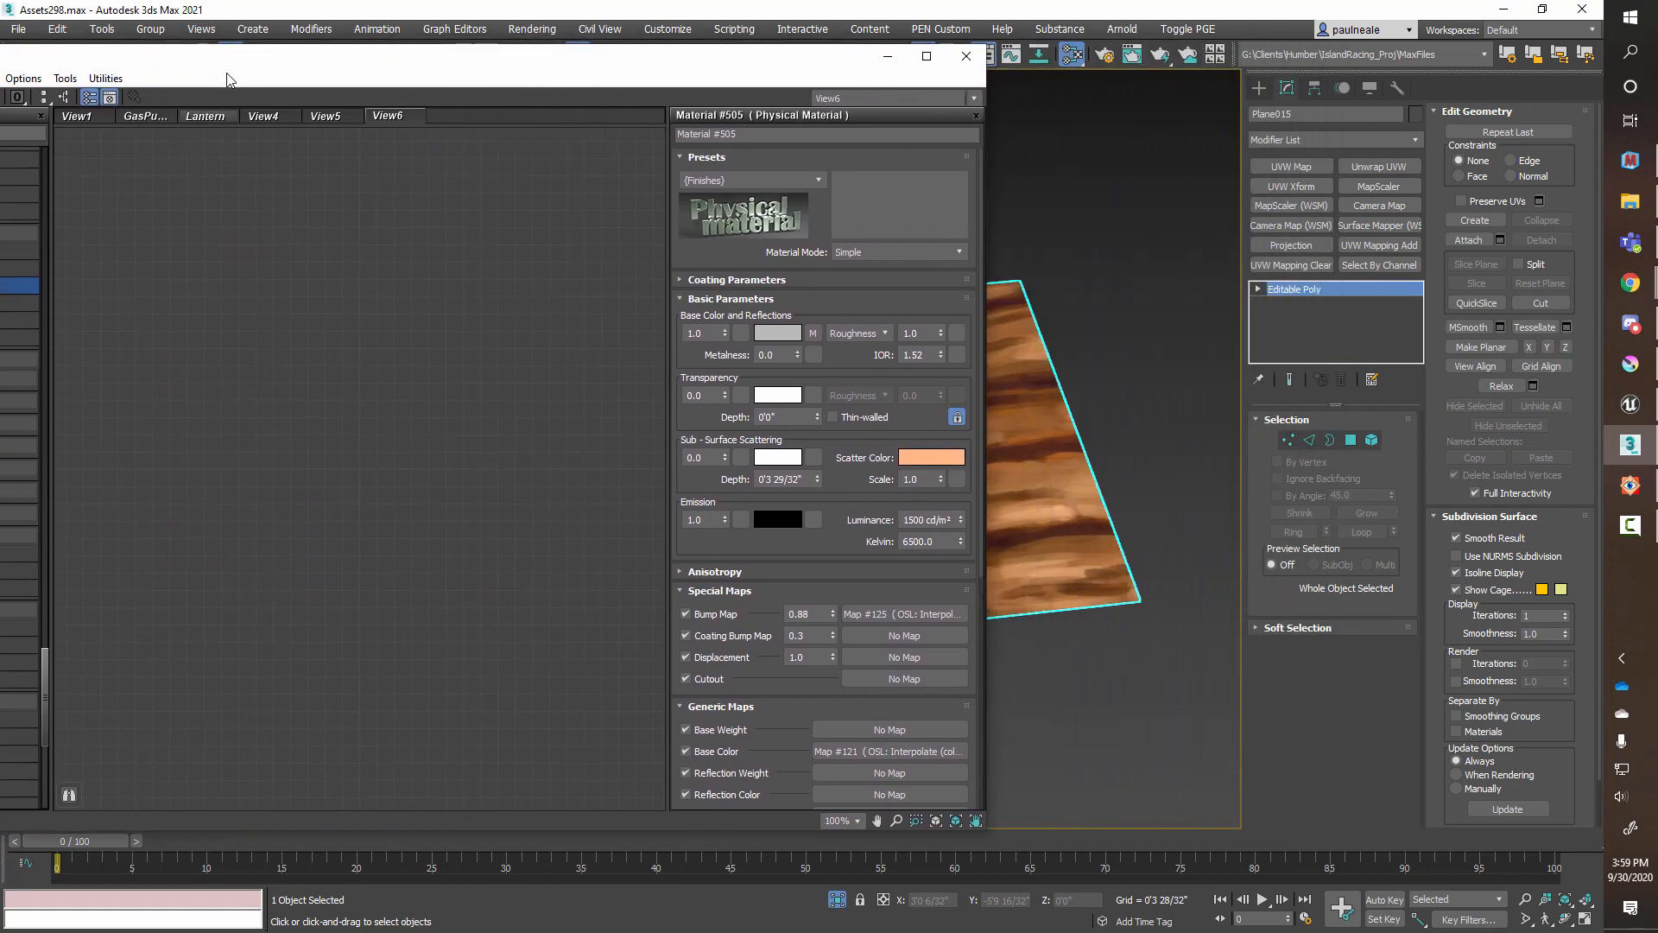
left_click_drag(227, 59, 1053, 63)
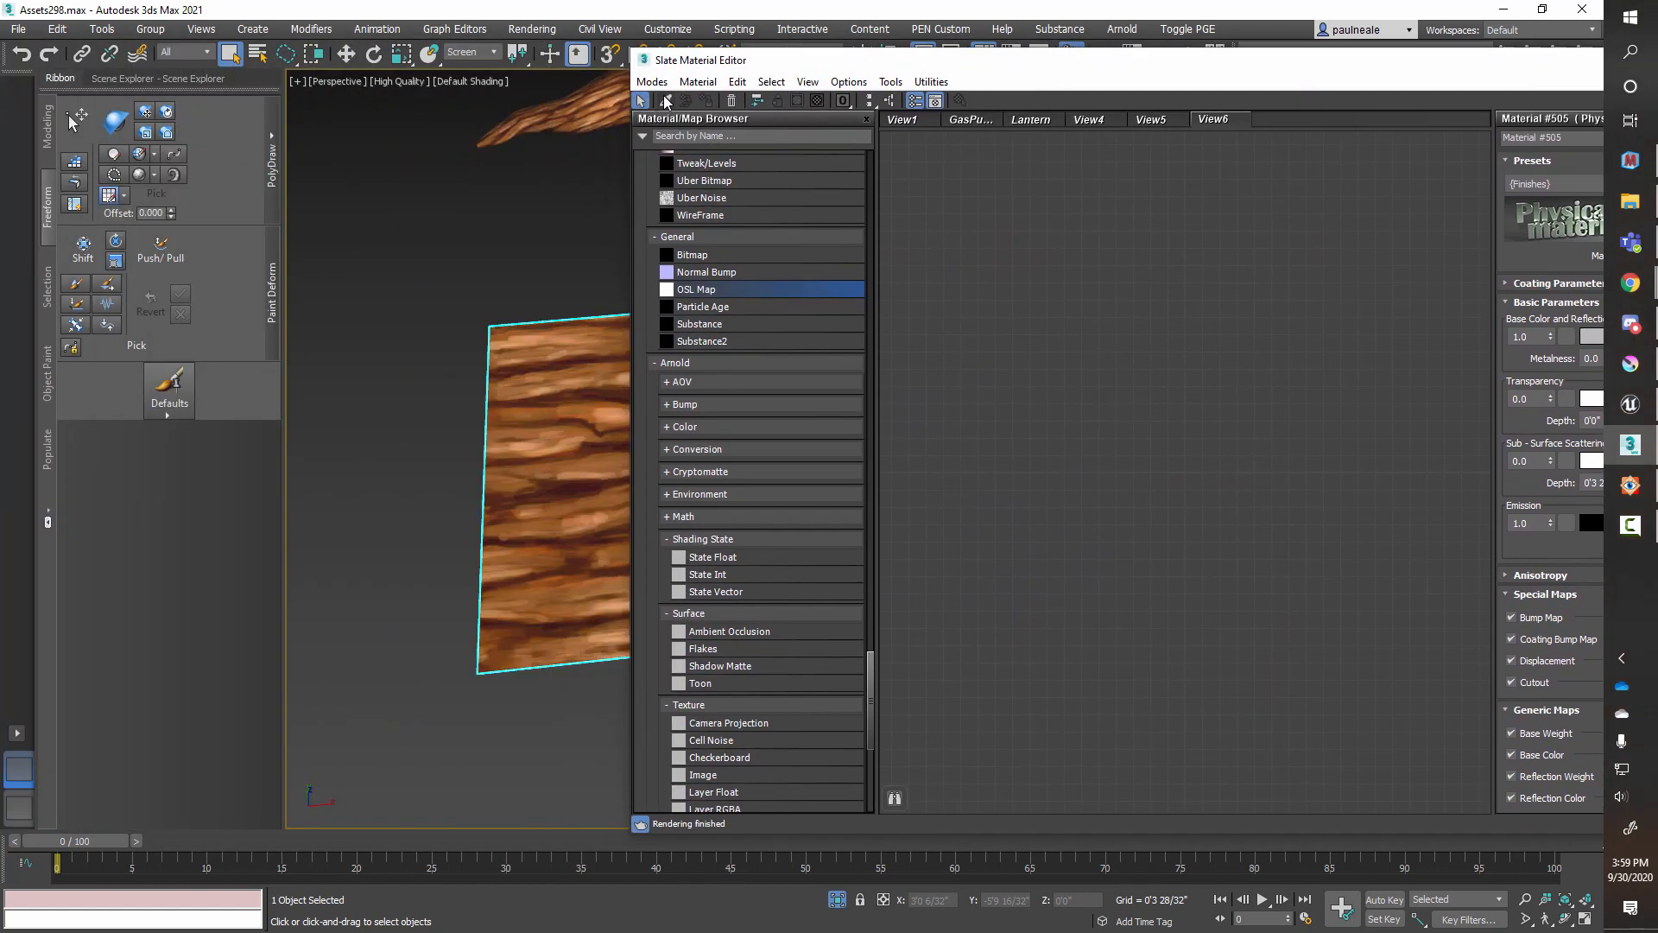
left_click(665, 100)
left_click(562, 357)
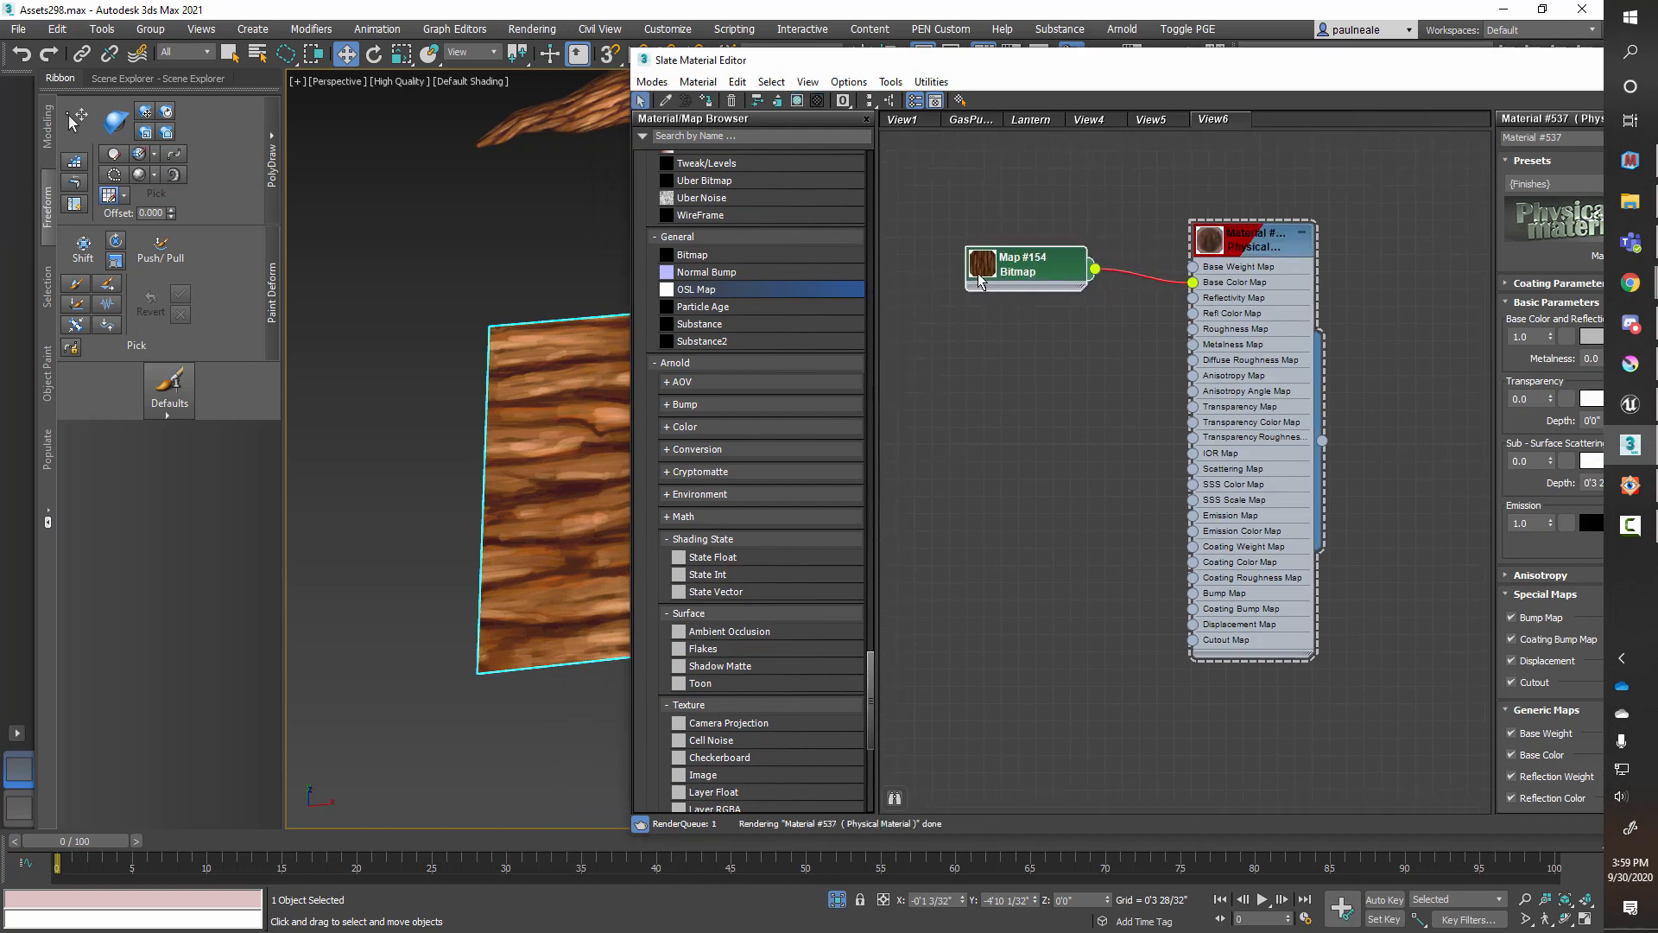
Step: Examine the bark bitmap's coordinate settings and map channel, and close the material editor
double_click(1028, 268)
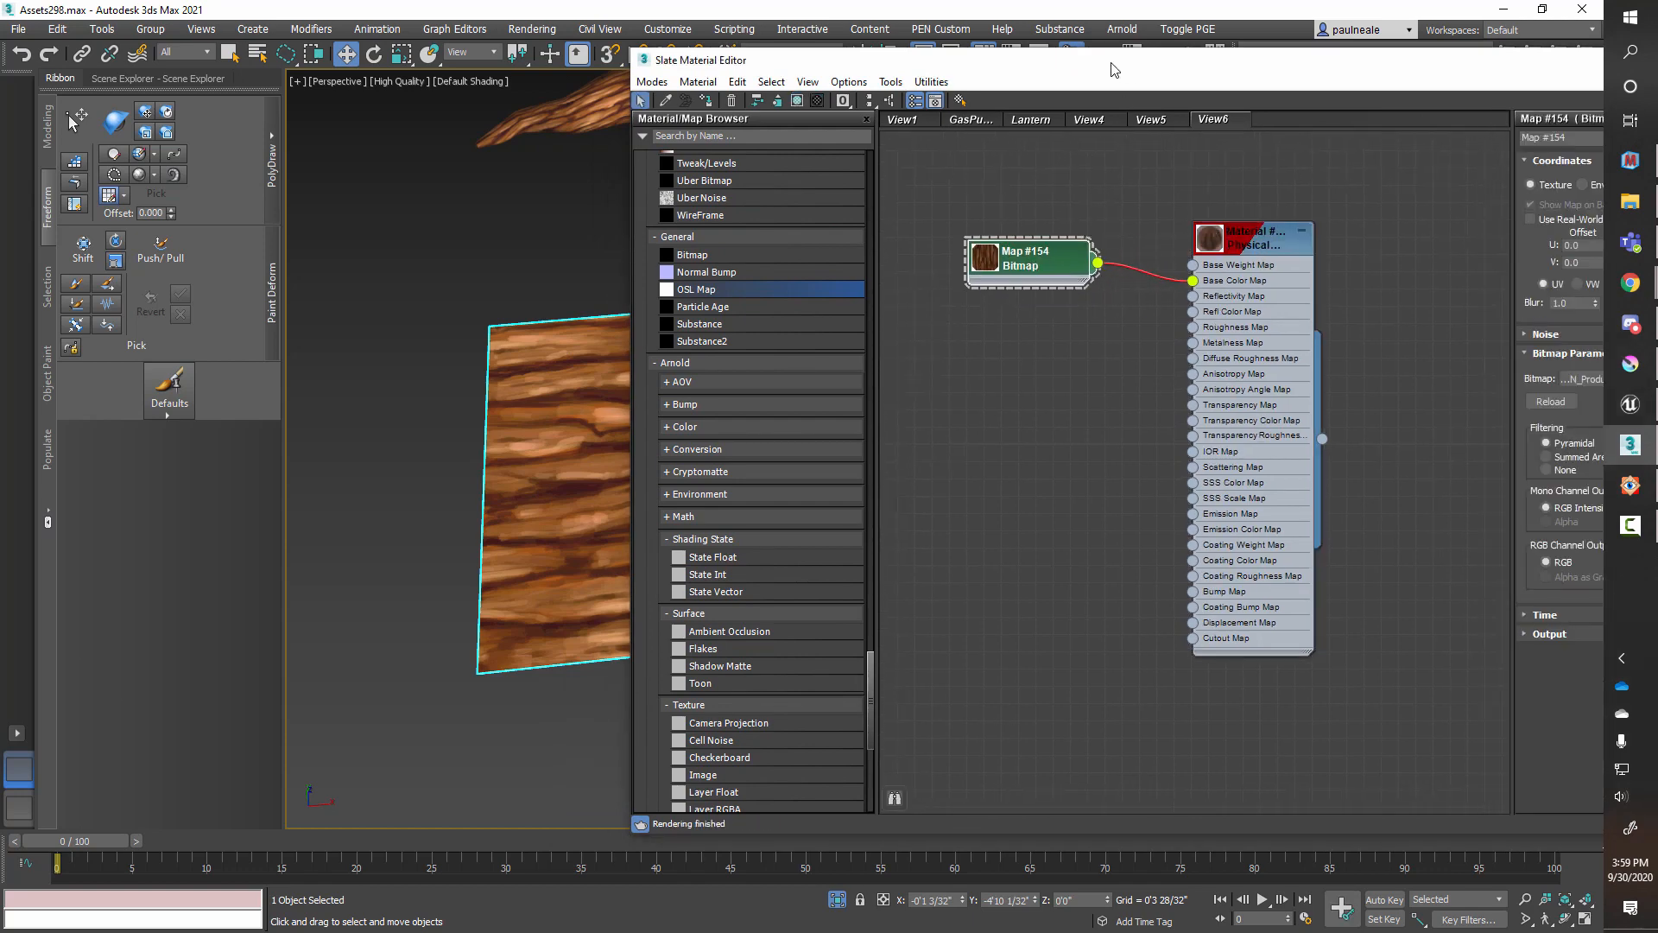
left_click_drag(1113, 69, 762, 72)
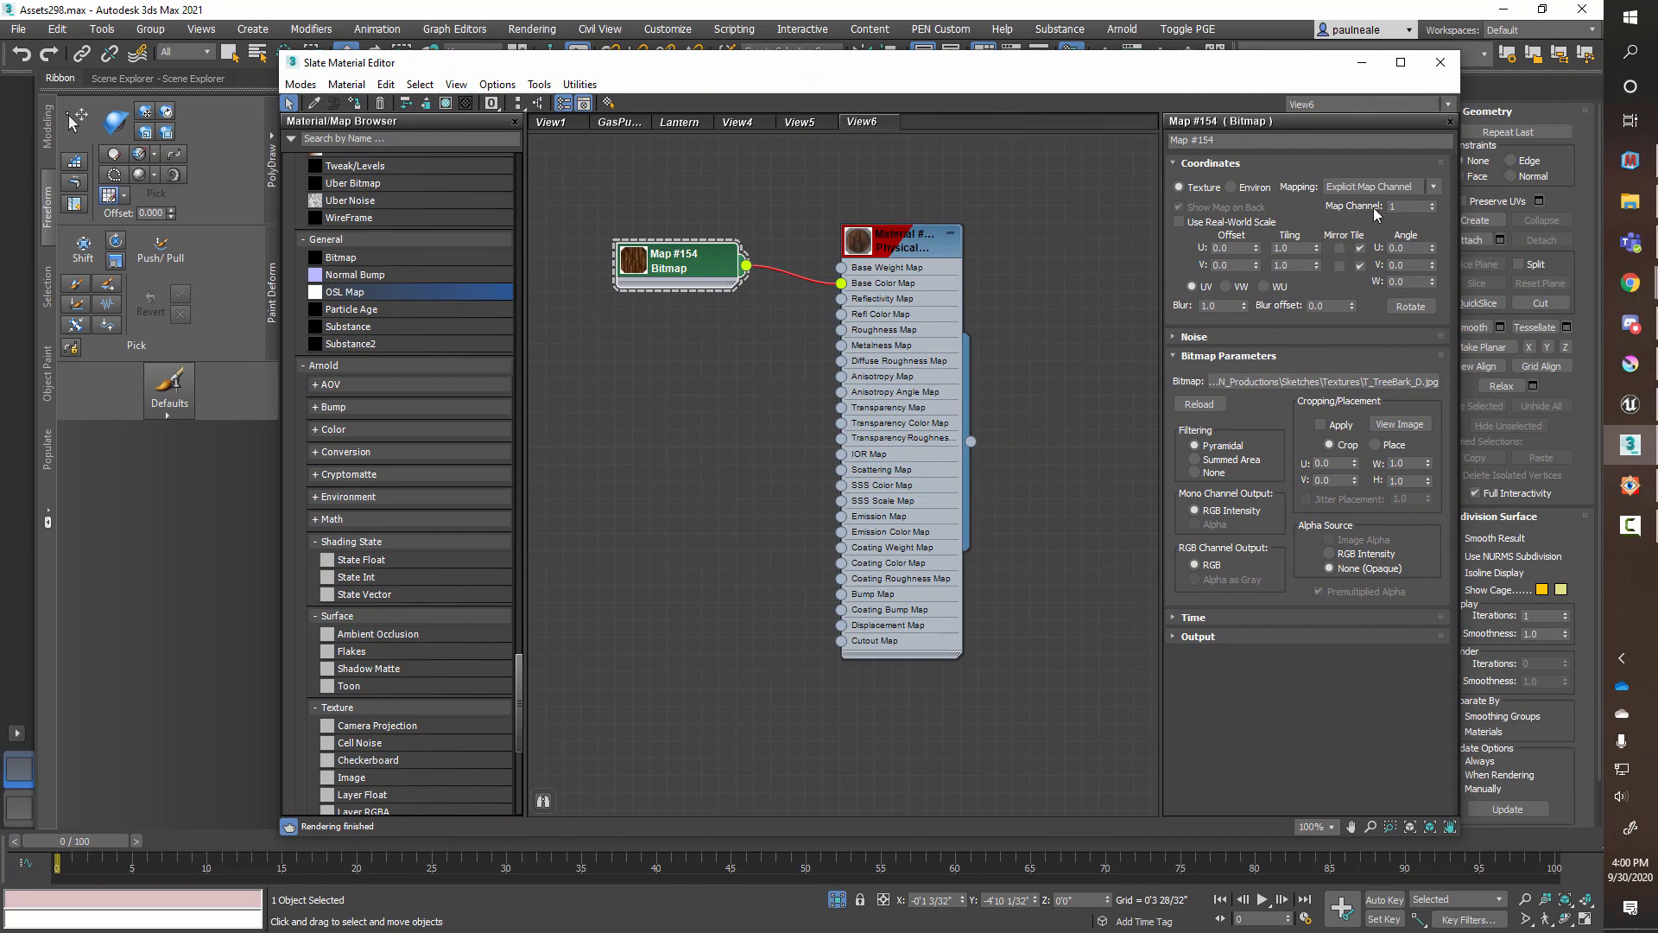
left_click_drag(1295, 68, 1118, 65)
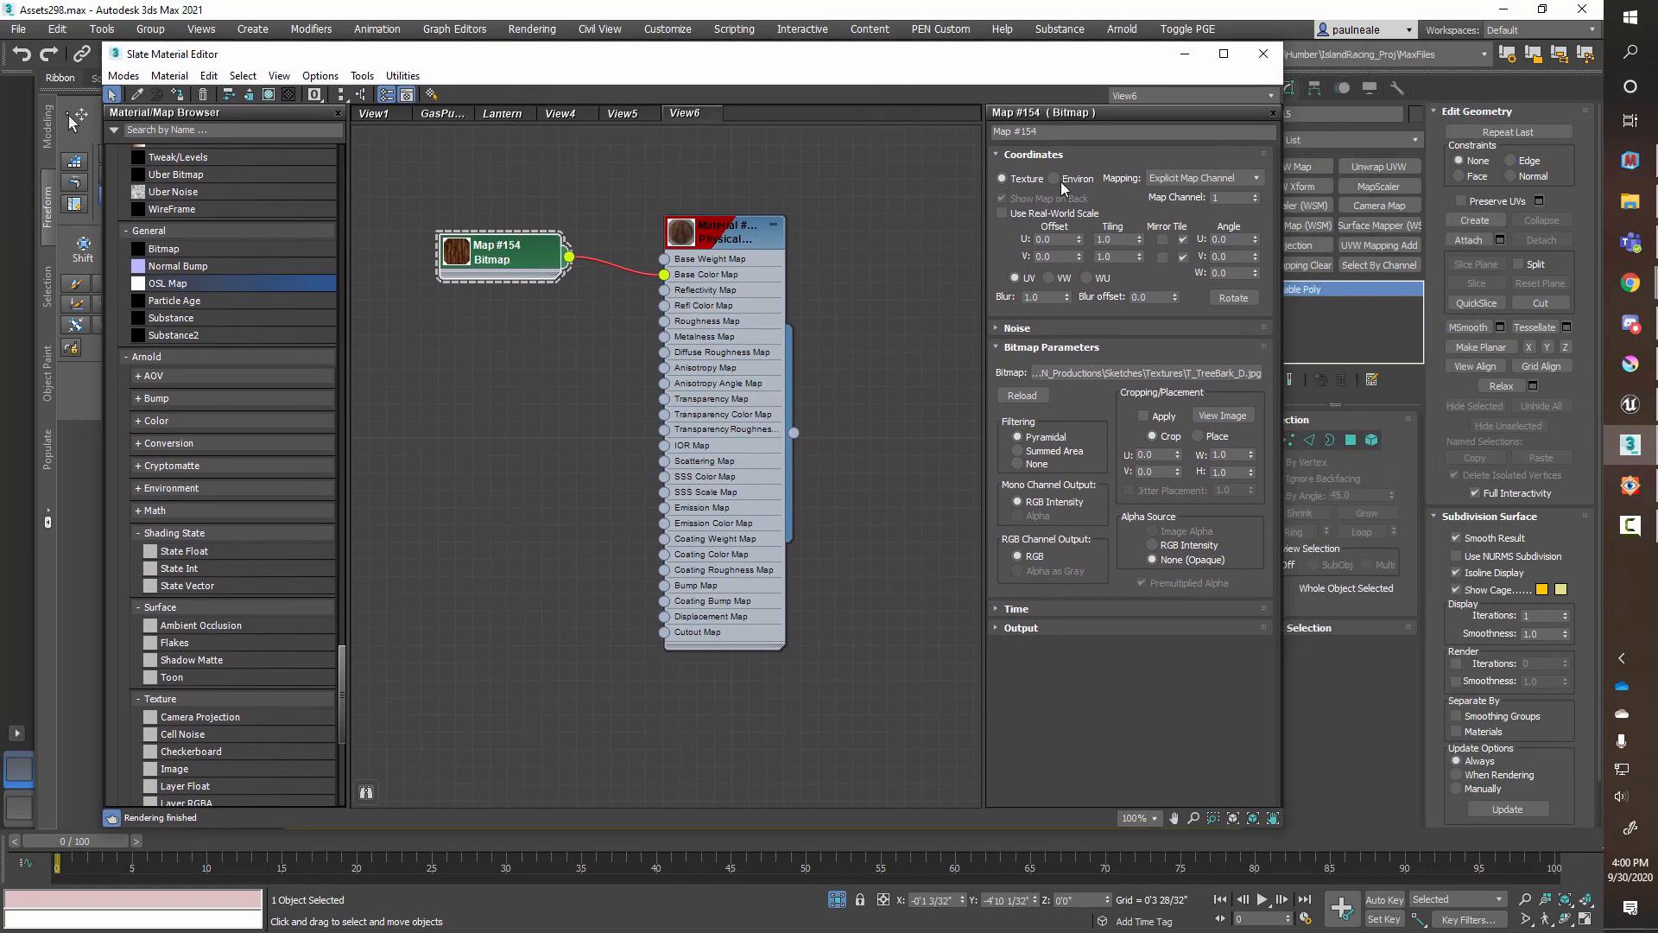
key("m")
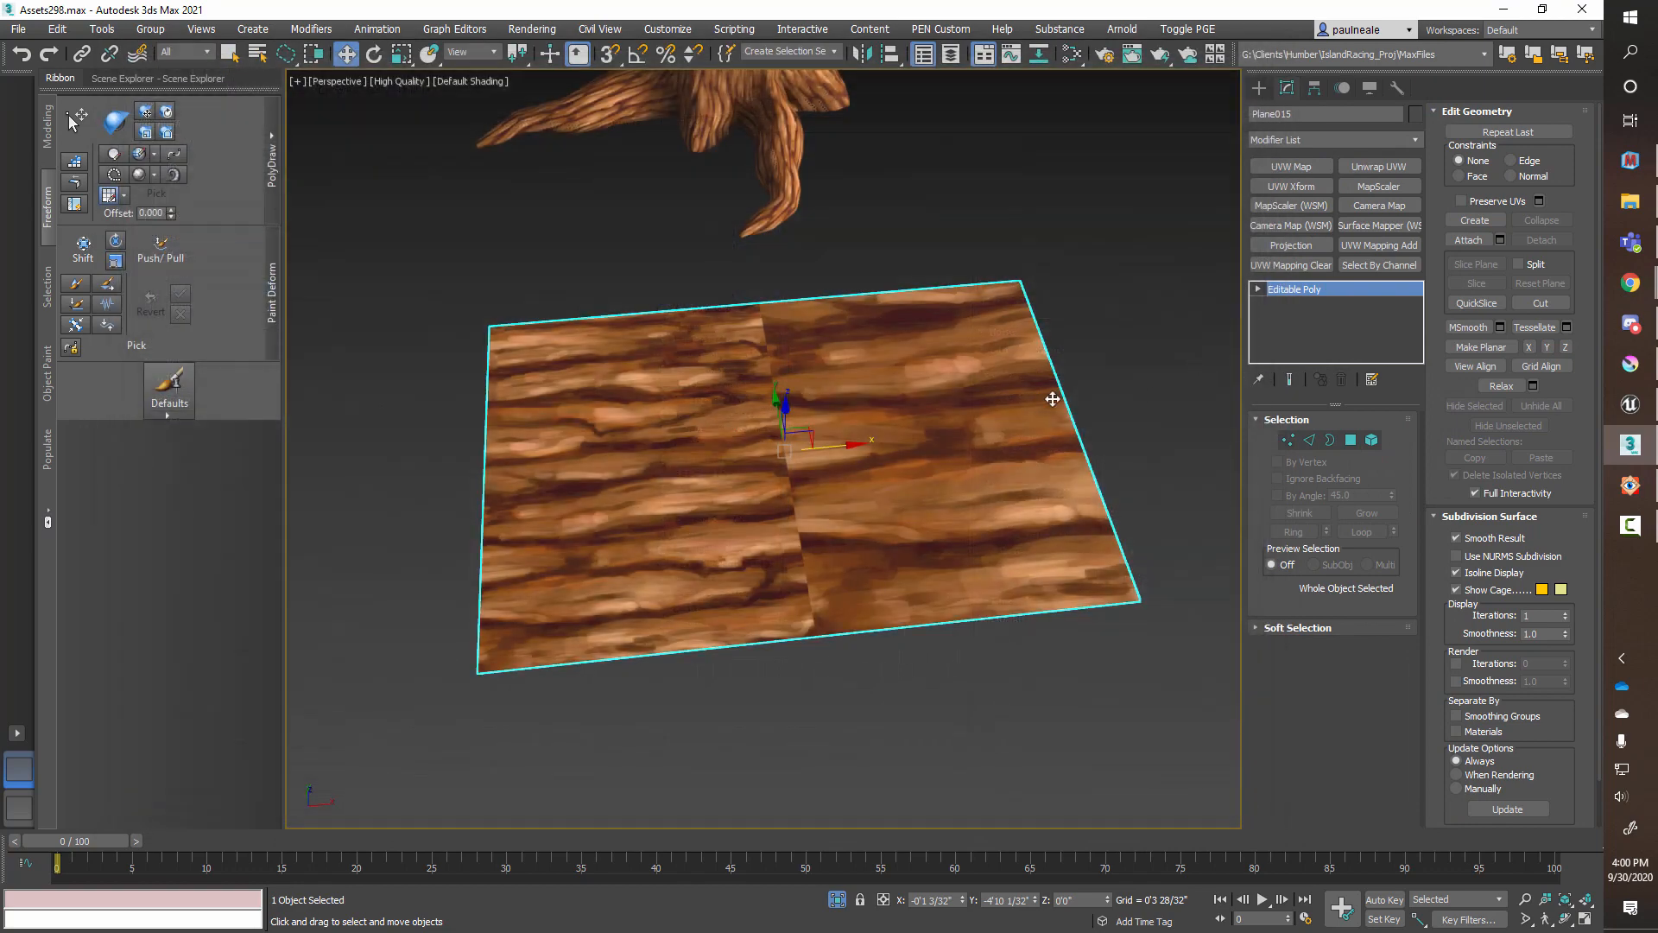
Step: Add an Unwrap UVW modifier to the plane and turn on edged faces in the viewport
left_click(1401, 173)
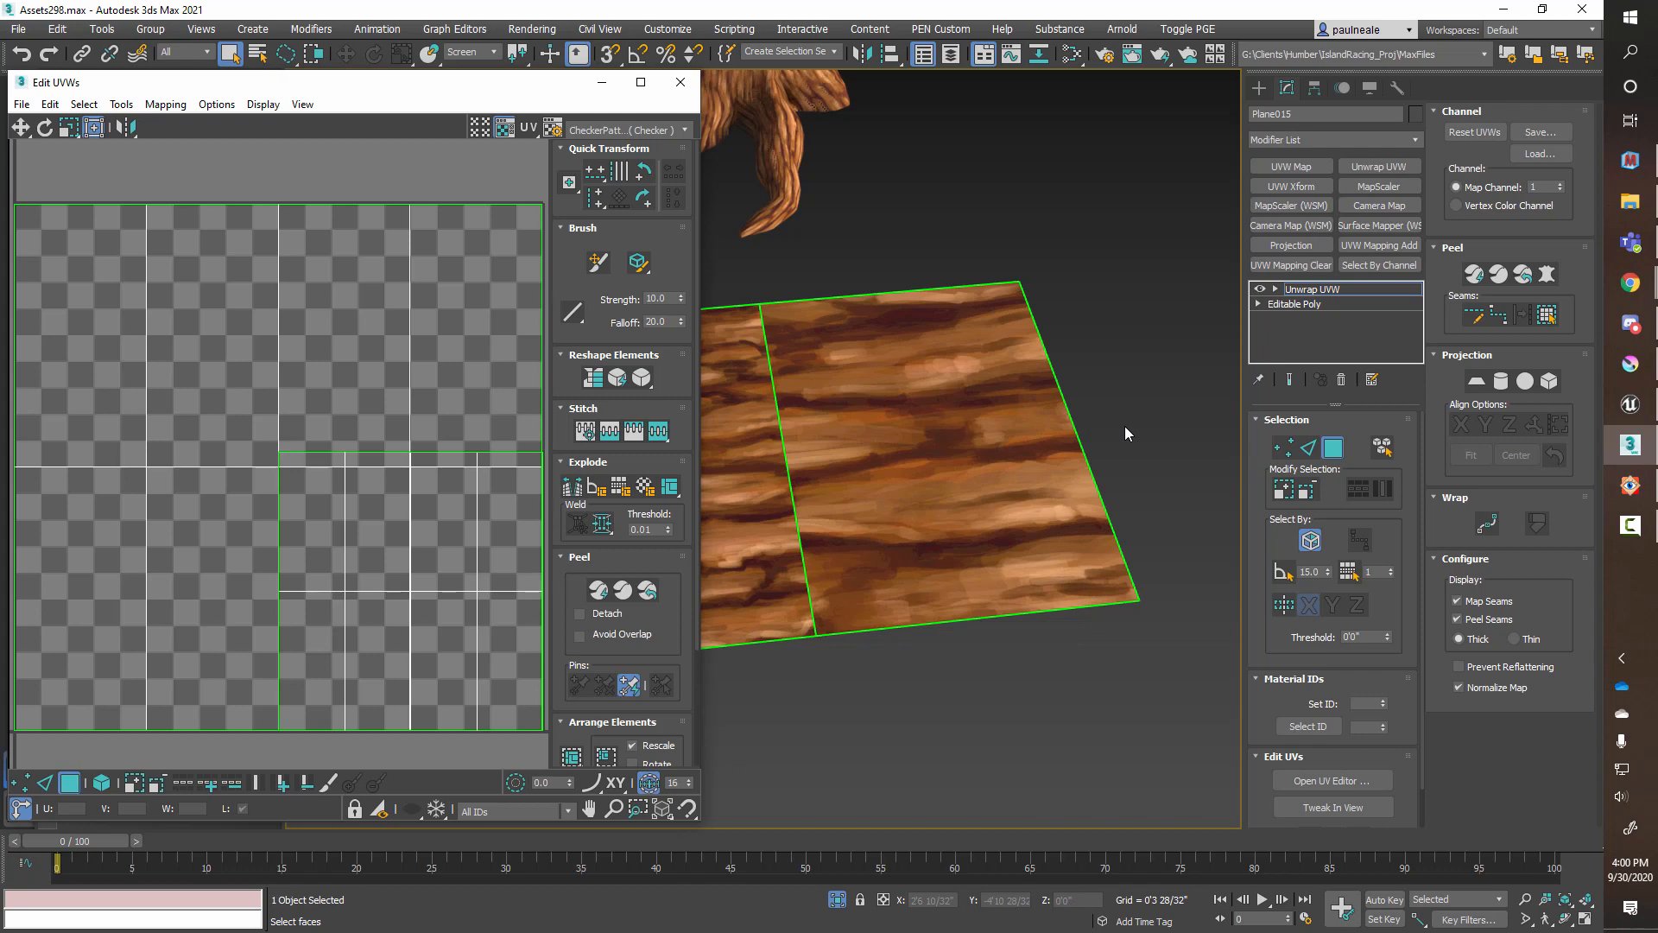
right_click(1321, 291)
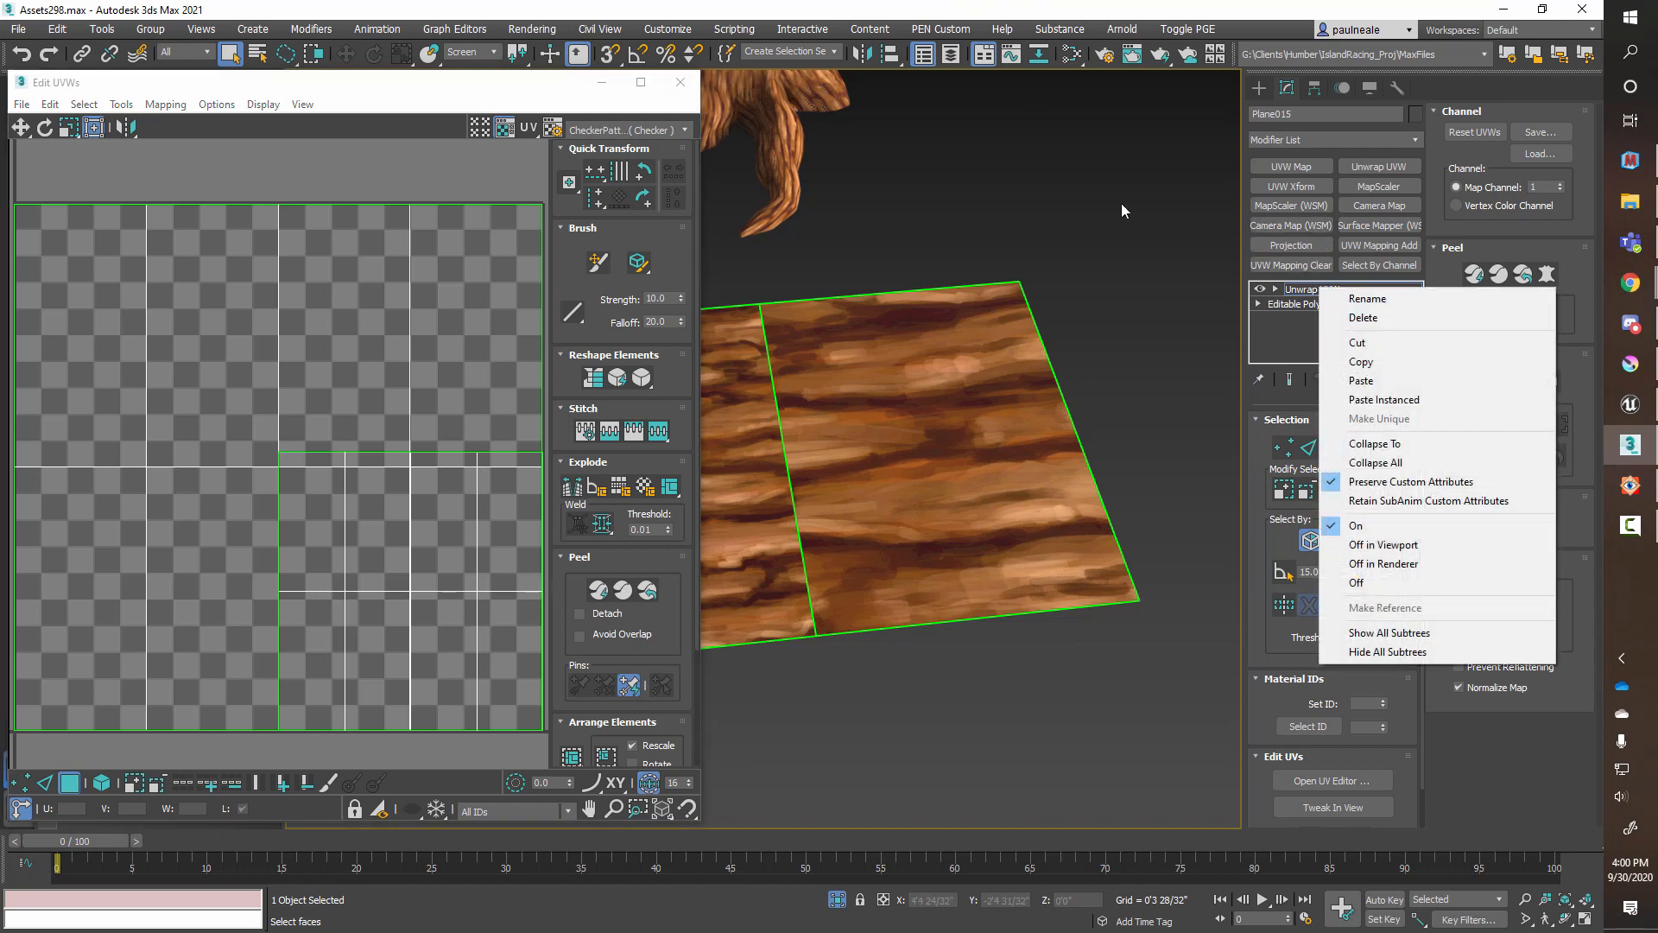
left_click(1155, 206)
middle_click_drag(1154, 296, 1188, 323)
key("F4")
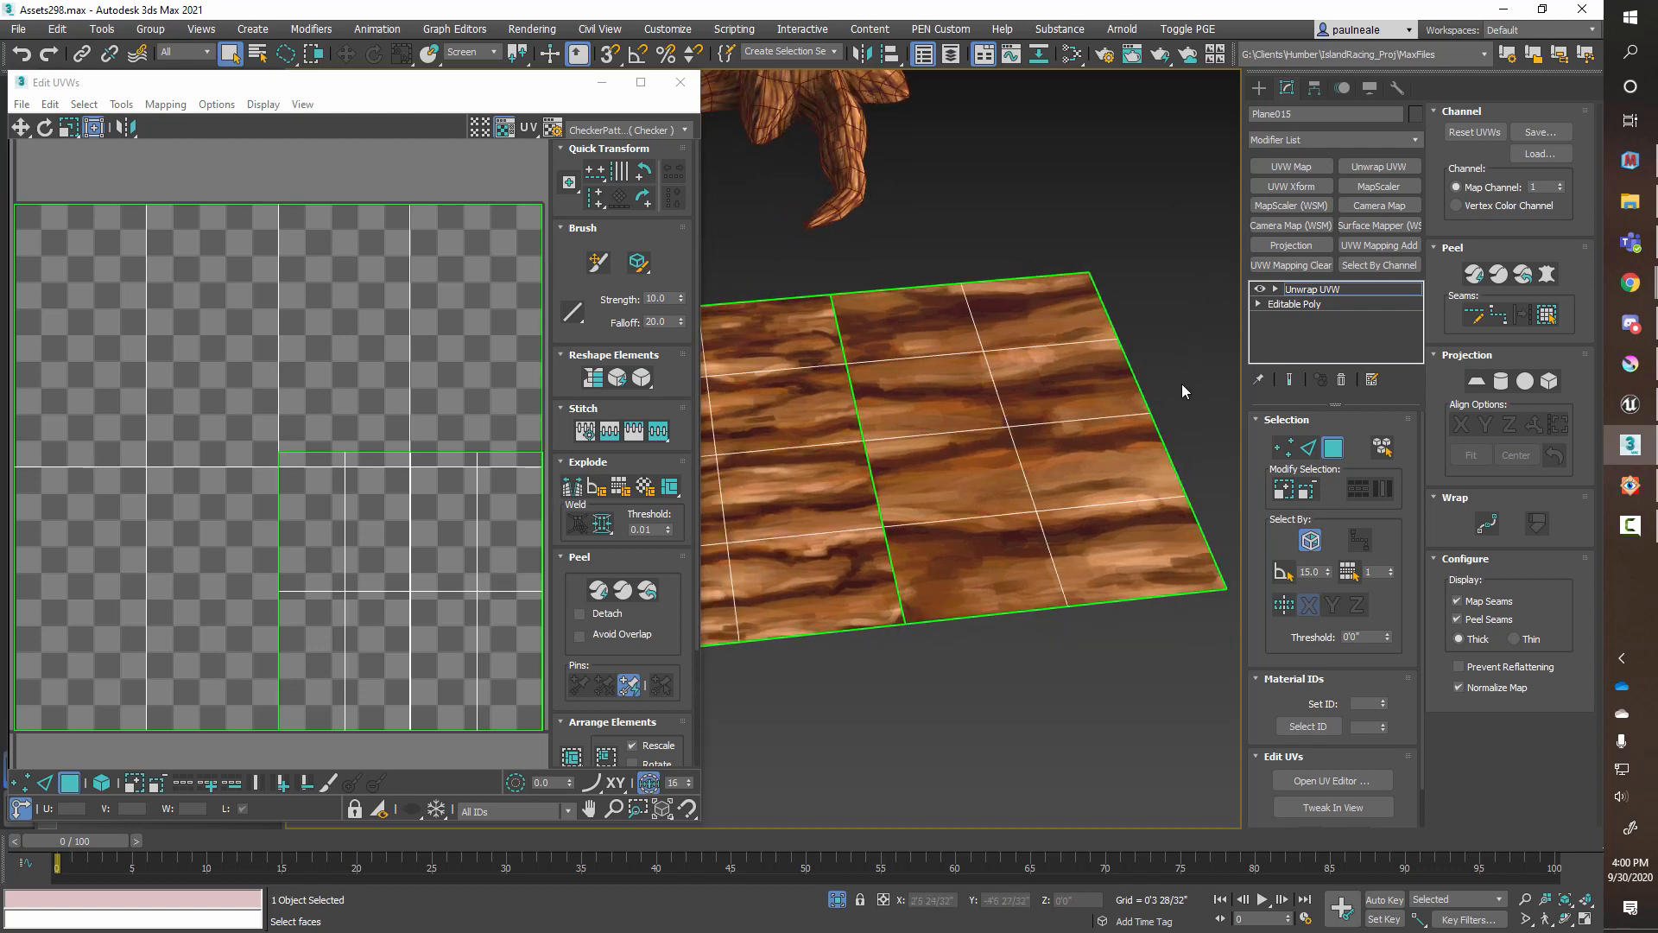
mouse_move(1181, 384)
middle_mouse_down("alt")
mouse_move(1169, 378)
mouse_move(1200, 361)
middle_mouse_up("alt")
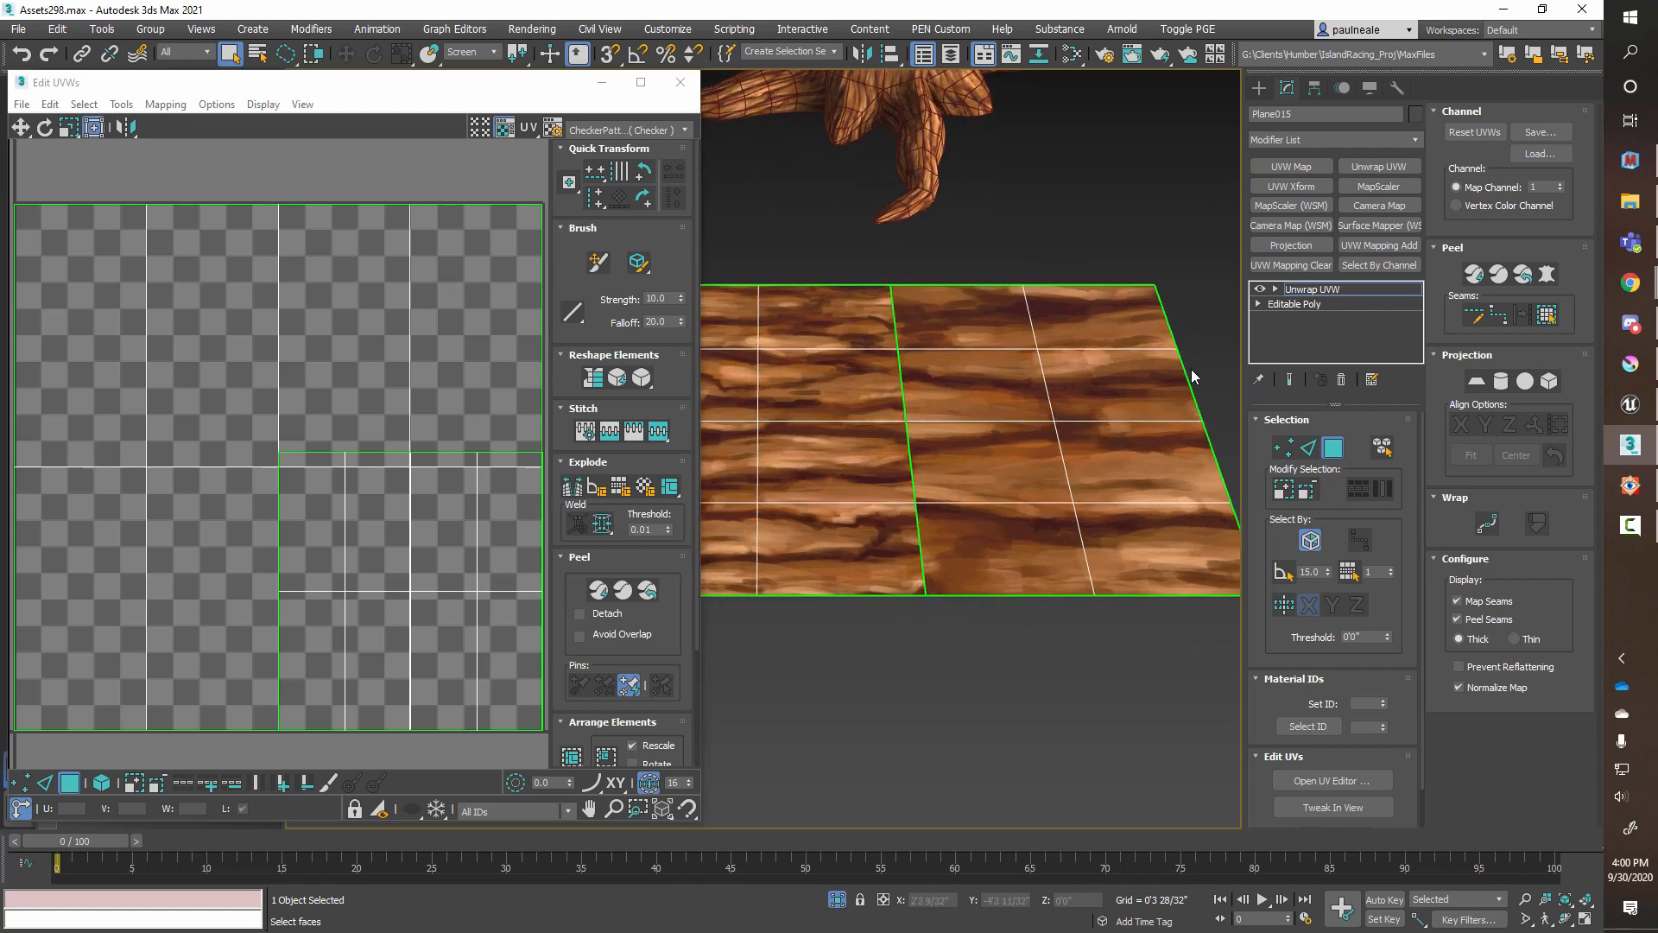
Step: Show the bark bitmap T_TreeBark_D.jpg as the UV editor's background
left_click(687, 129)
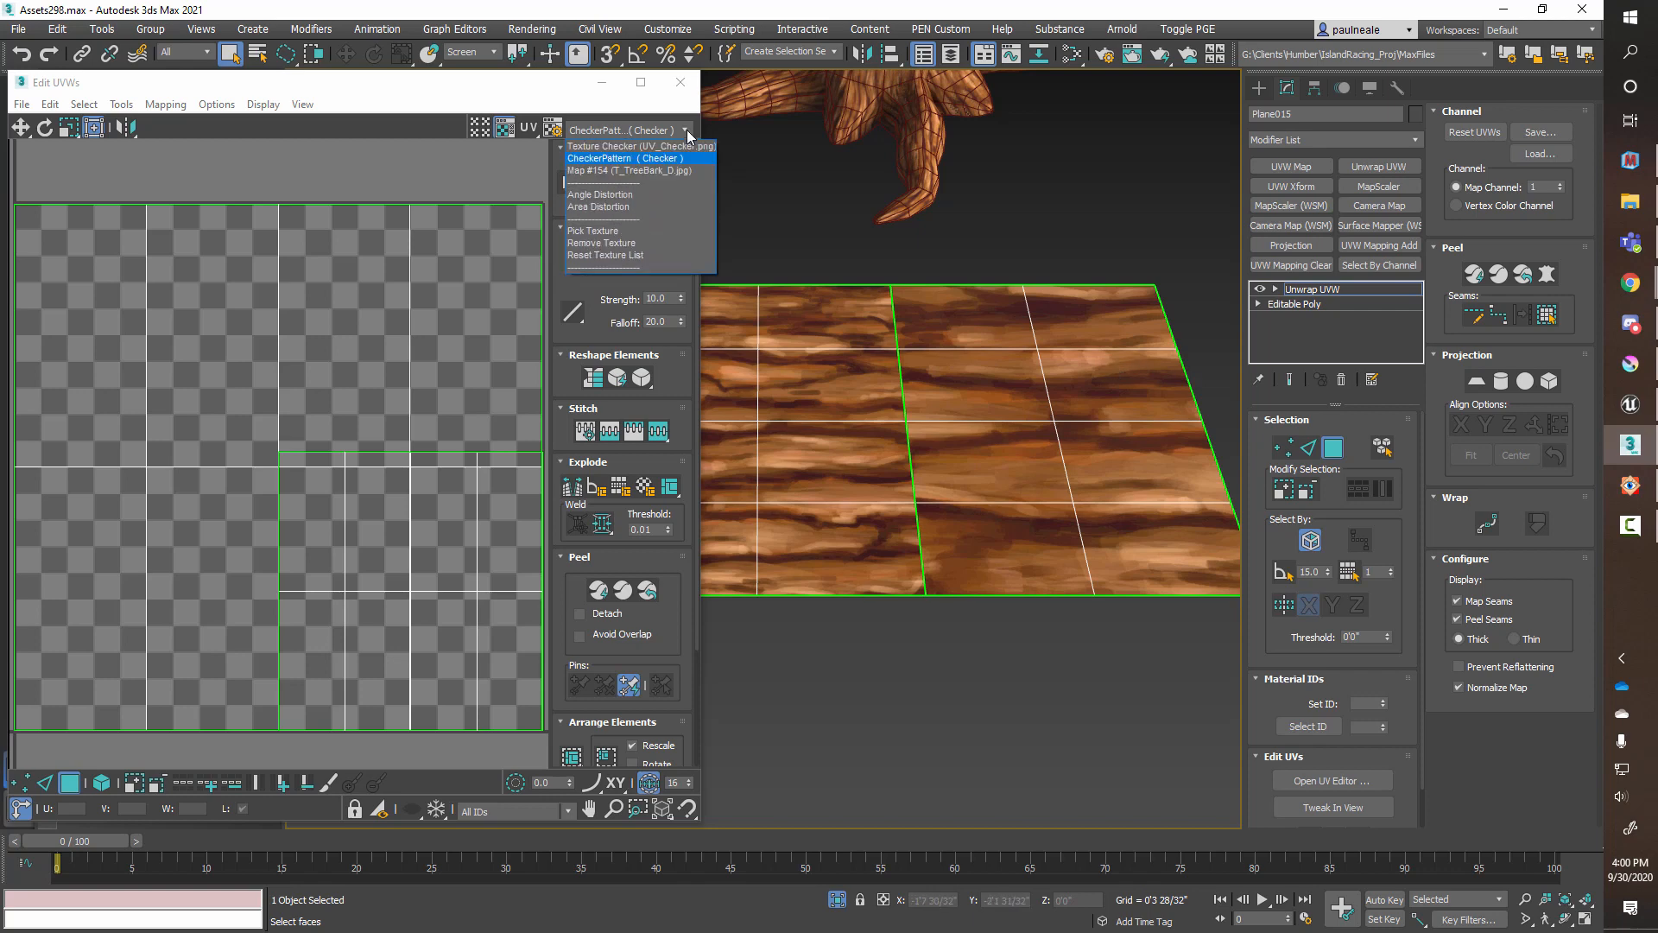
left_click(665, 174)
left_click(377, 522)
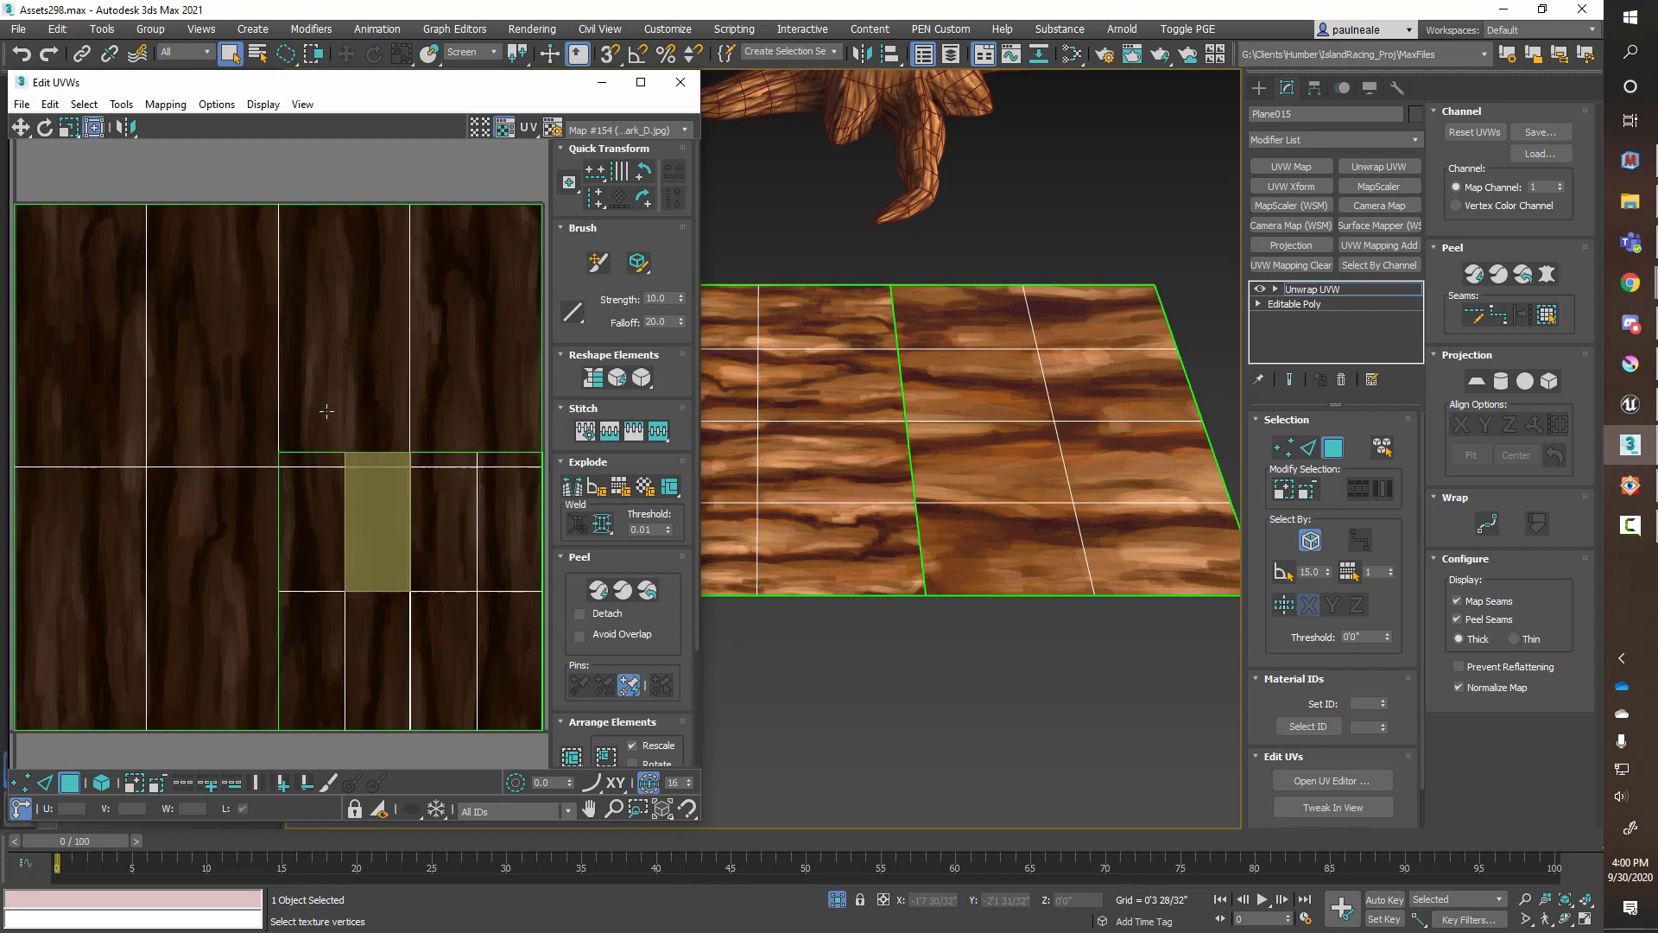
left_click(82, 337)
left_click(458, 402)
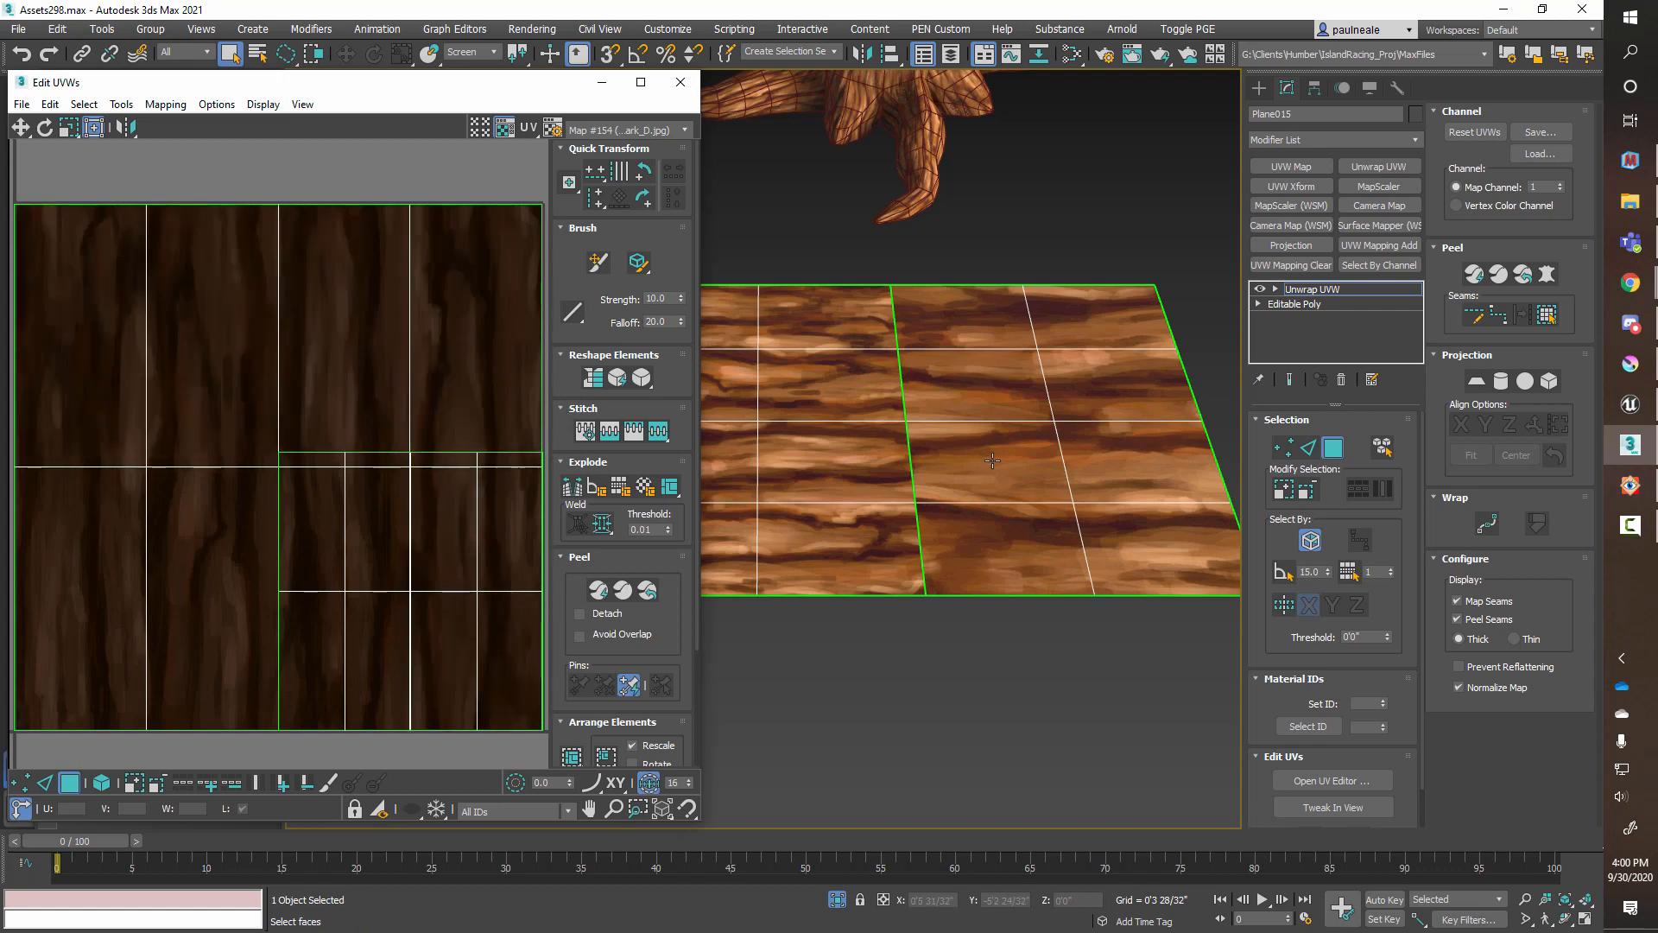
middle_click_drag(993, 461, 1122, 432)
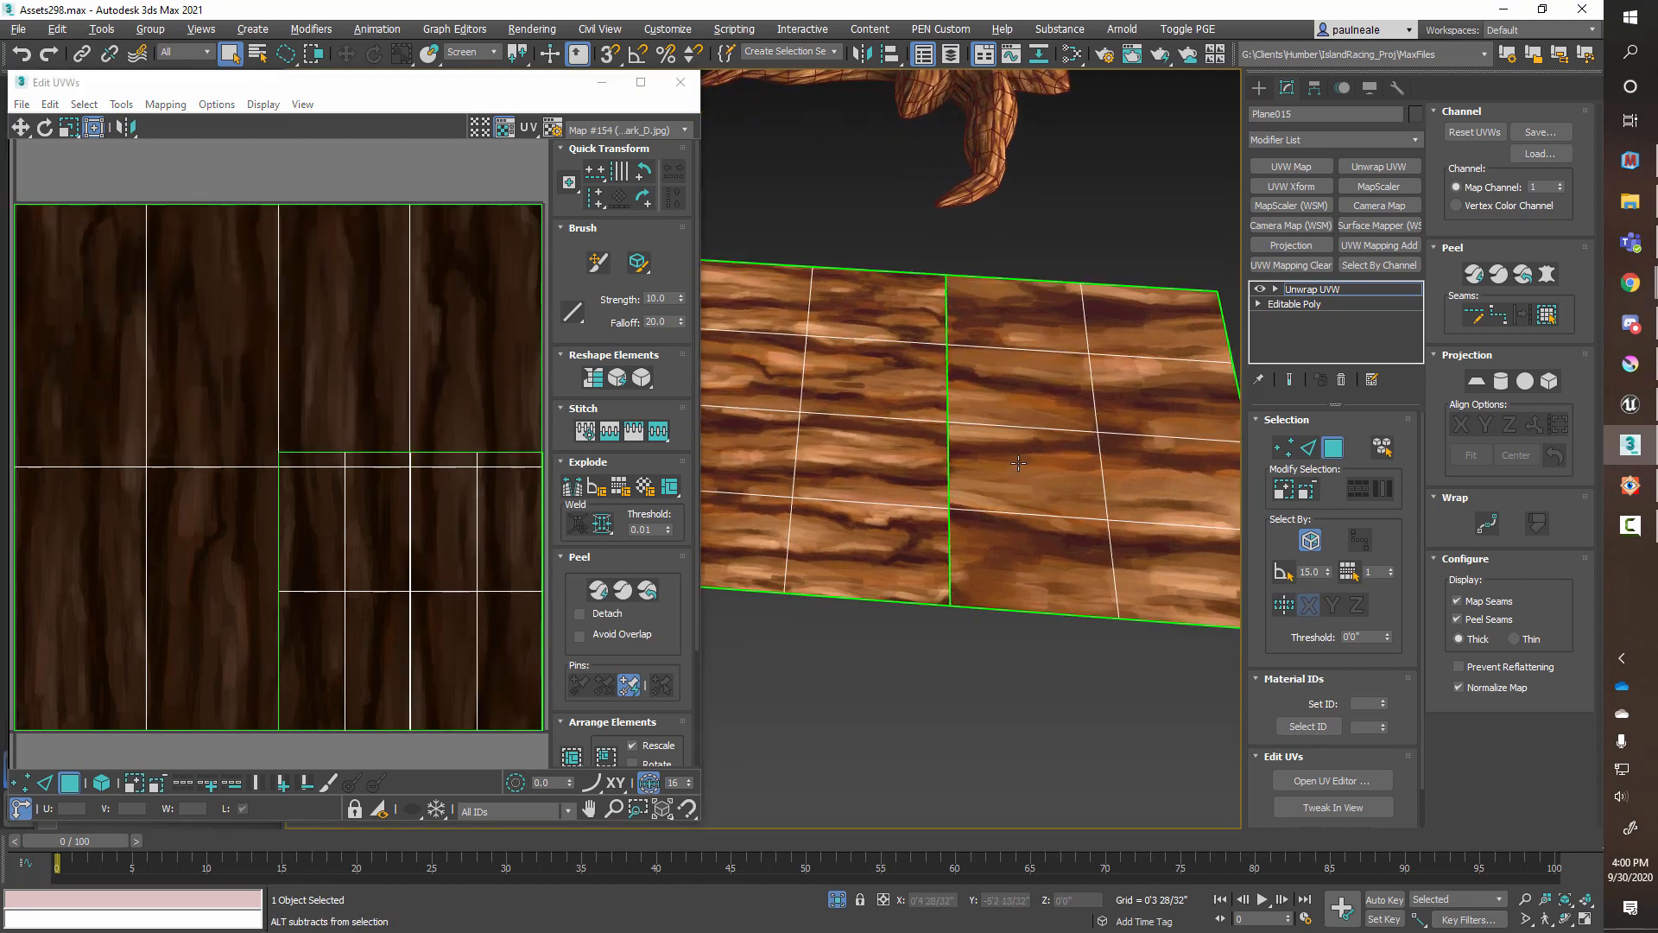
Step: Set the Unwrap UVW modifier's map channel to 2 and move the current UVs to that channel
left_click(1561, 184)
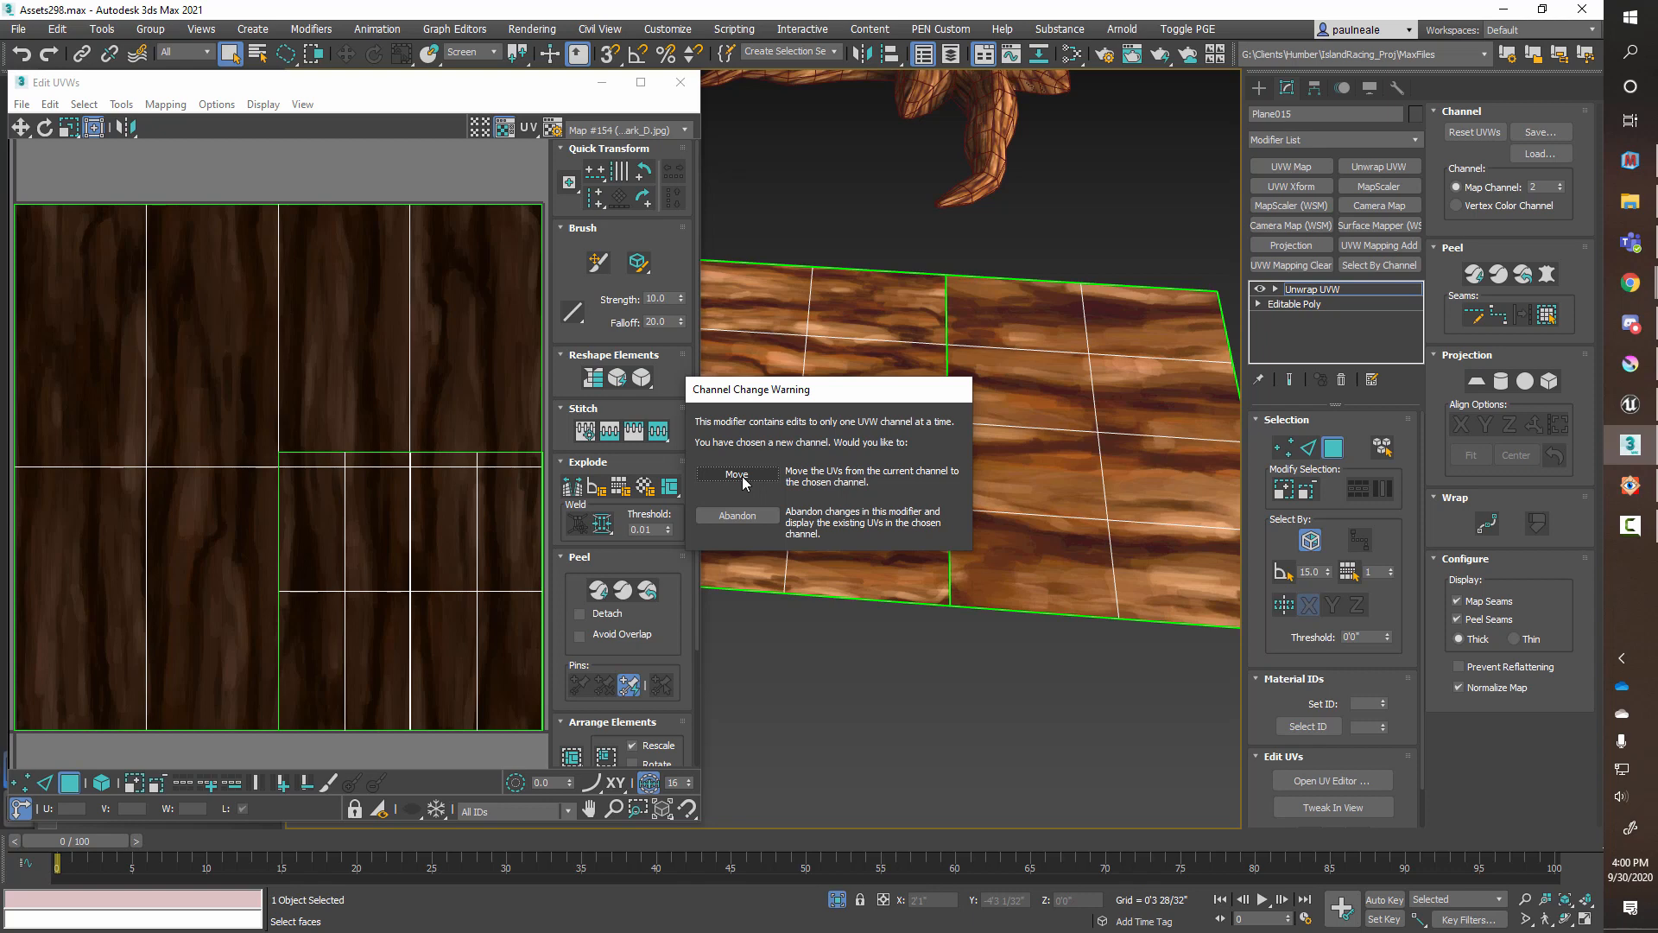
left_click(737, 475)
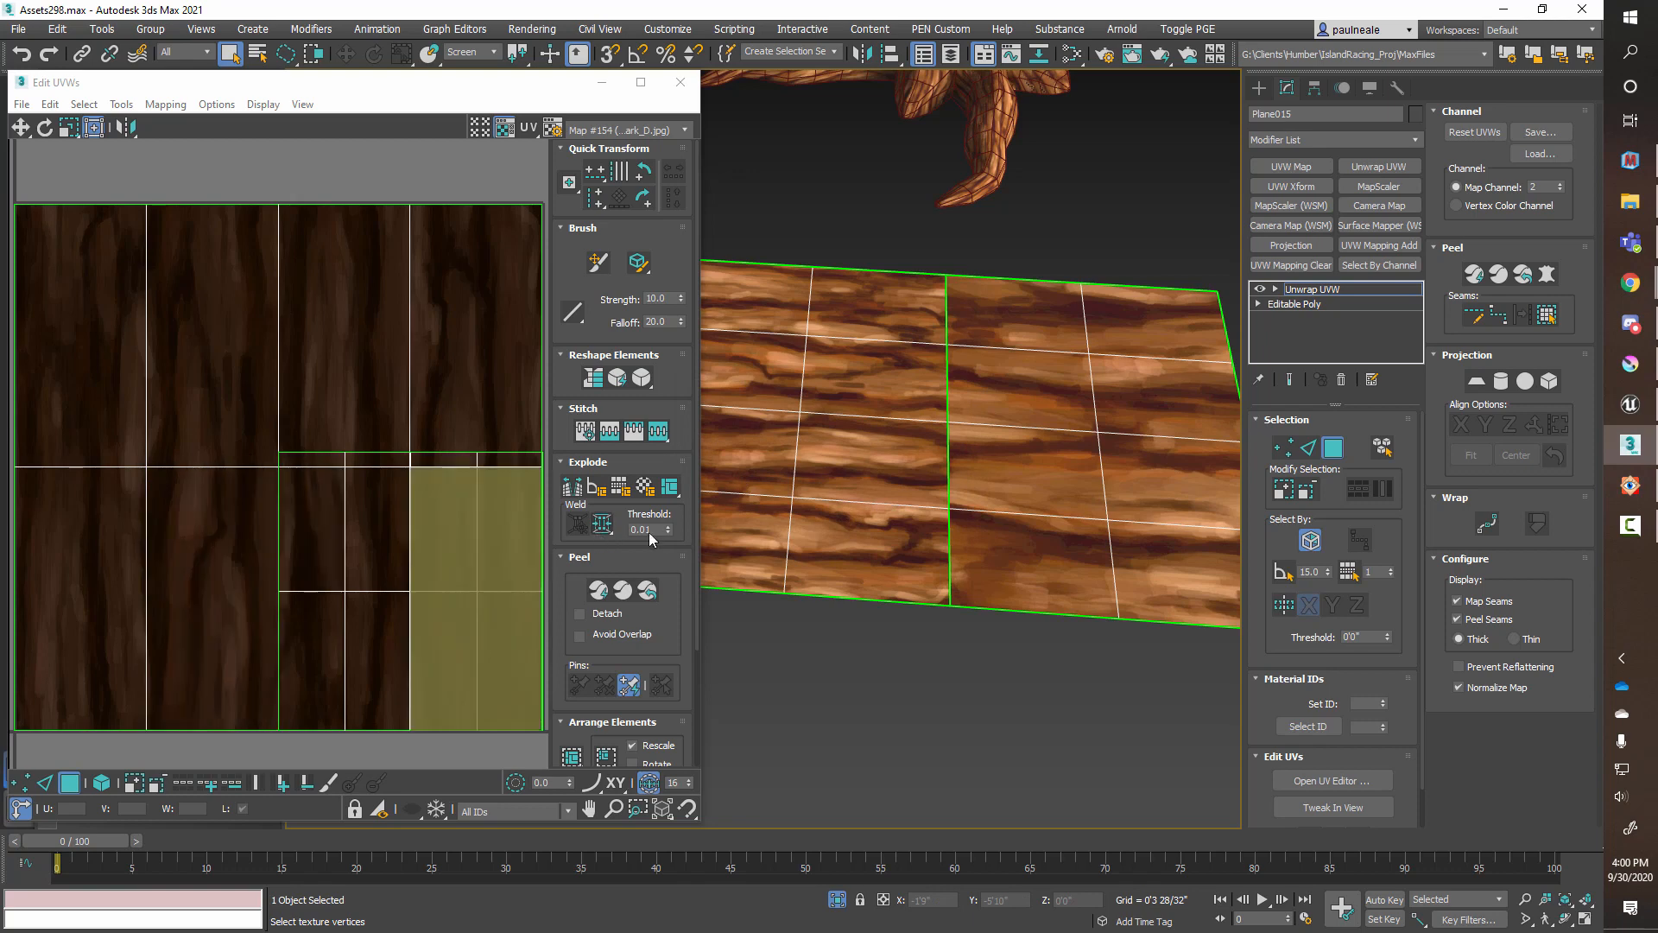
middle_click_drag(875, 248, 871, 247)
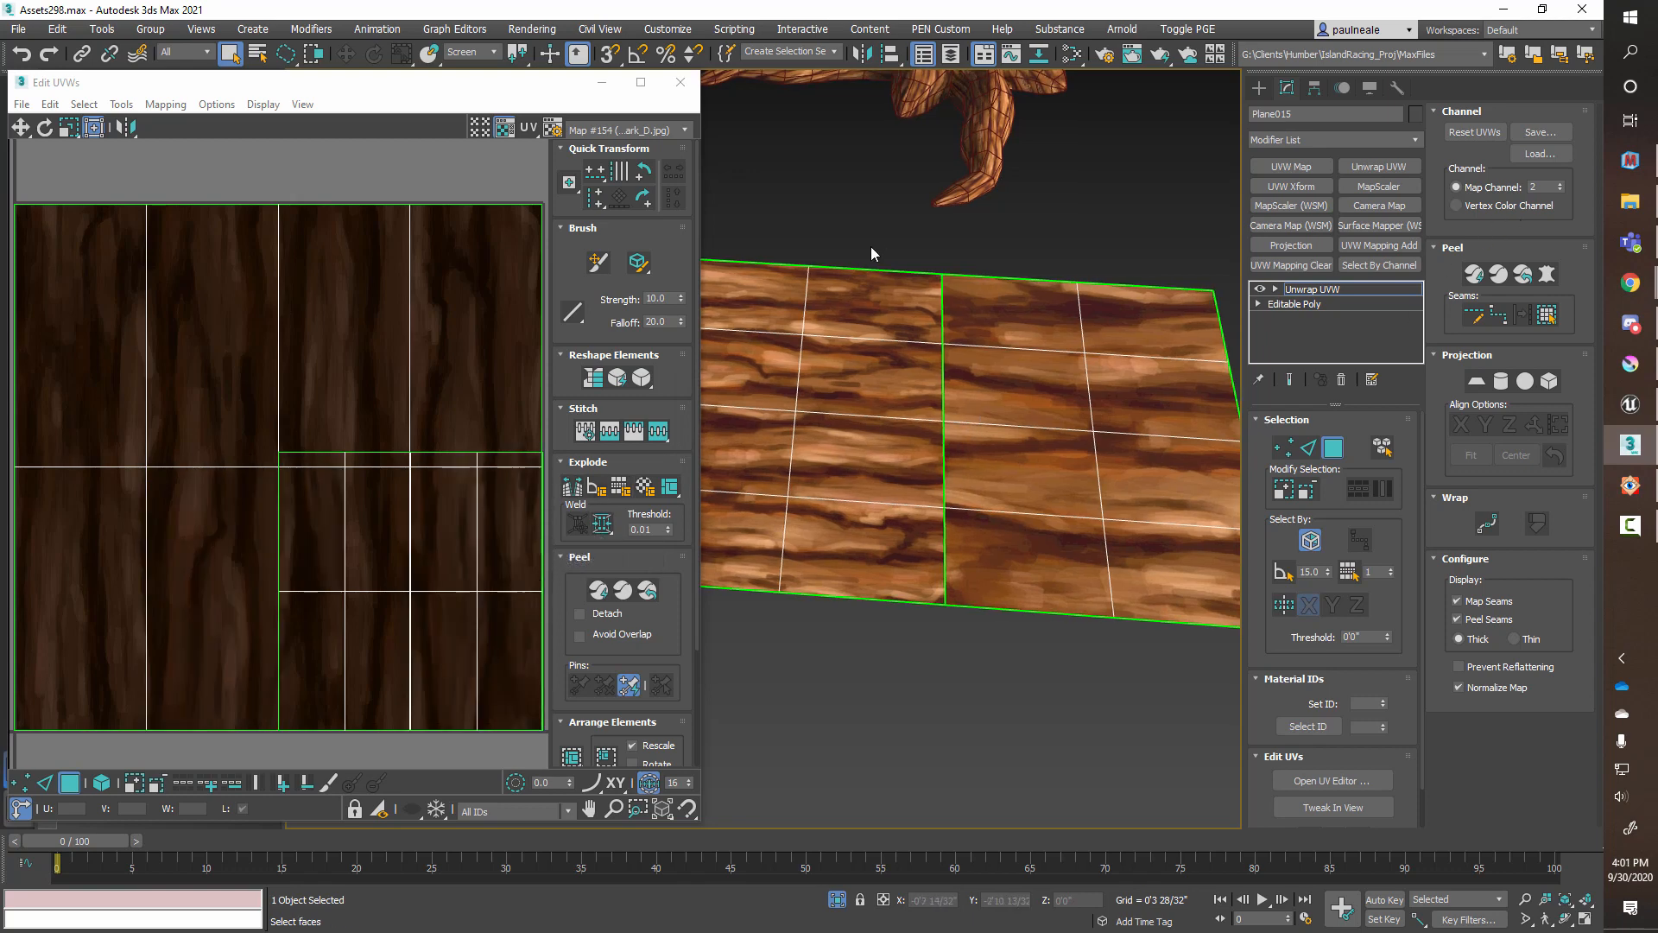
Step: Select the plane's middle faces on both sides of the seam and apply a quick planar map to them
mouse_move(880, 251)
left_mouse_down()
mouse_move(981, 546)
mouse_move(922, 701)
mouse_move(986, 256)
left_mouse_up()
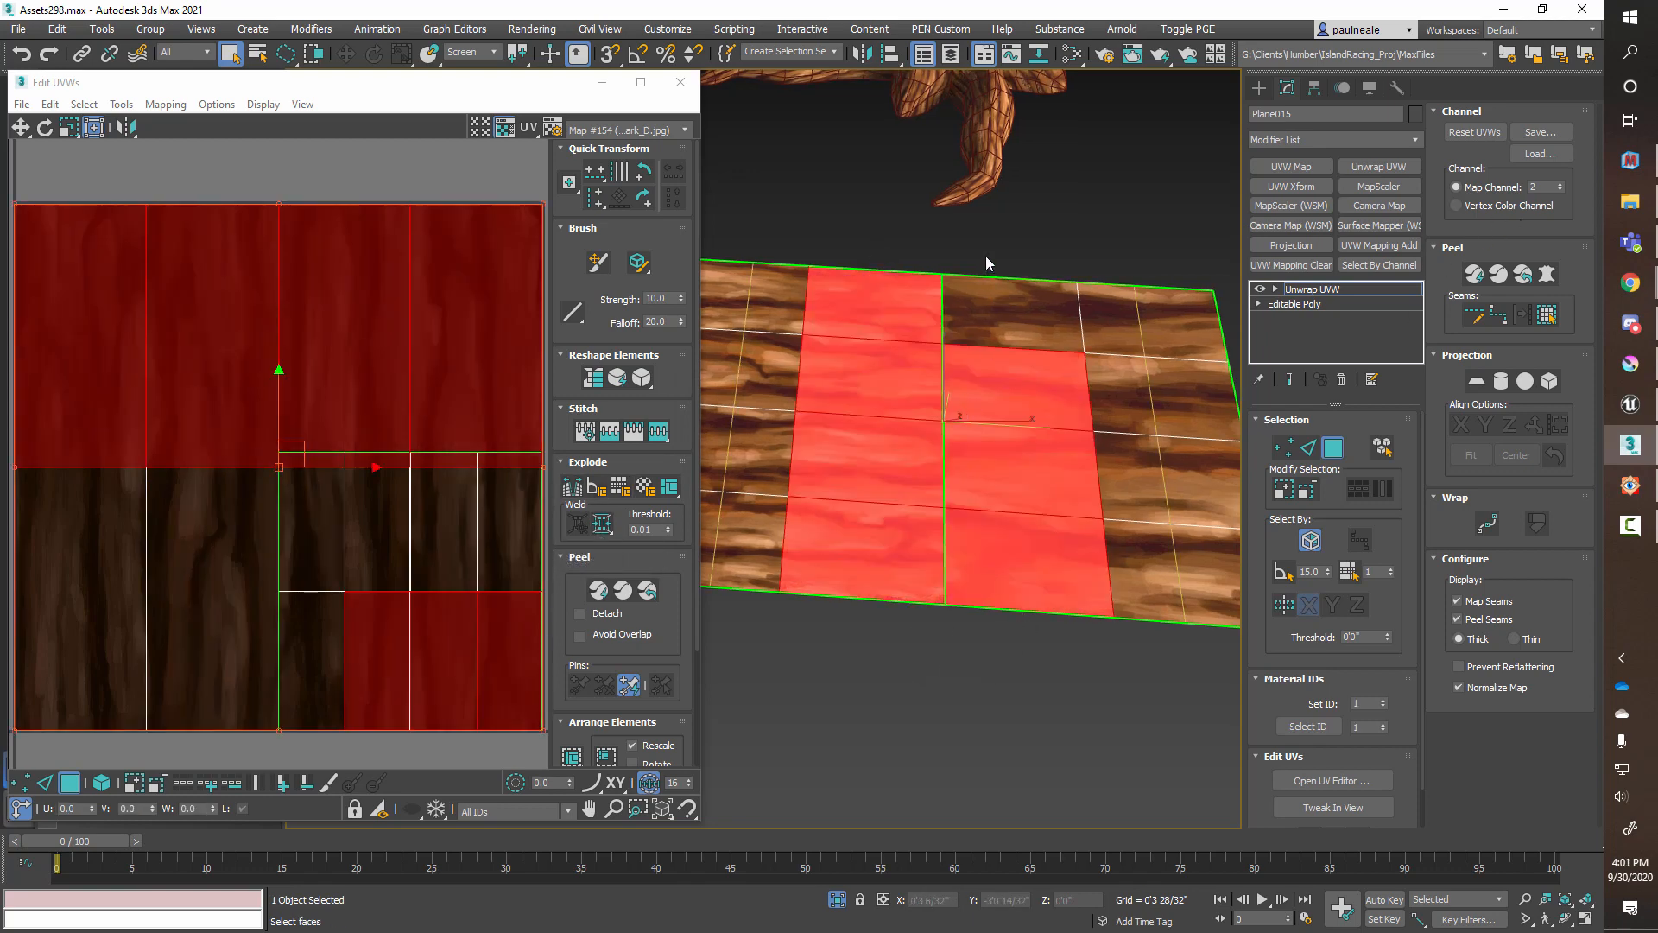
left_click_drag(879, 607, 1003, 266, "ctrl")
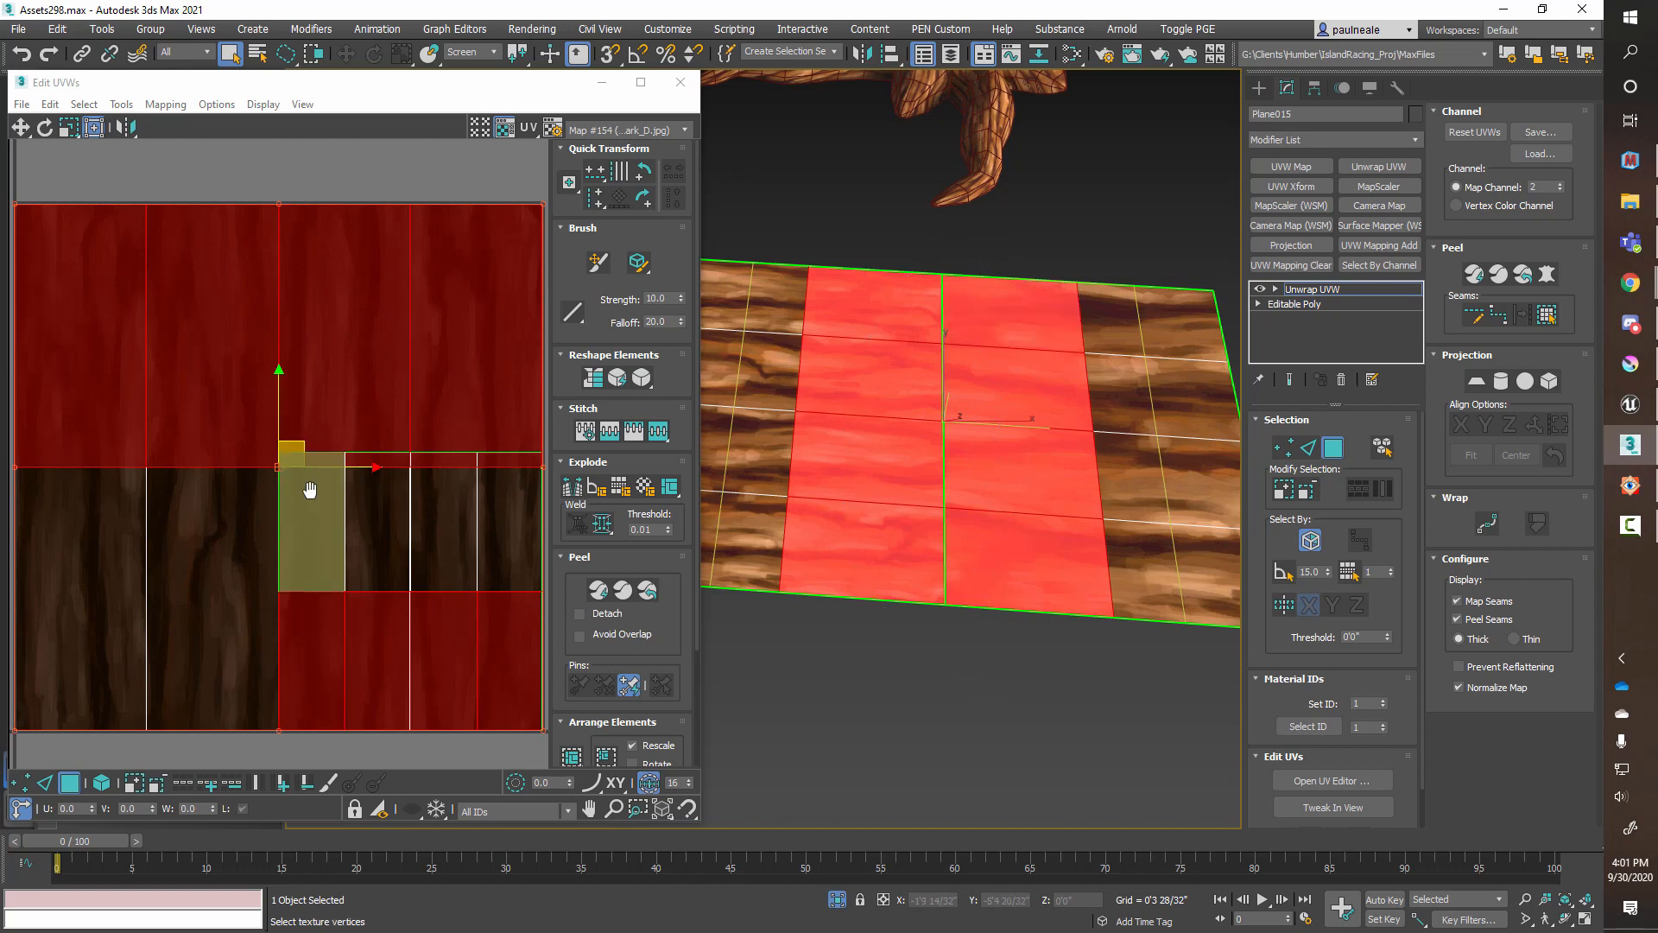
scroll(329, 397, "down", 2)
middle_click_drag(329, 397, 309, 382)
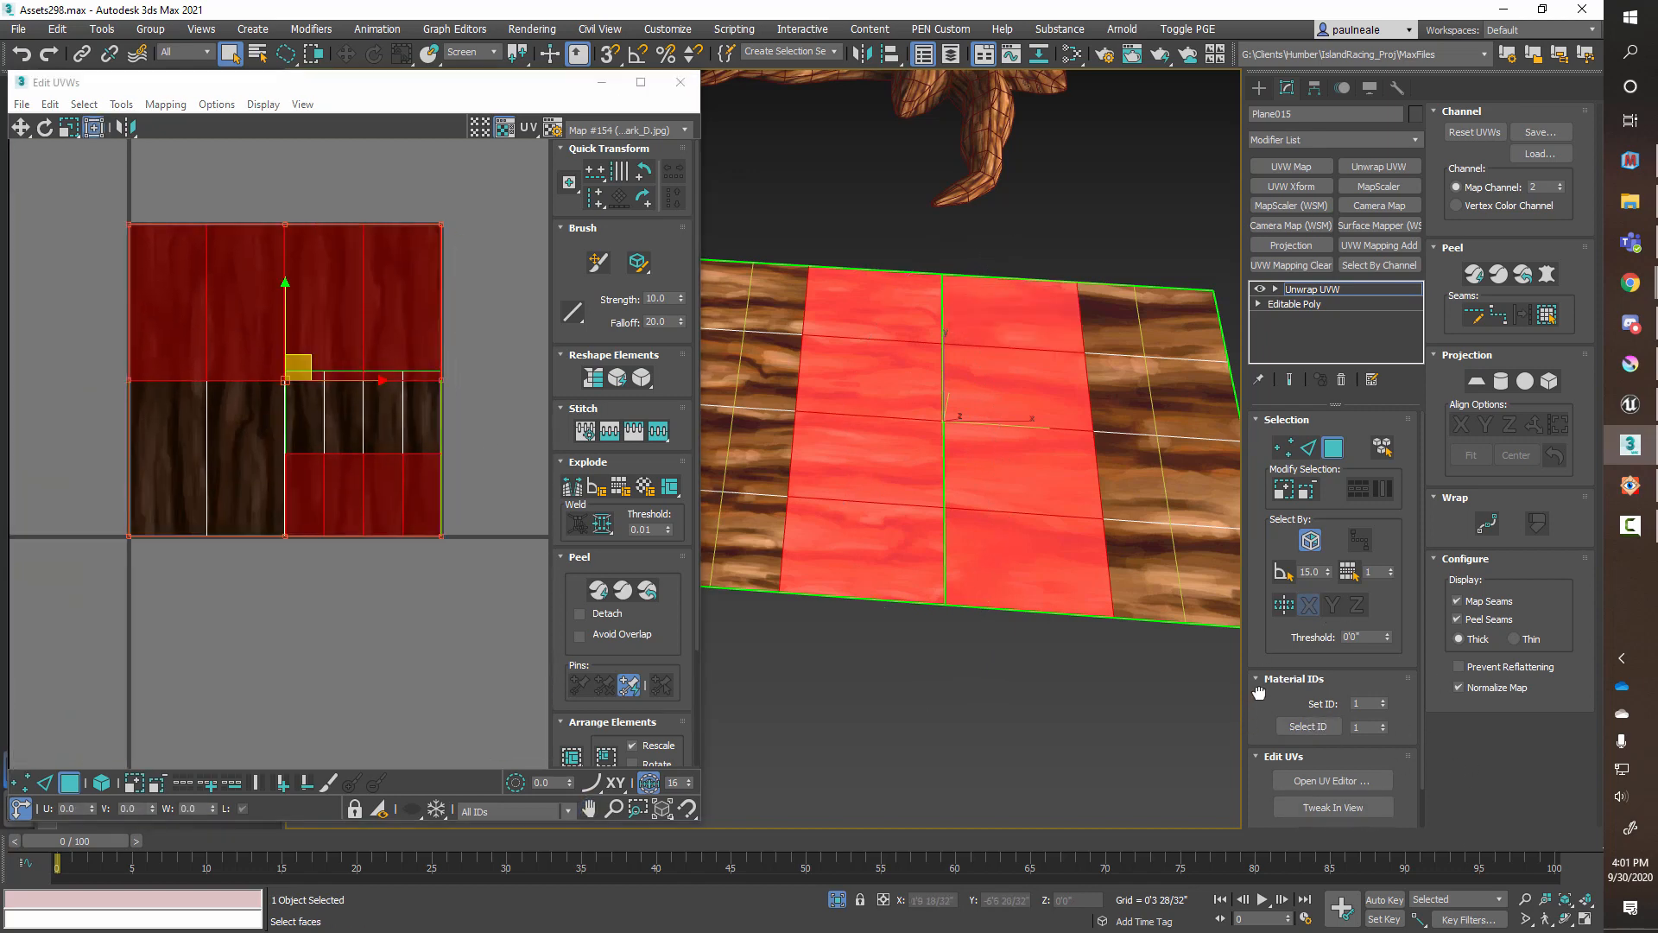
scroll(1292, 782, "down", 1)
left_click(1310, 795)
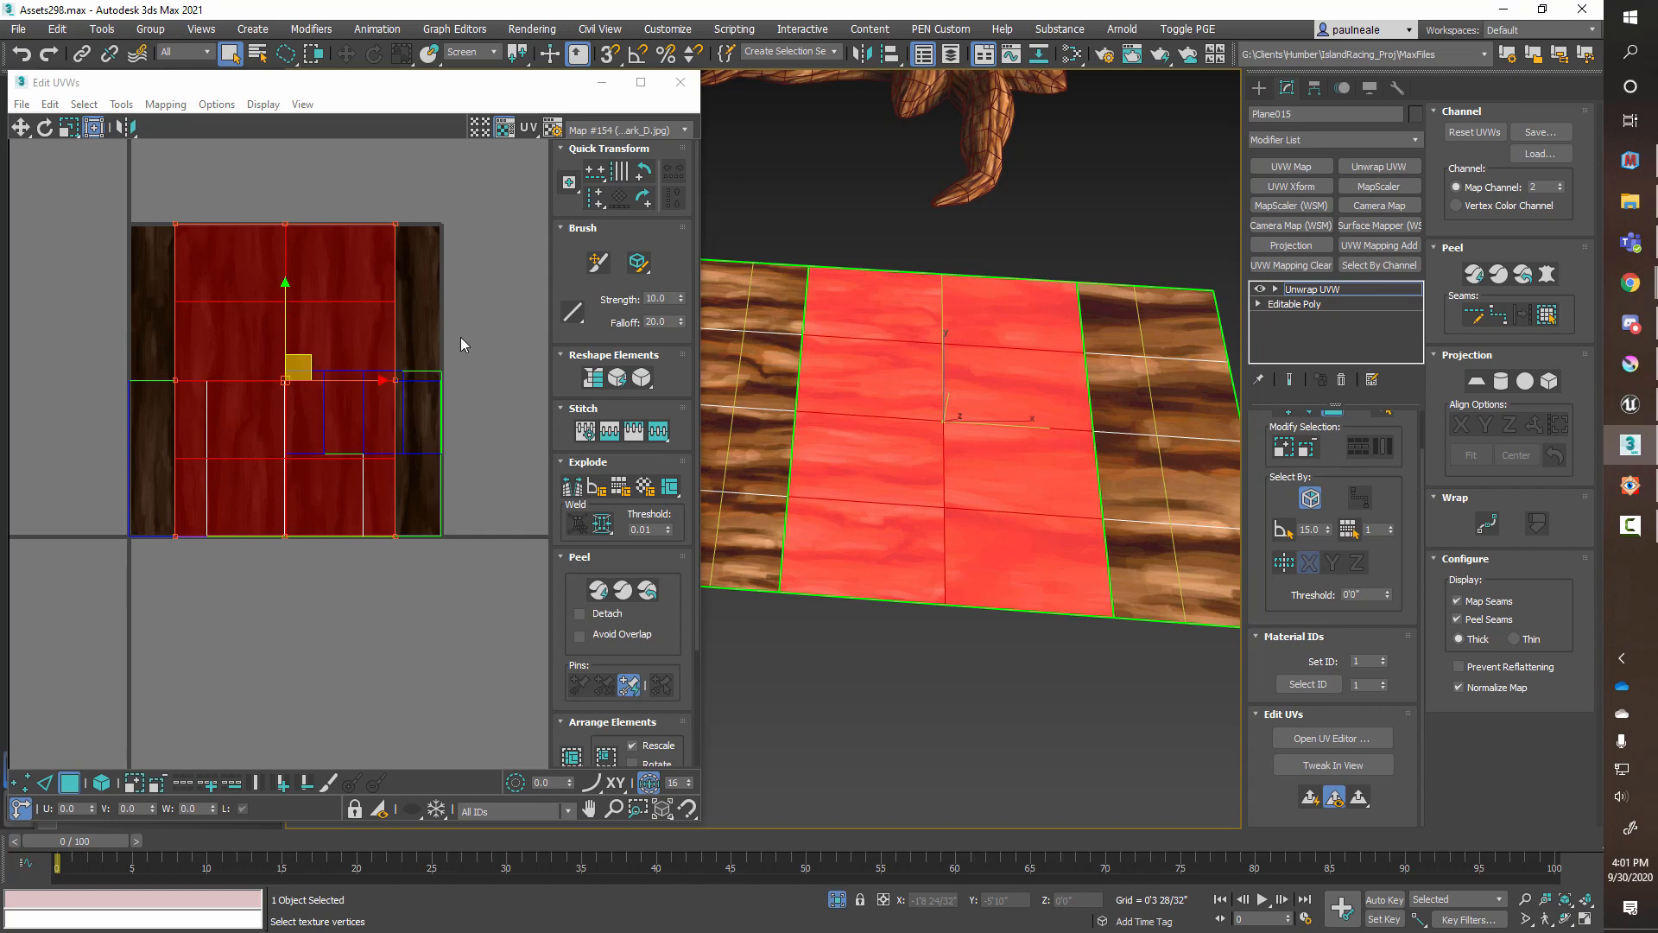
Step: Invert the face selection and shrink the outer faces' UVs into the tile's lower-left corner
middle_click_drag(466, 337, 442, 349)
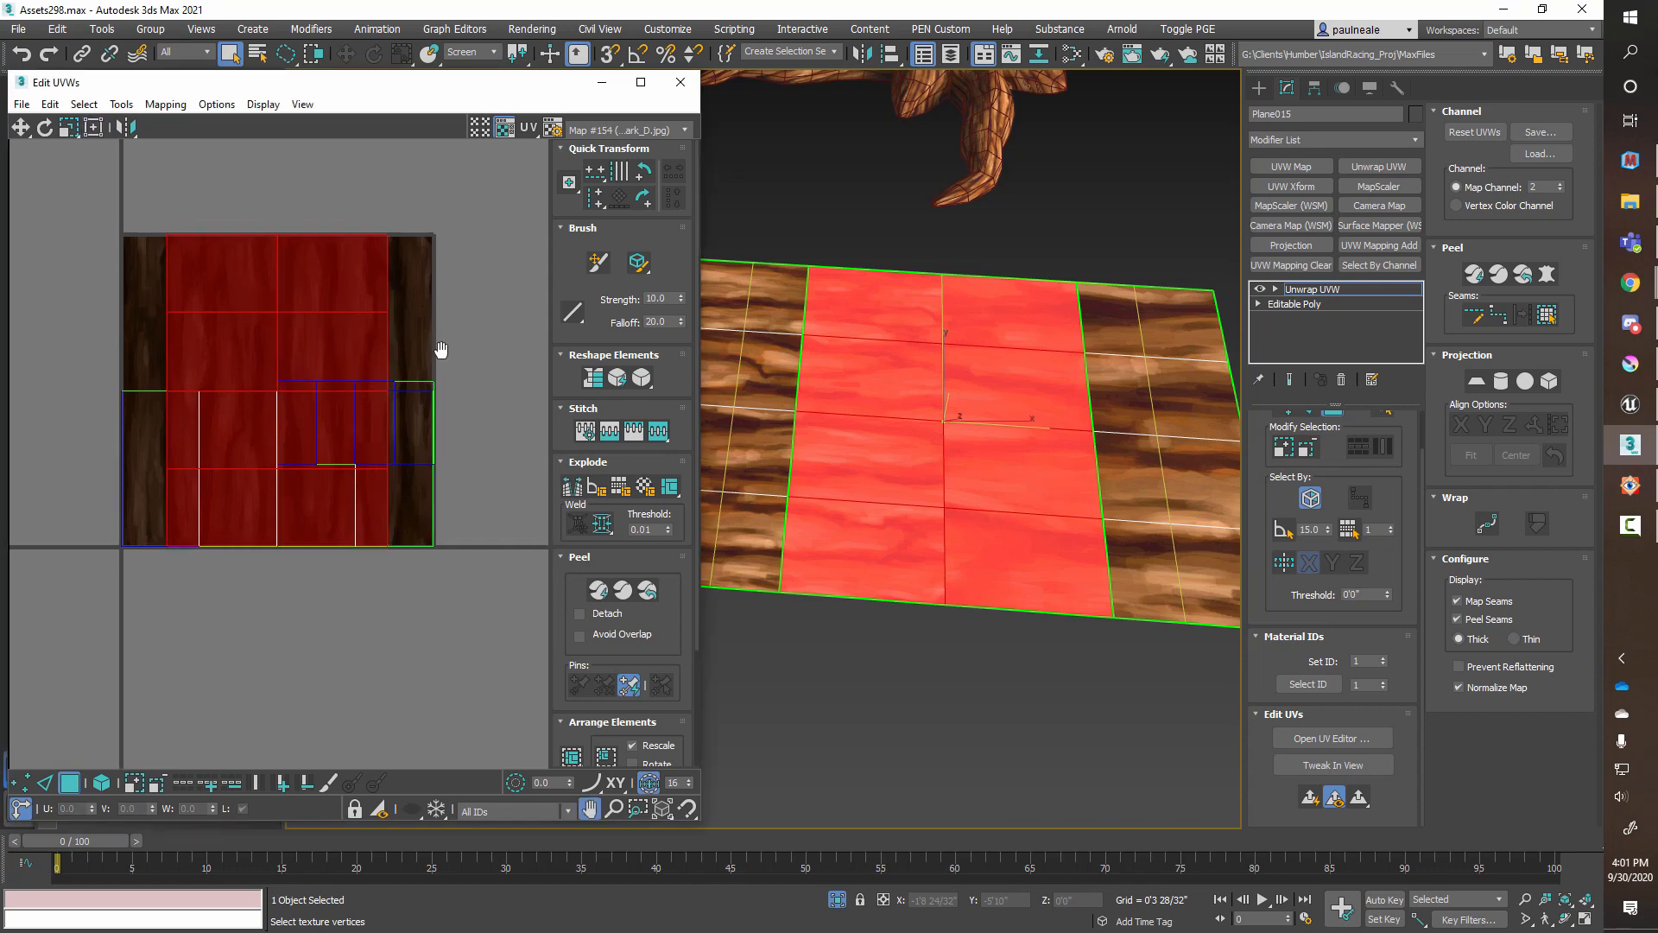
key("ctrl+i")
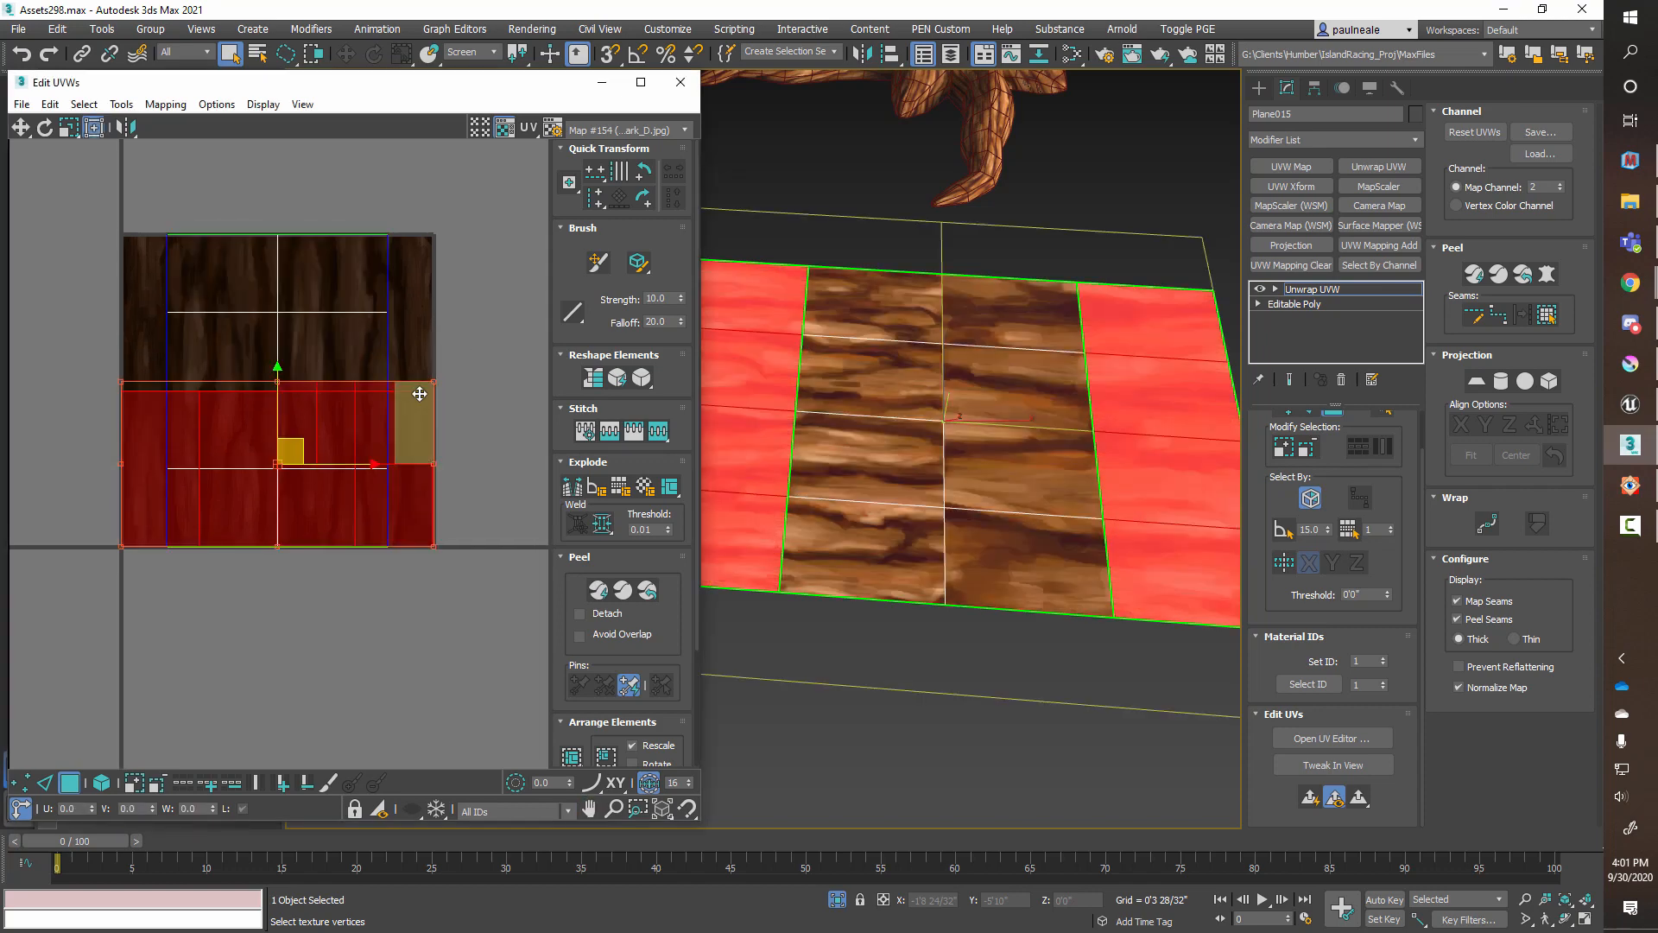
left_click_drag(436, 379, 125, 543)
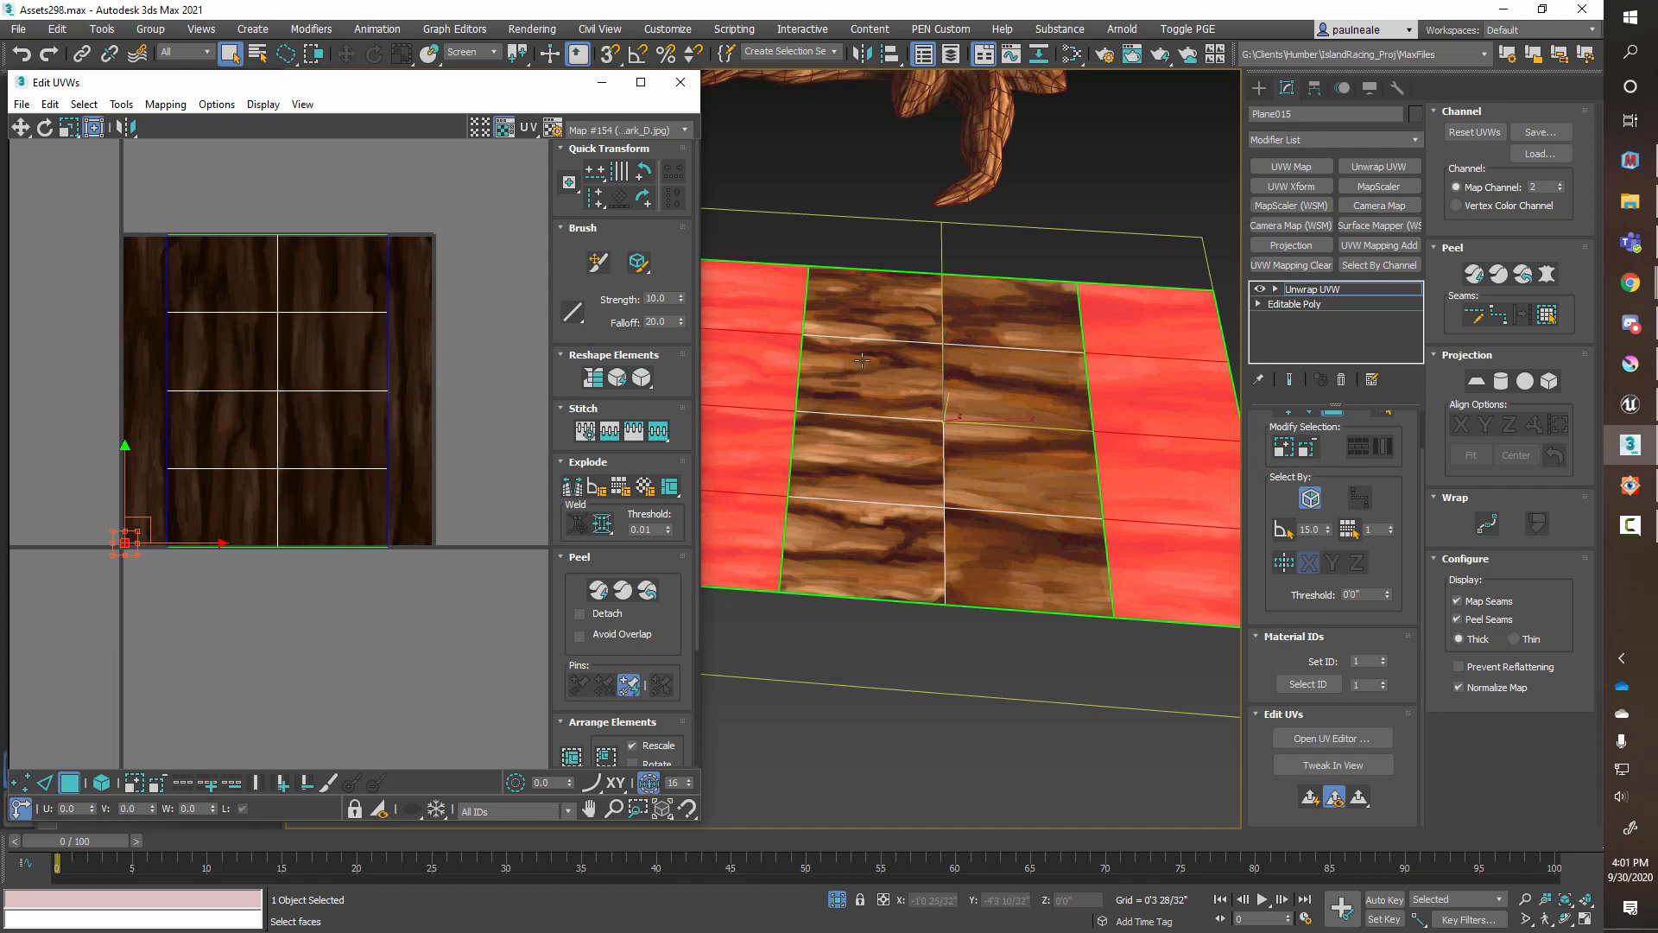
Step: Rotate the middle faces' UV element a quarter turn and fit it as a flattened horizontal band across the bark tile
middle_click_drag(862, 360, 898, 406, "alt")
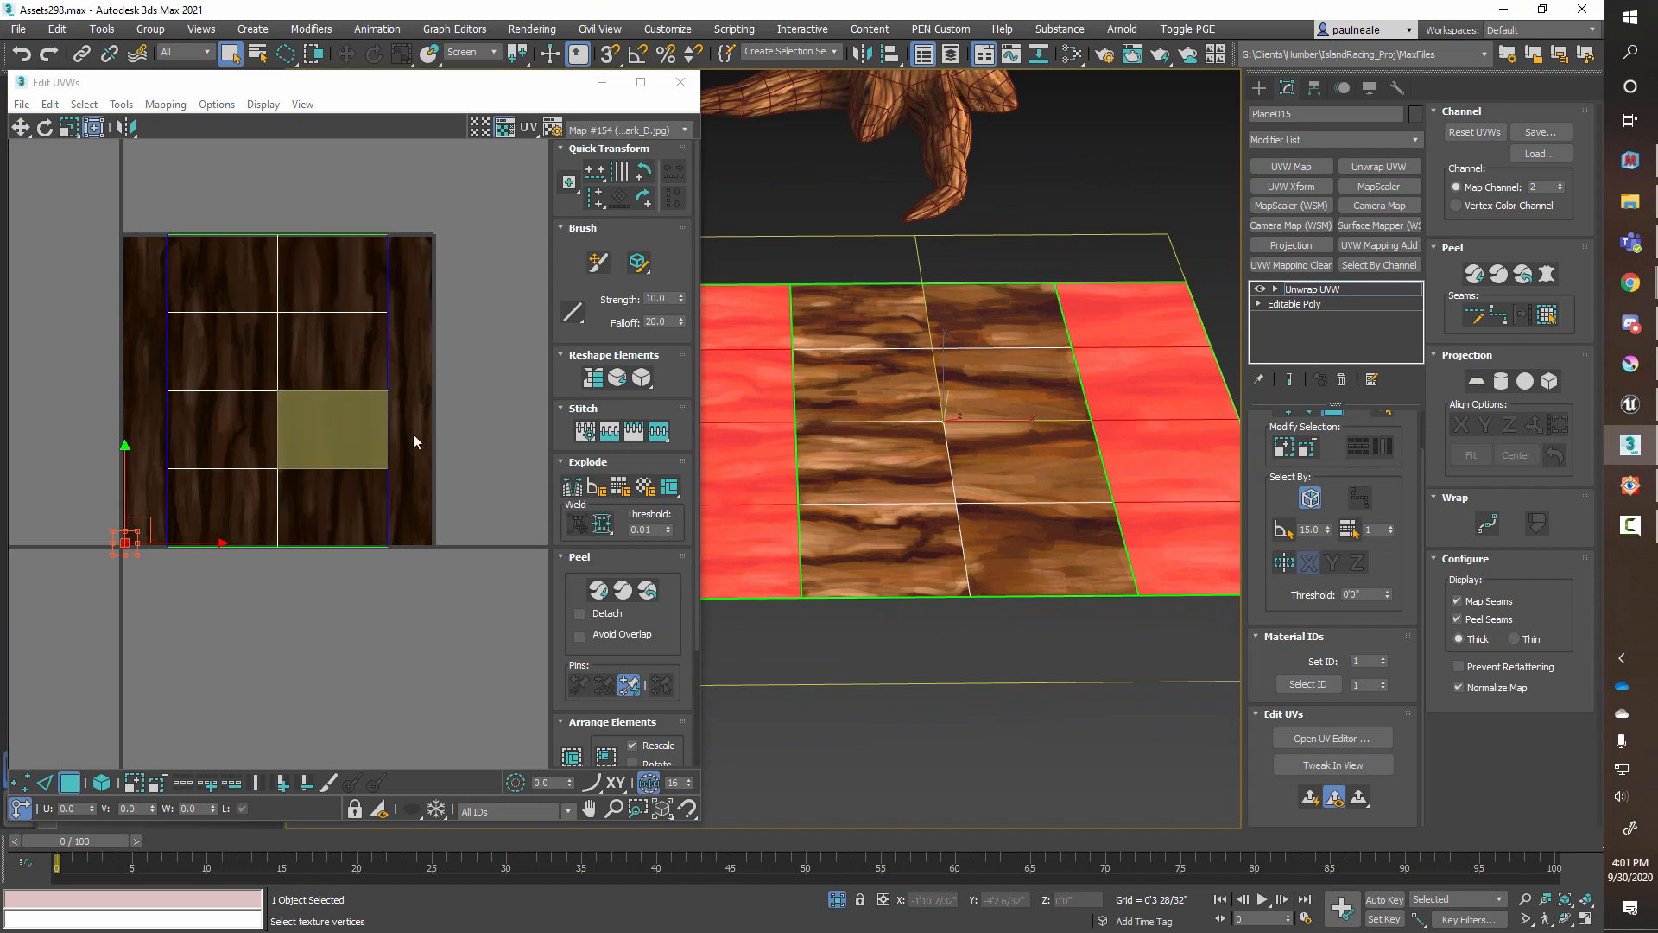
left_click_drag(446, 216, 159, 578)
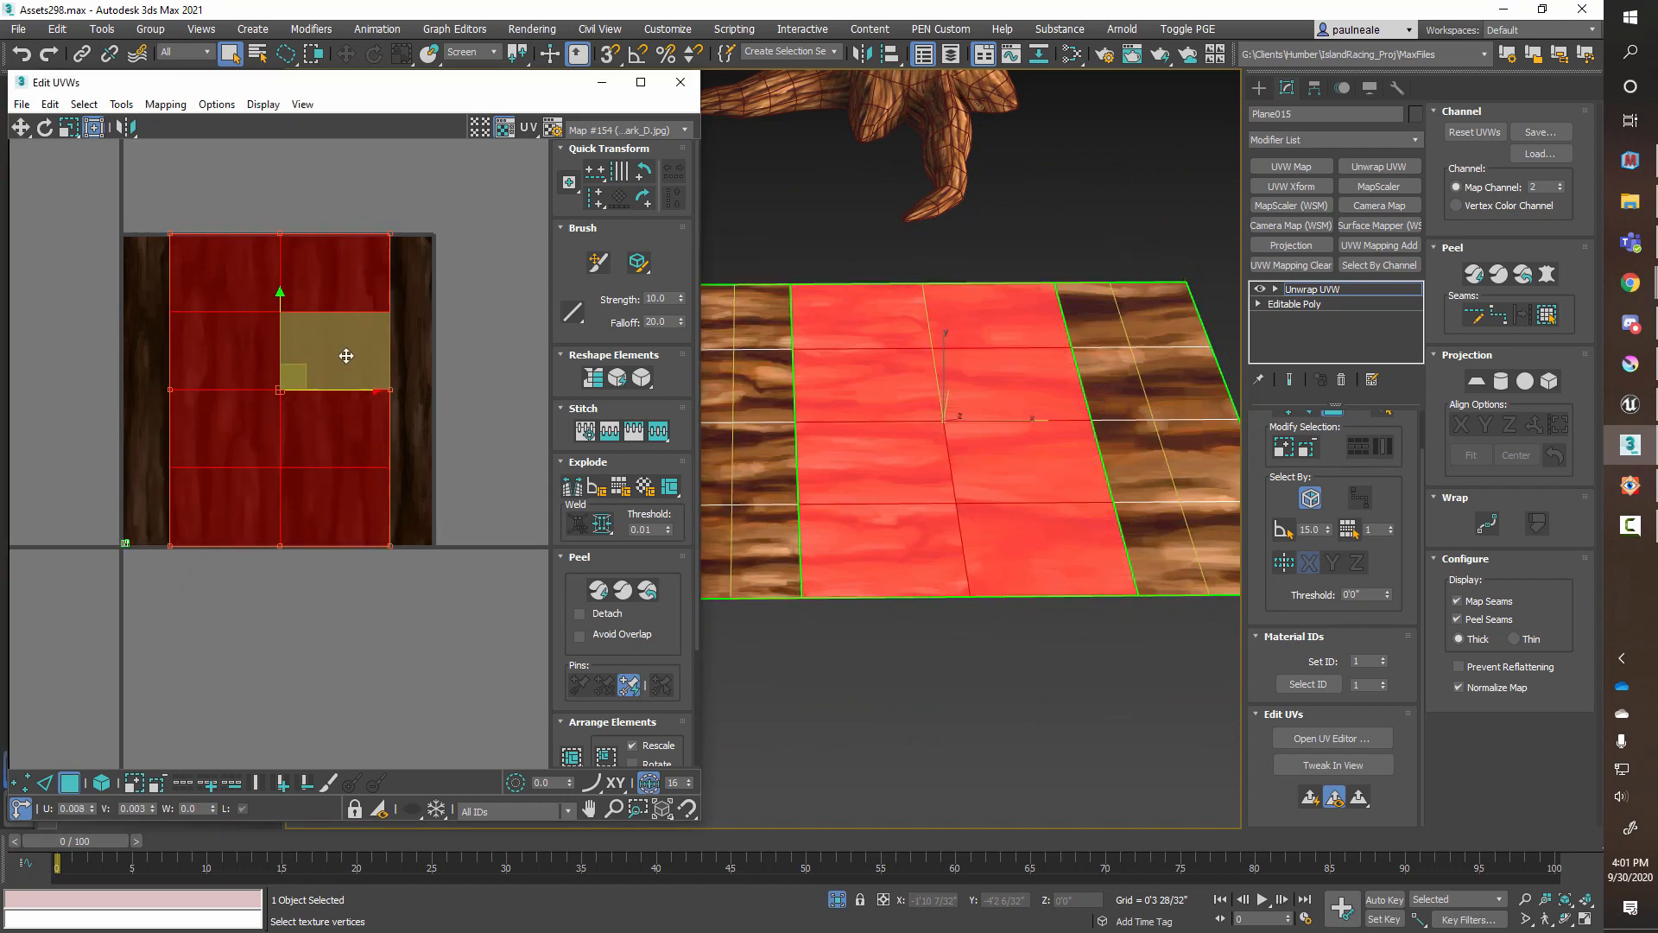
left_click_drag(342, 355, 270, 264)
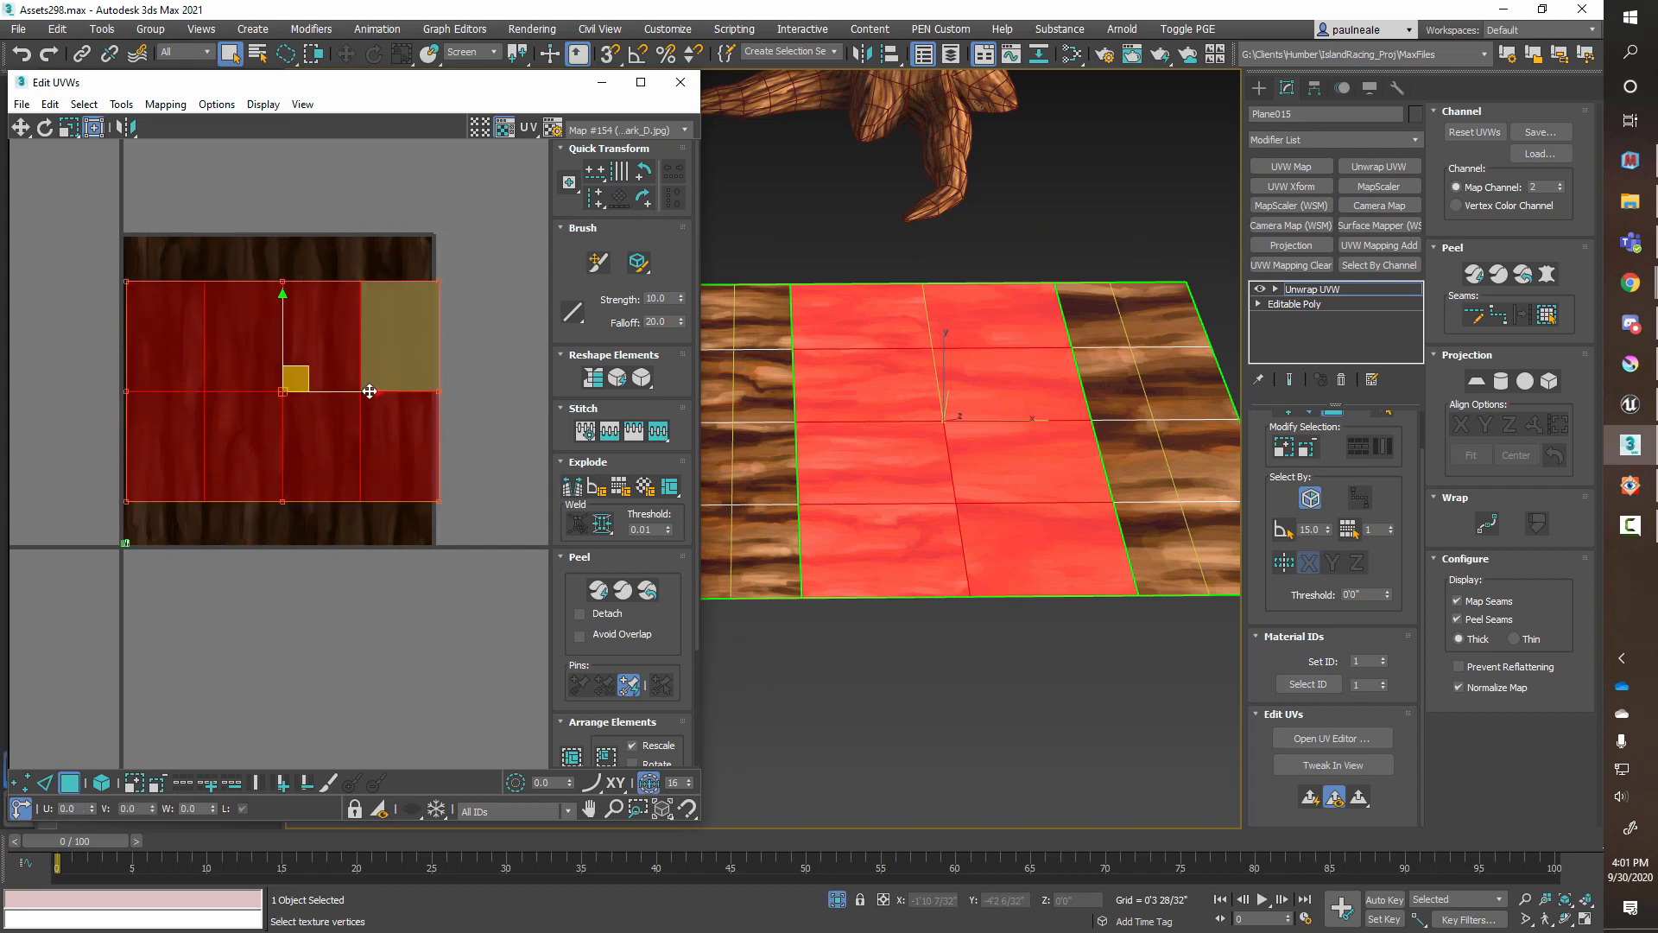
left_click_drag(366, 434, 361, 429)
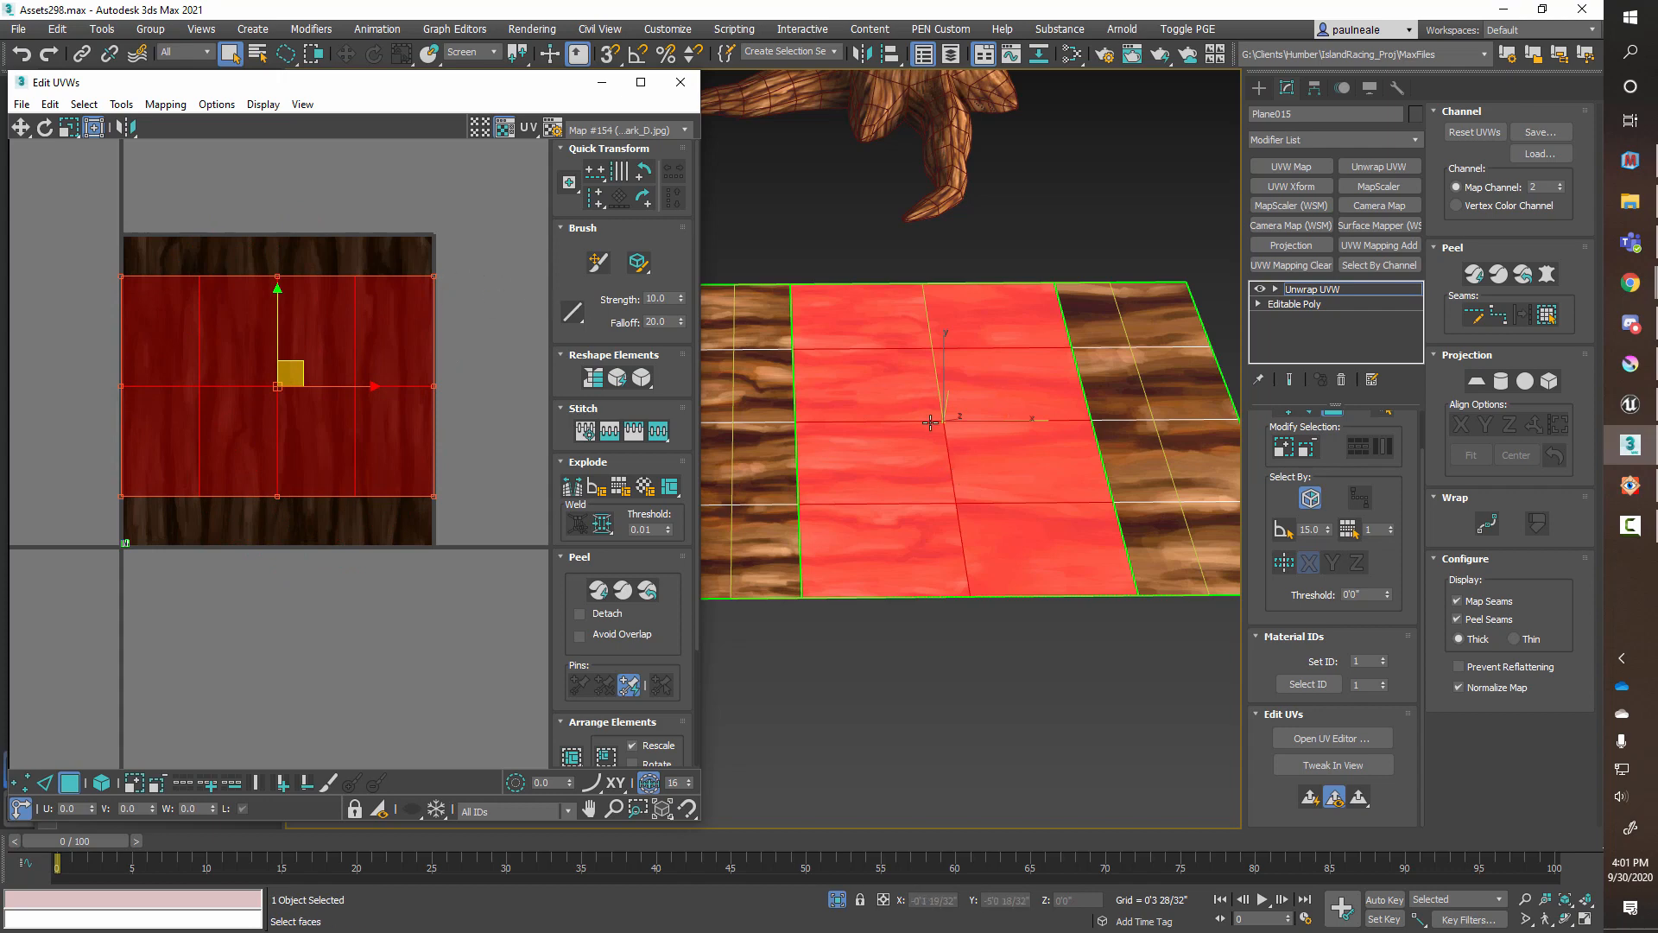
left_click_drag(433, 276, 437, 358)
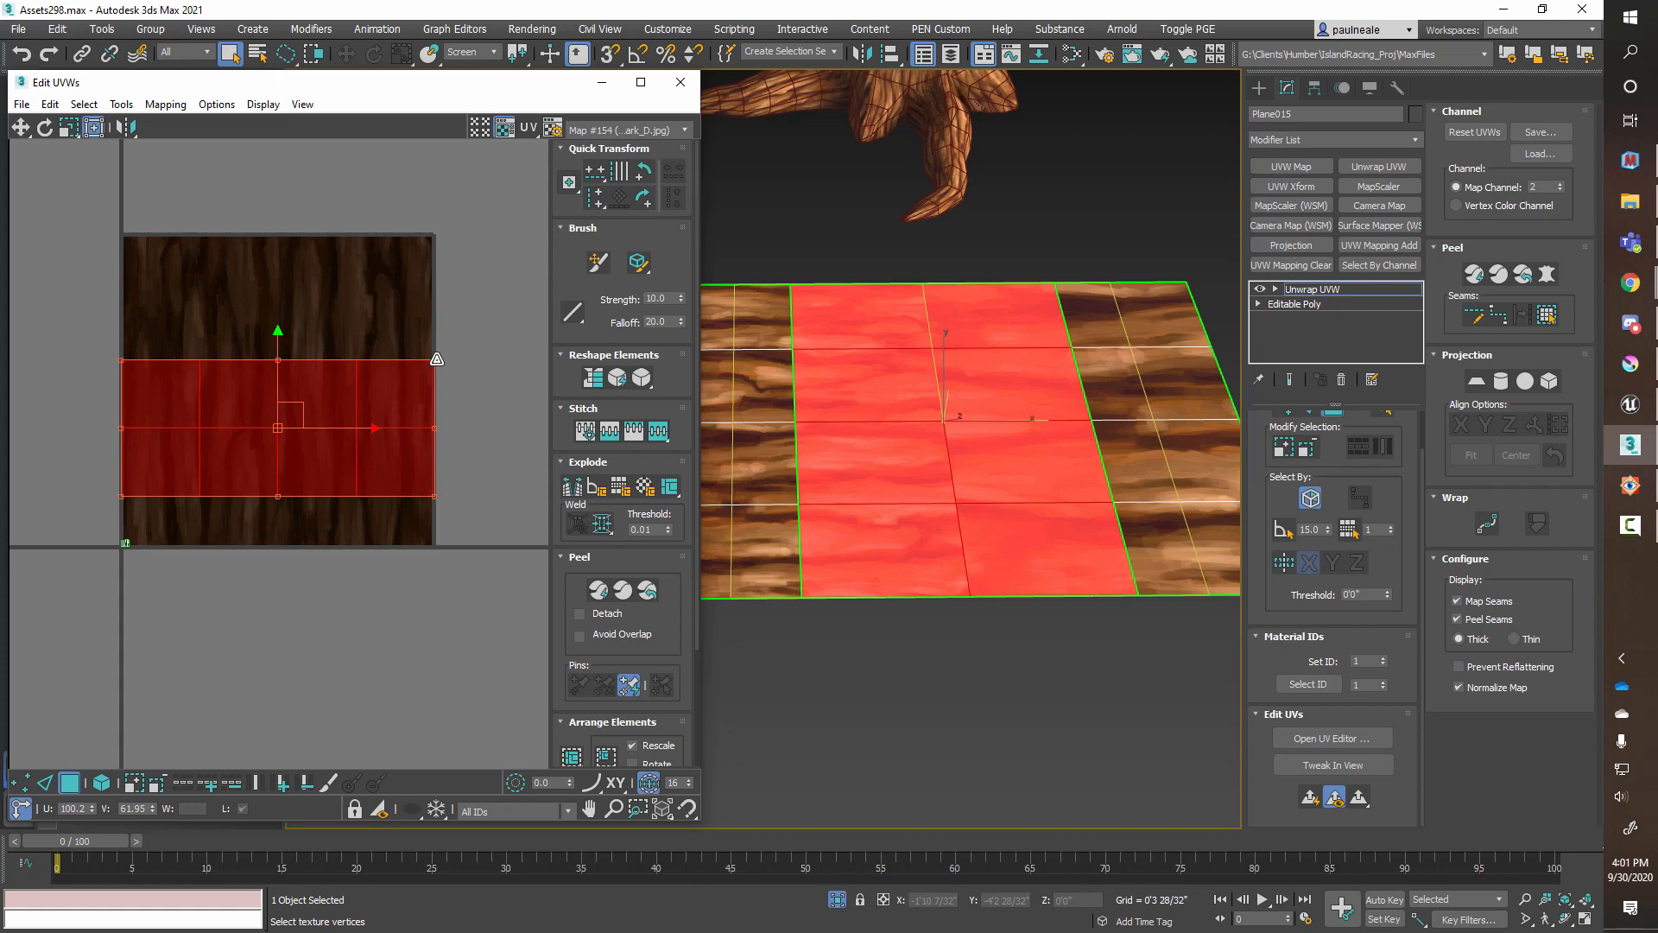
left_click_drag(363, 405, 366, 378)
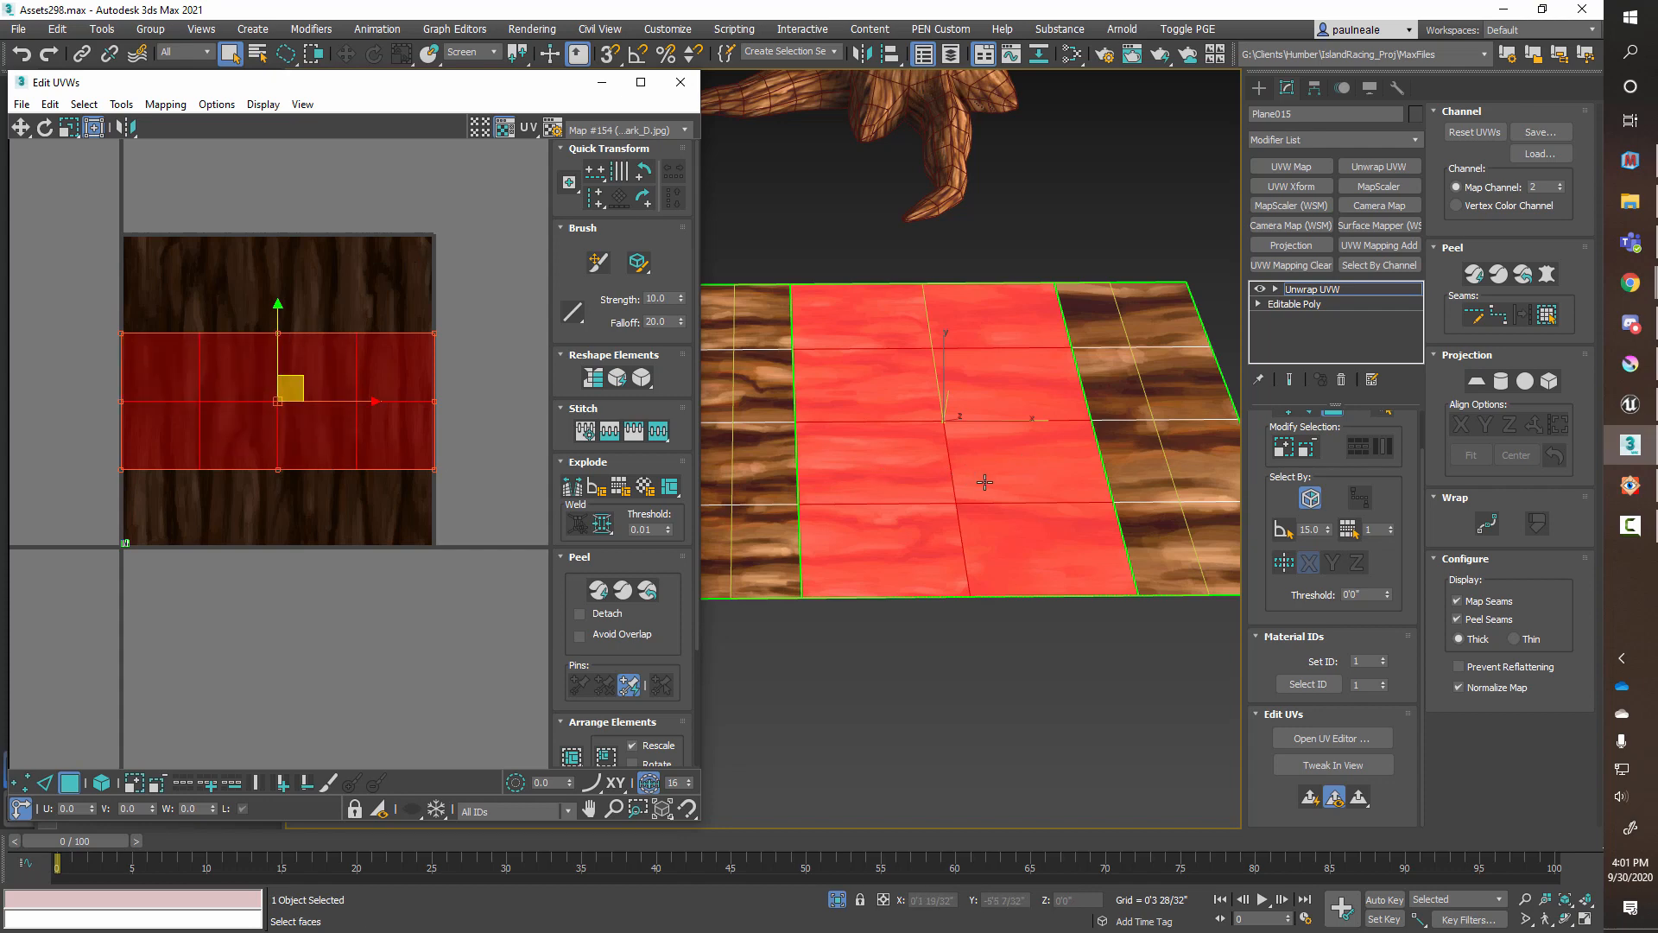
Step: Set the bark bitmap's map channel to 2 in the material editor and move the editor out of the way
mouse_move(984, 505)
middle_mouse_down("alt")
mouse_move(877, 583)
mouse_move(1002, 499)
mouse_move(934, 478)
mouse_move(921, 493)
mouse_move(980, 477)
middle_mouse_up("alt")
scroll(1100, 577, "down", 3)
middle_click_drag(1081, 606, 1086, 628)
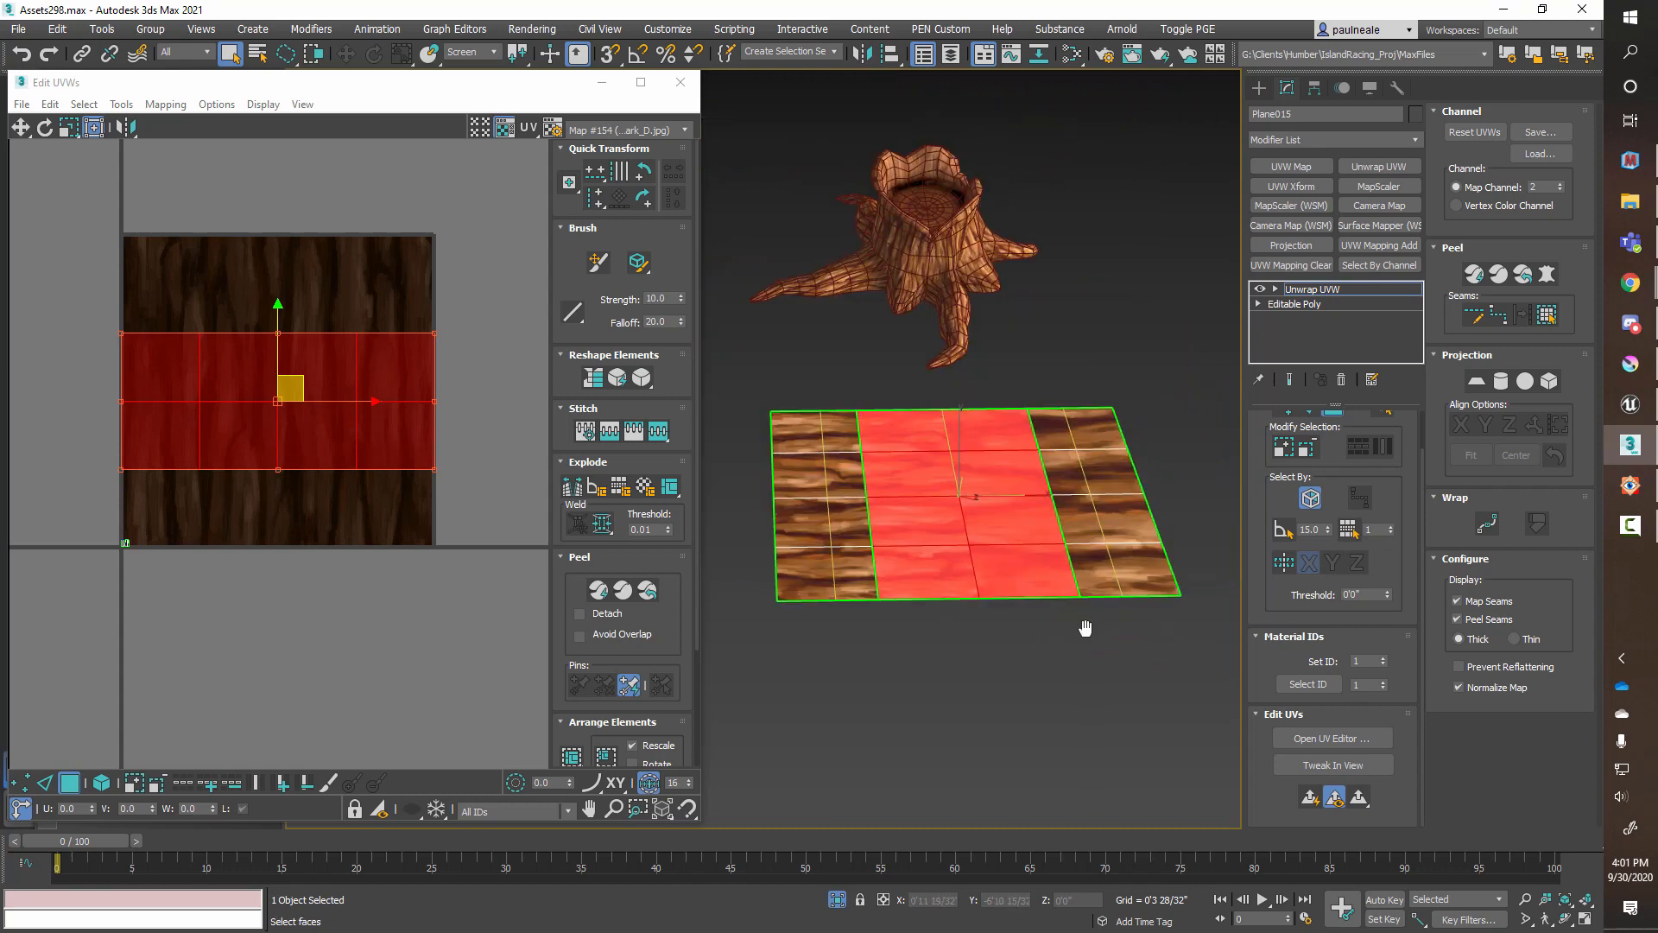
scroll(1081, 609, "down", 2)
key("m")
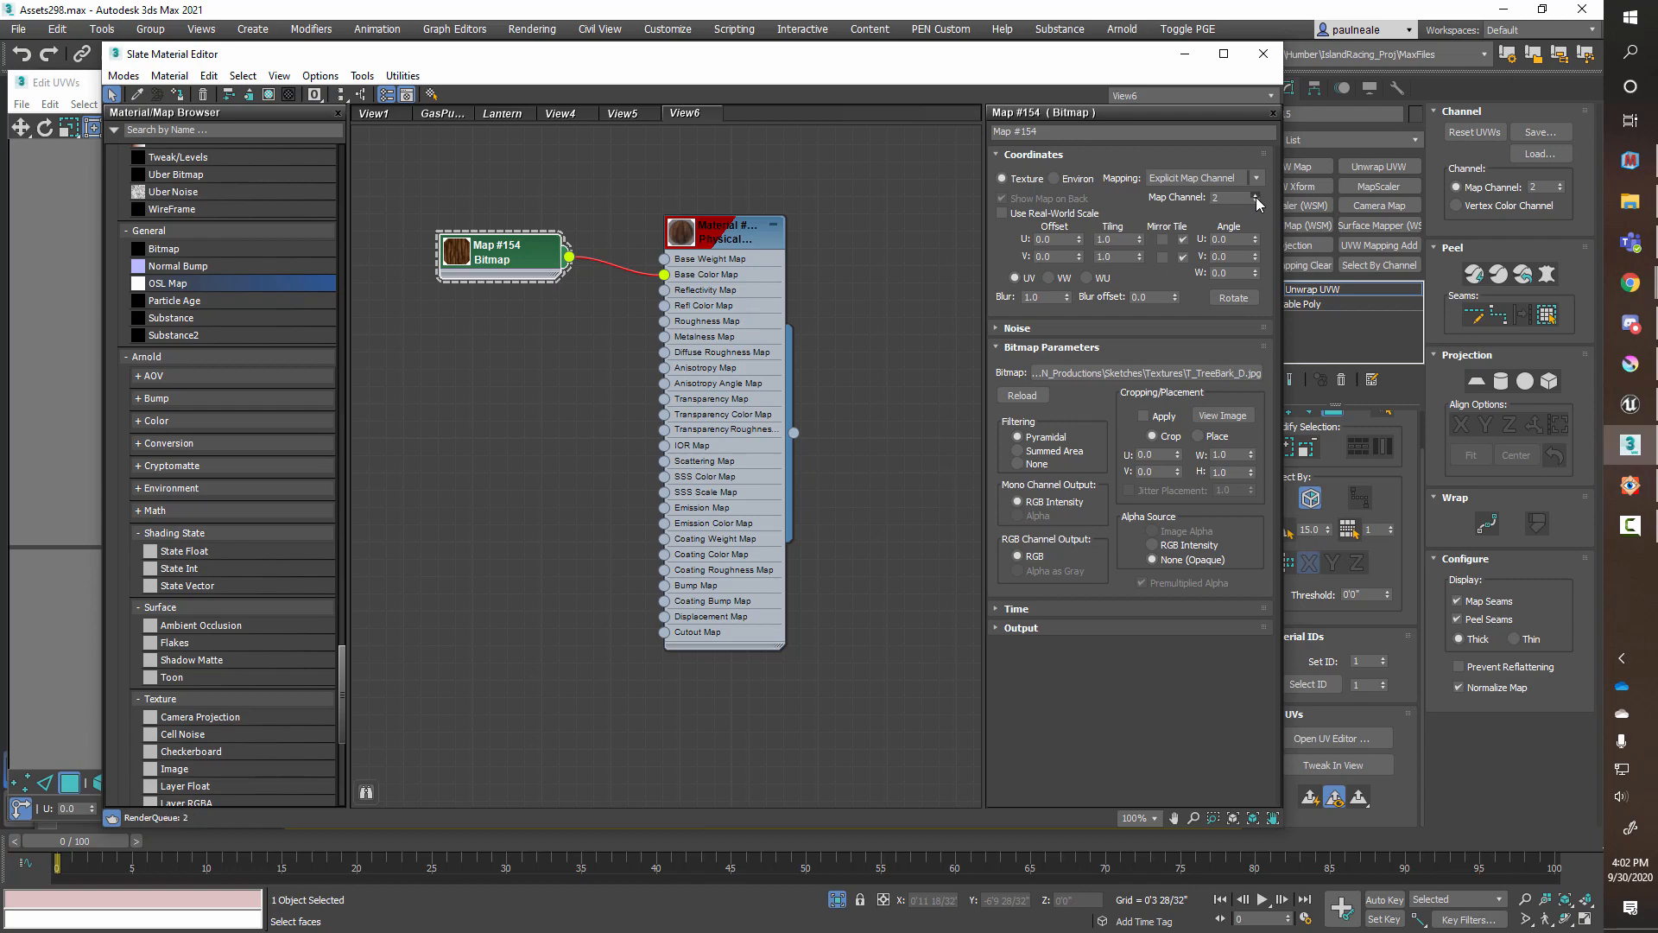
left_click_drag(1091, 57, 1657, 35)
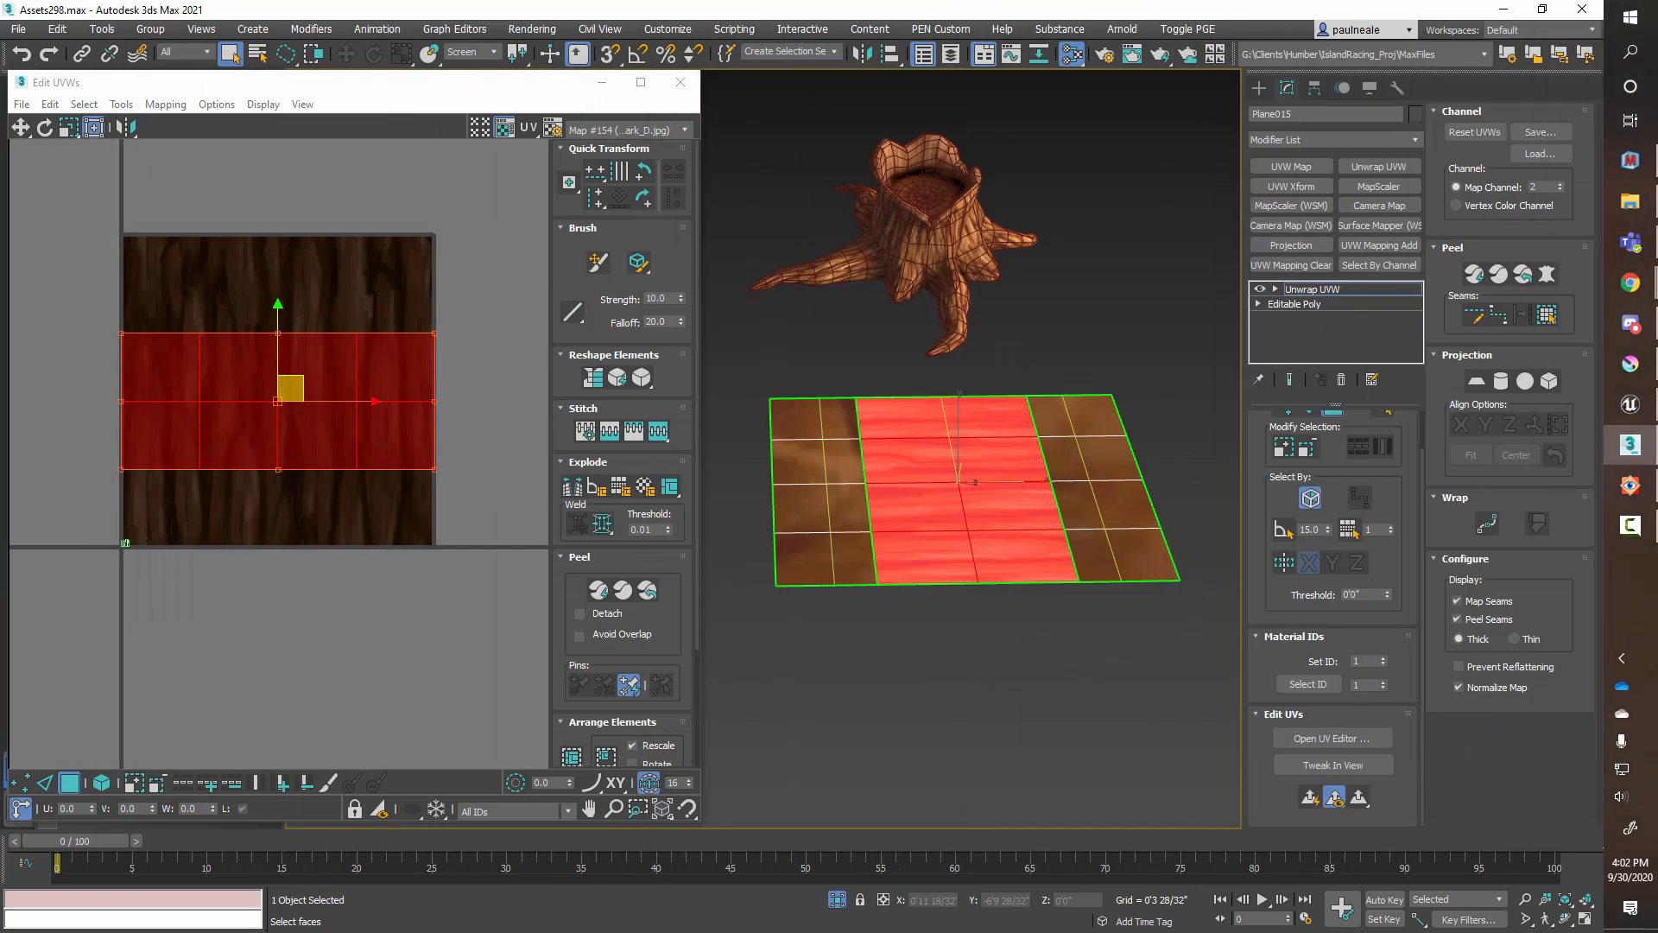
Step: Stretch the middle UV element taller, and scale it down to sit inside the bark tile's edges
scroll(1091, 578, "up", 8)
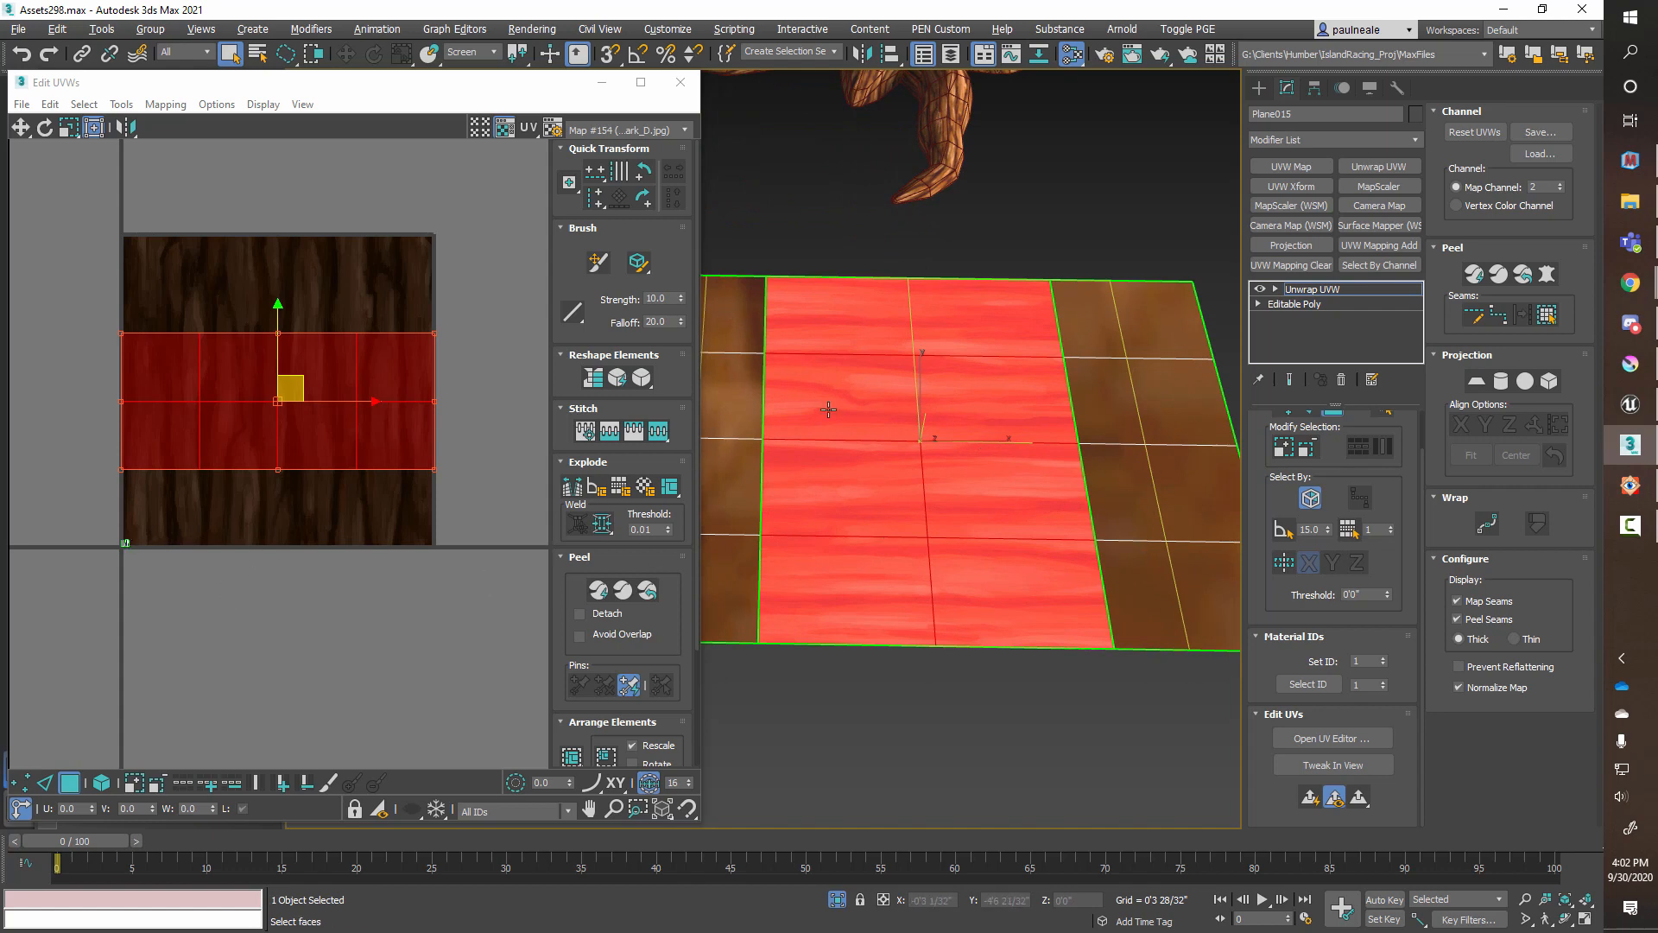
mouse_move(1103, 659)
middle_mouse_down("alt")
mouse_move(1180, 650)
mouse_move(1115, 642)
middle_mouse_up("alt")
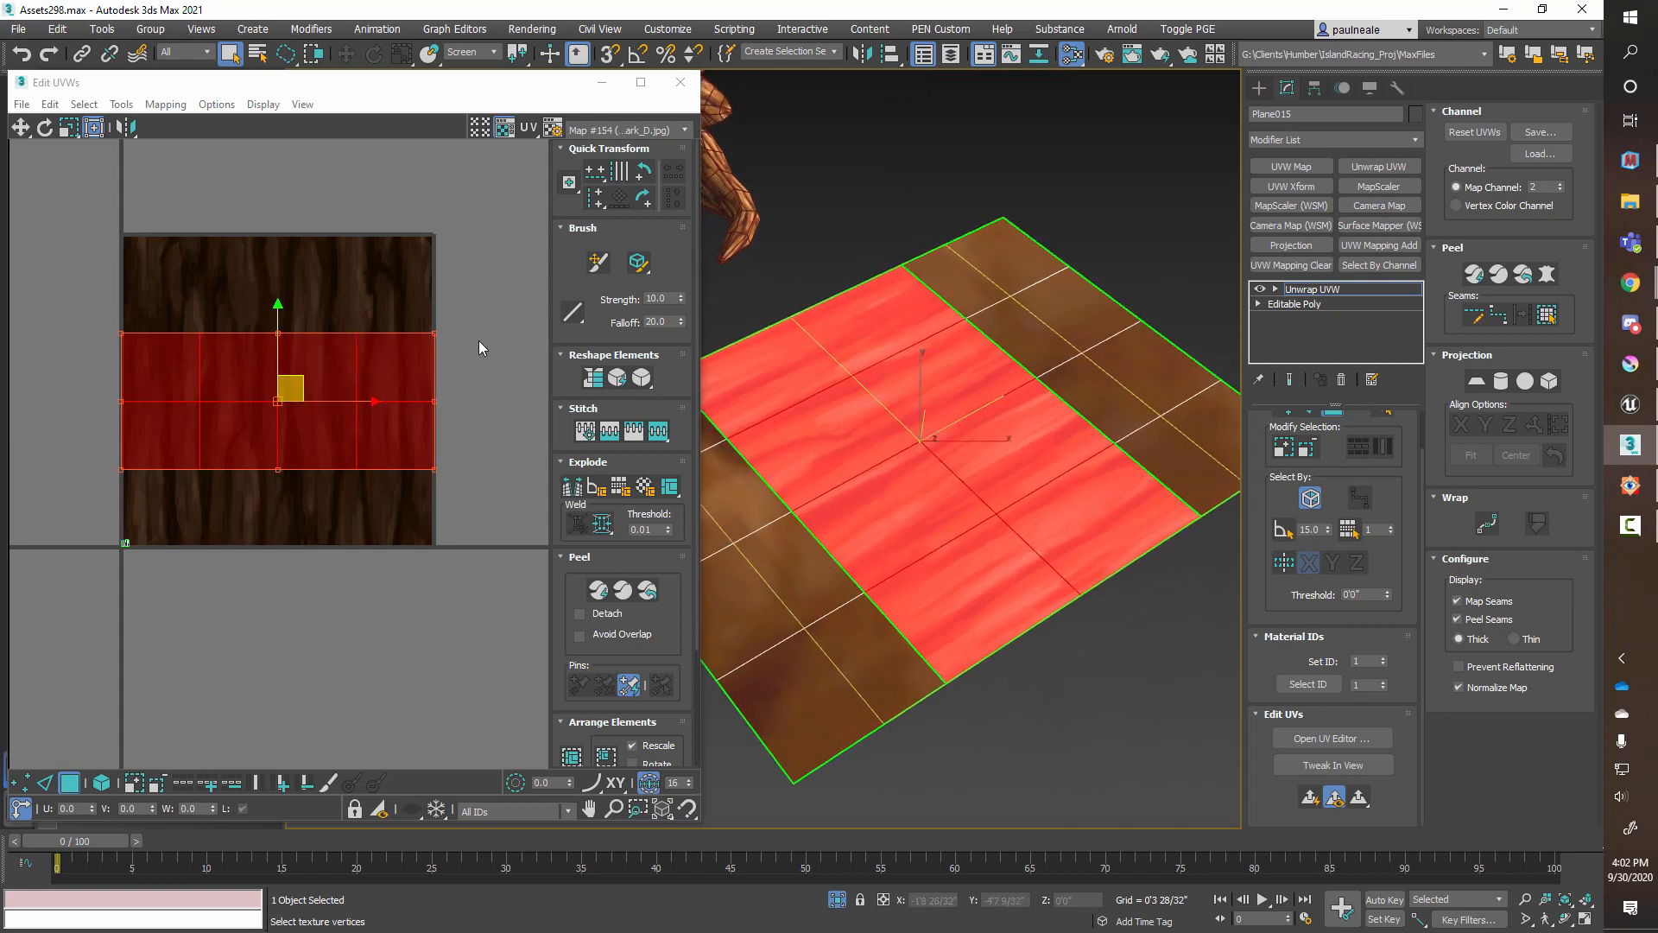
left_click_drag(434, 333, 445, 296)
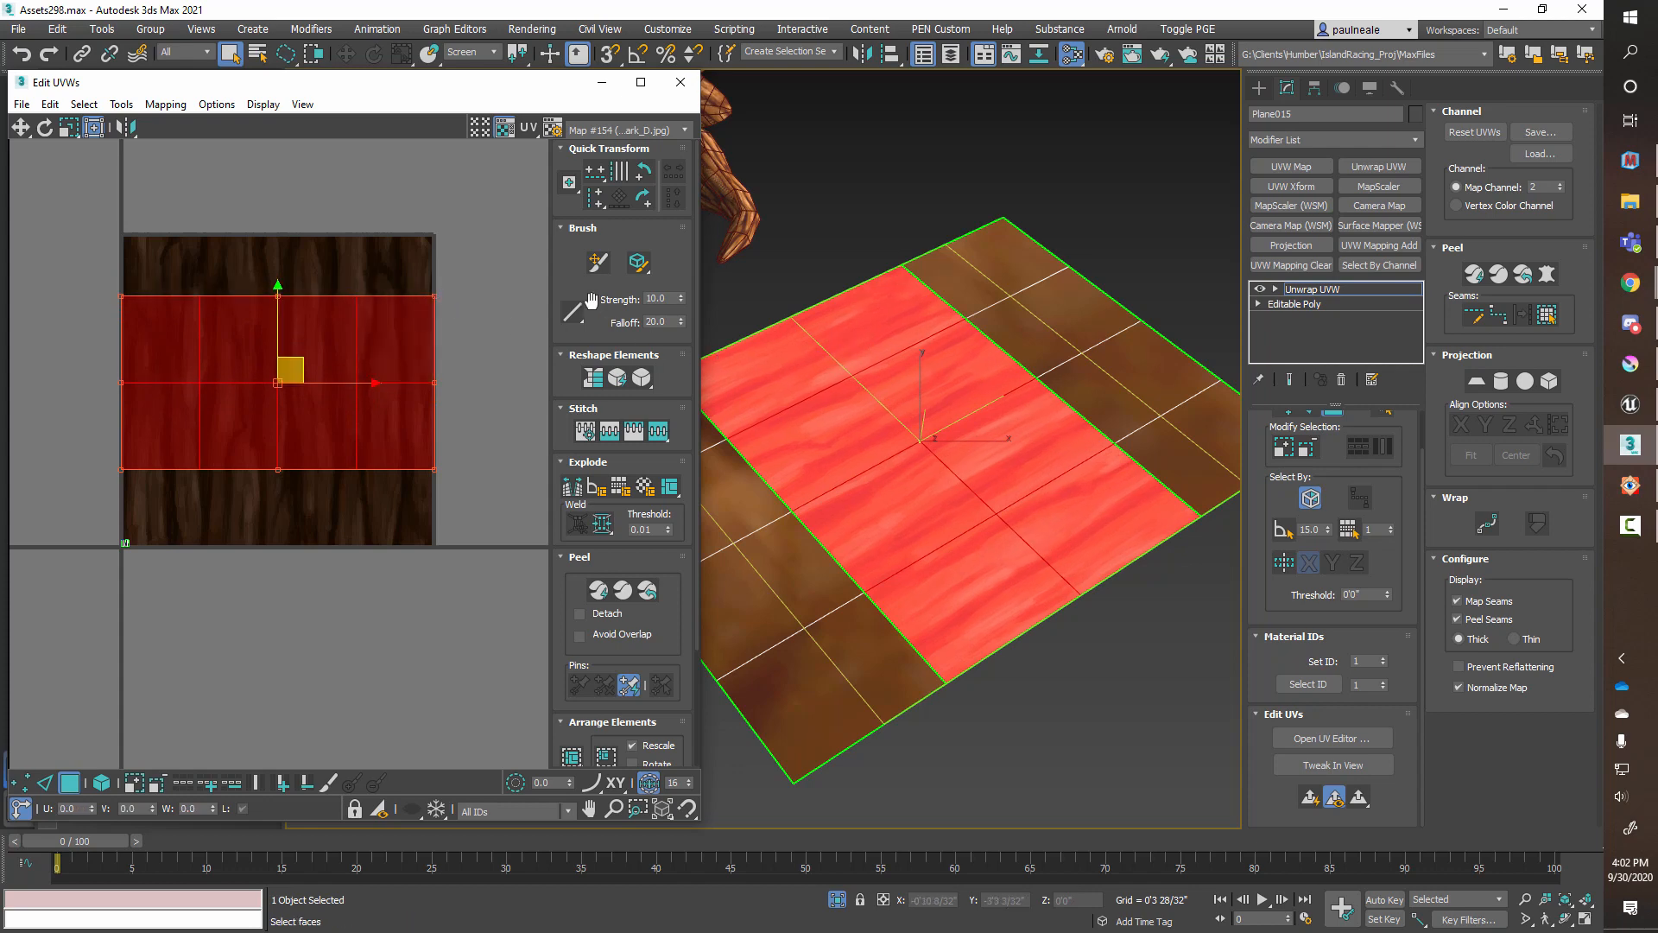
left_click_drag(437, 296, 363, 357)
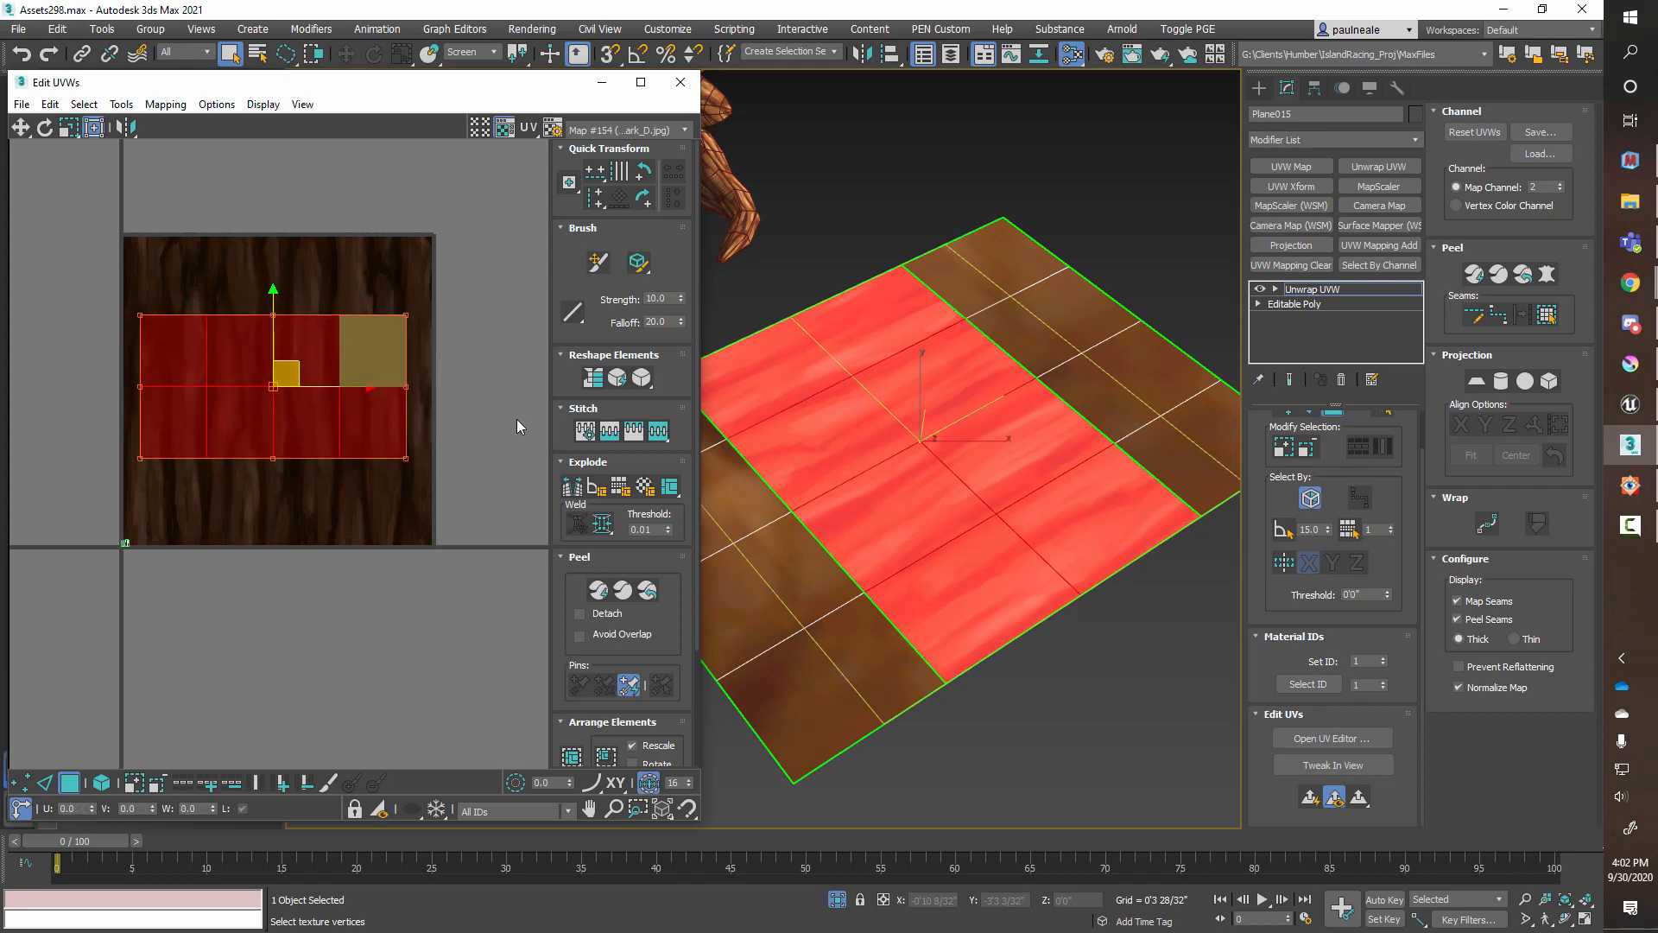
Step: Convert the plane to an Editable Poly and reopen the material editor with the bark bitmap's settings
middle_click_drag(1113, 612, 1087, 610, "alt")
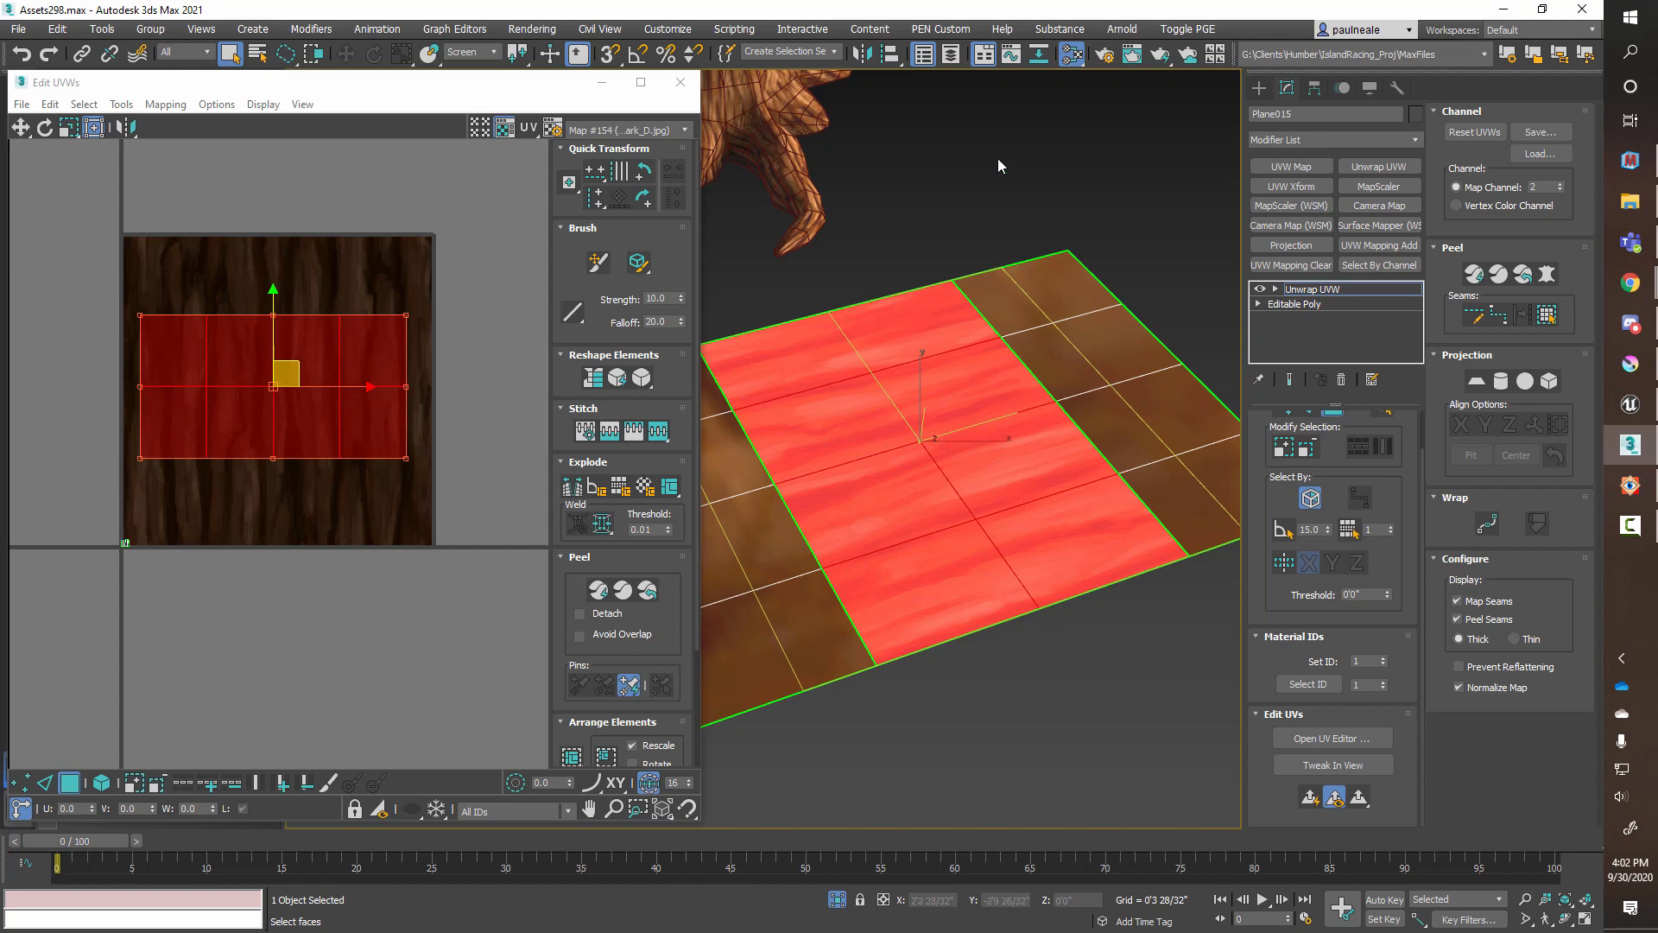
right_click(916, 417)
mouse_move(1019, 600)
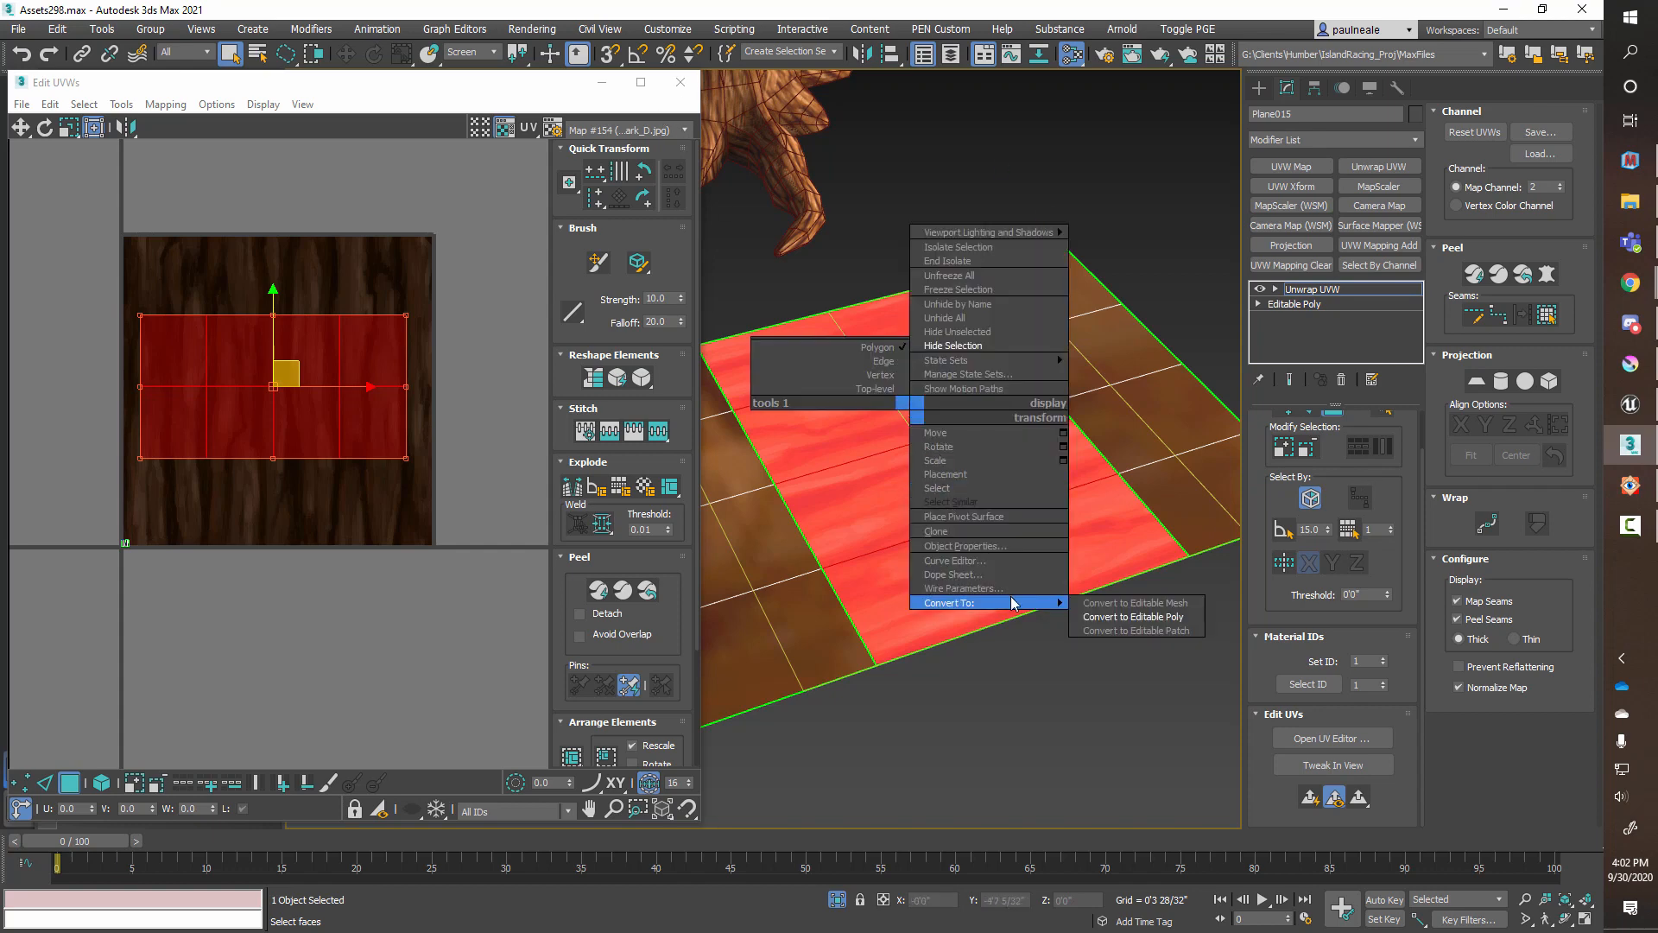
left_click(1131, 618)
middle_click_drag(998, 466, 922, 440)
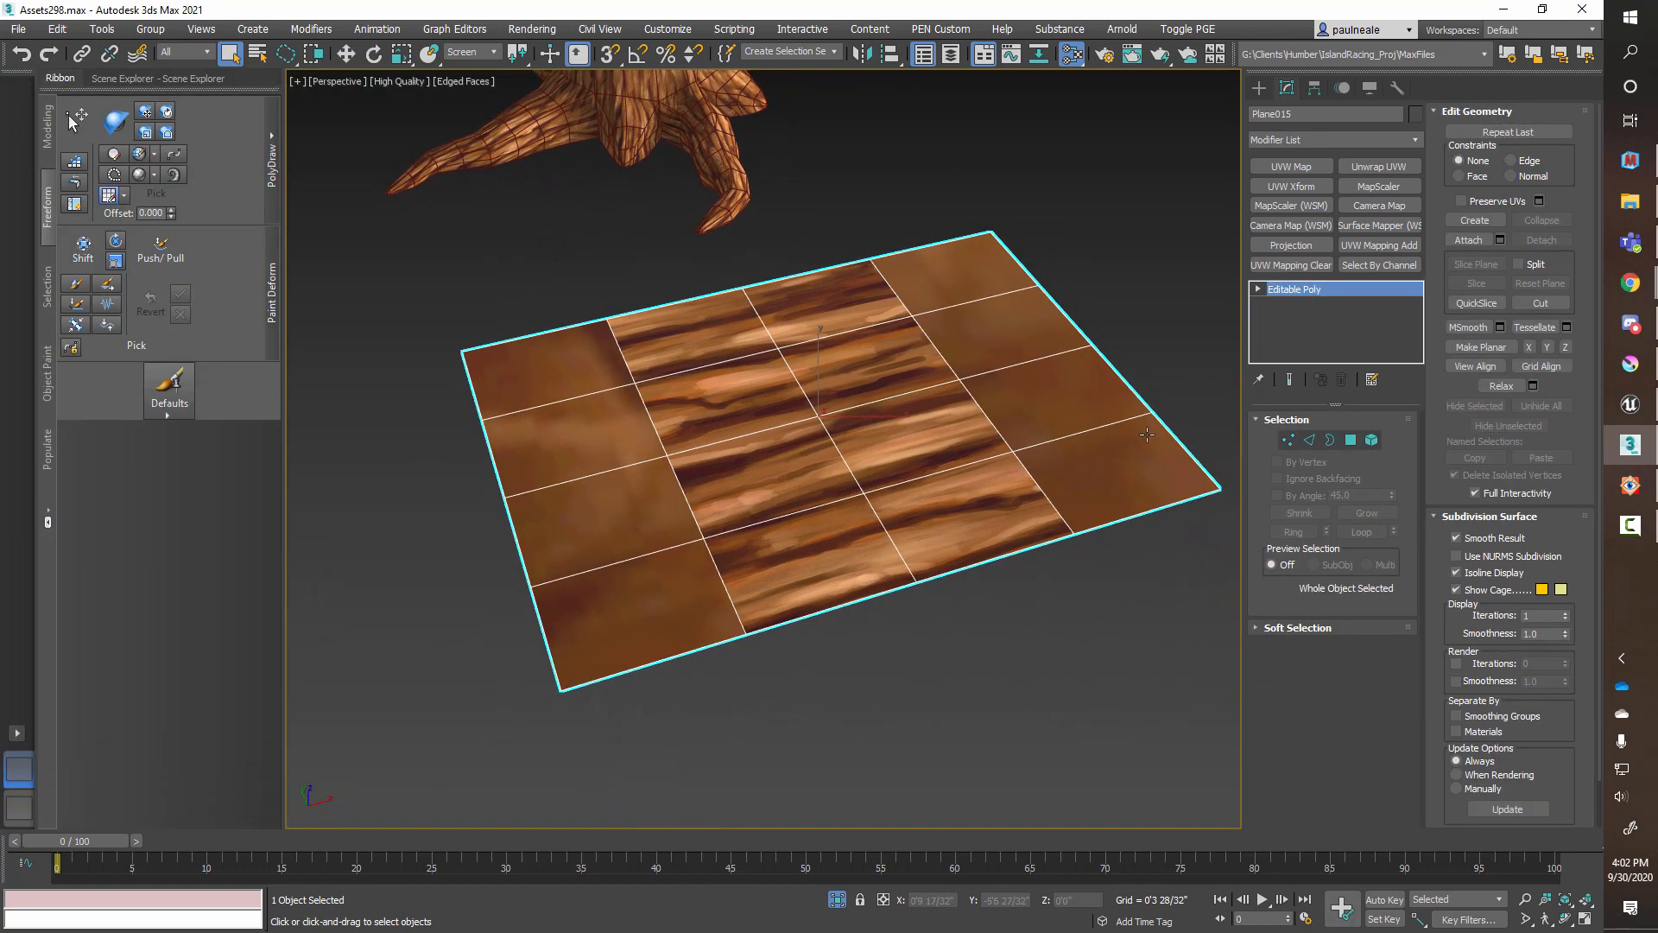
key("m")
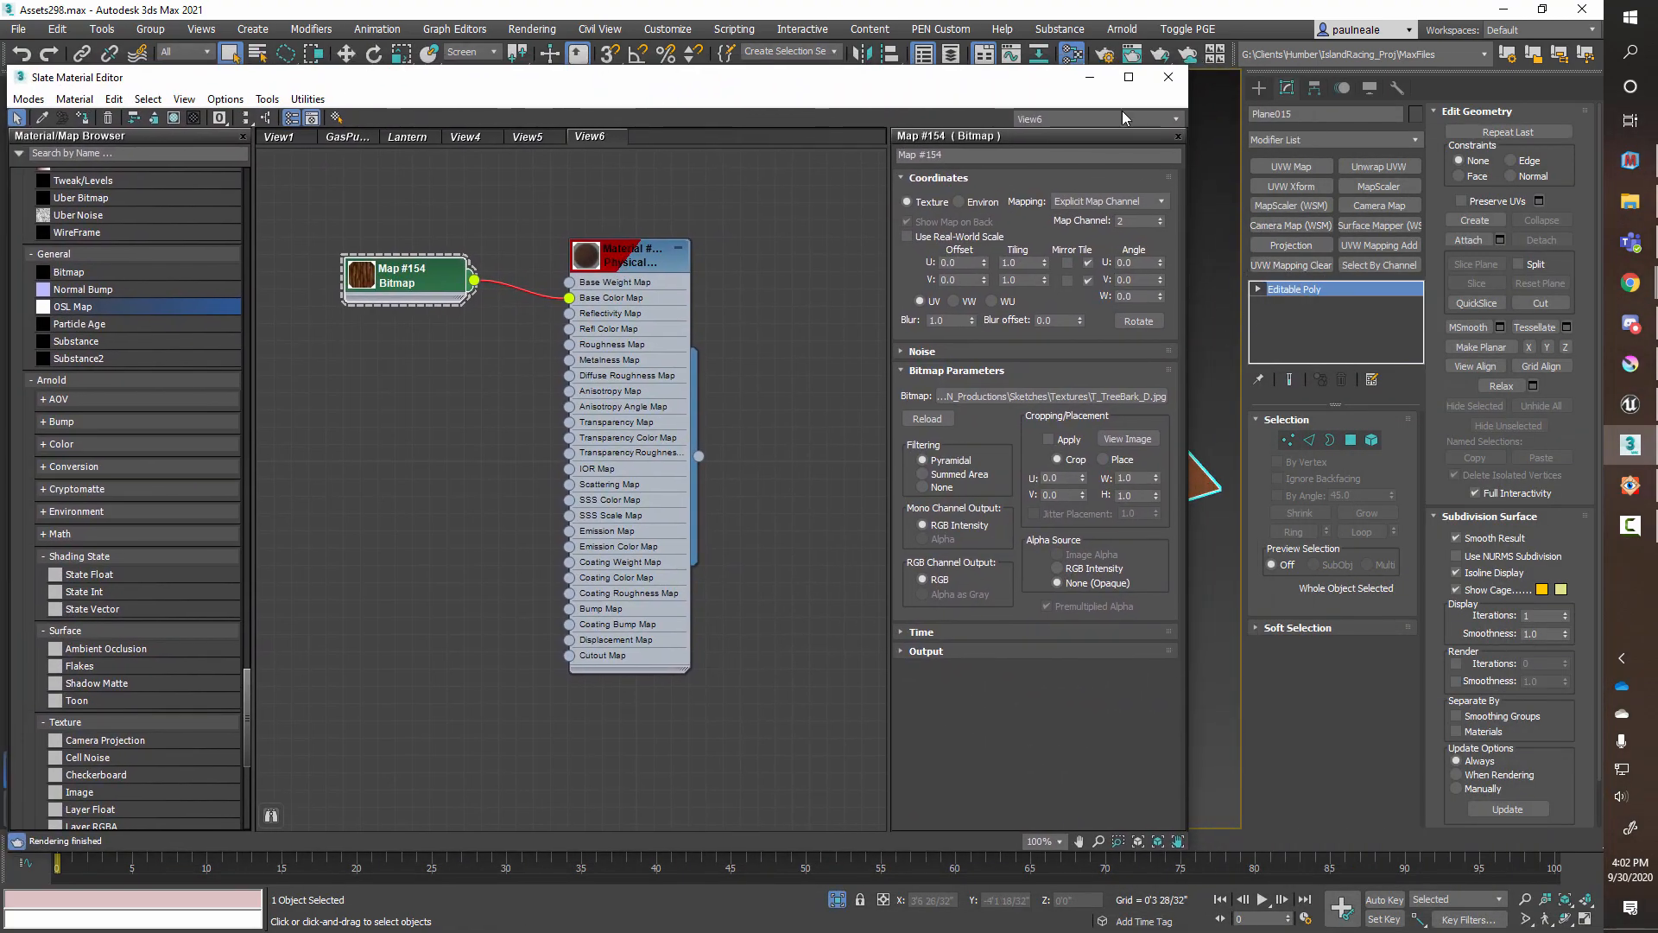
Step: Narrow the material editor beside the plane and compare the bark bitmap's map channels 1 and 2, ending on 1
left_click_drag(986, 155, 890, 167)
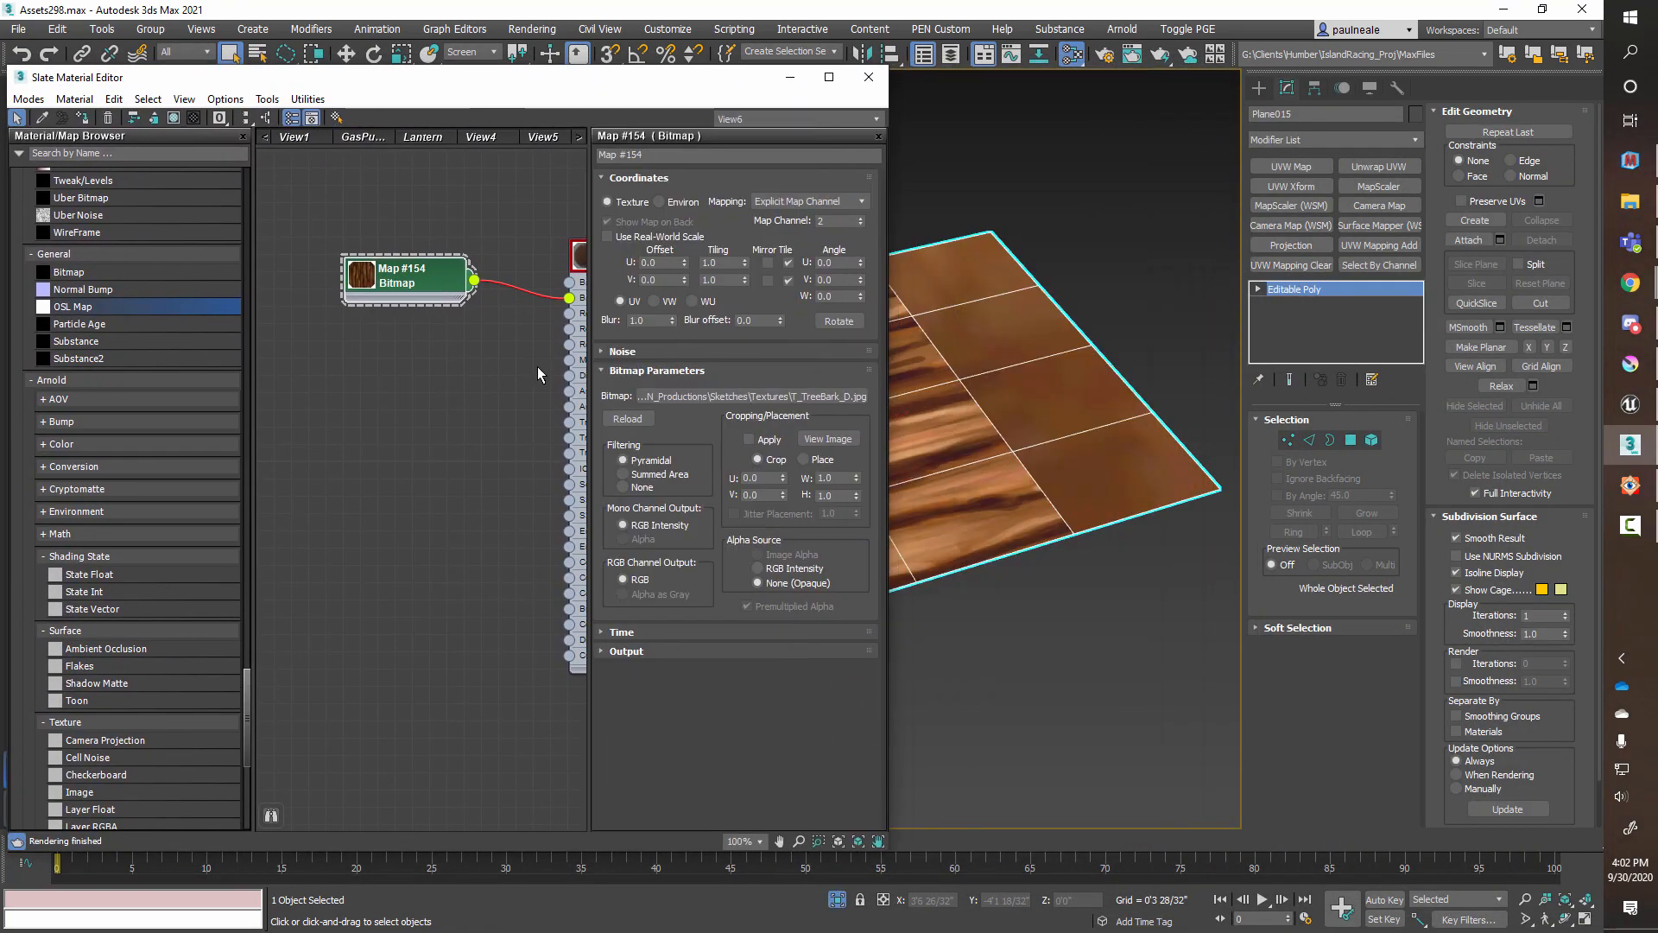
middle_click_drag(537, 366, 423, 358)
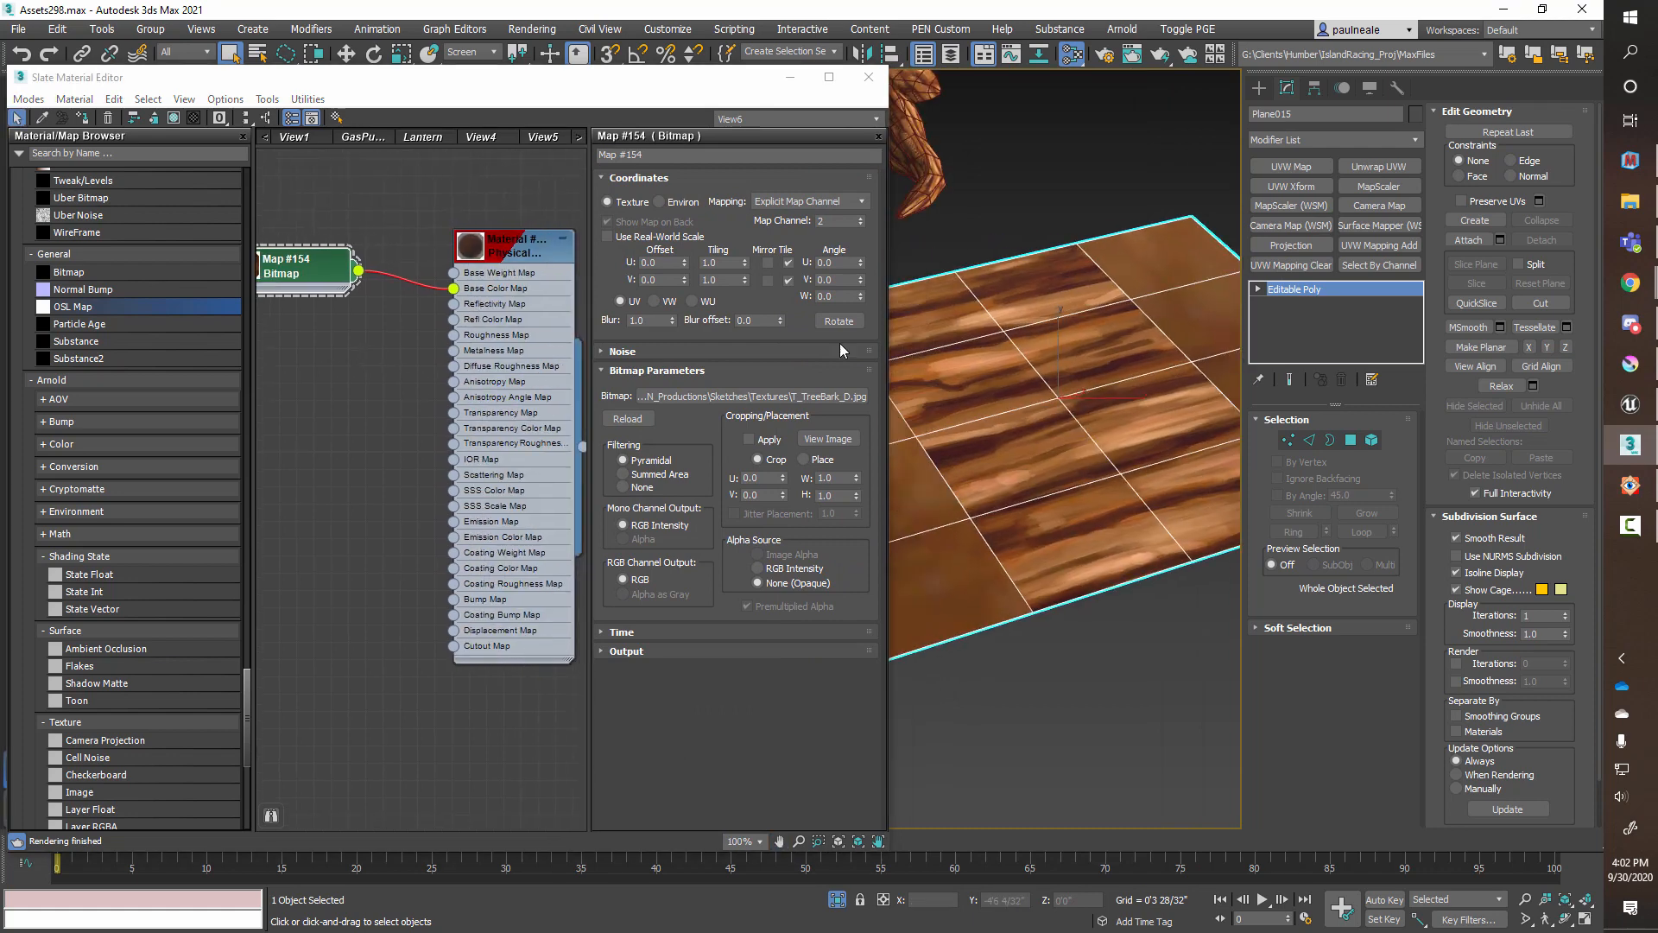
left_click(862, 224)
middle_click_drag(1119, 432, 1121, 418)
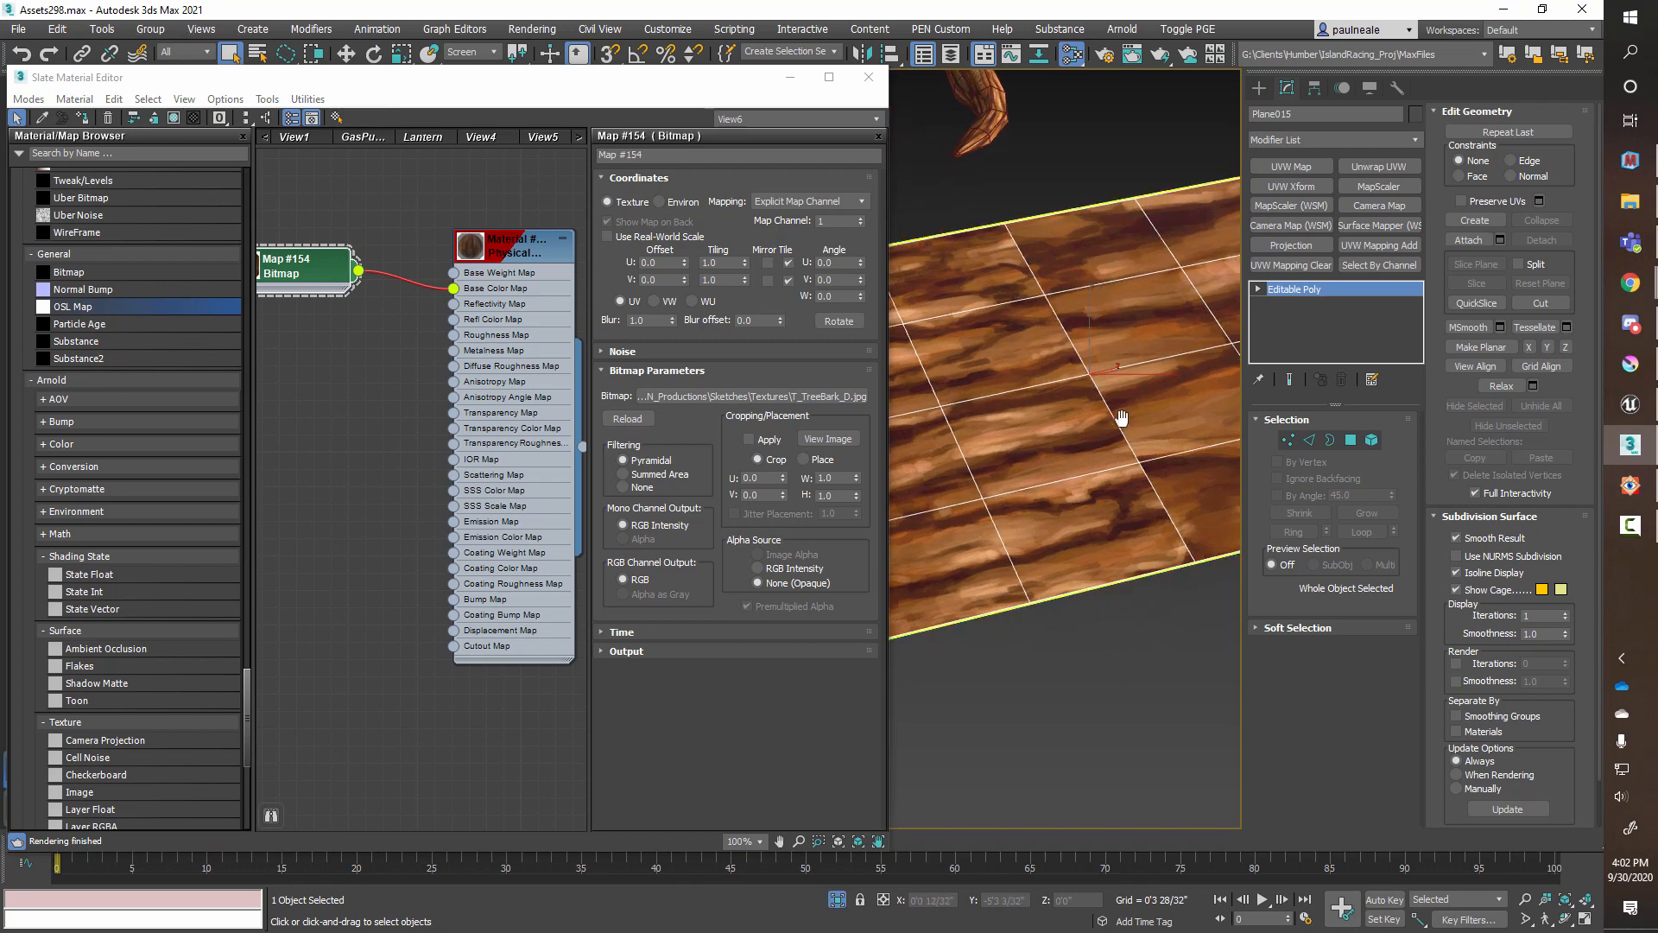
left_click(861, 219)
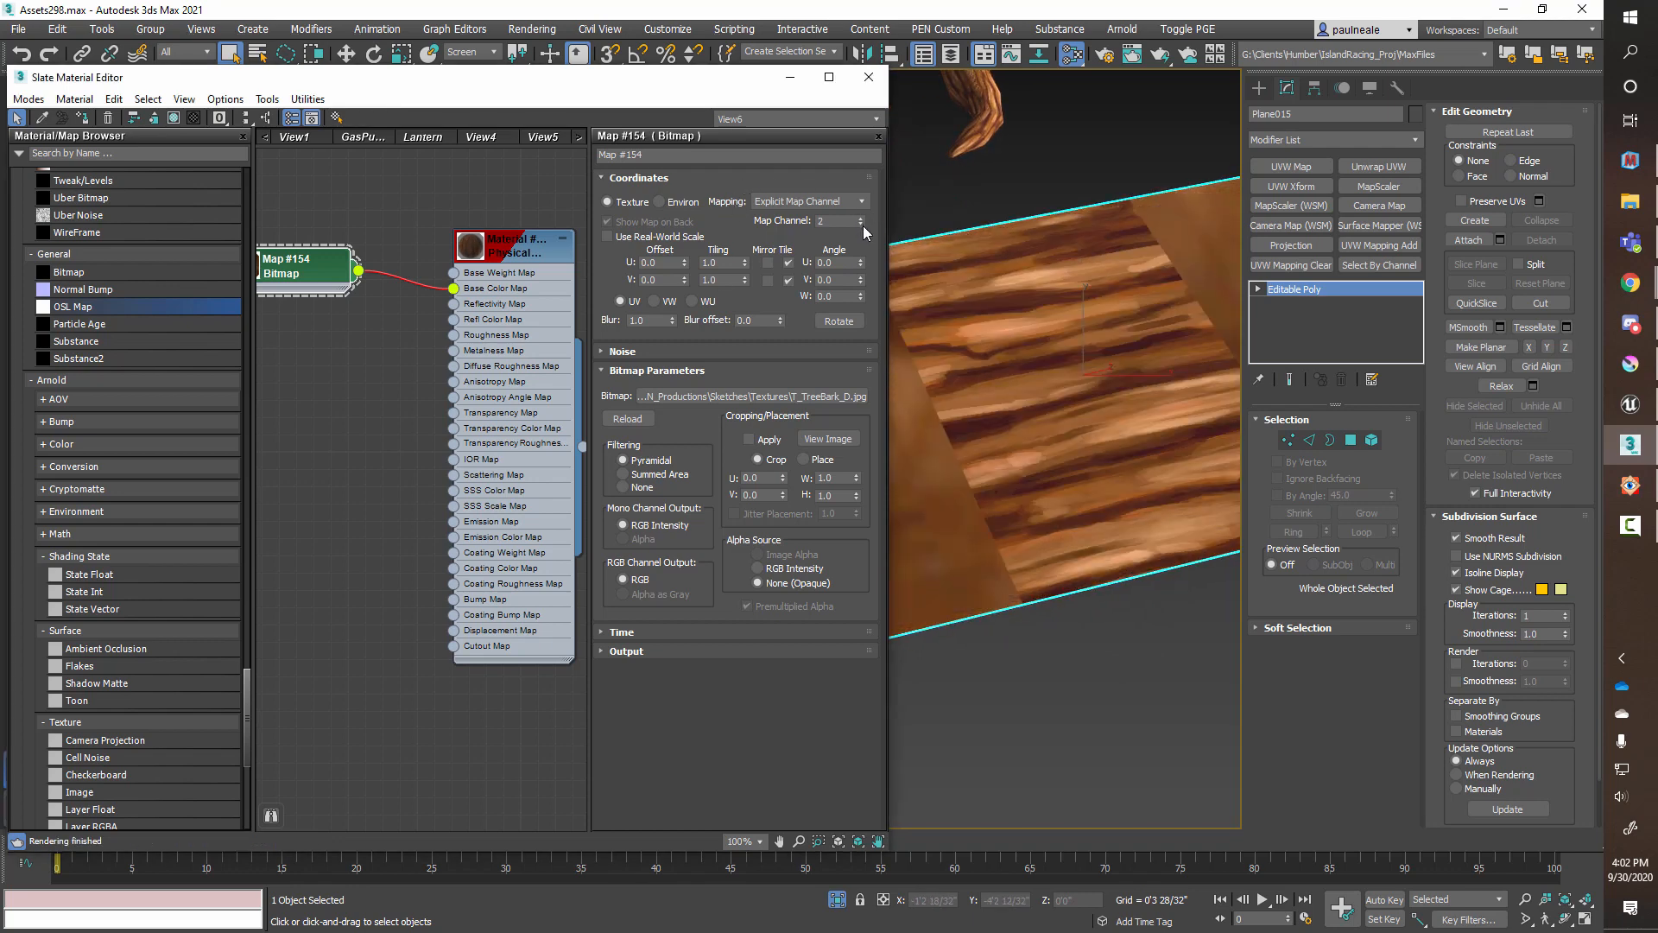
left_click(862, 226)
Step: Duplicate the bark bitmap node and set the copy's map channel to 2
middle_click_drag(306, 271, 397, 252)
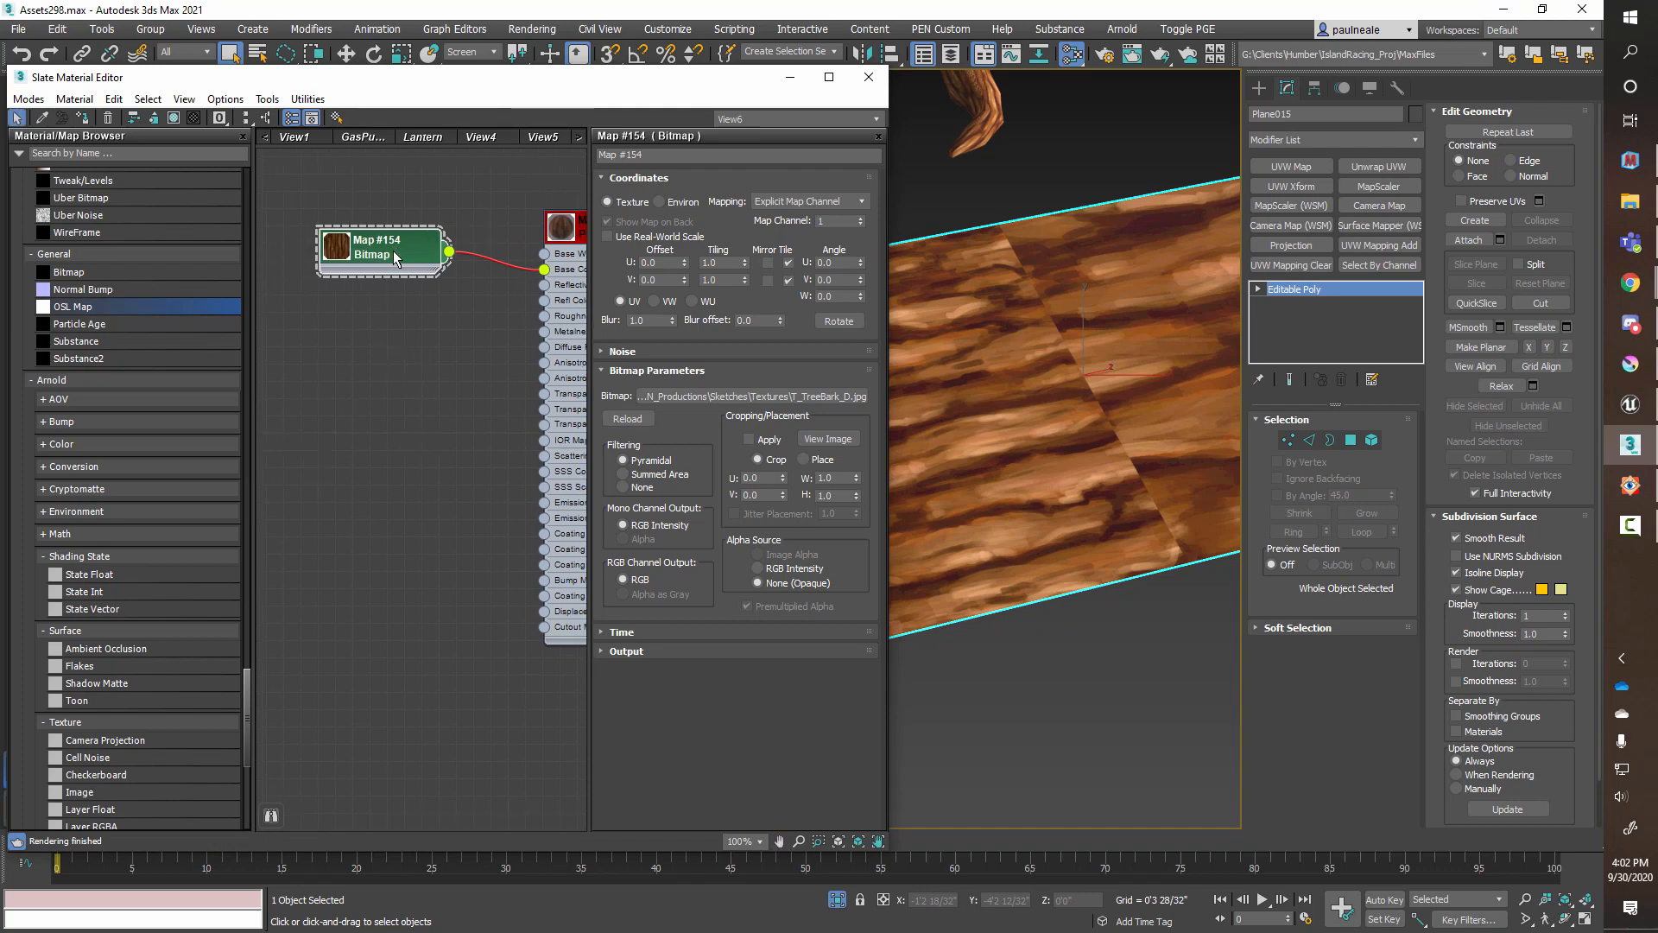
left_click_drag(397, 257, 389, 302, "shift")
double_click(391, 328)
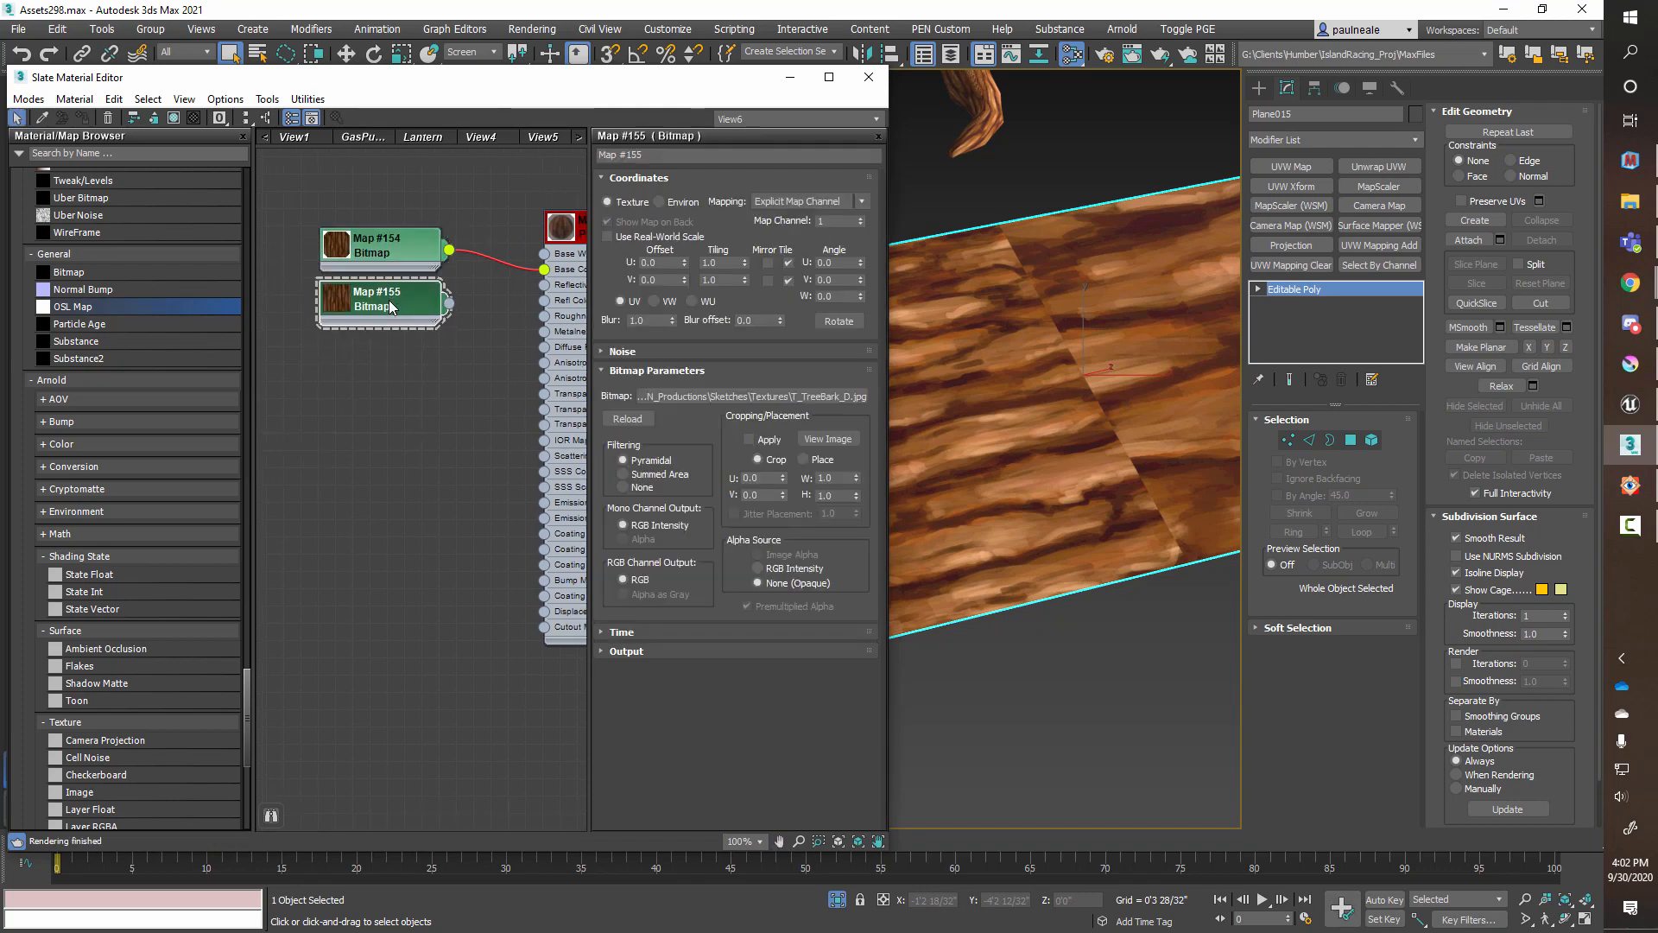
left_click(862, 219)
double_click(380, 249)
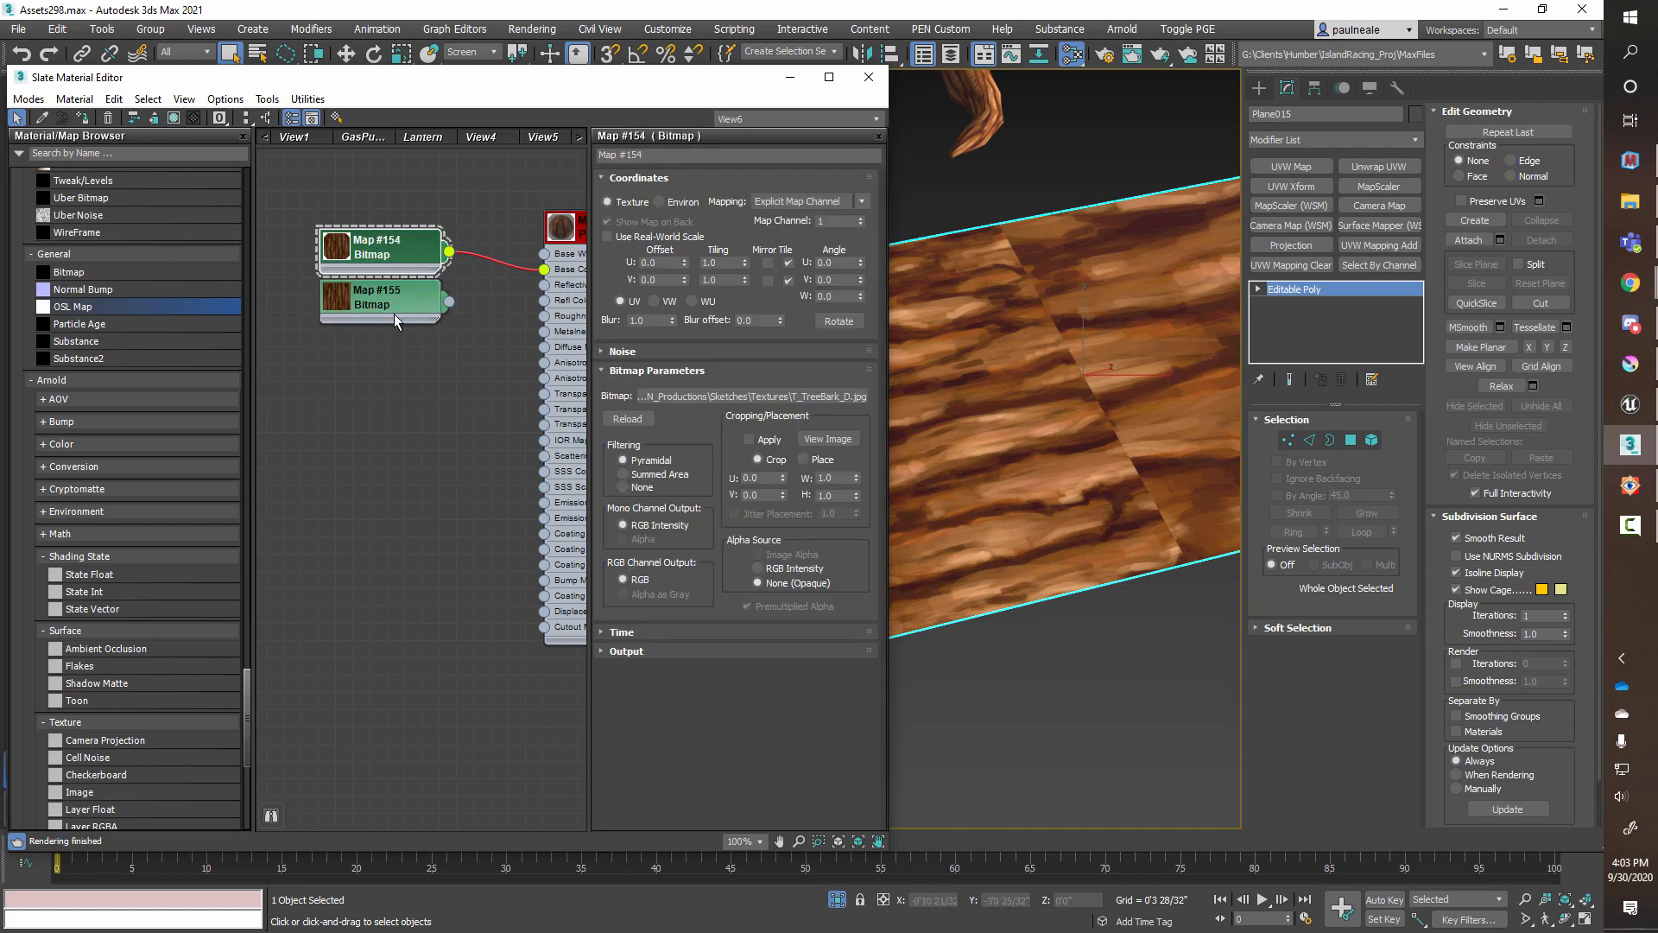
Step: Arrange the duplicate bitmap beneath the original and move both away from the material to leave room between them
left_click_drag(393, 320, 415, 357)
left_click_drag(409, 313, 340, 312)
middle_click_drag(508, 358, 542, 358)
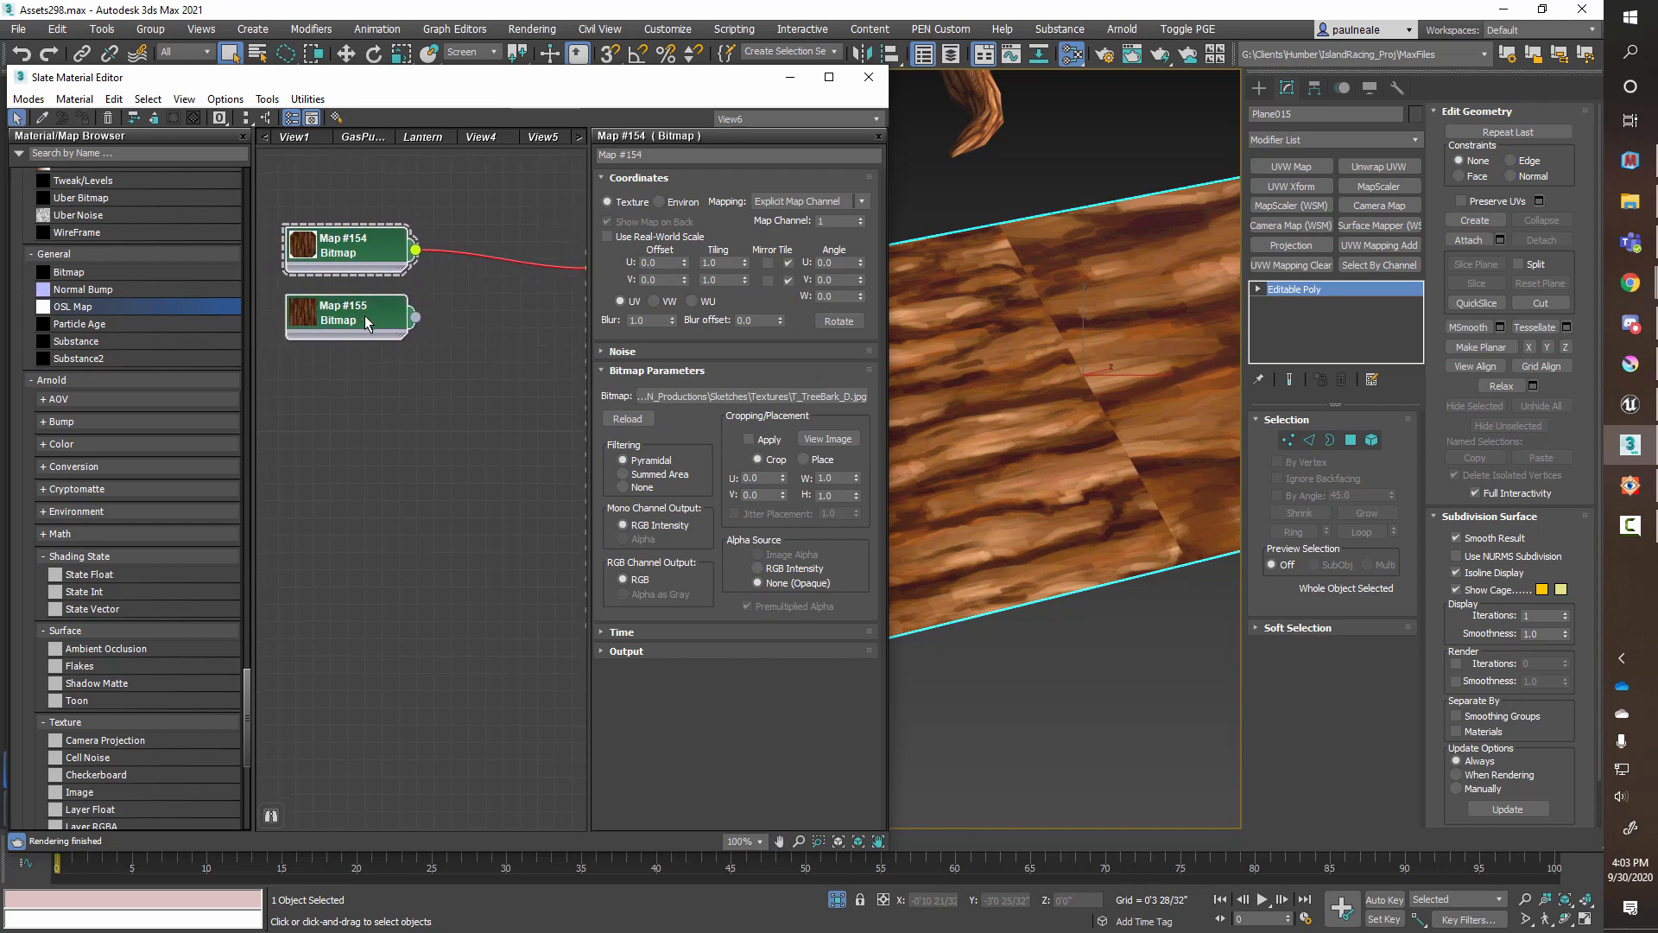
left_click_drag(365, 317, 360, 318)
middle_click_drag(478, 316, 453, 321)
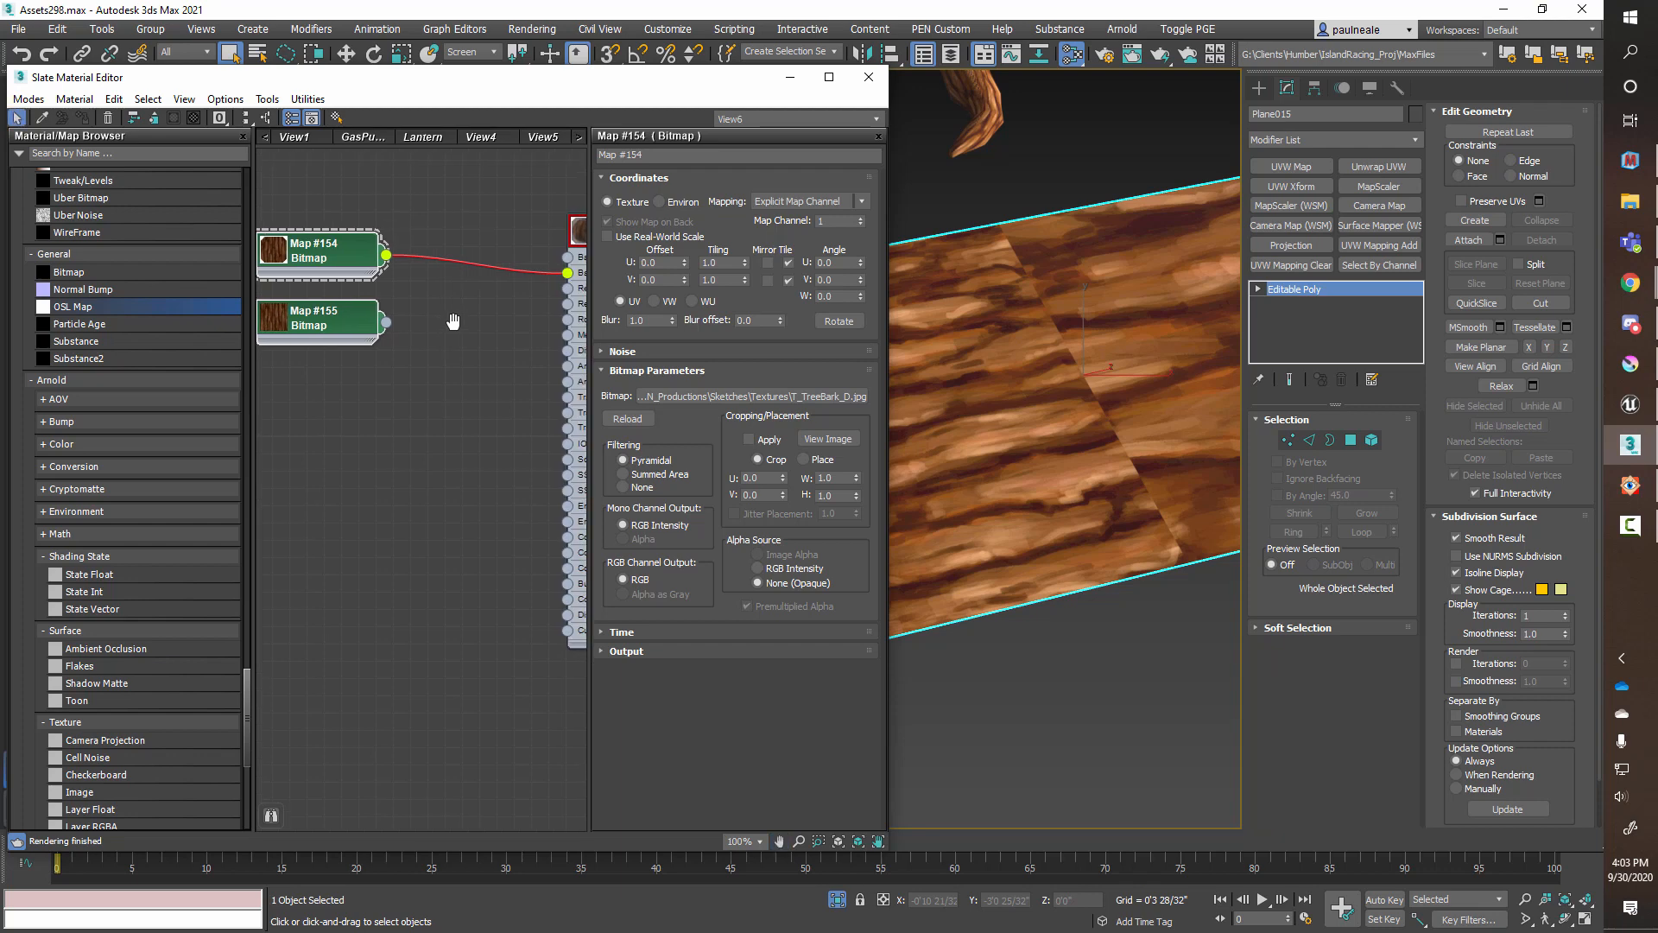
Step: Add an OSL Interpolate (color) map and place it between the two bitmaps and the material
right_click(437, 296)
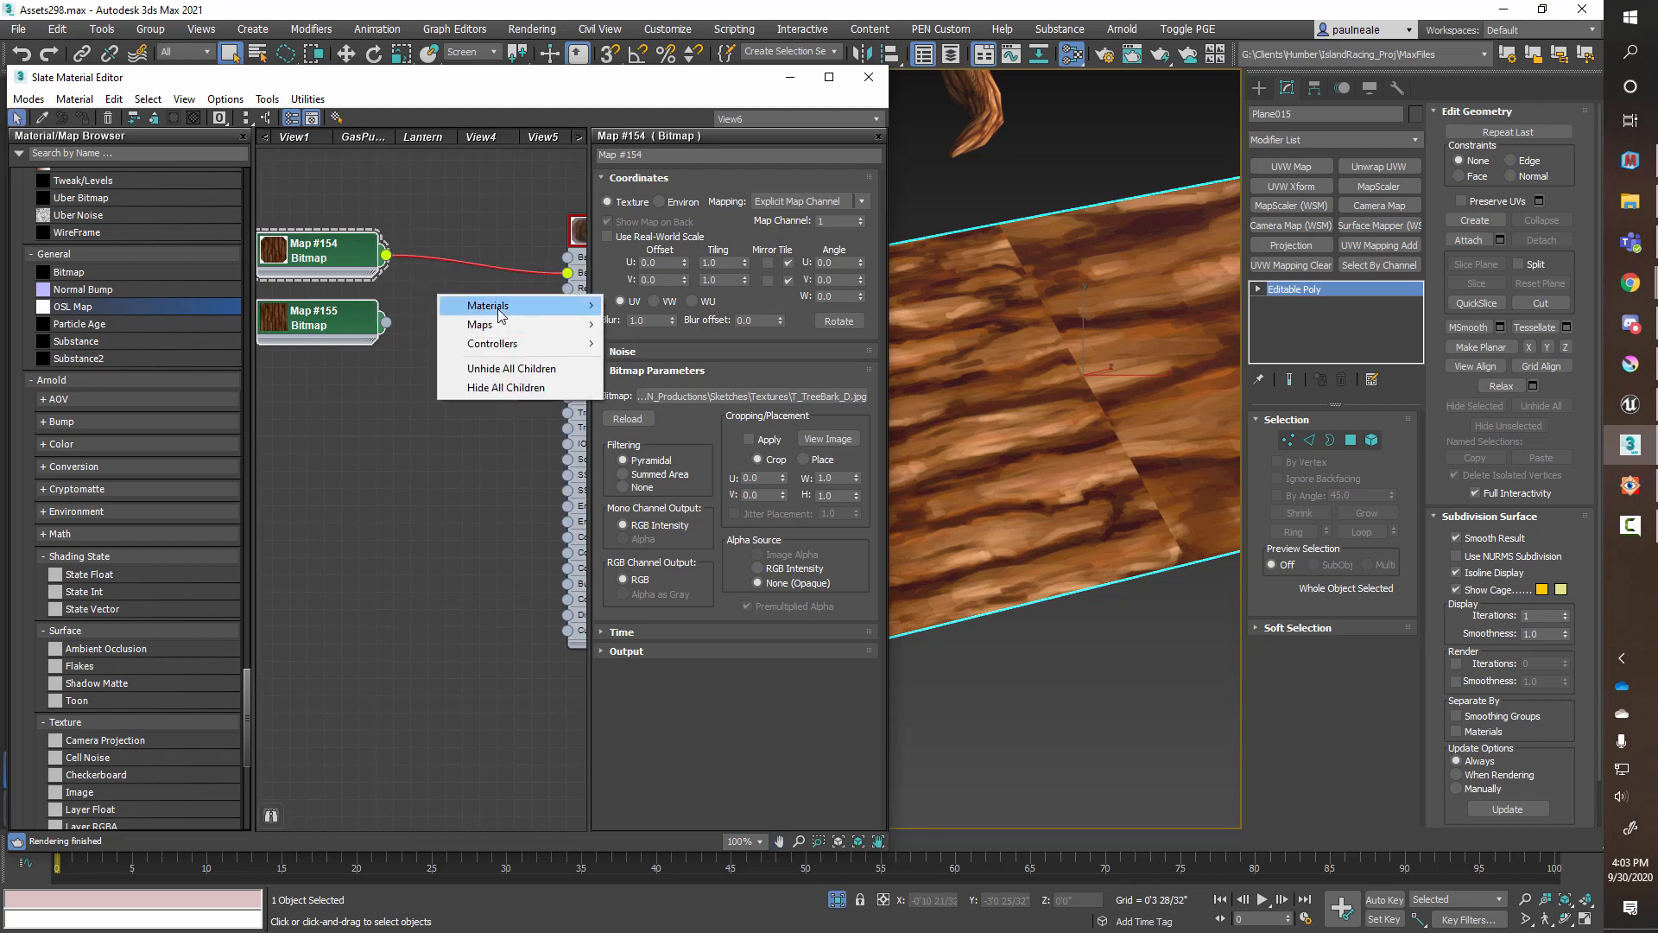
mouse_move(486, 307)
mouse_move(640, 314)
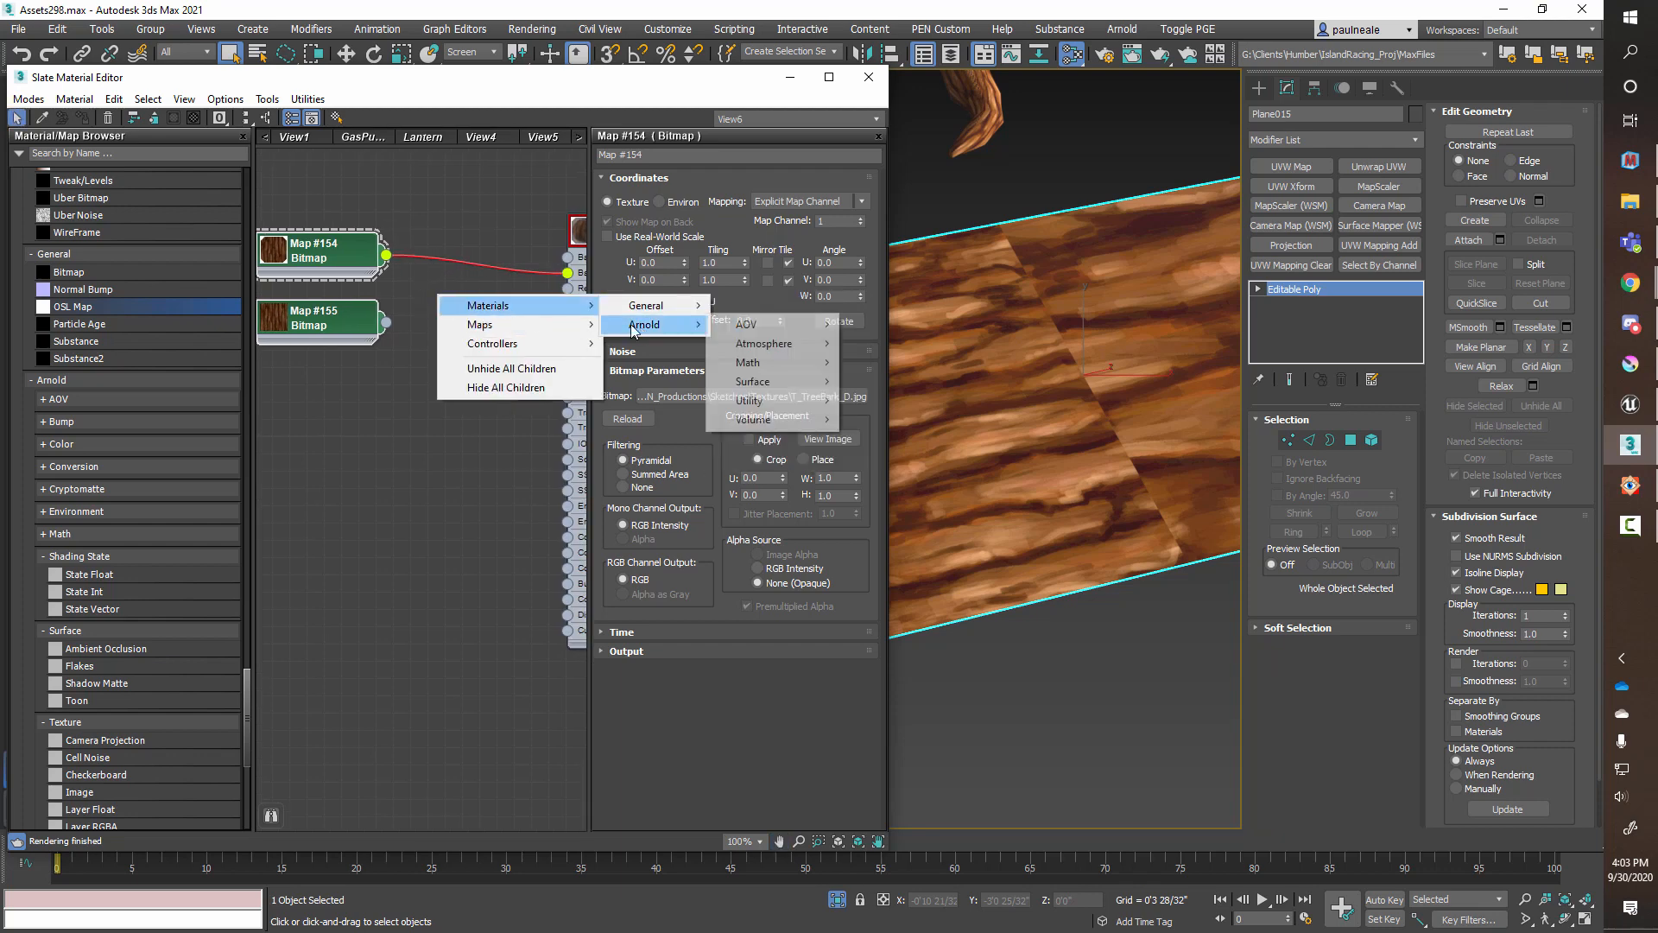
mouse_move(510, 332)
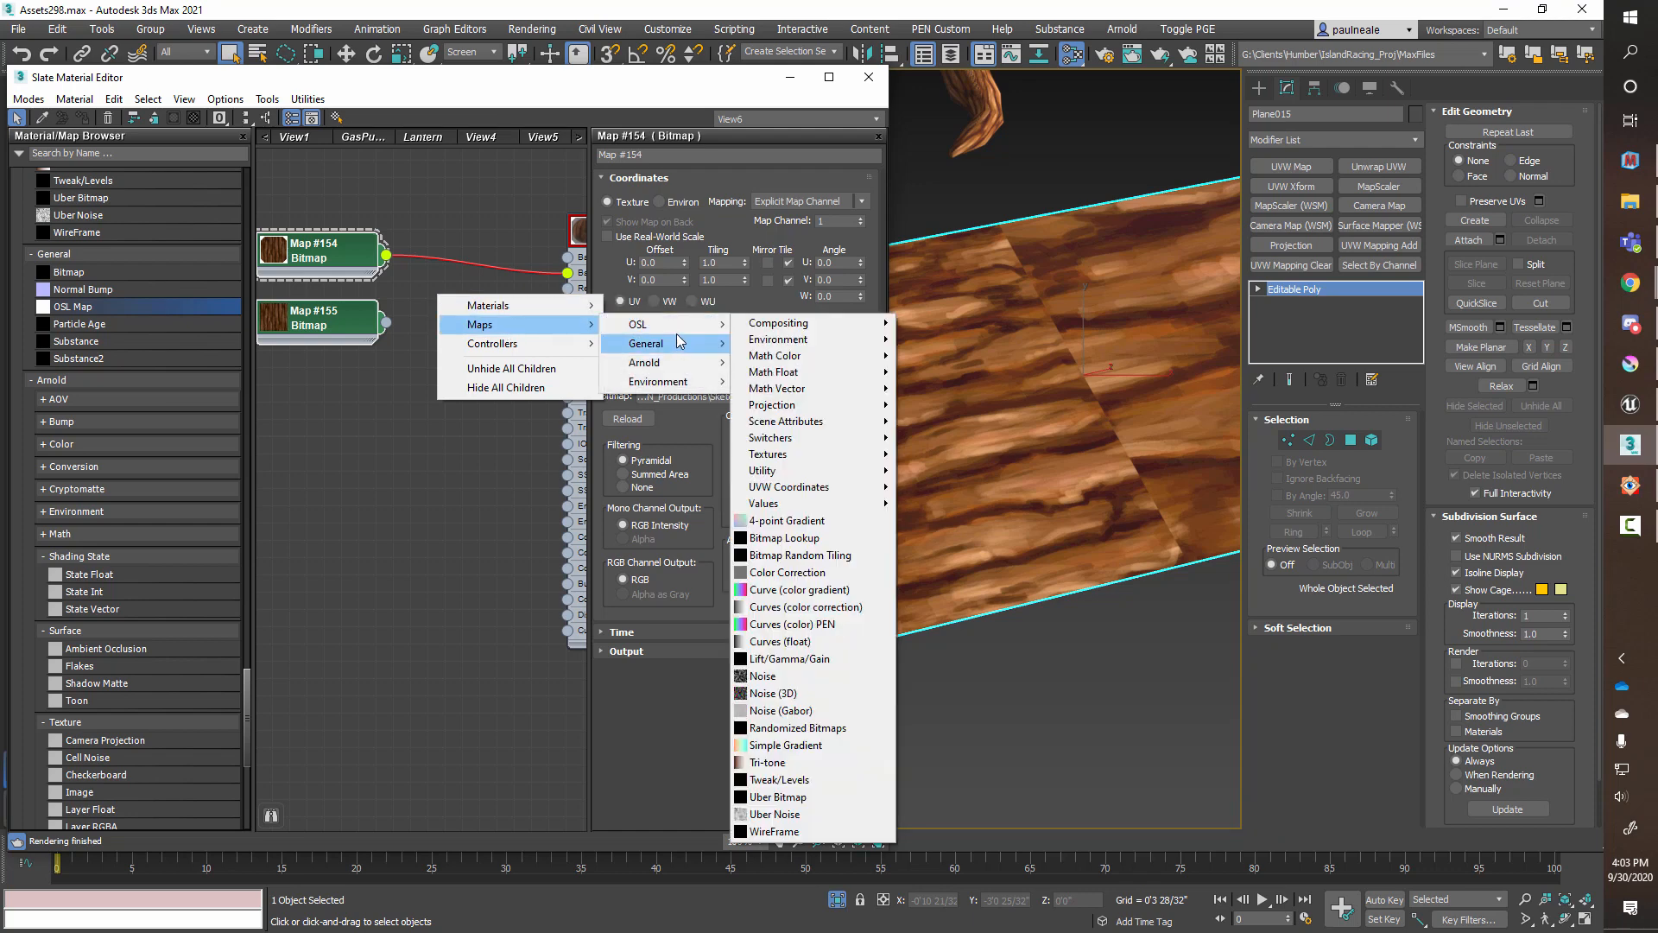
mouse_move(686, 325)
mouse_move(811, 359)
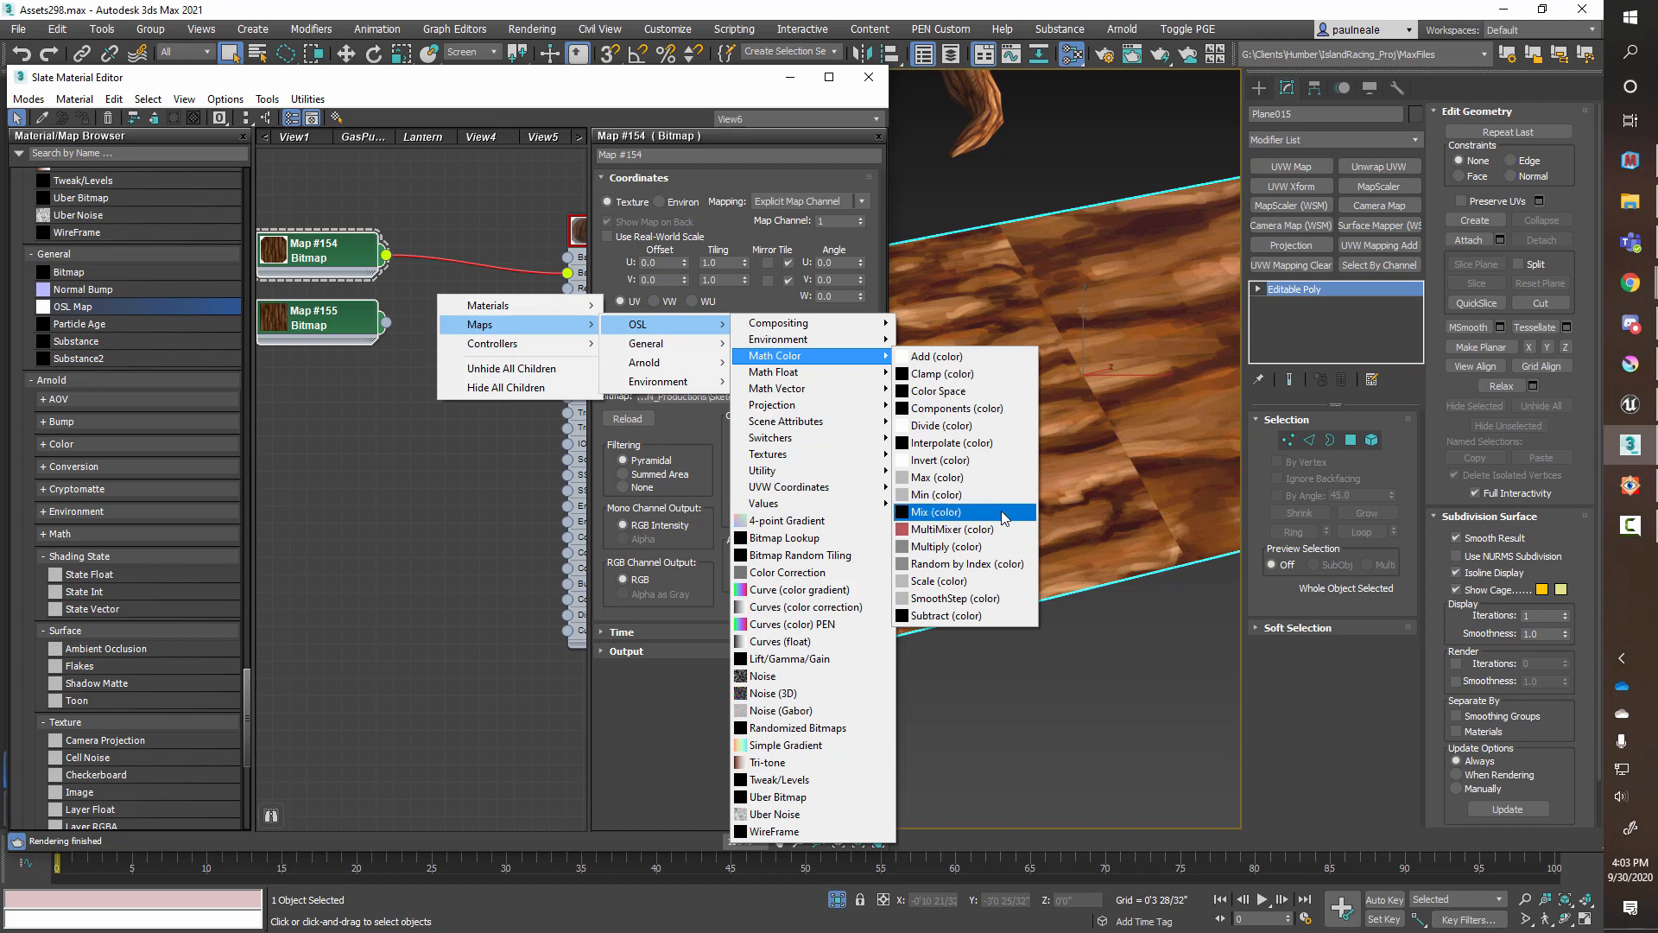
left_click(950, 443)
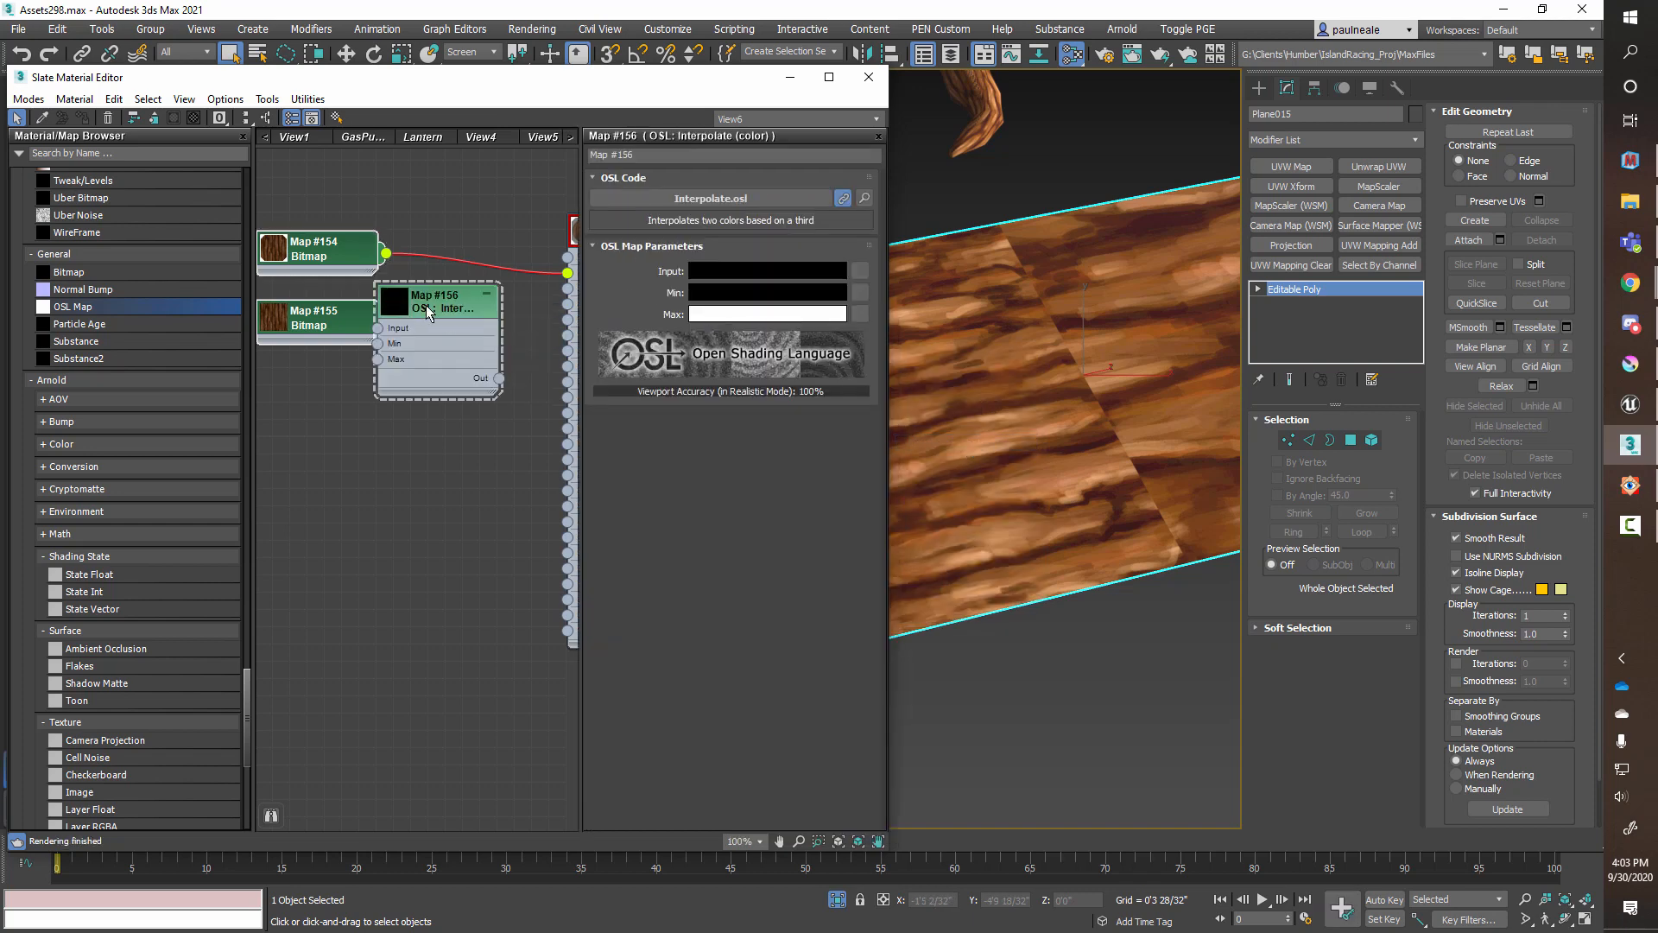
left_click_drag(430, 309, 467, 275)
left_click_drag(329, 351, 312, 326)
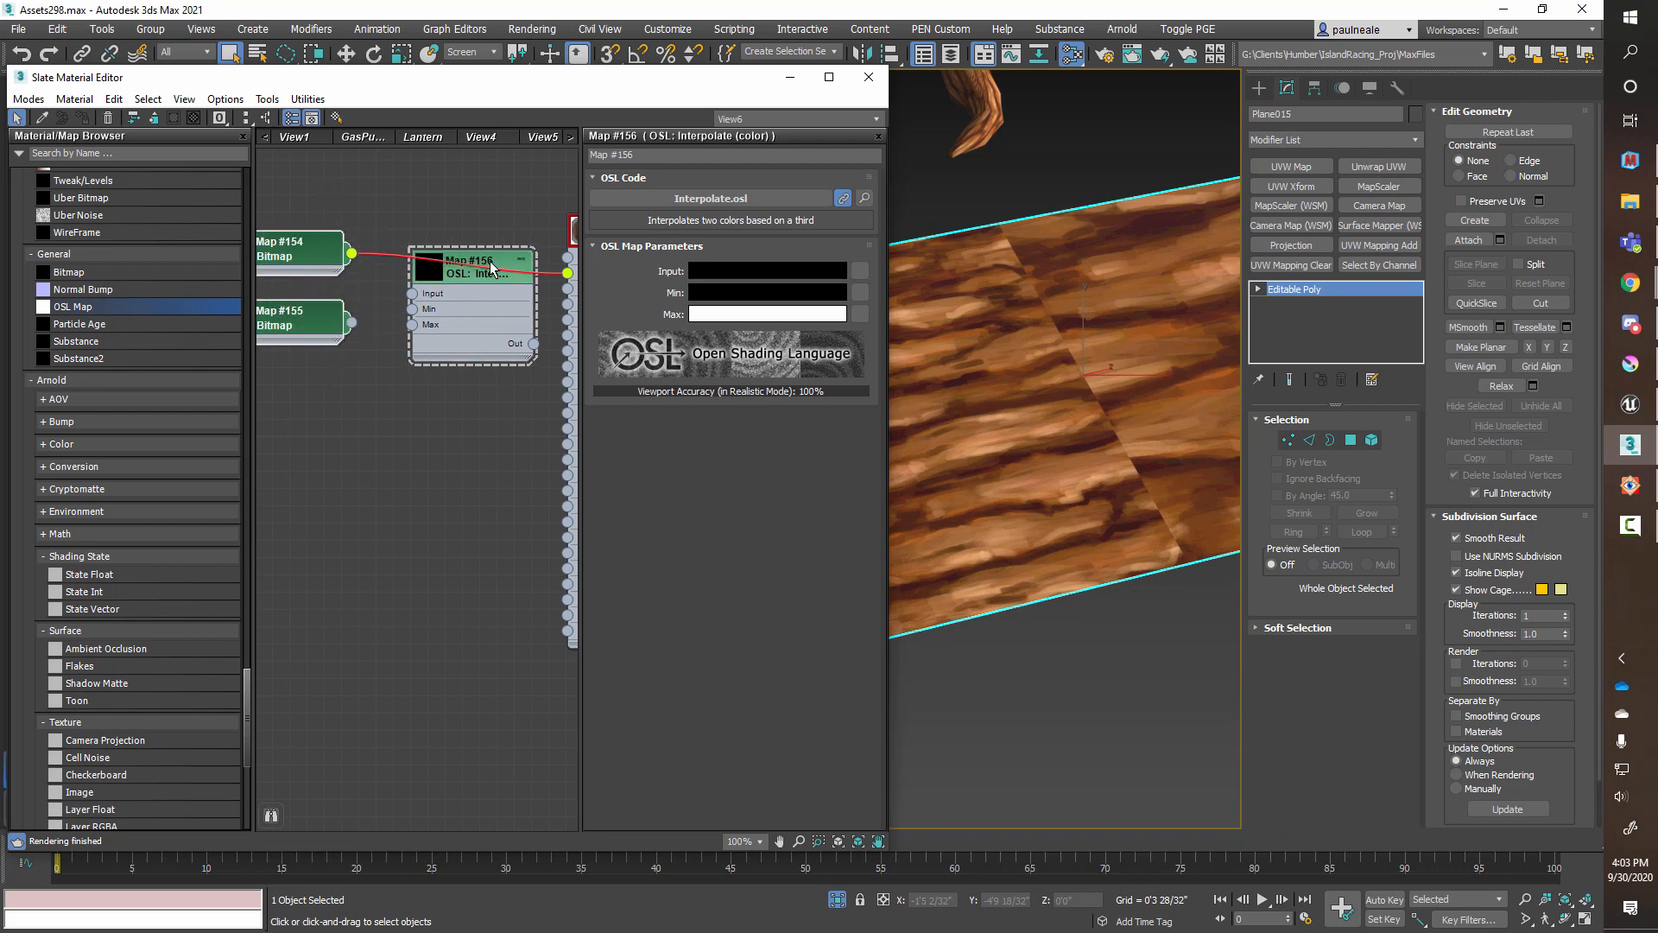
left_click_drag(491, 268, 473, 250)
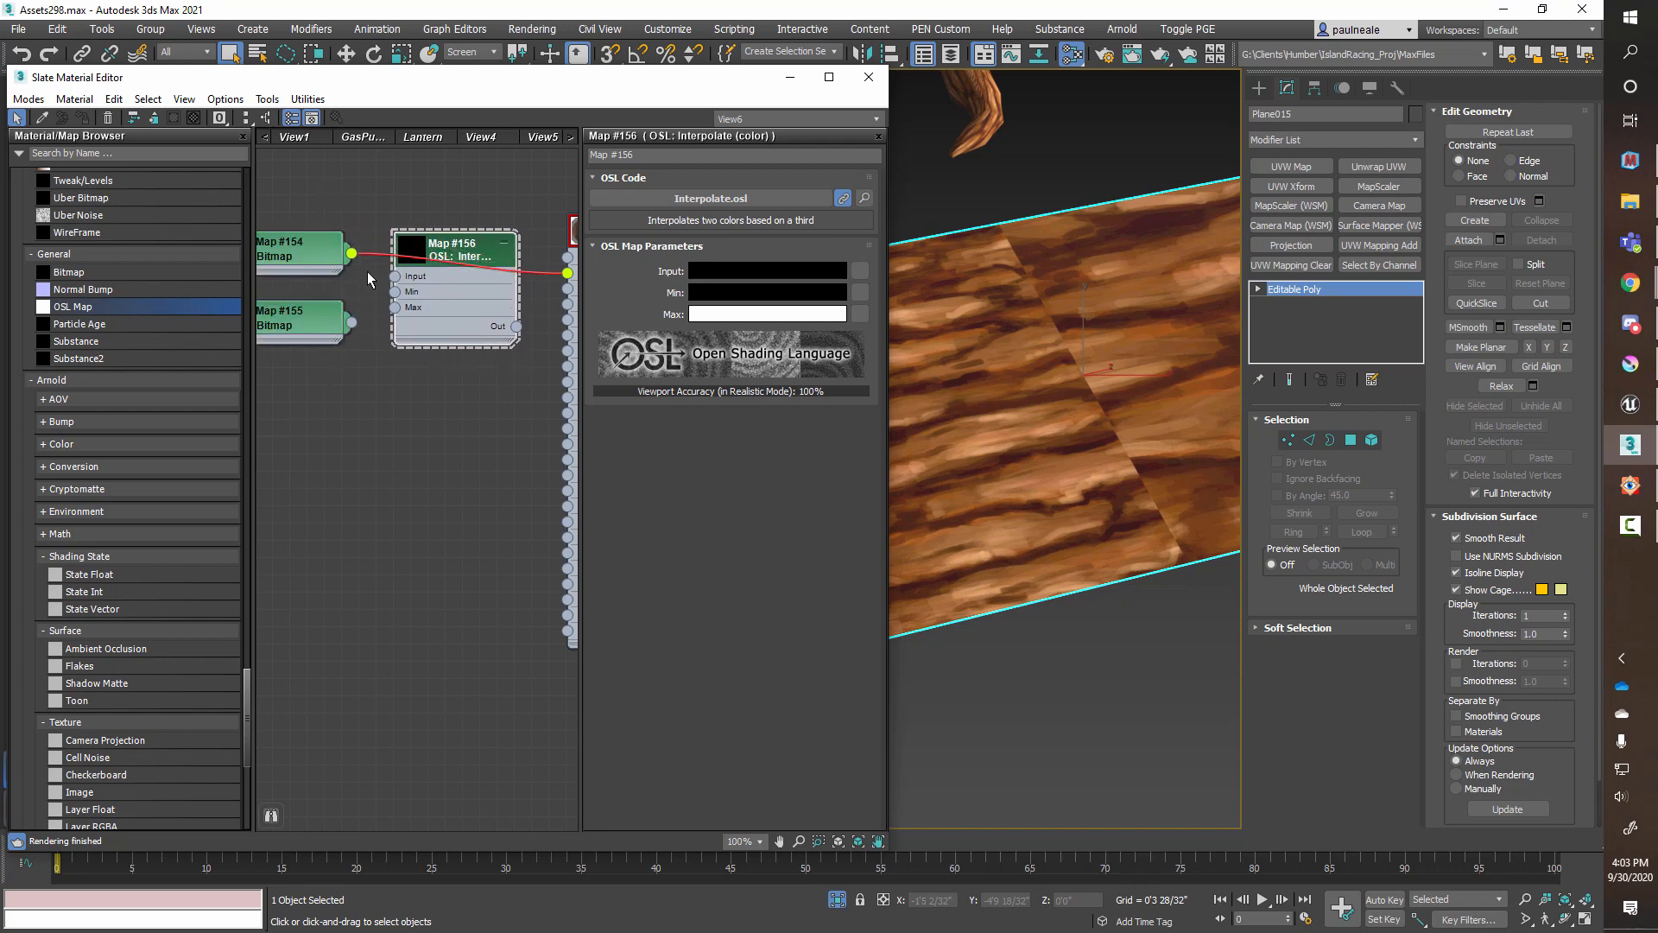
Step: Connect the original bitmap to the Interpolate node's Min input and the duplicate bitmap to its Max input
left_click(309, 247)
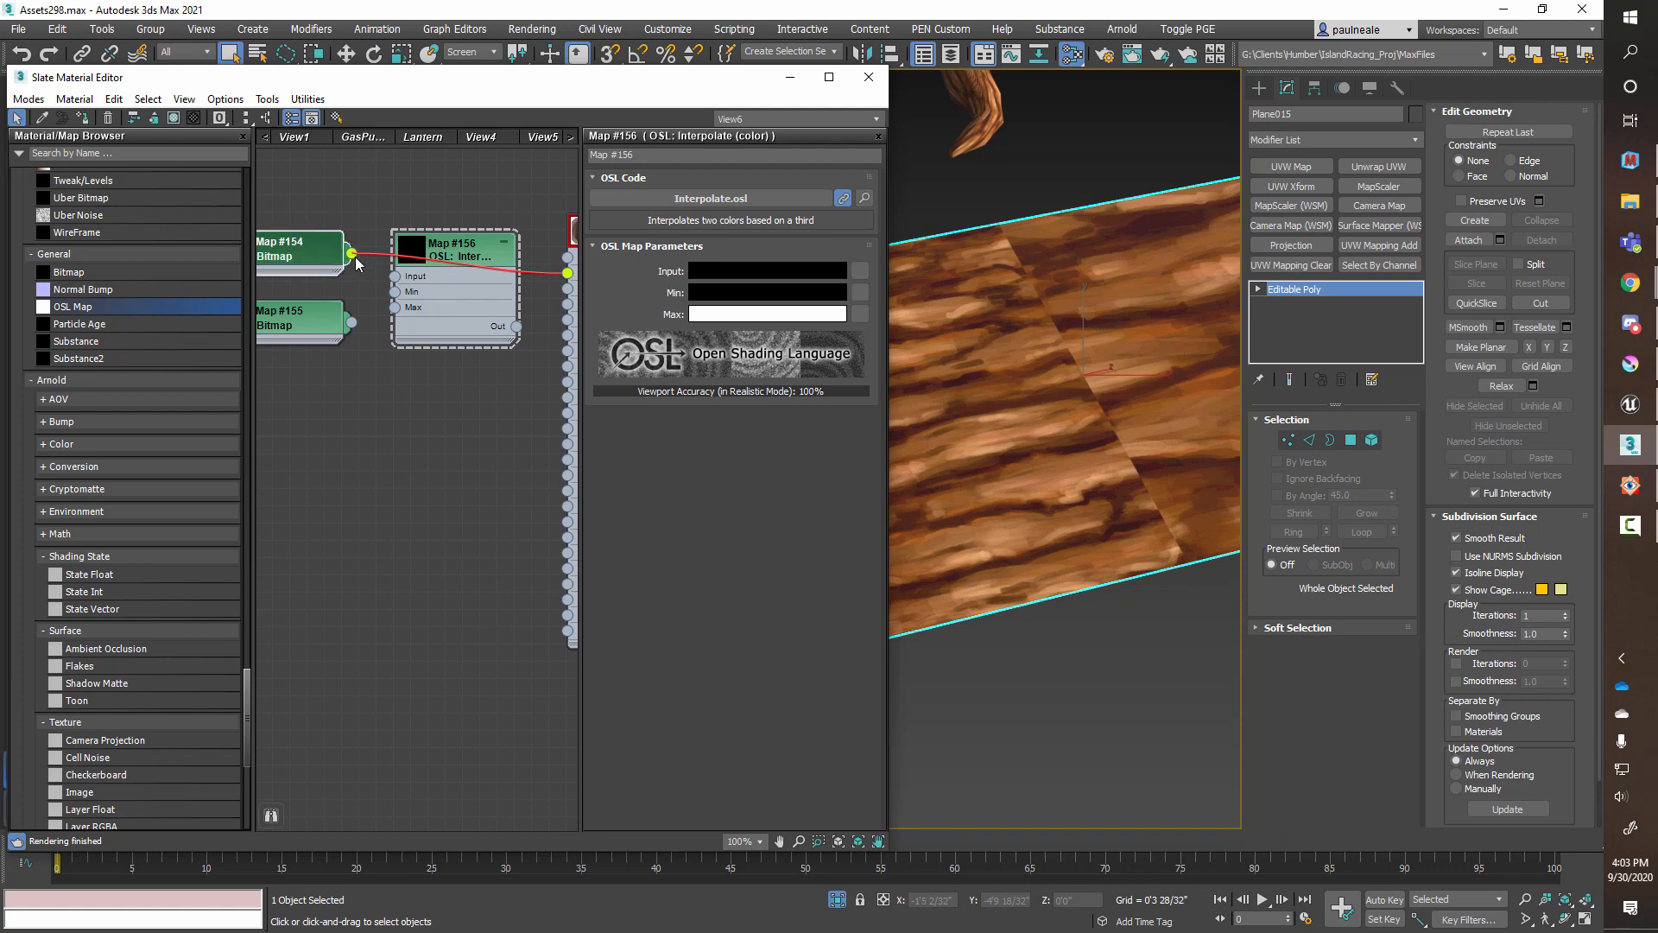
left_click_drag(352, 253, 396, 293)
middle_click_drag(355, 341, 382, 345)
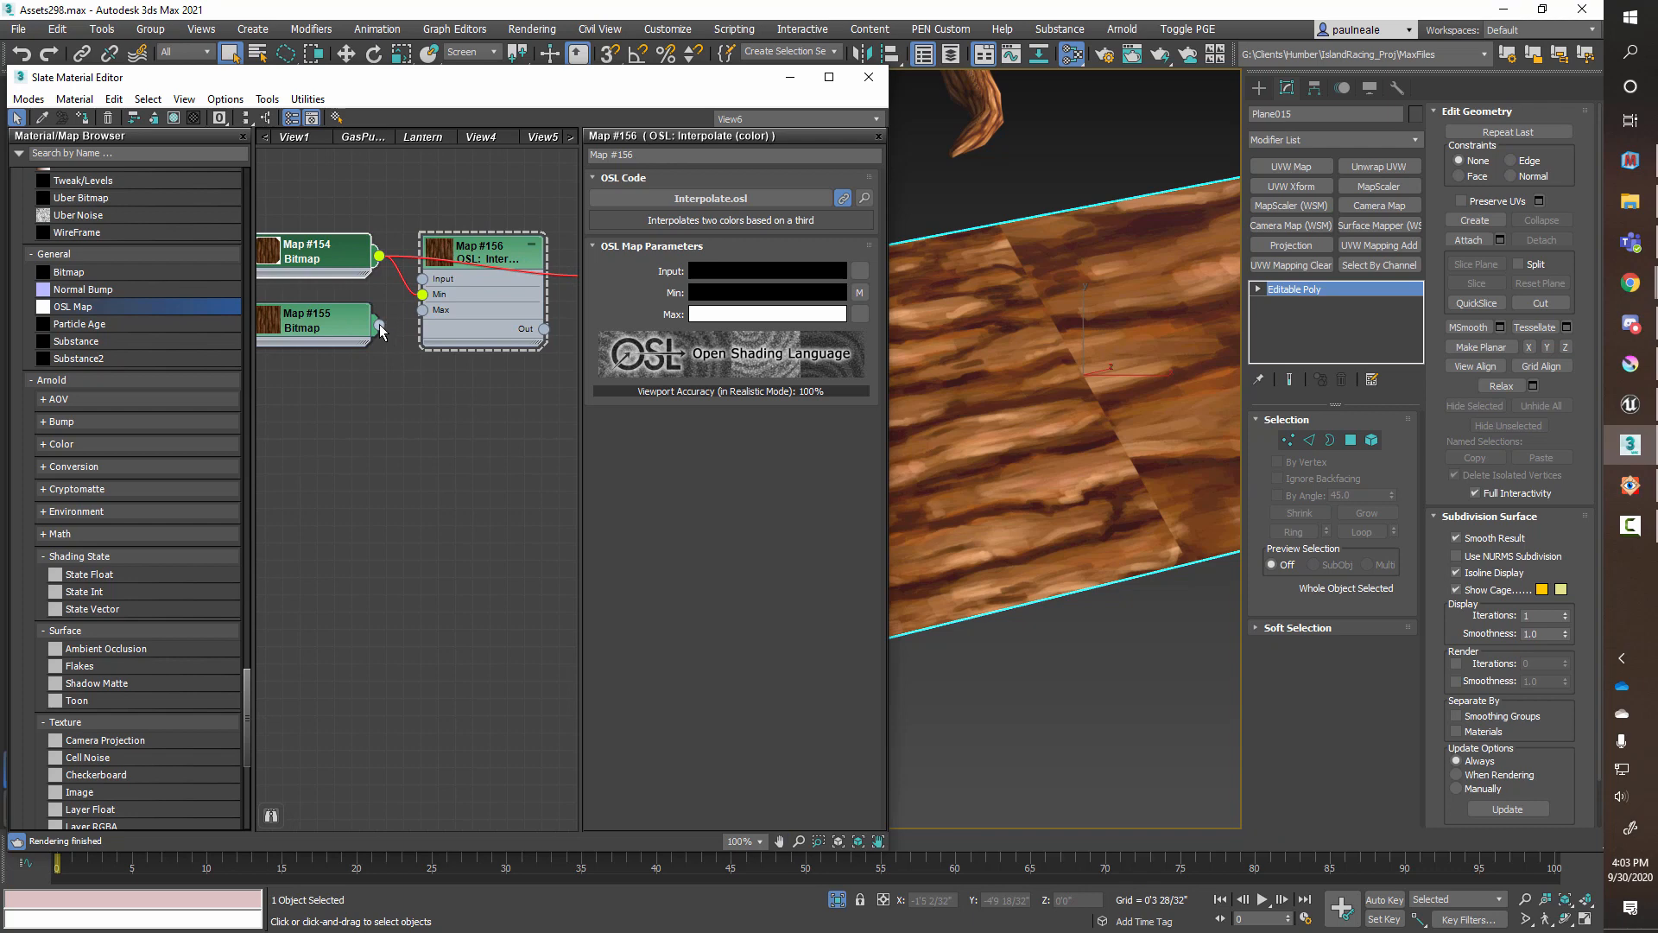
left_click_drag(380, 326, 423, 311)
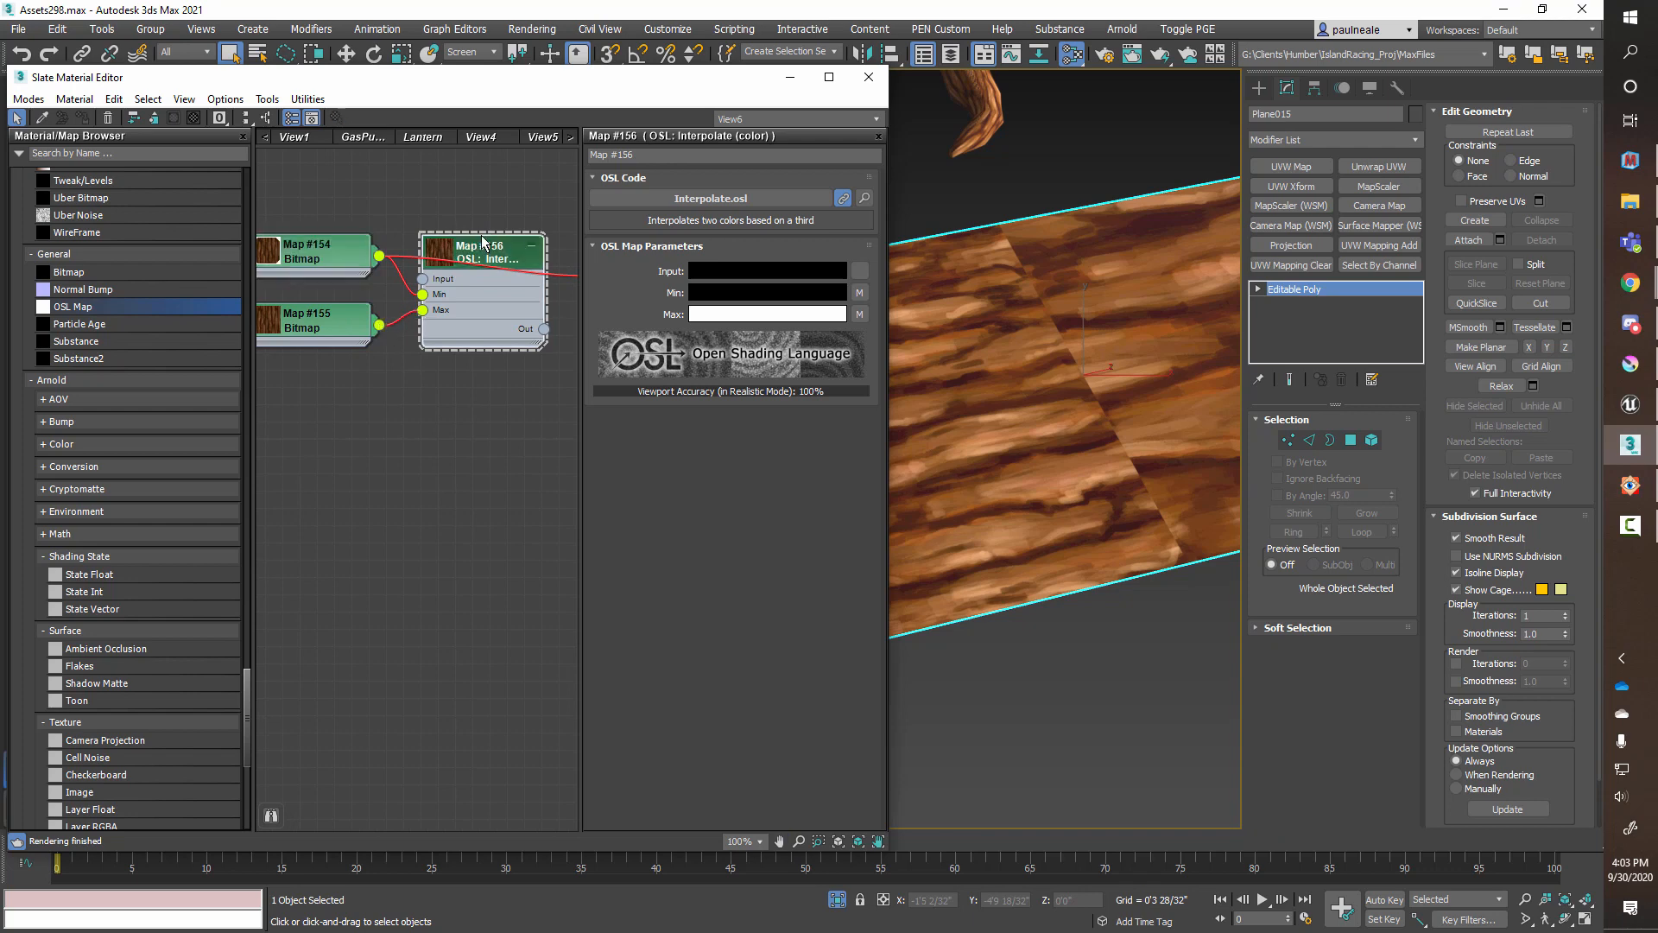
left_click_drag(464, 240, 463, 188)
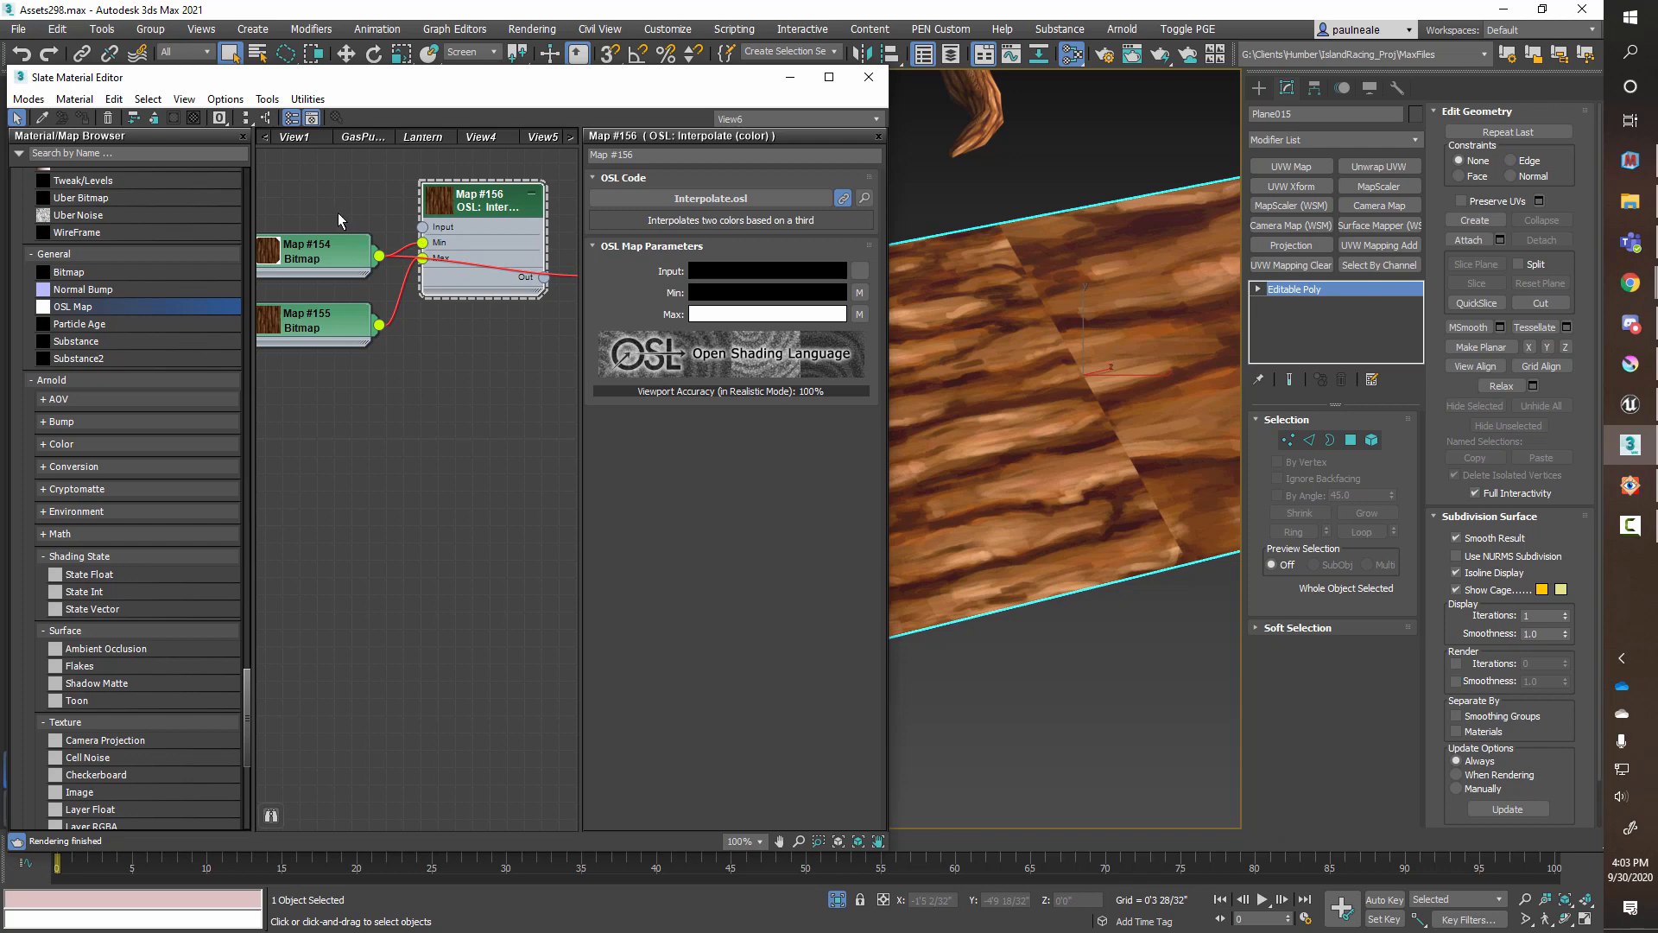
Step: Add an OSL UVW Channel map and place it above the two bitmap nodes
middle_click_drag(339, 212, 418, 263)
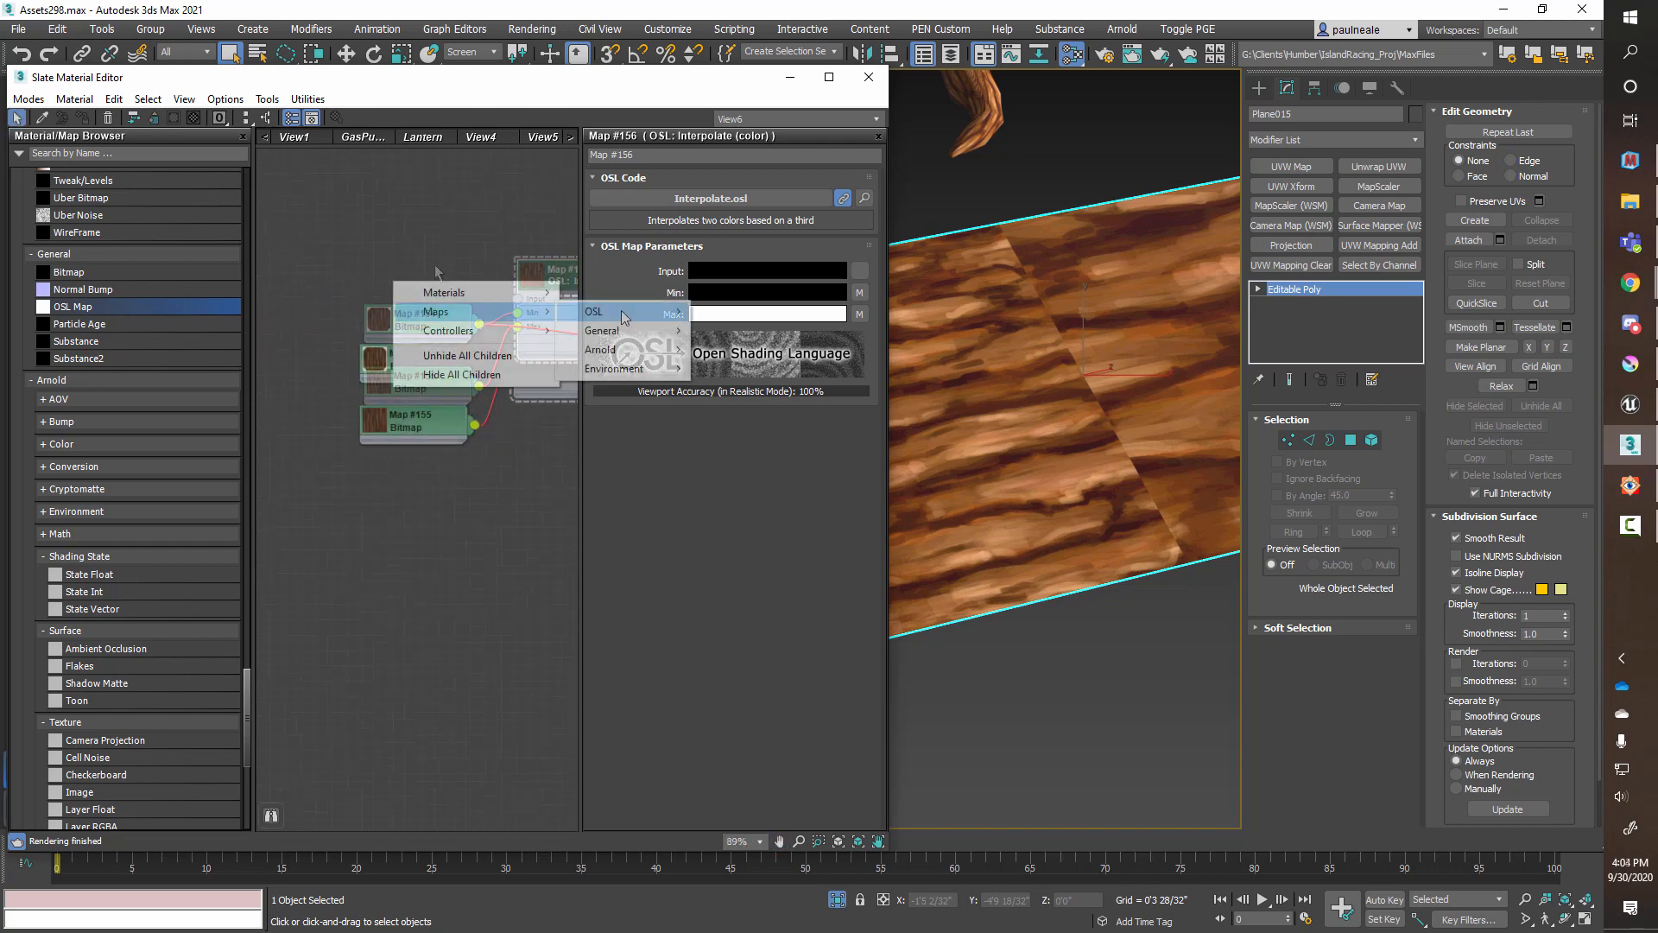
mouse_move(620, 310)
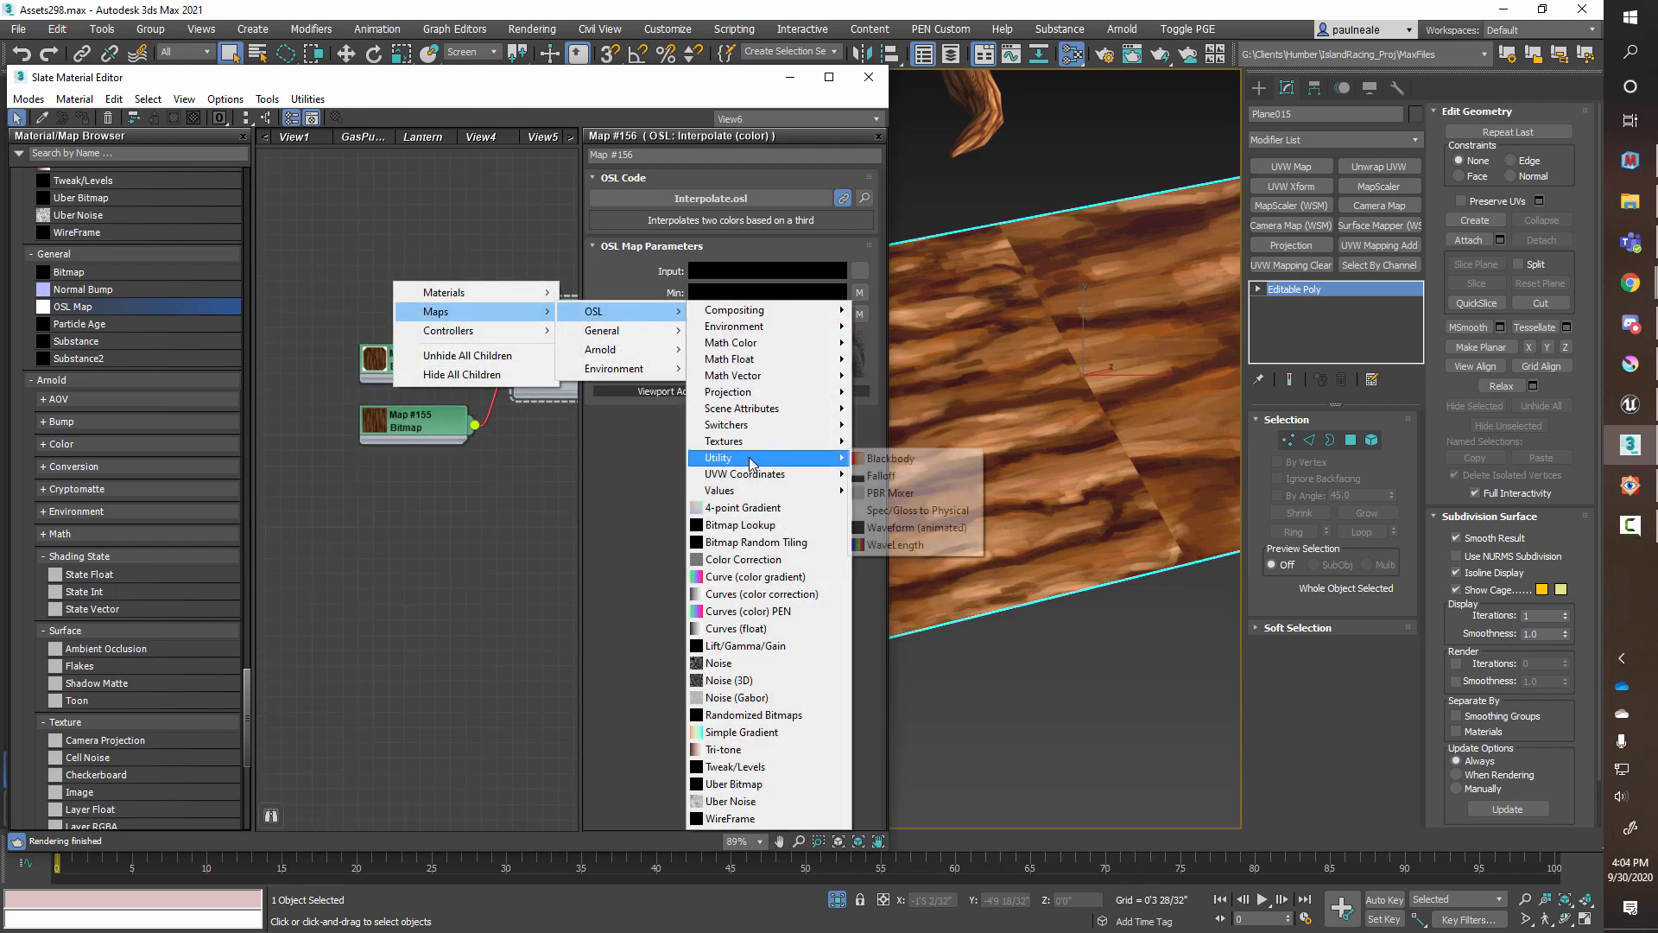
mouse_move(754, 476)
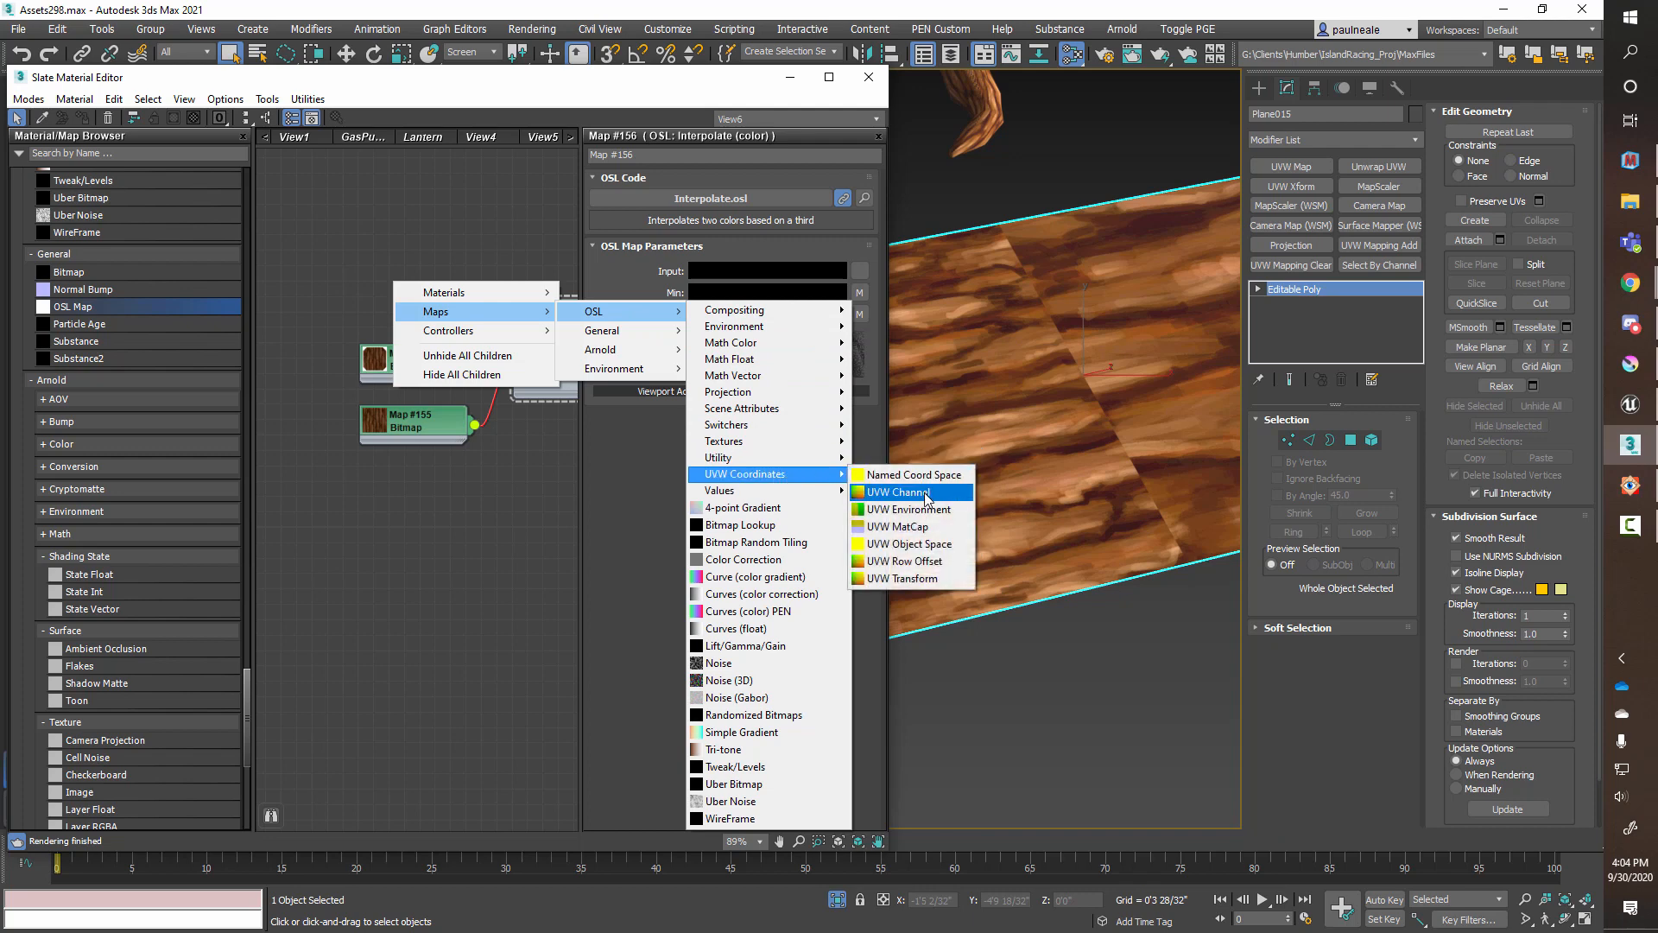
left_click(922, 491)
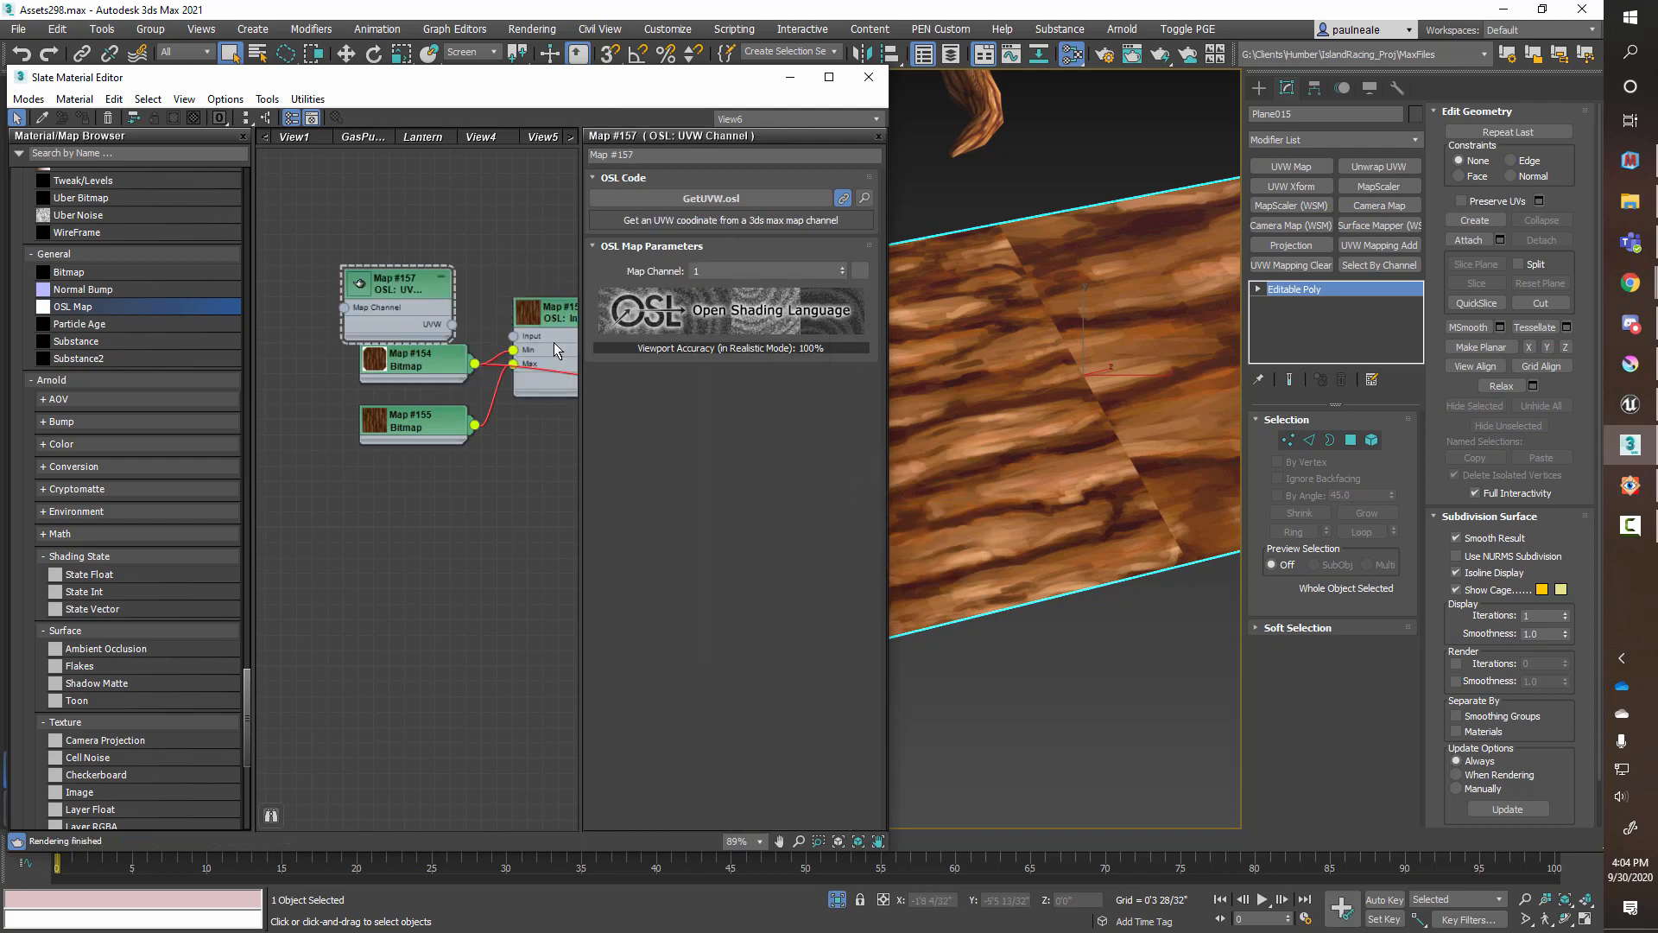
left_click_drag(396, 293, 344, 252)
middle_click_drag(380, 397, 401, 456)
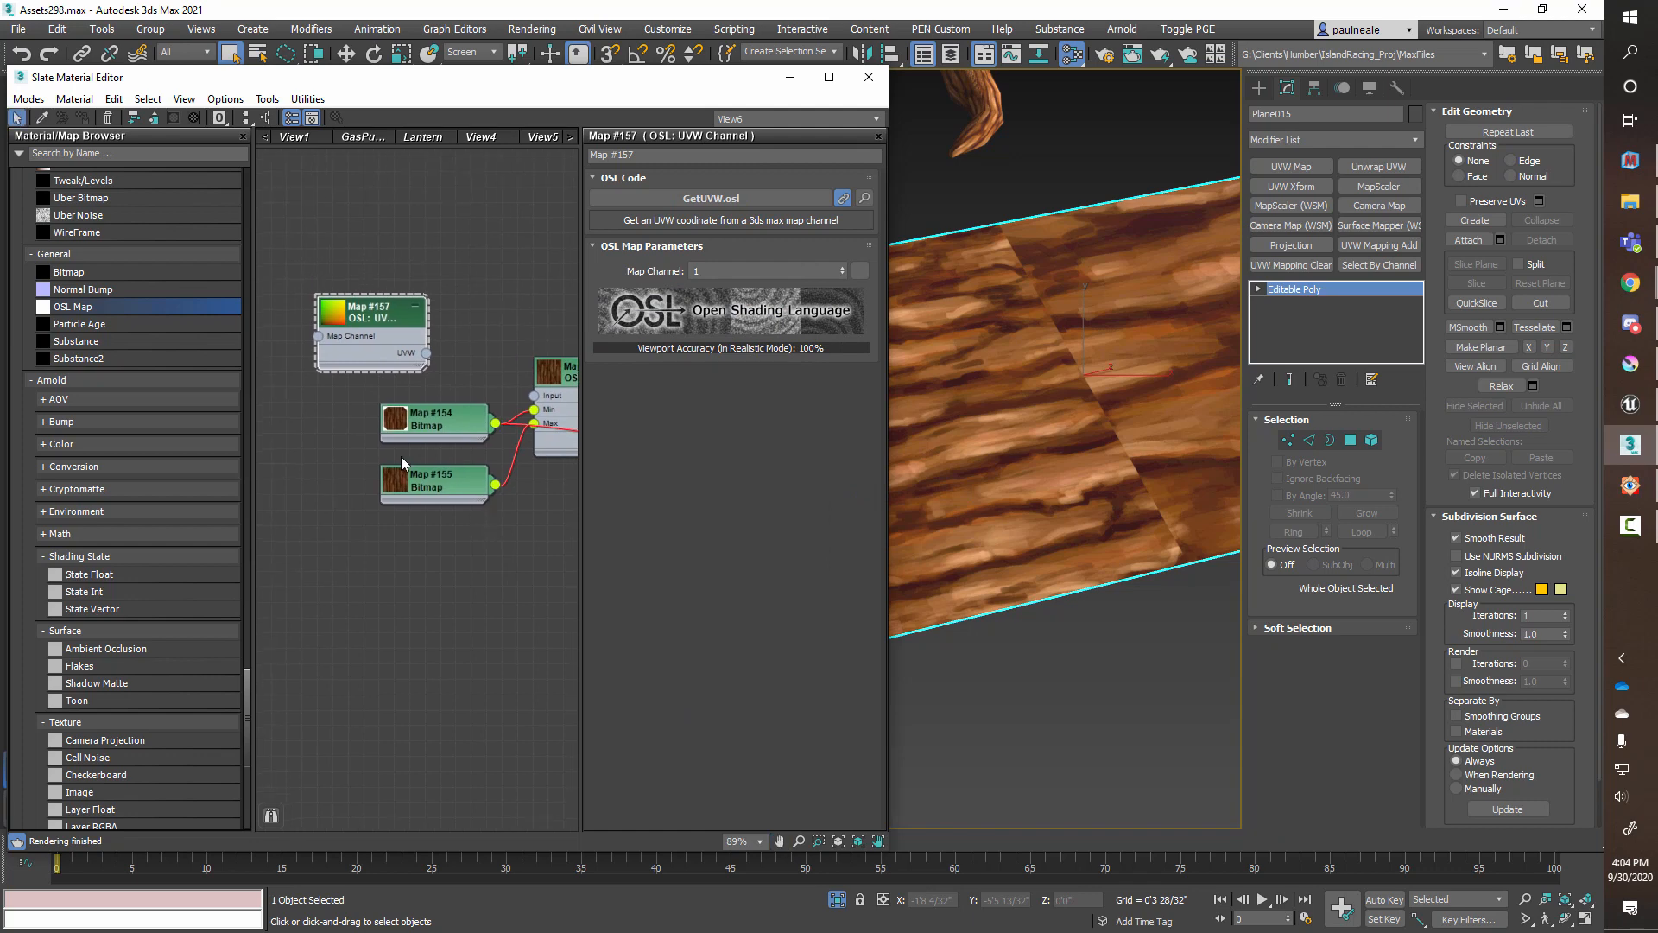
left_click_drag(375, 335, 345, 319)
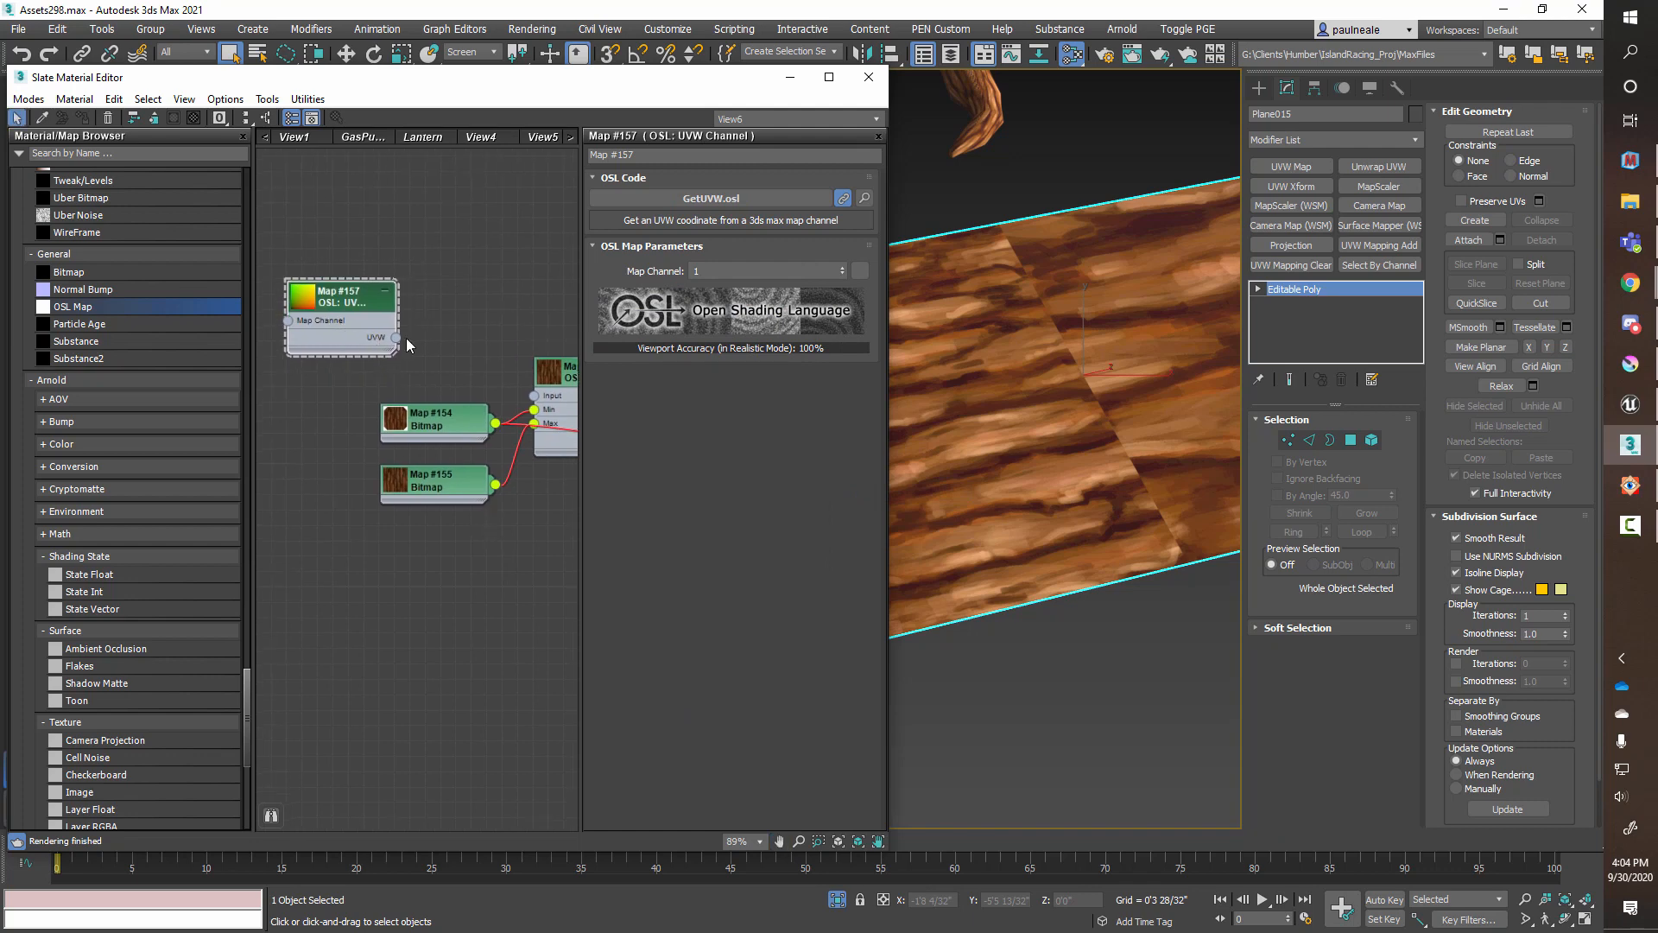
Step: Set the UVW Channel node's map channel to 3
left_click(843, 268)
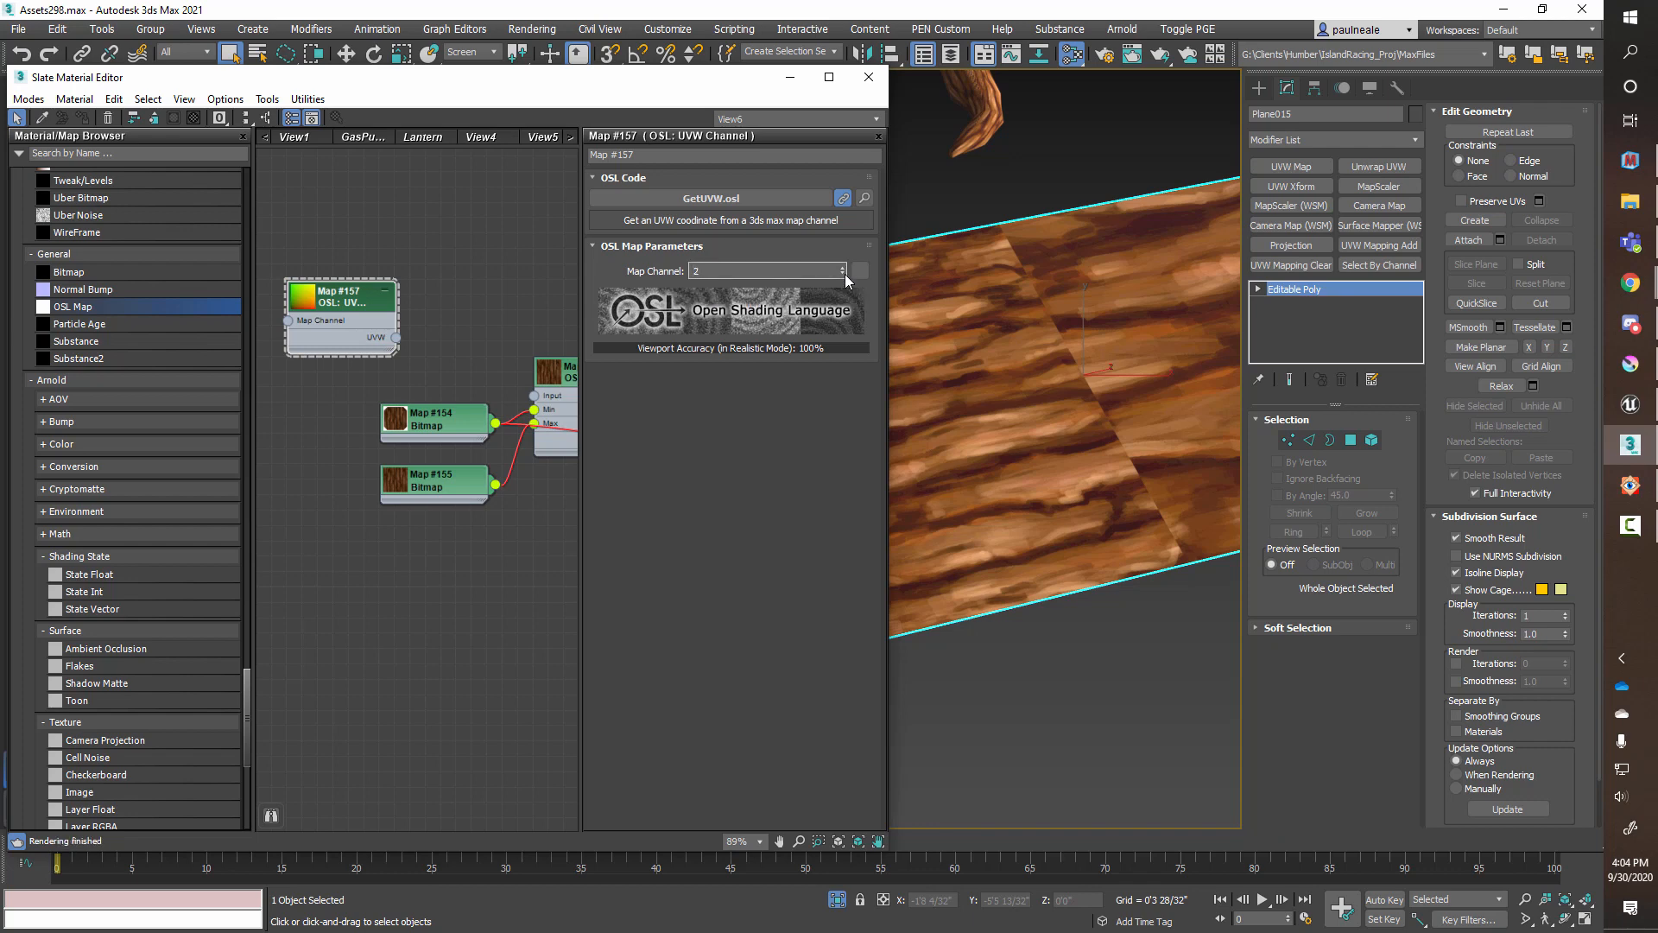
left_click_drag(357, 316, 342, 316)
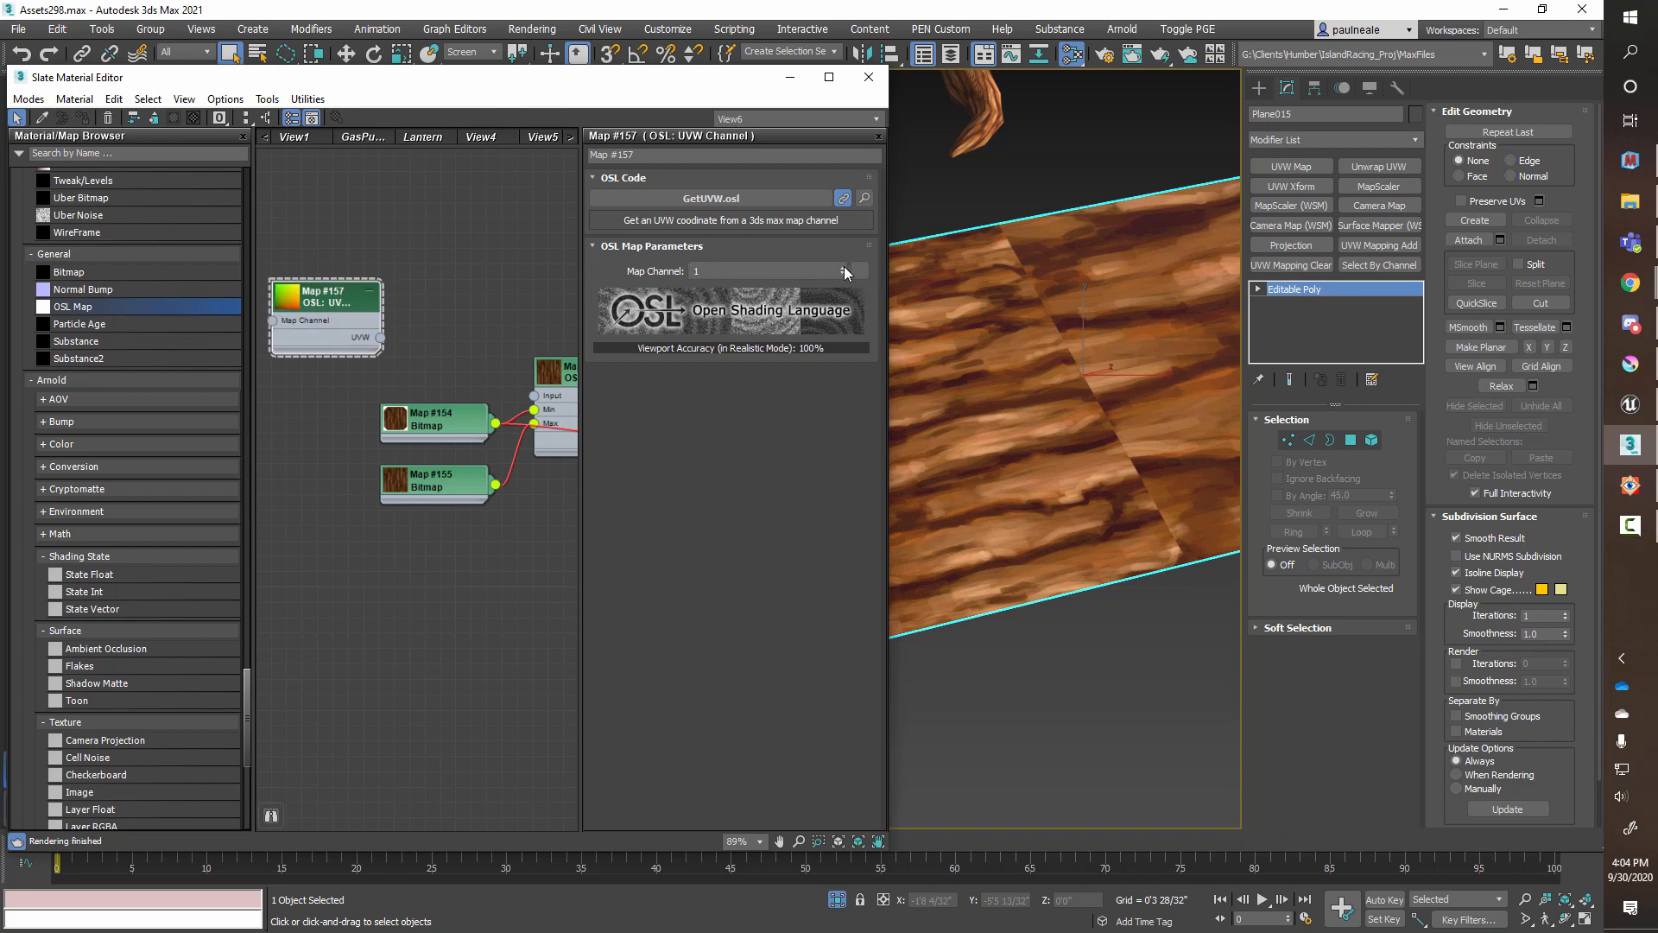
double_click(843, 268)
left_click_drag(331, 300, 317, 299)
middle_click_drag(443, 294, 422, 286)
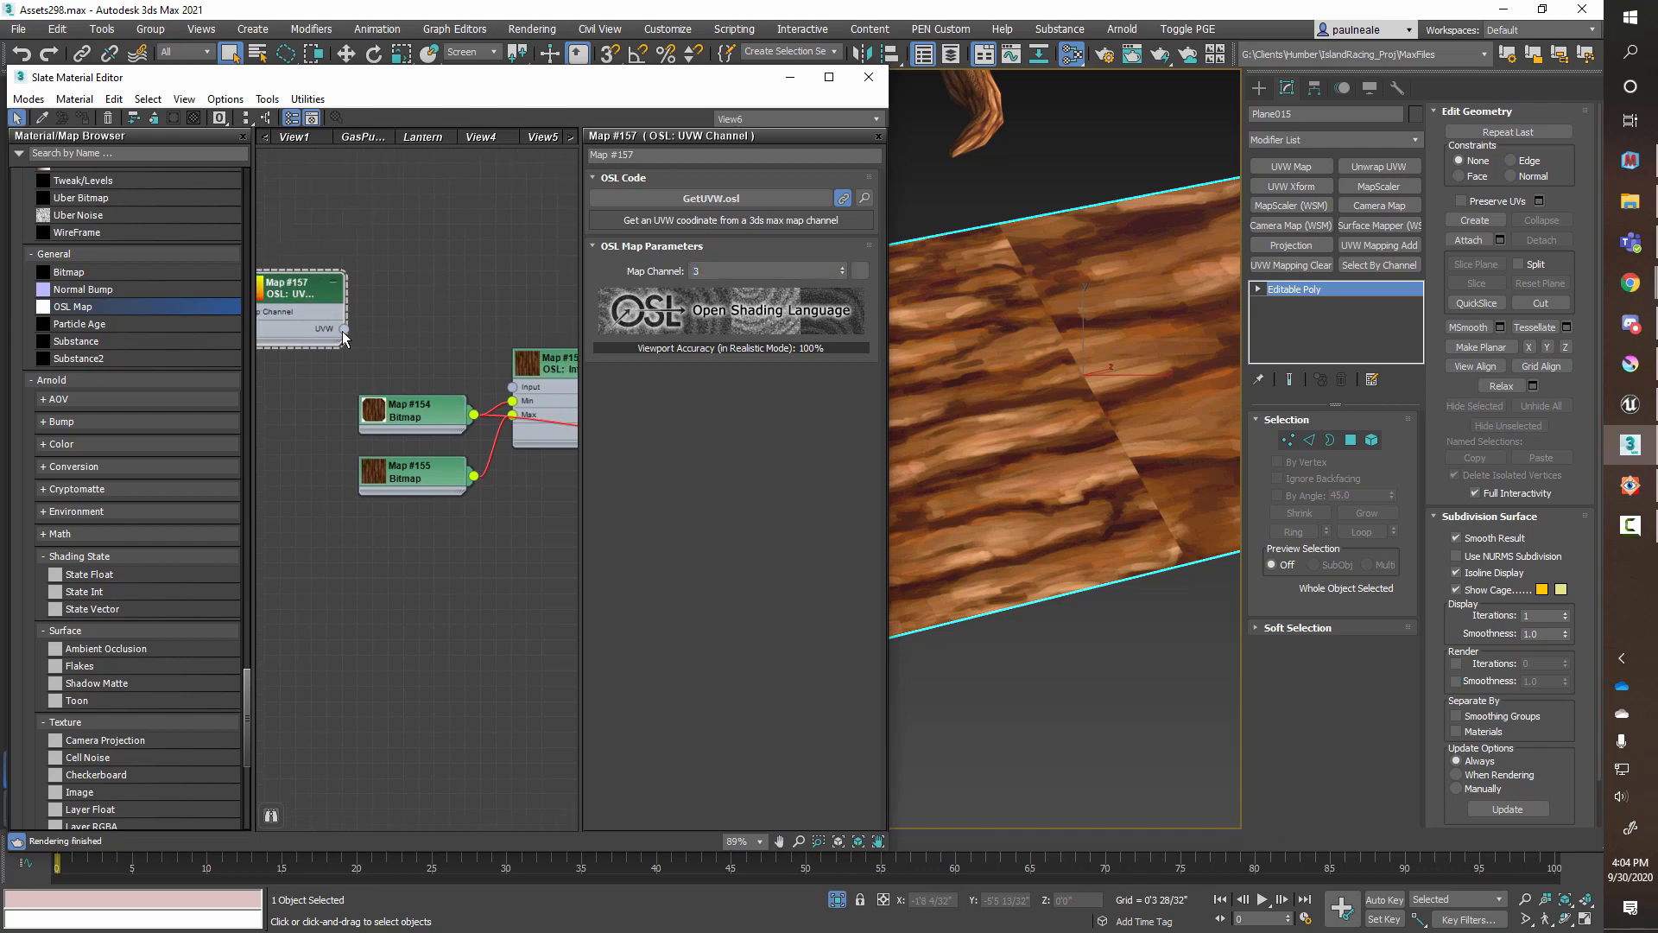
Step: Connect the UVW Channel node's UVW output to the Interpolate node's Input and move it closer to the other nodes
scroll(419, 289, "down", 2)
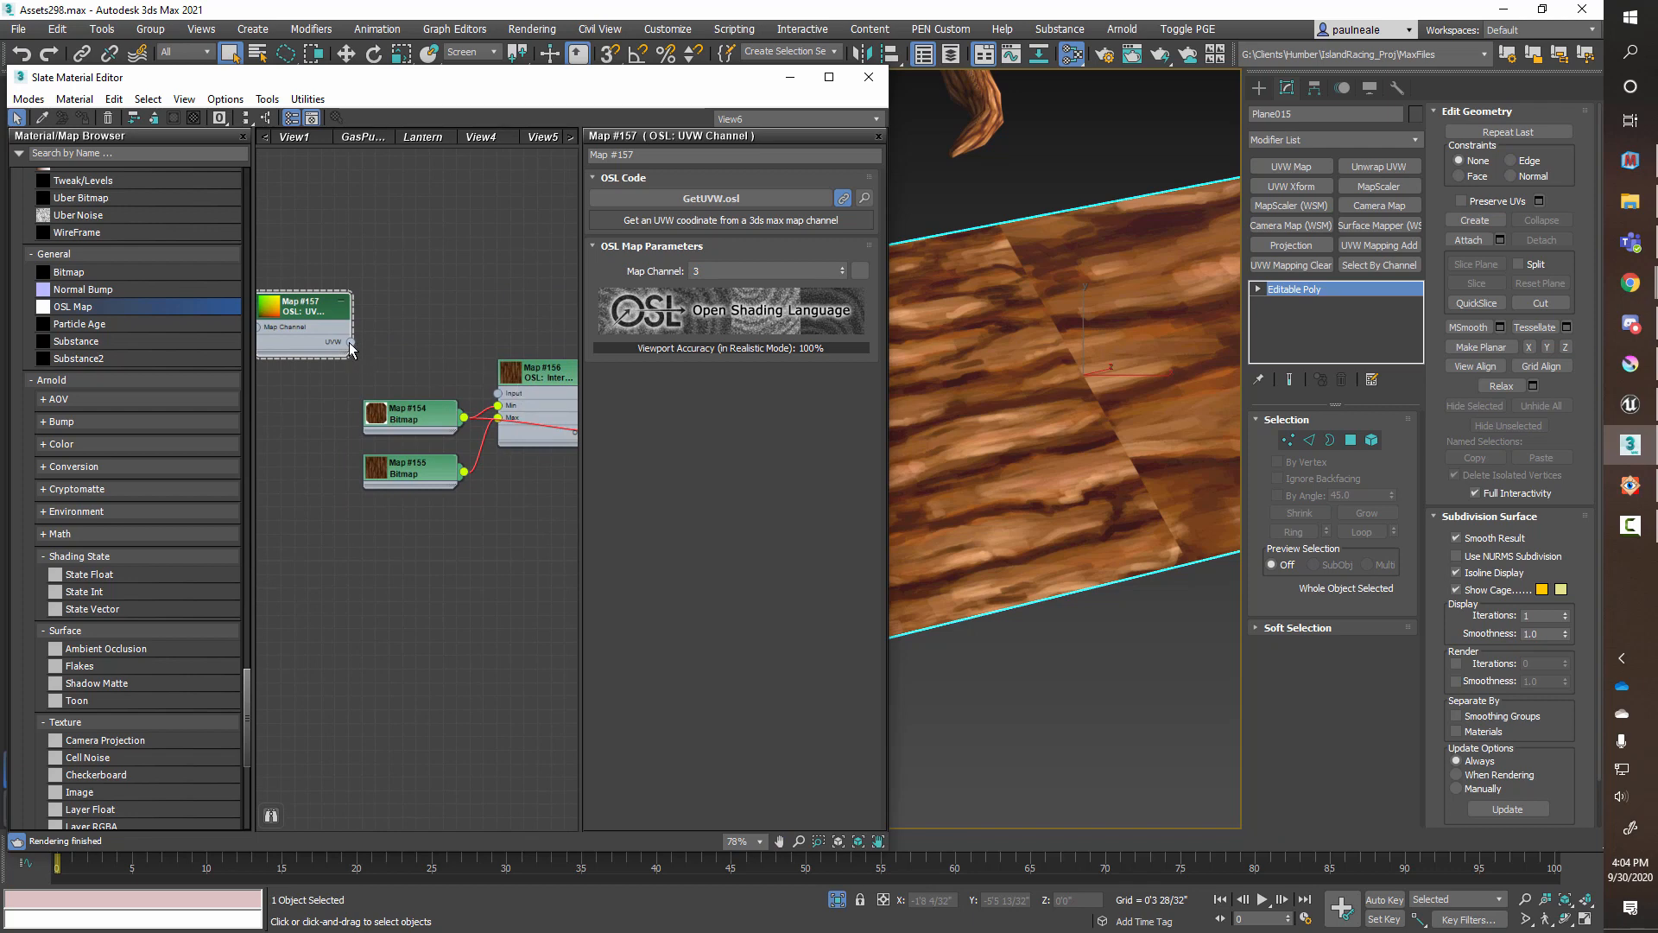
left_click_drag(351, 344, 497, 395)
left_click_drag(317, 318, 429, 330)
middle_click_drag(452, 241, 422, 259)
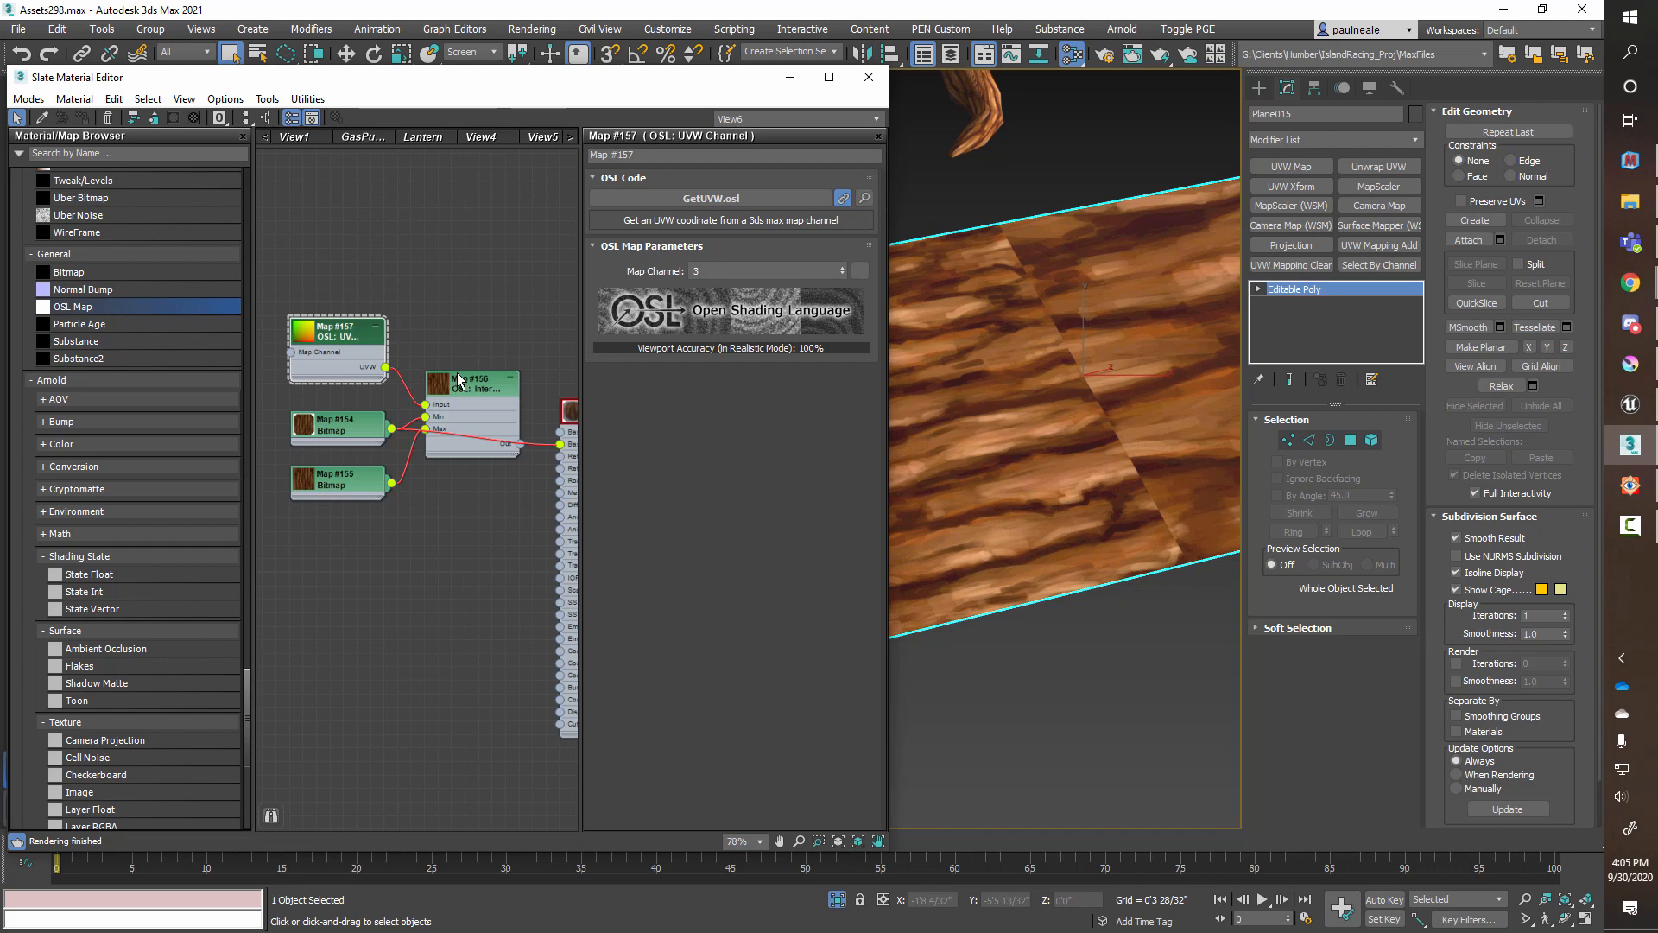
Step: Connect the Interpolate node's output to the material's Base Color Map in place of the original bitmap
left_click_drag(482, 391, 480, 351)
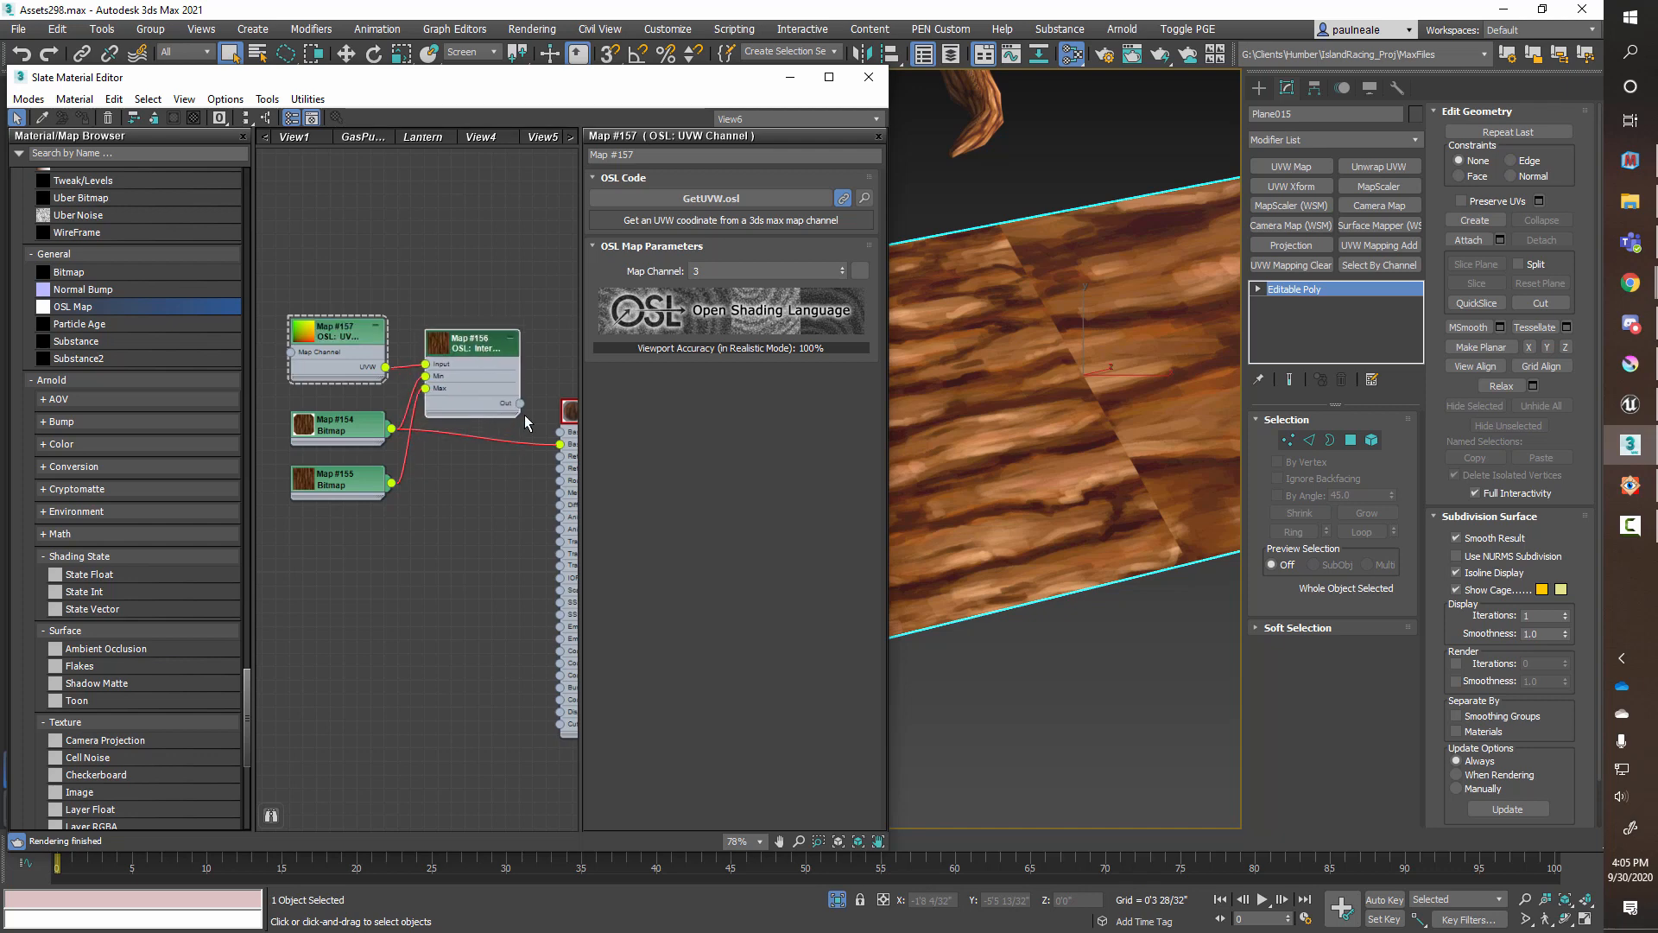
left_click_drag(521, 404, 559, 444)
middle_click_drag(536, 469, 482, 464)
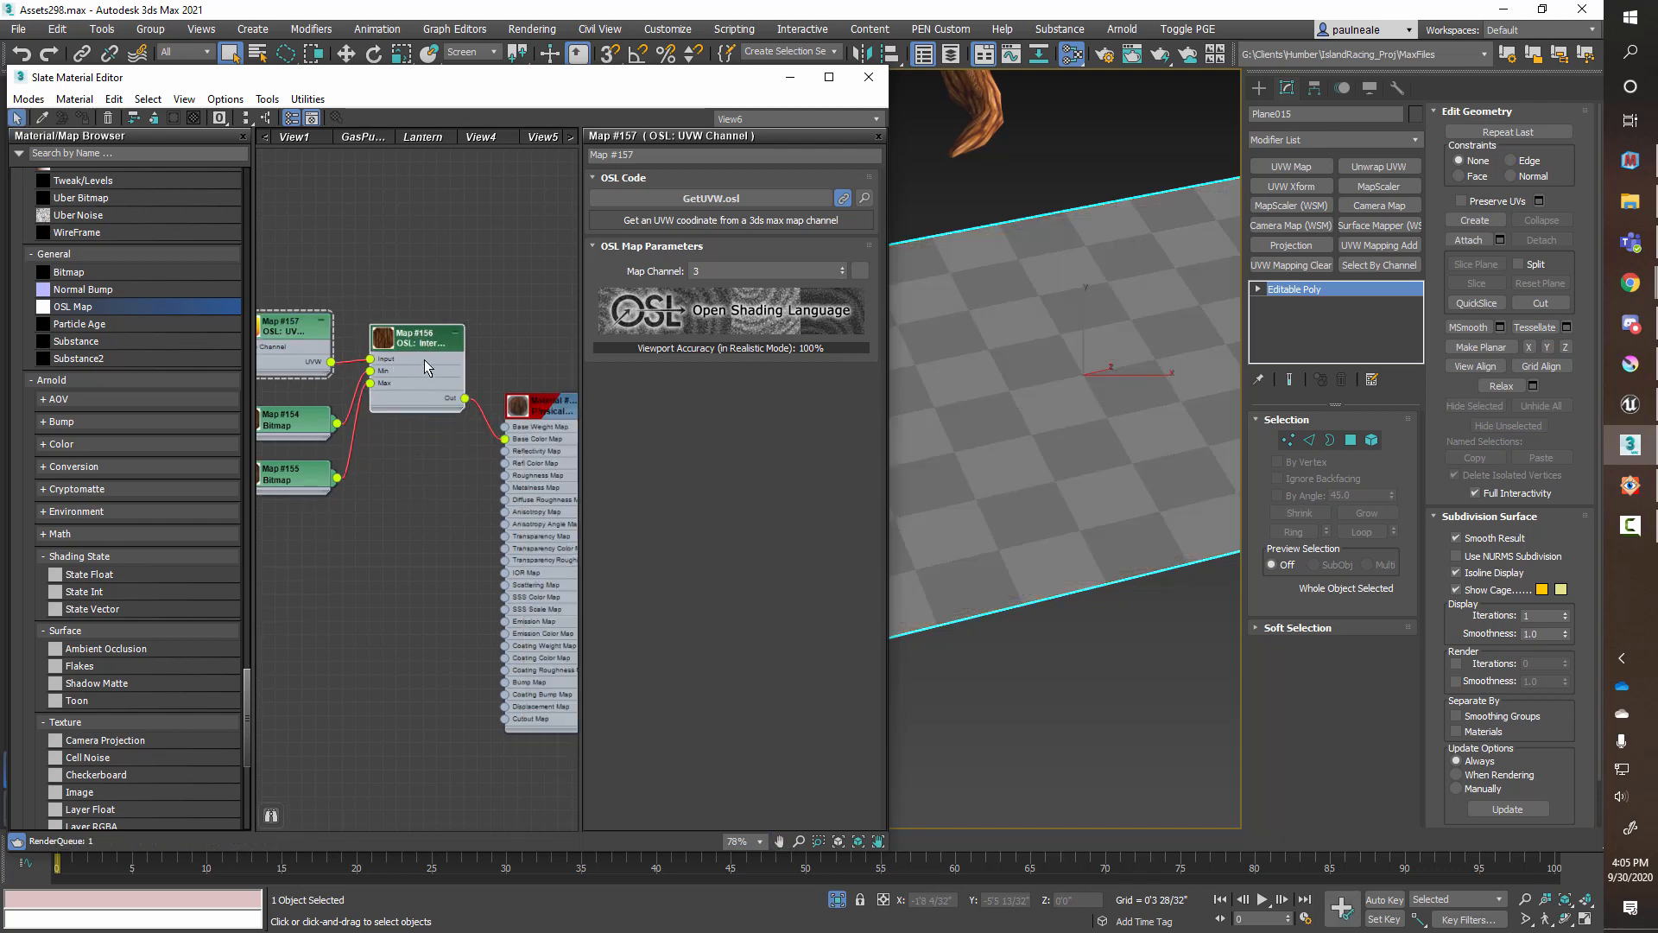
left_click_drag(423, 358, 424, 411)
middle_click_drag(1123, 449, 1205, 402)
middle_click_drag(970, 507, 1062, 473)
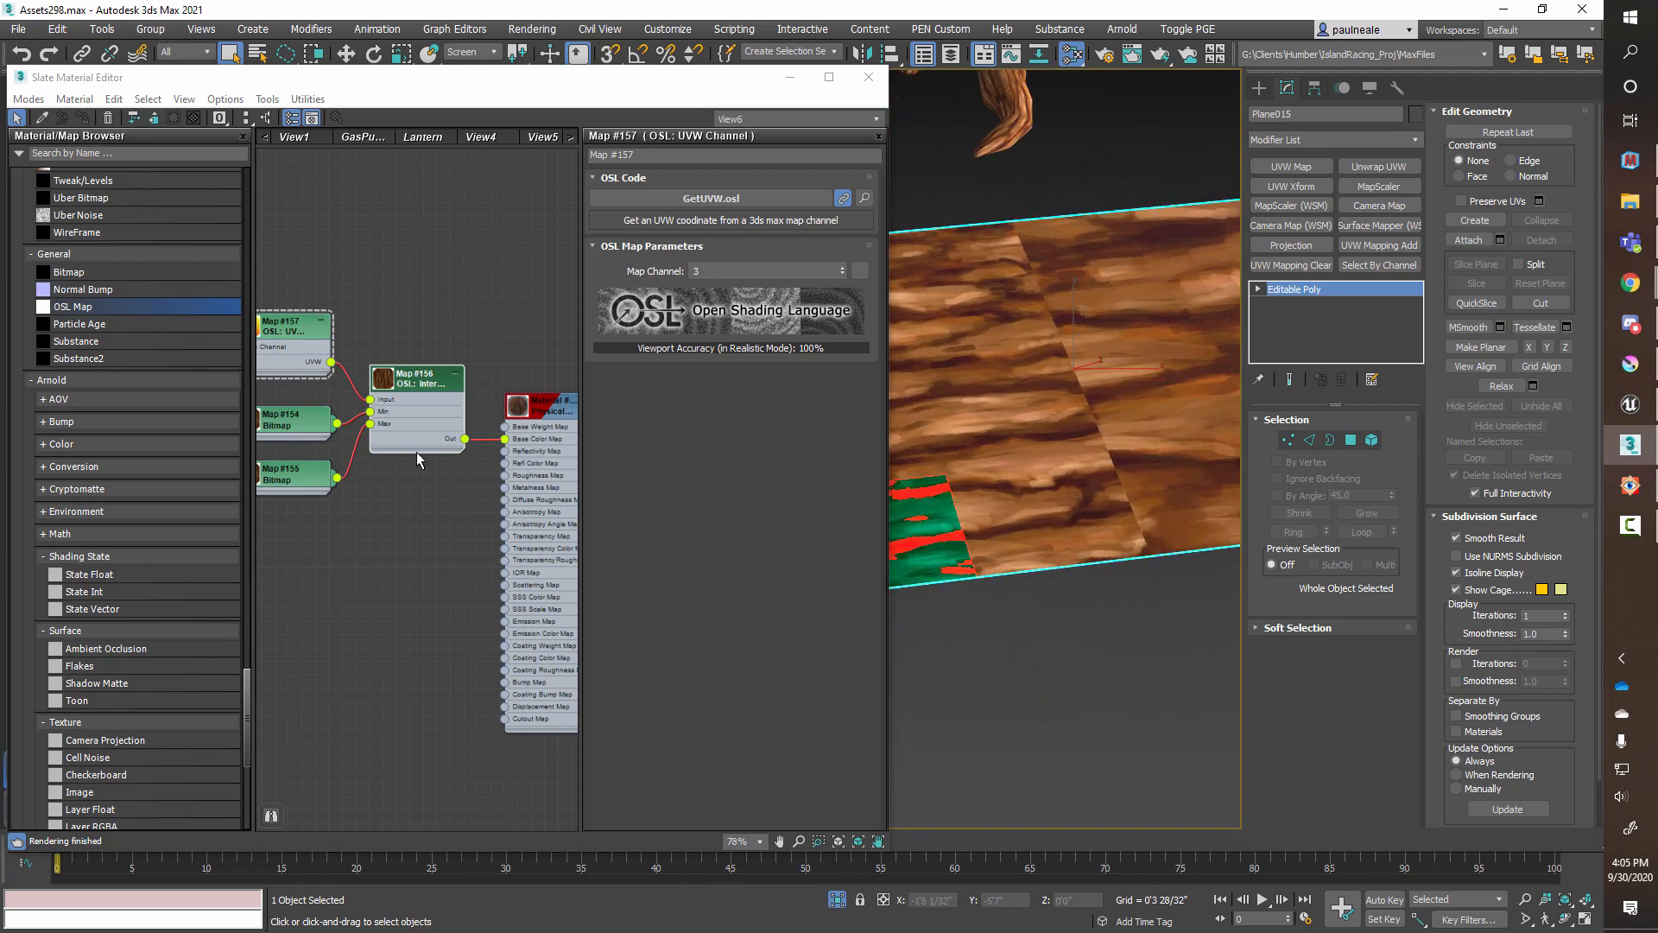
Step: Add a VertexPaint modifier to the plane and close the Slate Material Editor
left_click(290, 332)
middle_click_drag(983, 318, 977, 342)
left_click(311, 28)
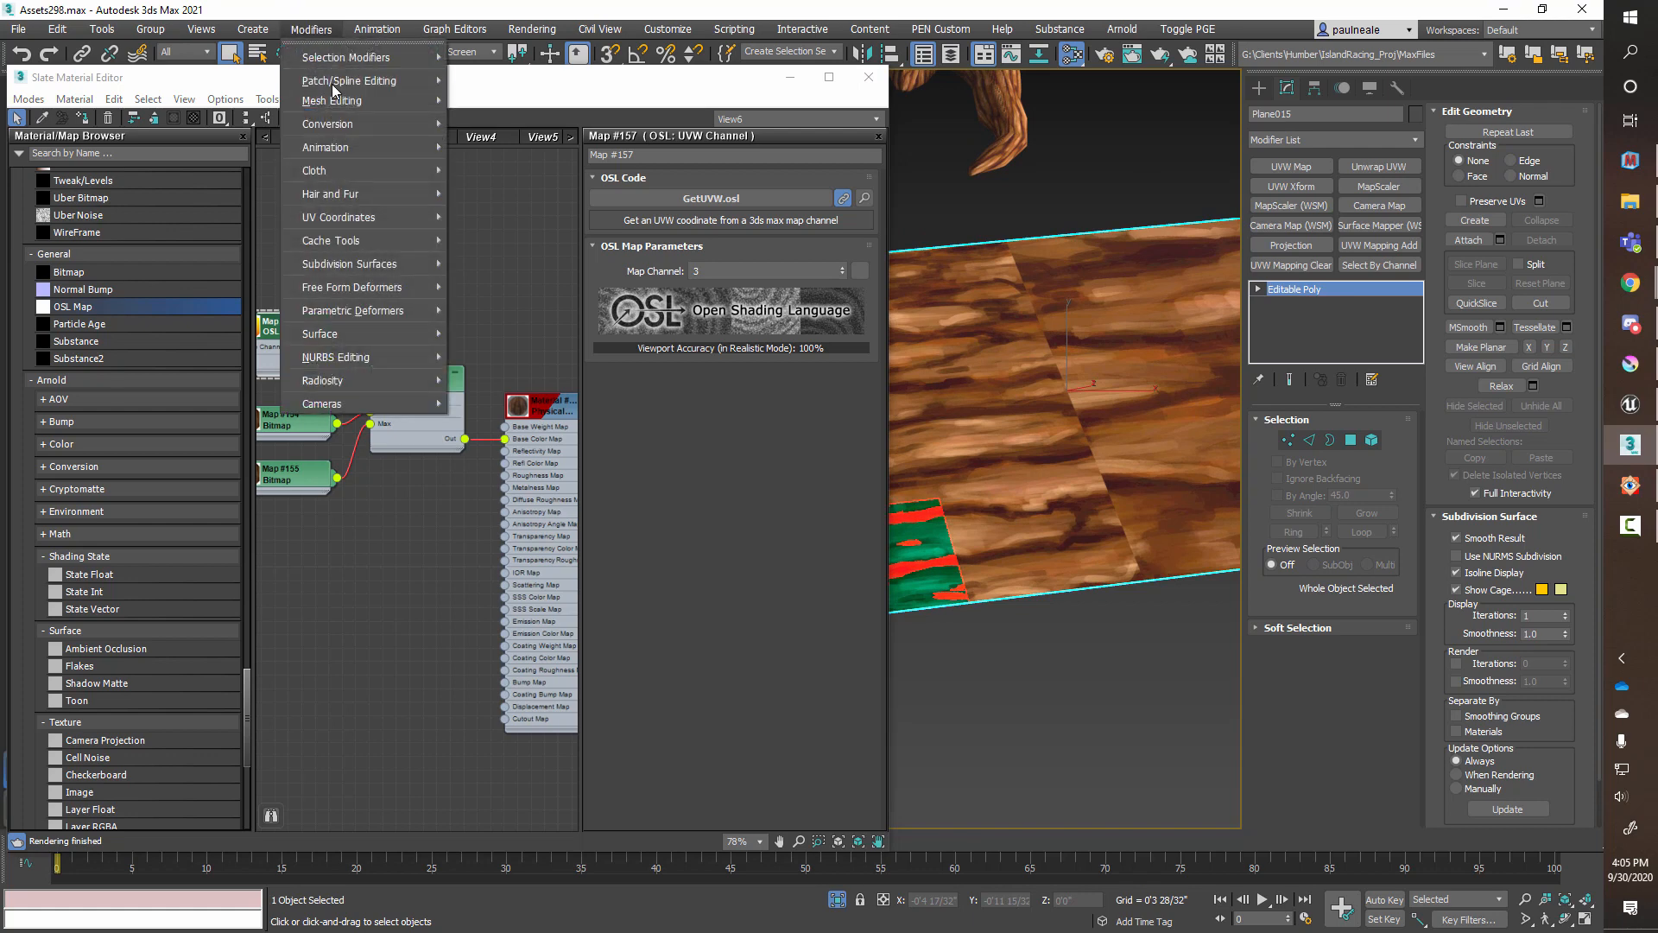
mouse_move(333, 104)
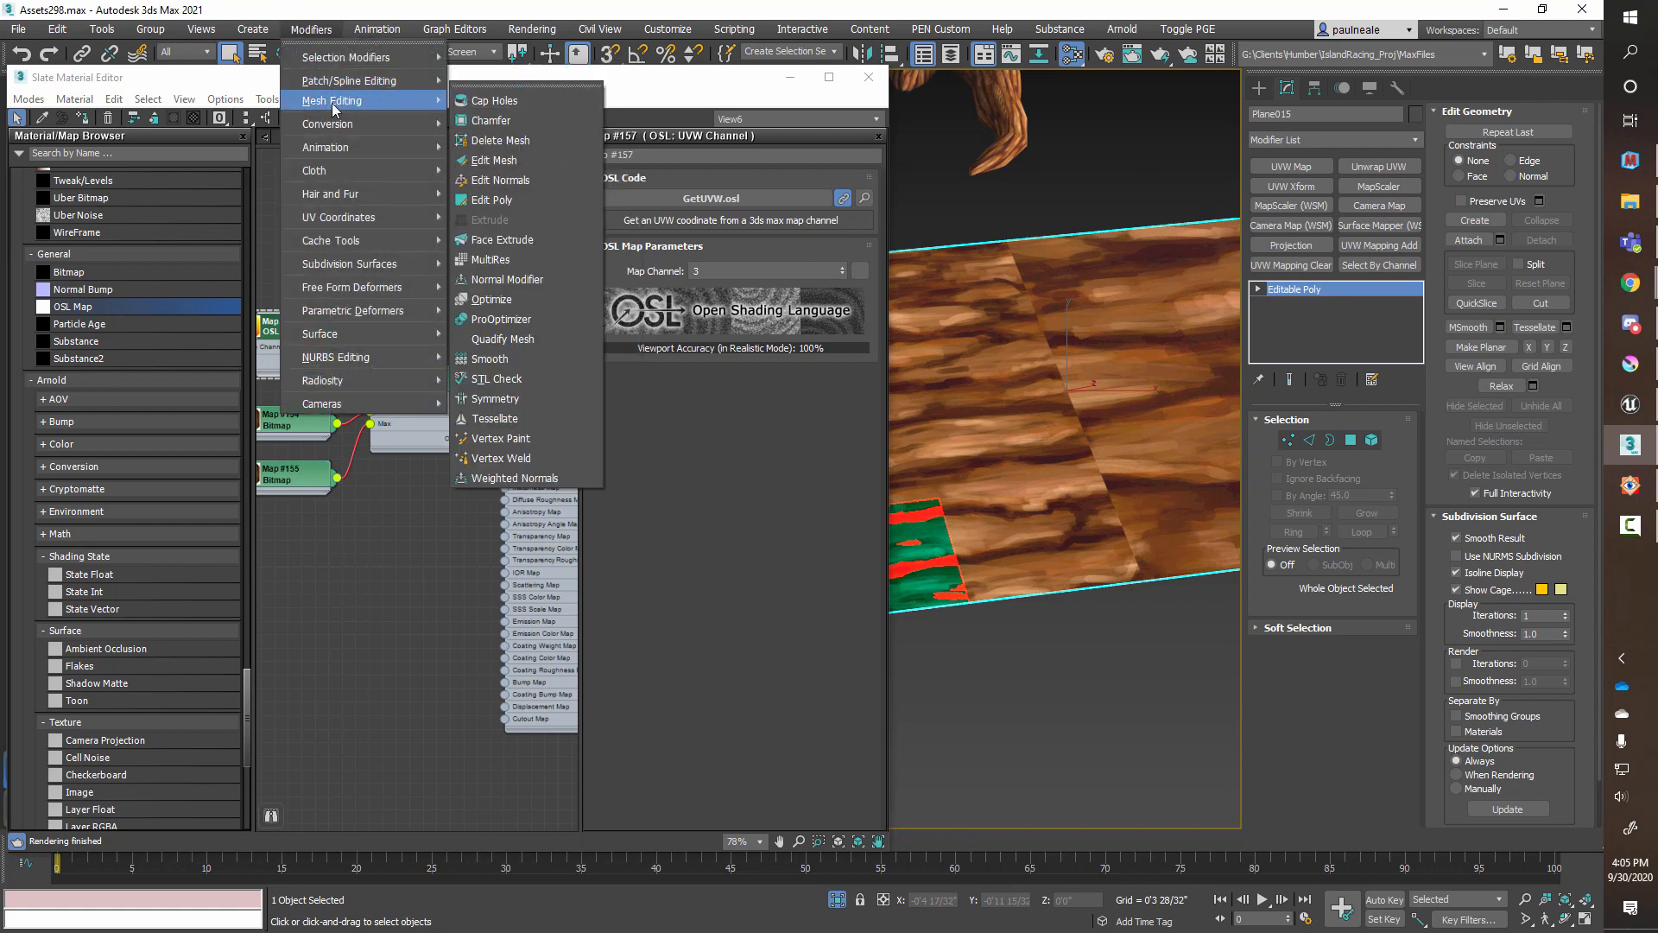
left_click(516, 438)
middle_click_drag(1073, 504, 1122, 520)
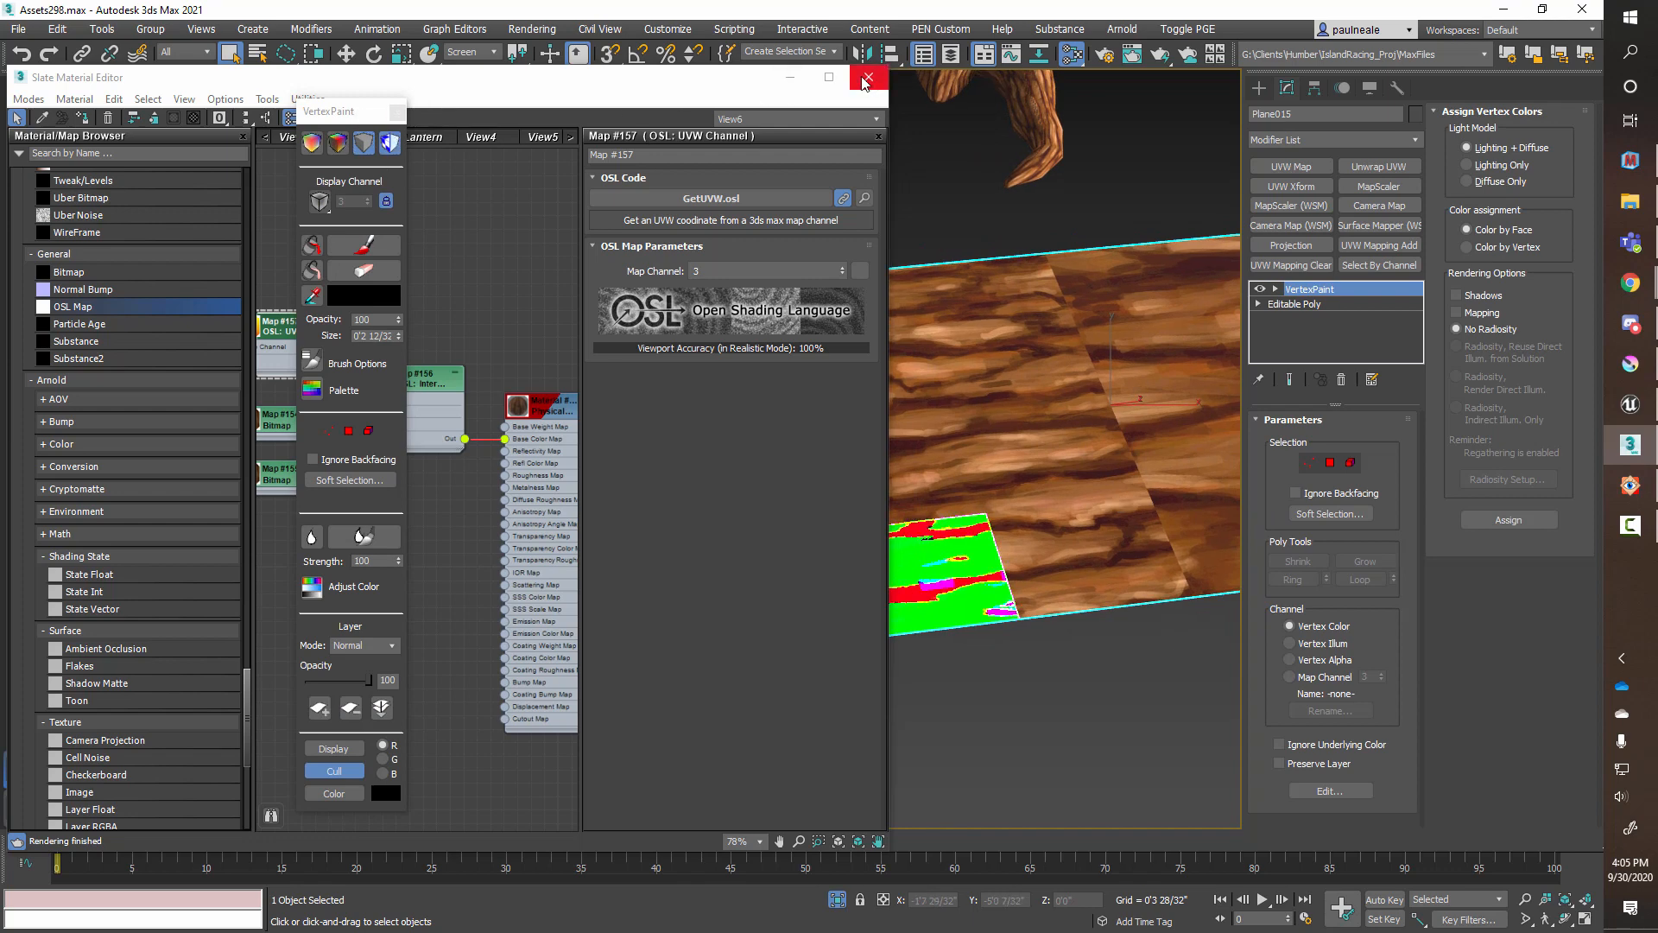
key("m")
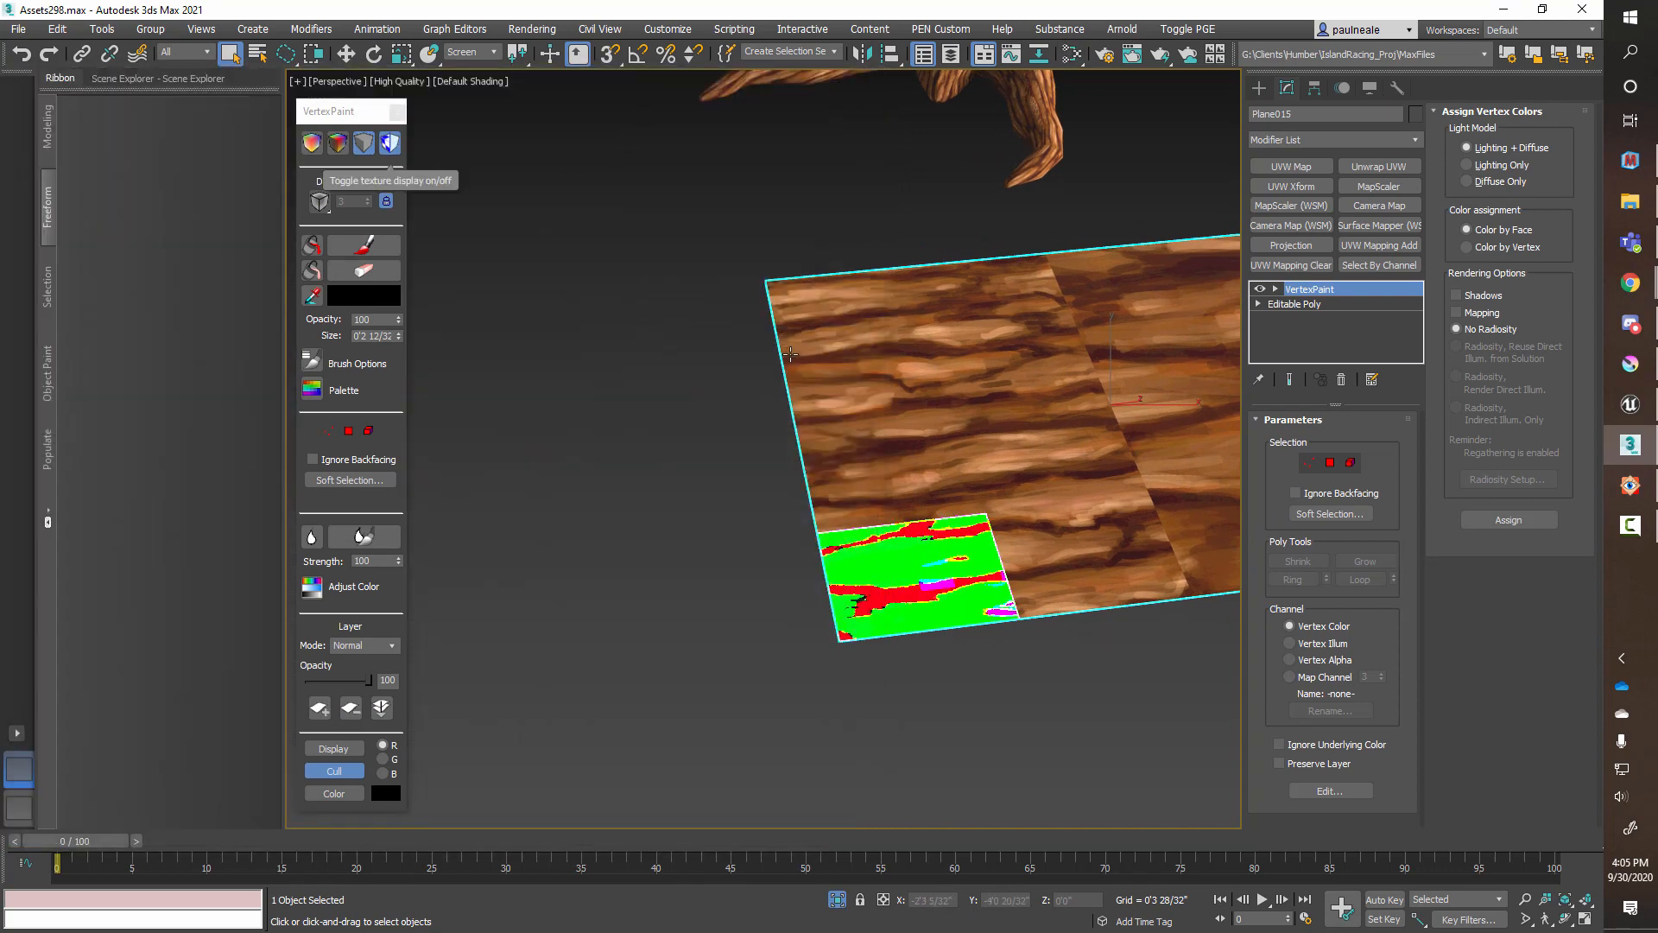
Step: Show the shaded vertex colors on the plane and set the reference coordinate system to View
scroll(667, 385, "up", 4)
left_click(337, 145)
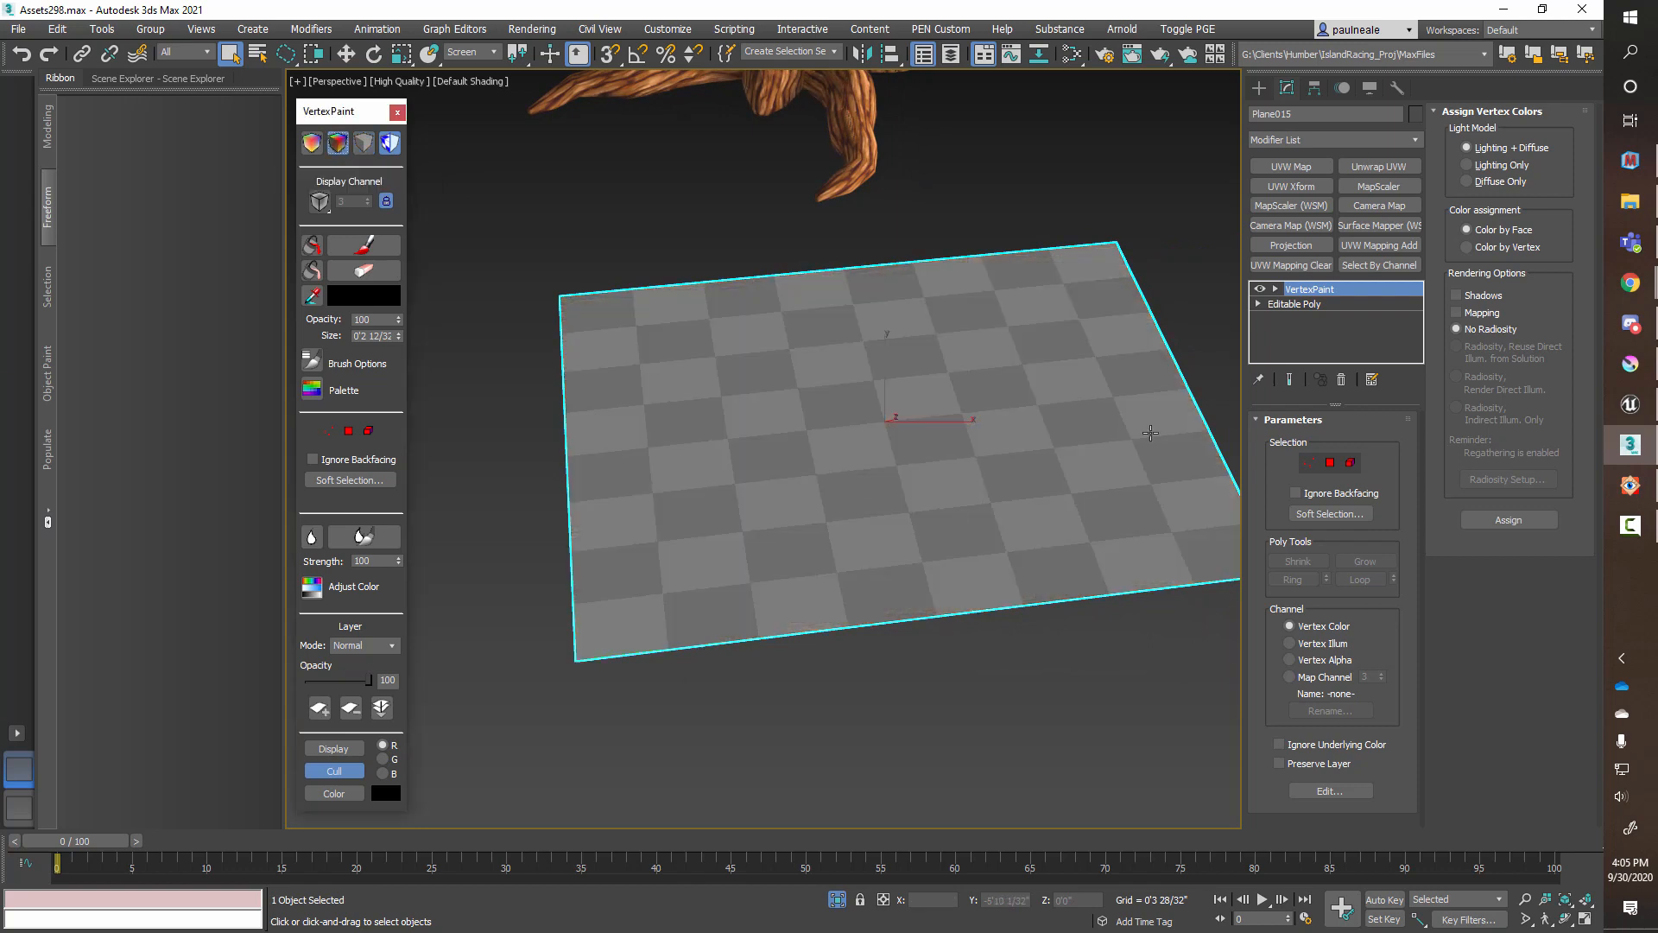
mouse_move(1029, 499)
middle_mouse_down("alt")
mouse_move(1017, 522)
mouse_move(914, 492)
middle_mouse_up("alt")
right_click(913, 488)
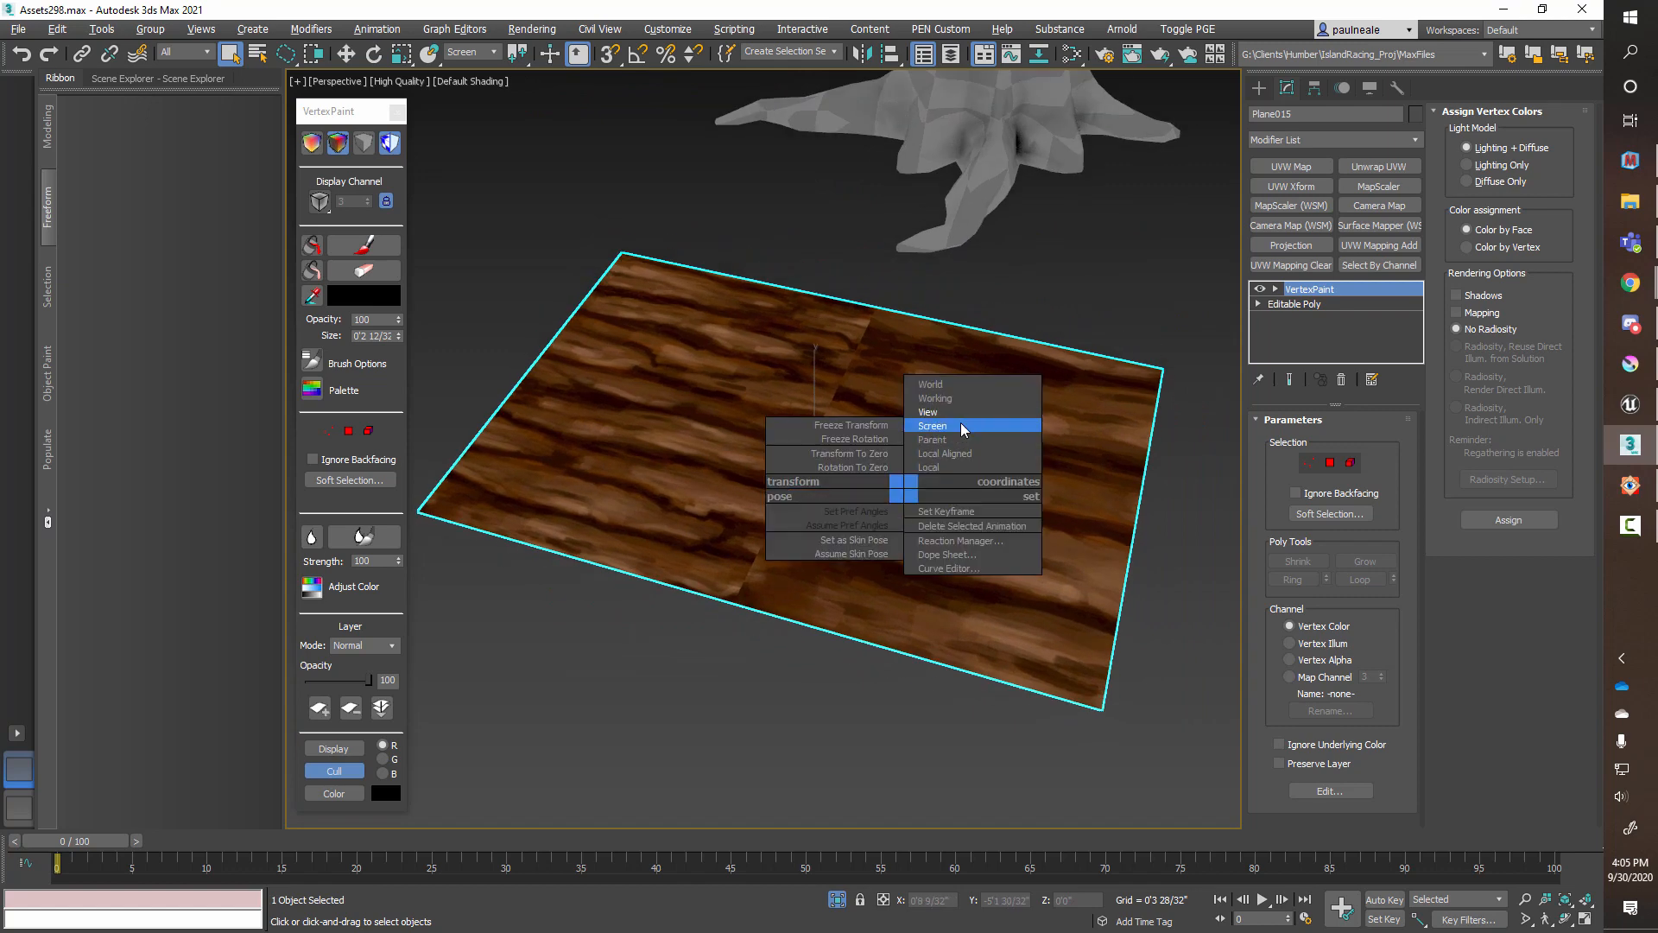
left_click(962, 417)
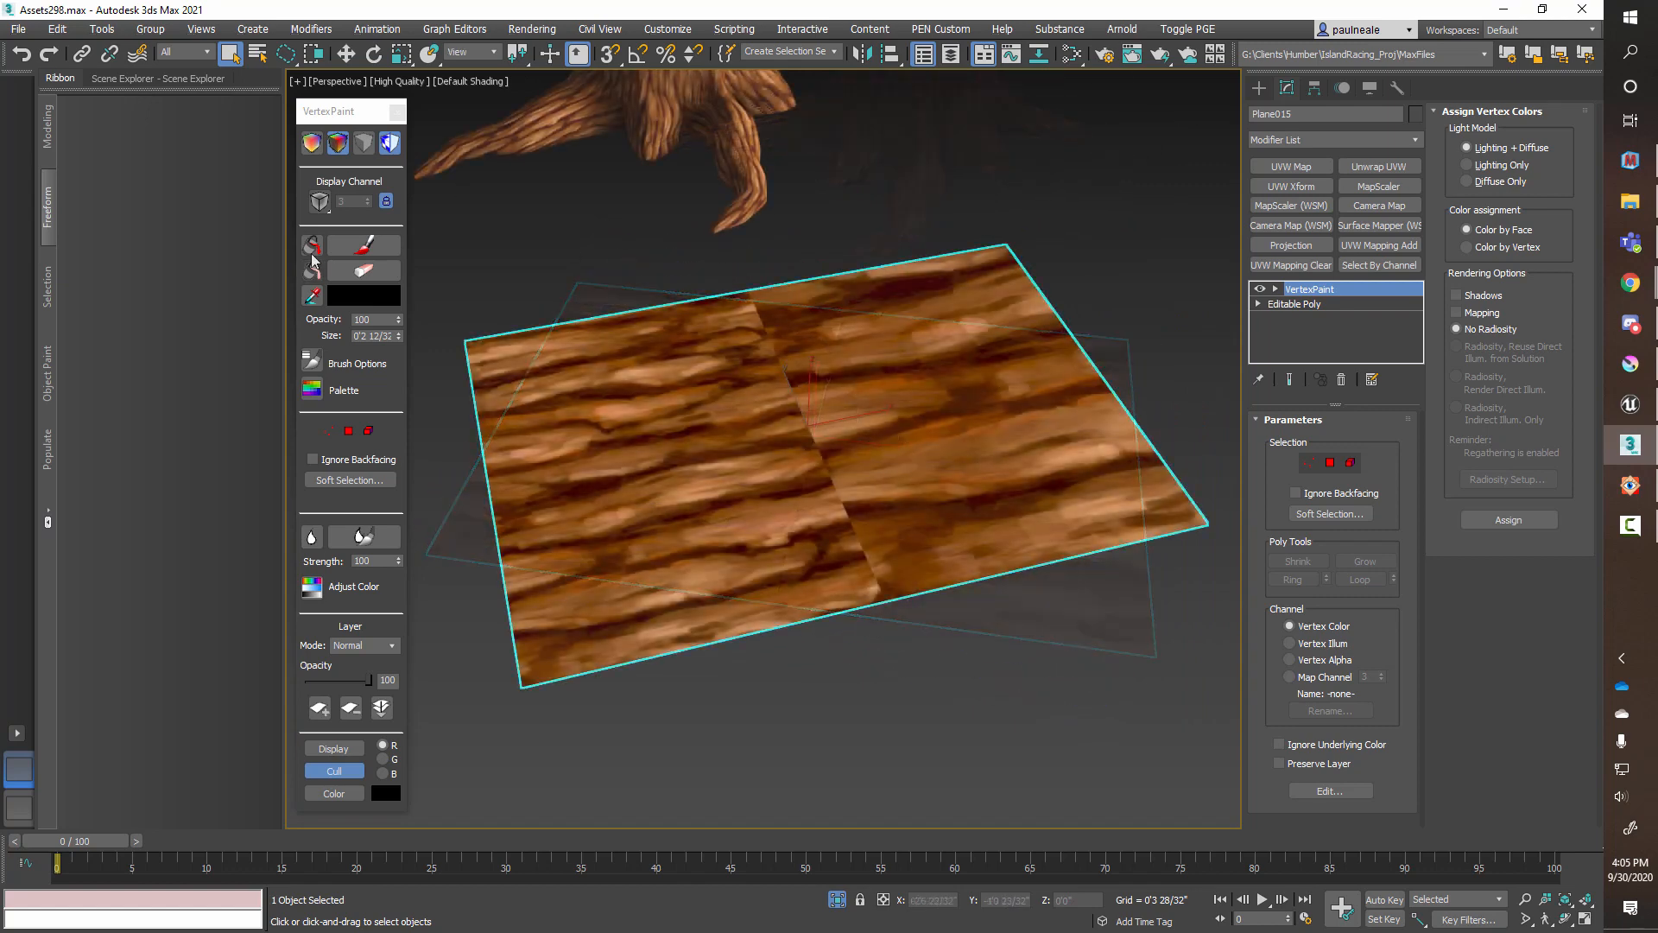
Step: Flood the whole plane with black vertex paint, toggling the vertex color display off and back to shaded
left_click(312, 246)
middle_click_drag(812, 430, 869, 470, "alt")
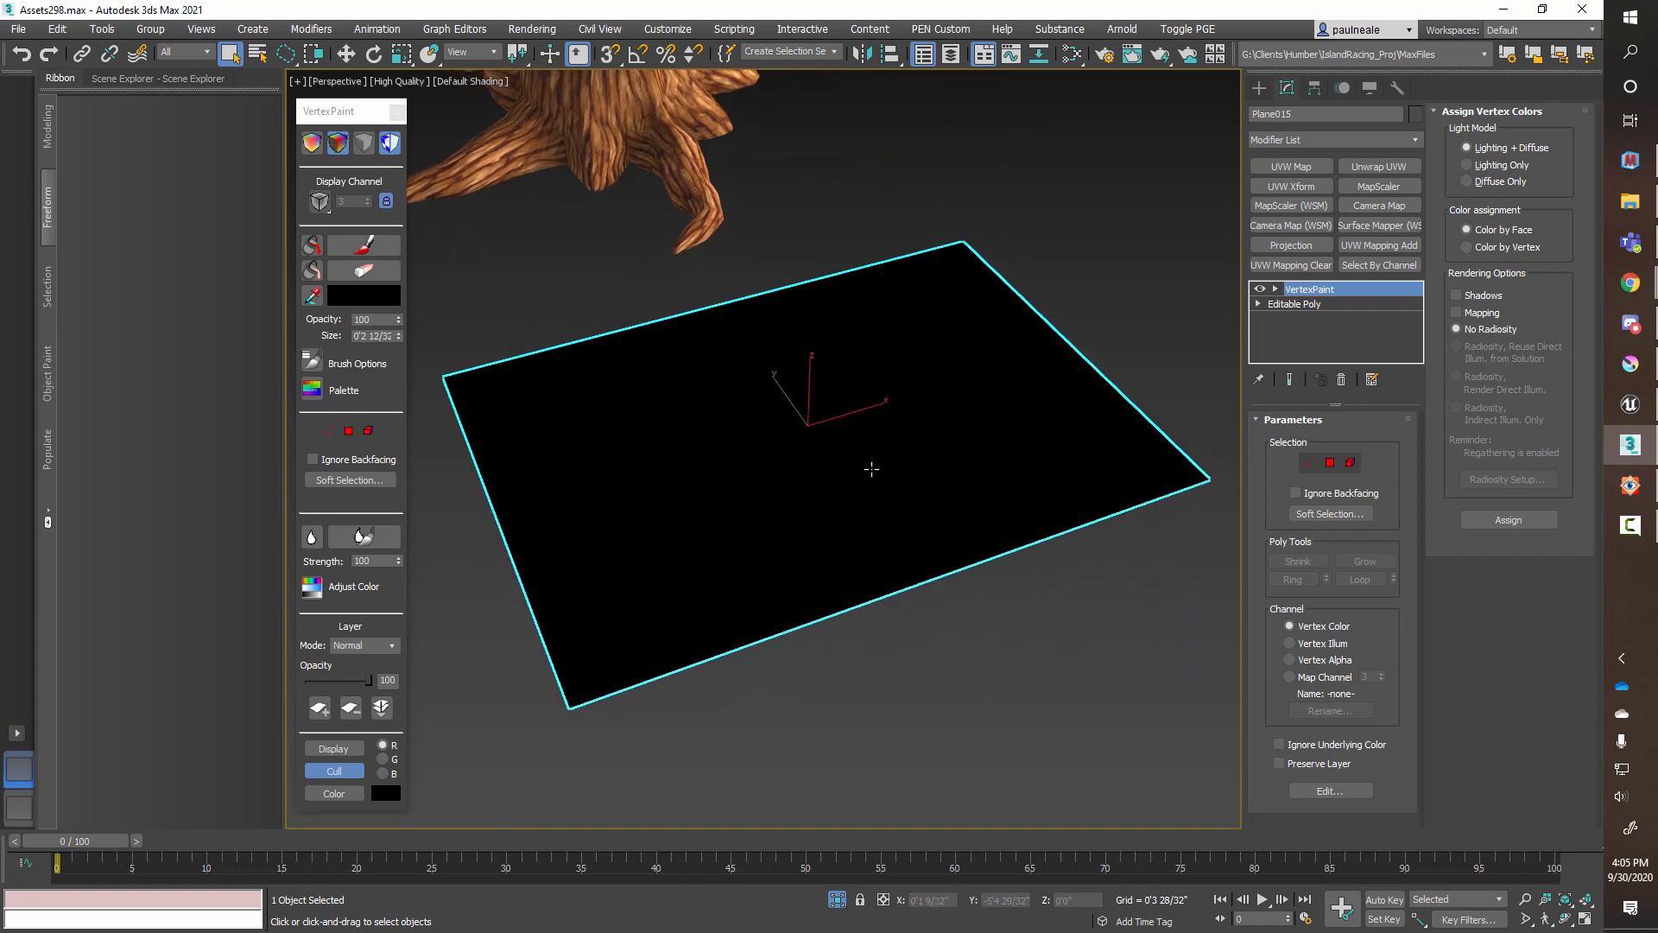
left_click(361, 143)
left_click(337, 146)
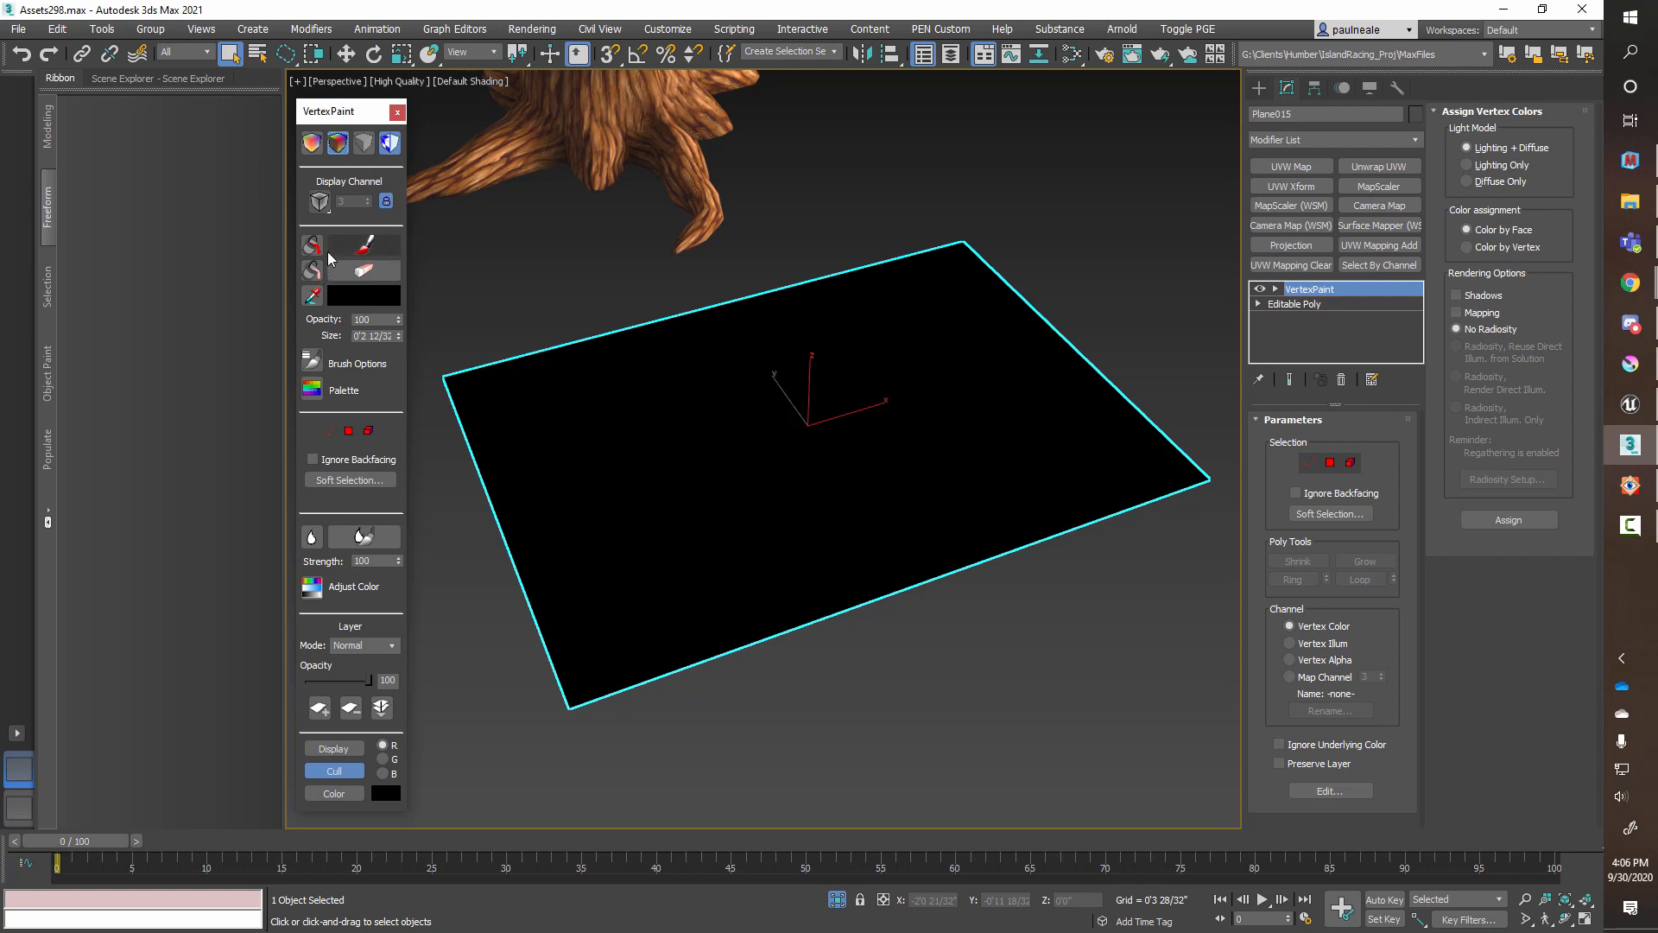
Step: Set the VertexPaint channel to Map Channel 3 and compare it with the UVW Channel node's setting in the Slate Material Editor
left_click(1290, 677)
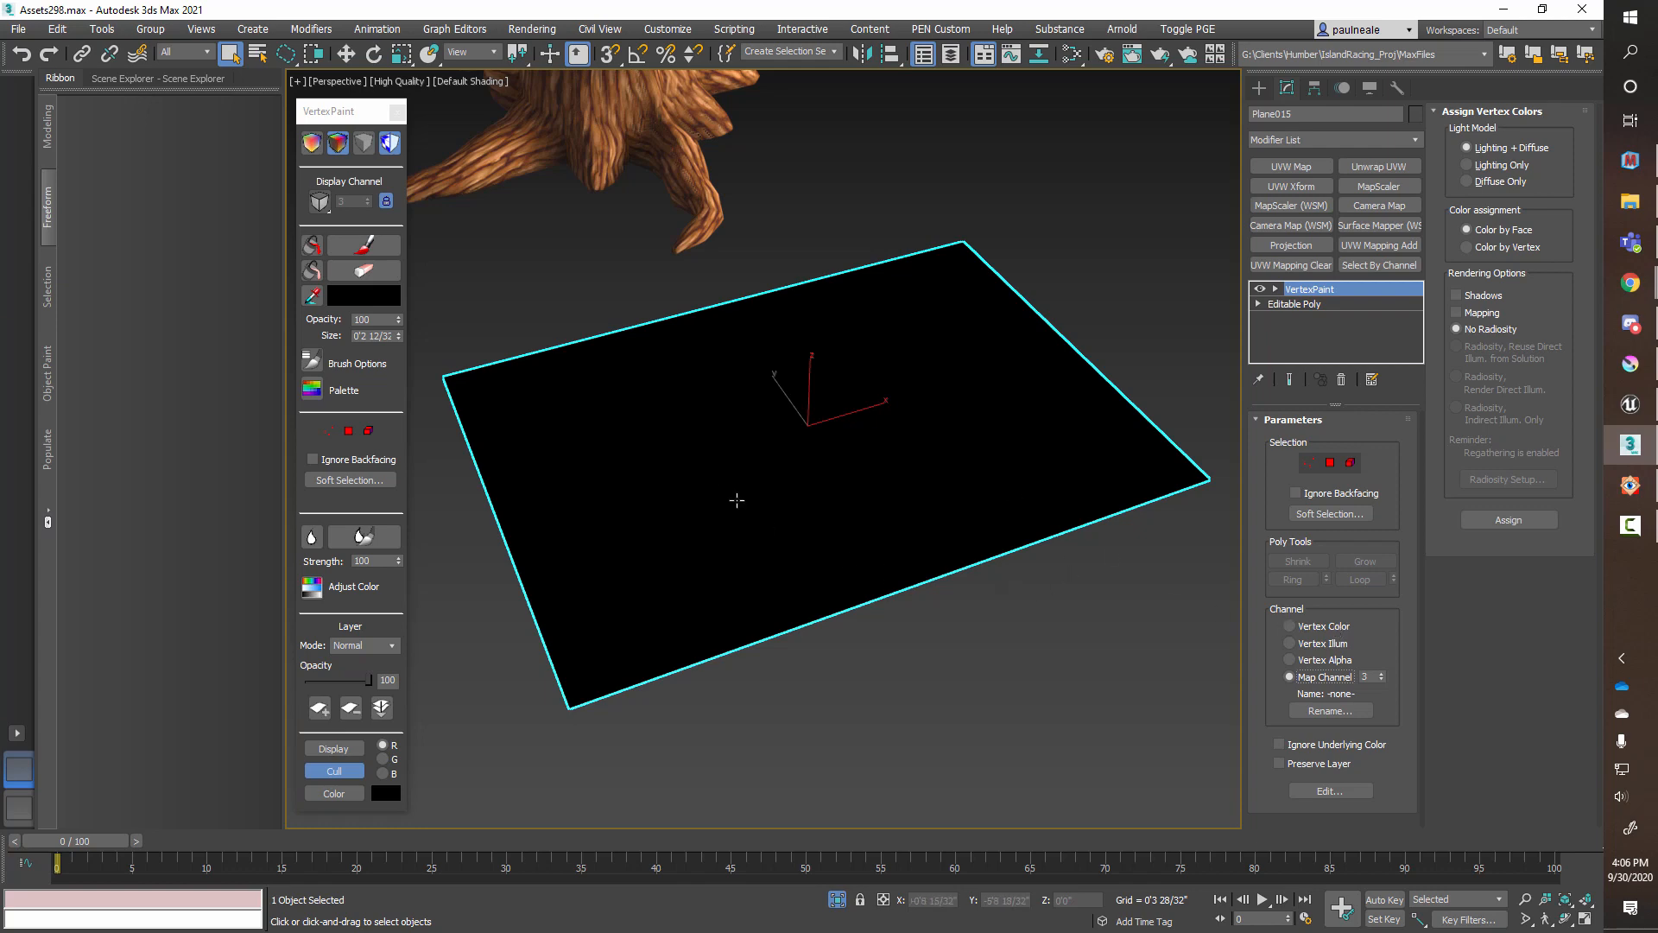
middle_click_drag(939, 547, 940, 559)
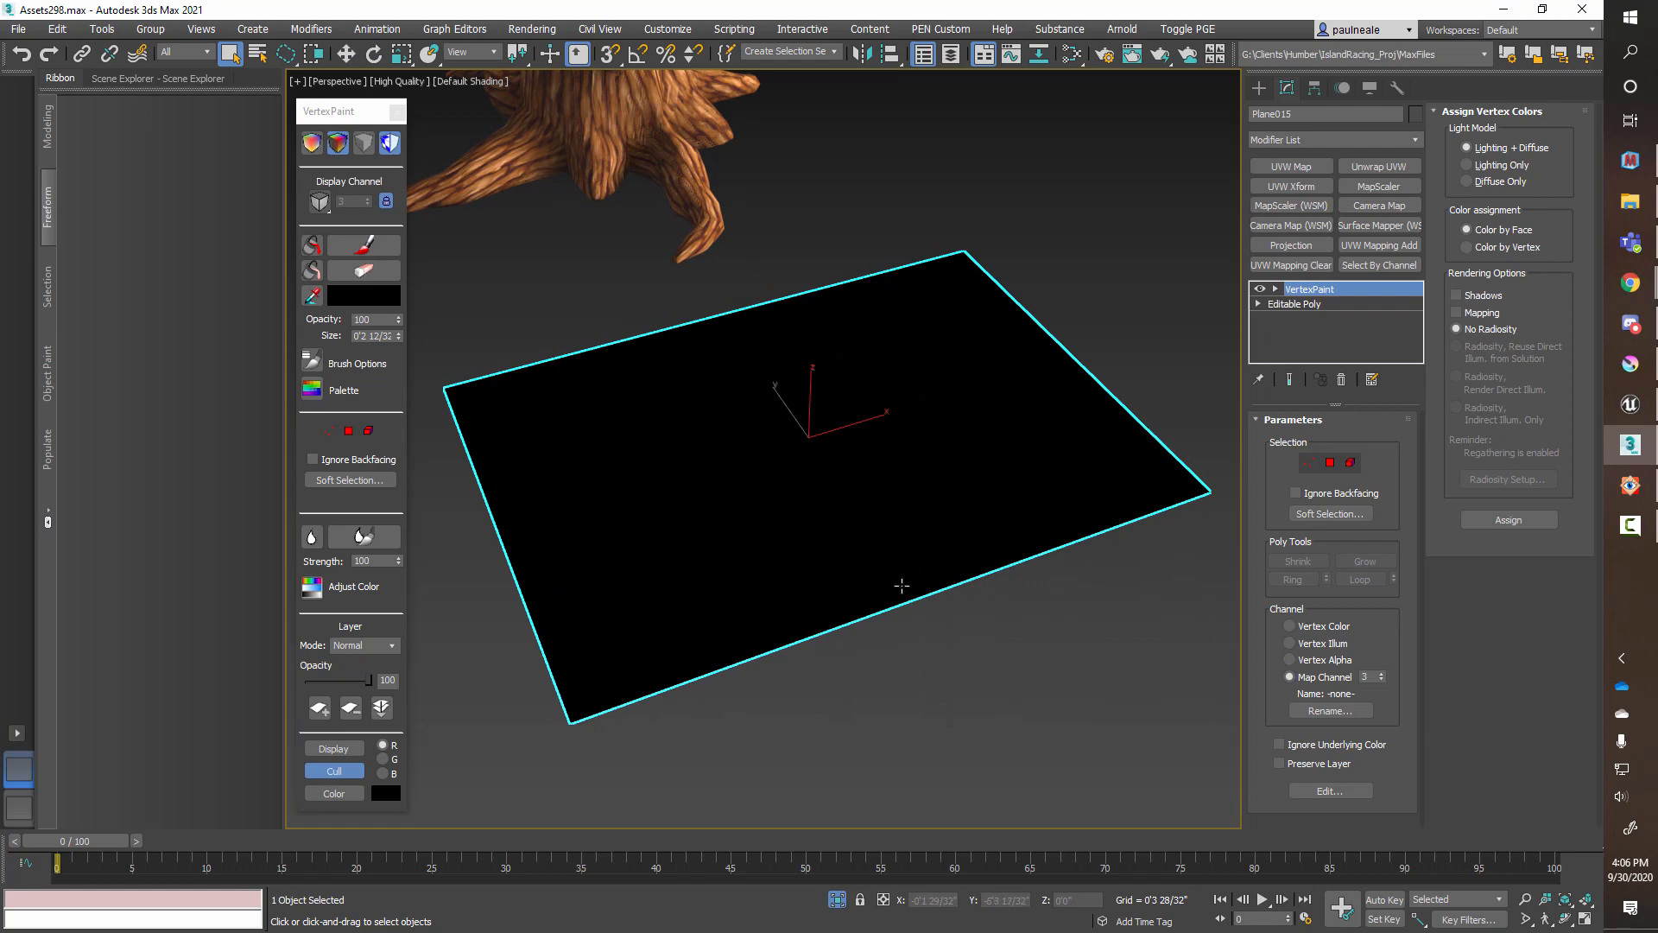
middle_click_drag(902, 586, 874, 567, "alt")
key("m")
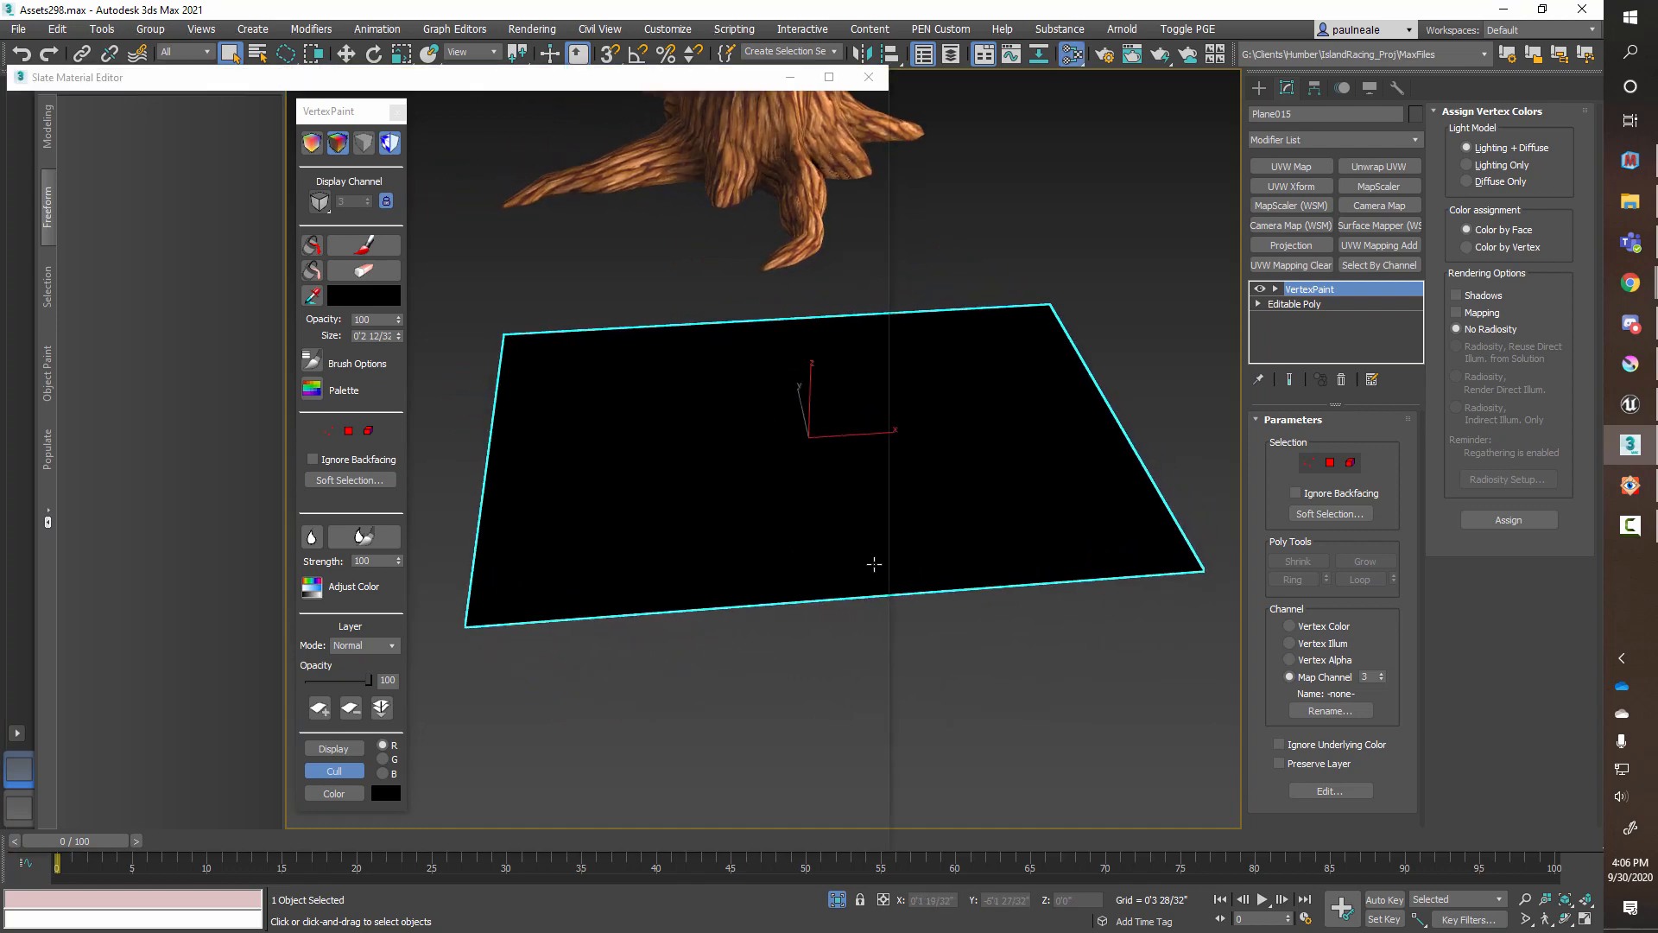
middle_click_drag(386, 307, 413, 292)
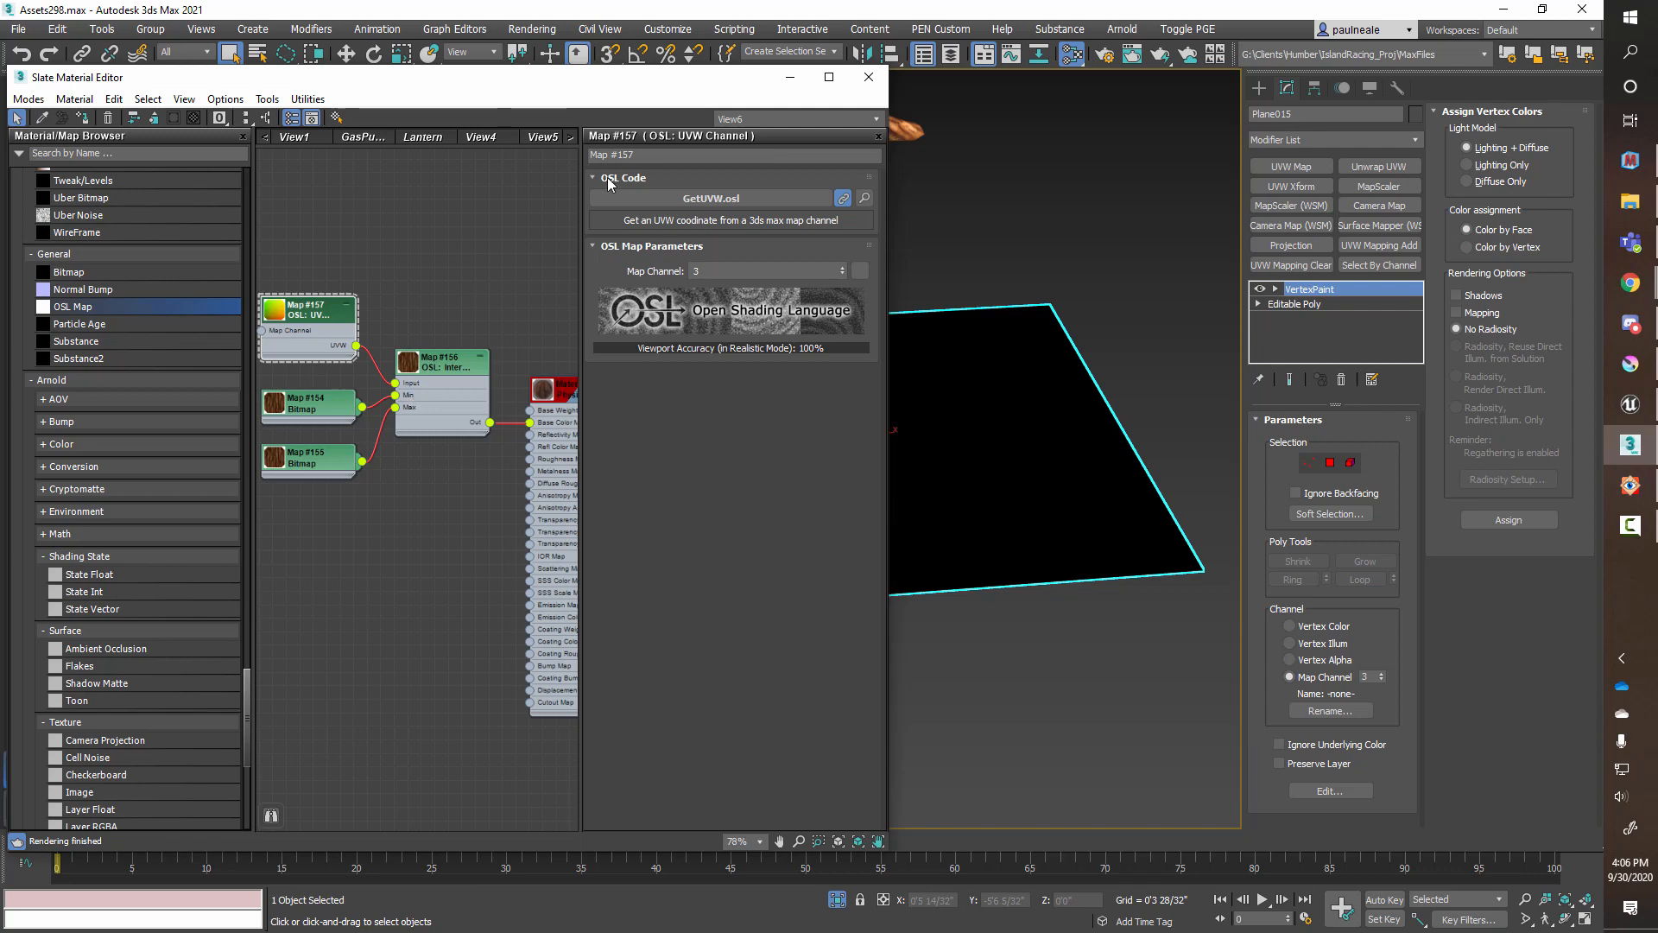
key("m")
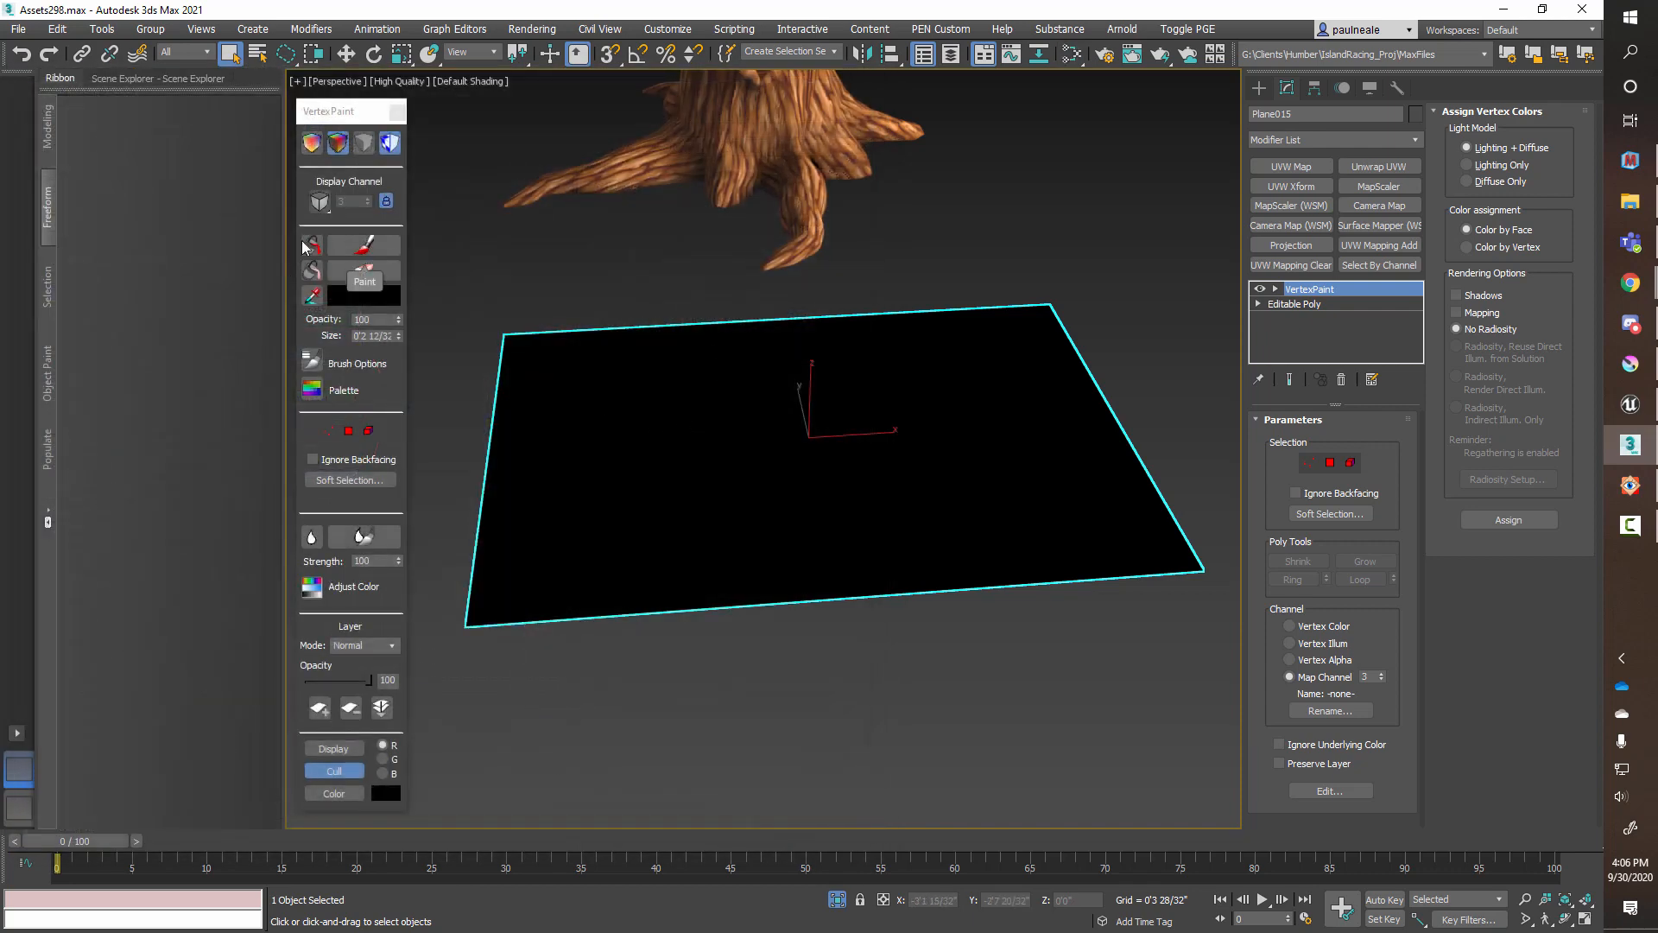
Step: Set the paint color to white, activate the Paint brush and enlarge its size to about 0'6 18/32"
left_click(352, 299)
left_click_drag(593, 163, 600, 289)
left_click(729, 297)
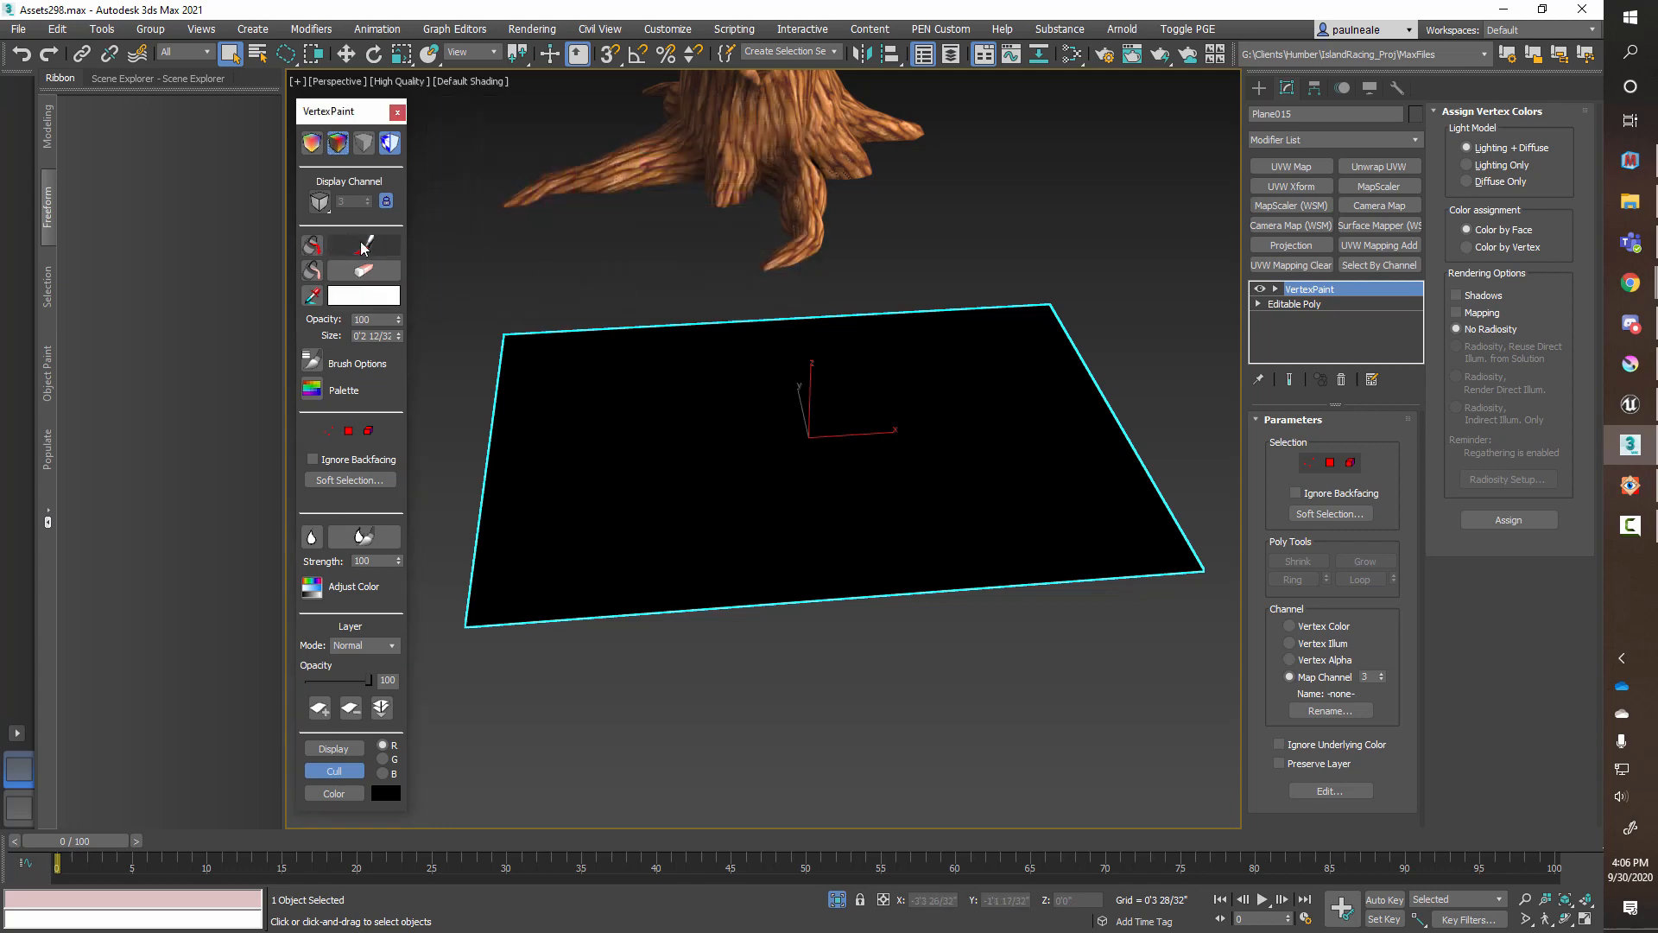
left_click(363, 245)
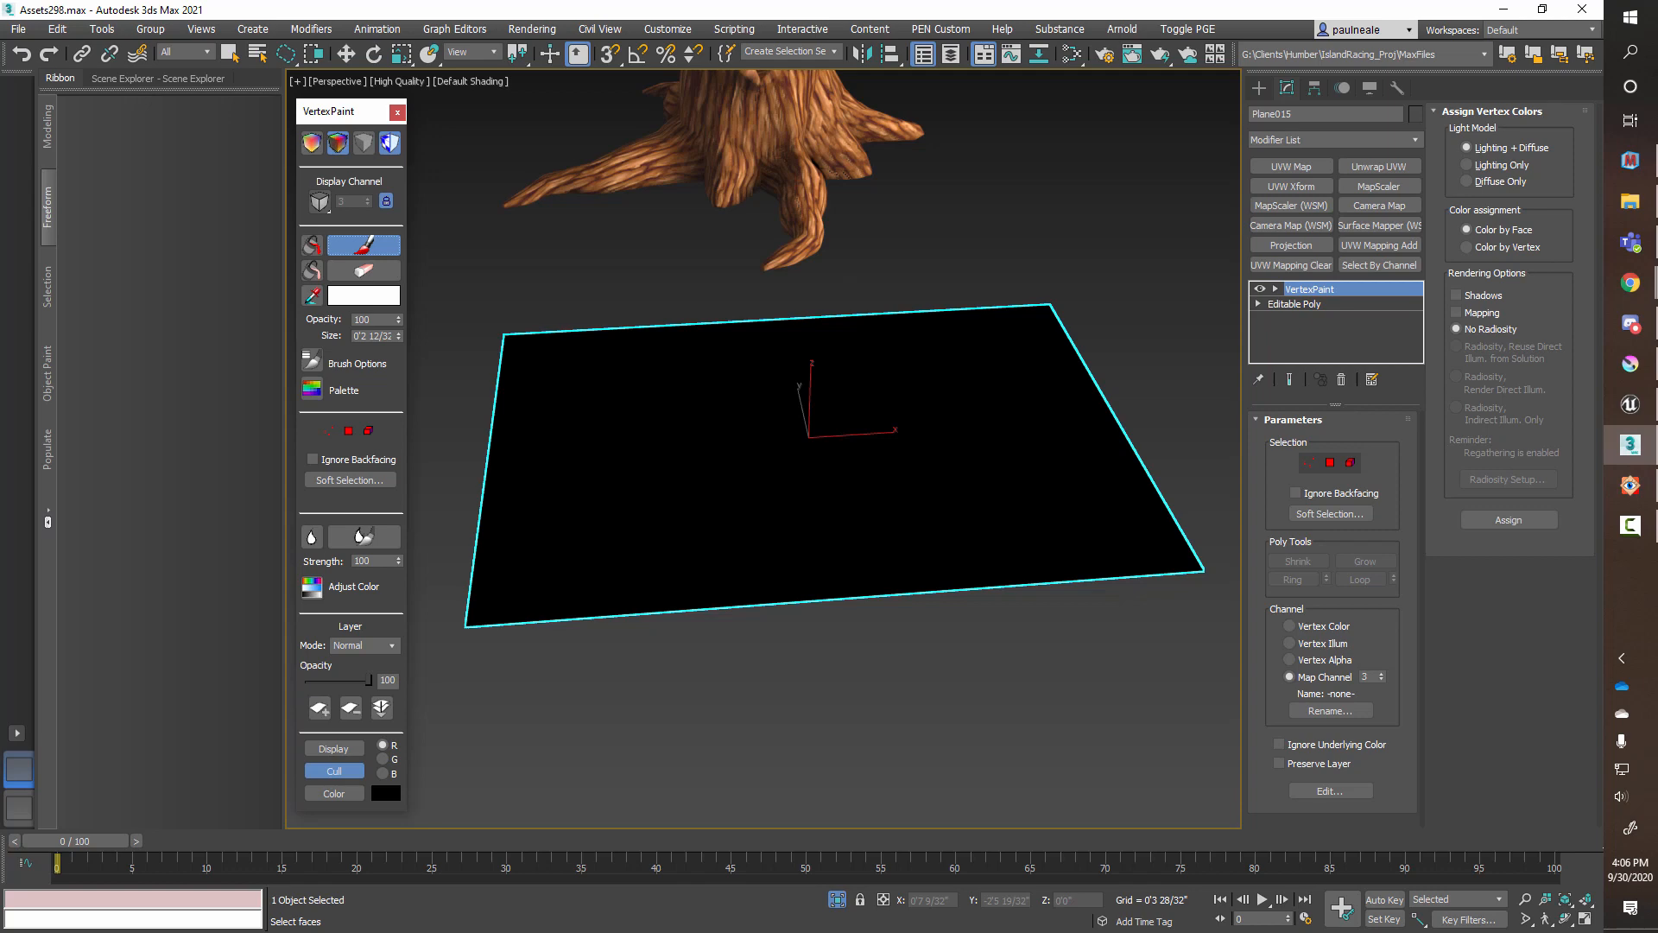
middle_click_drag(976, 479, 838, 492, "alt")
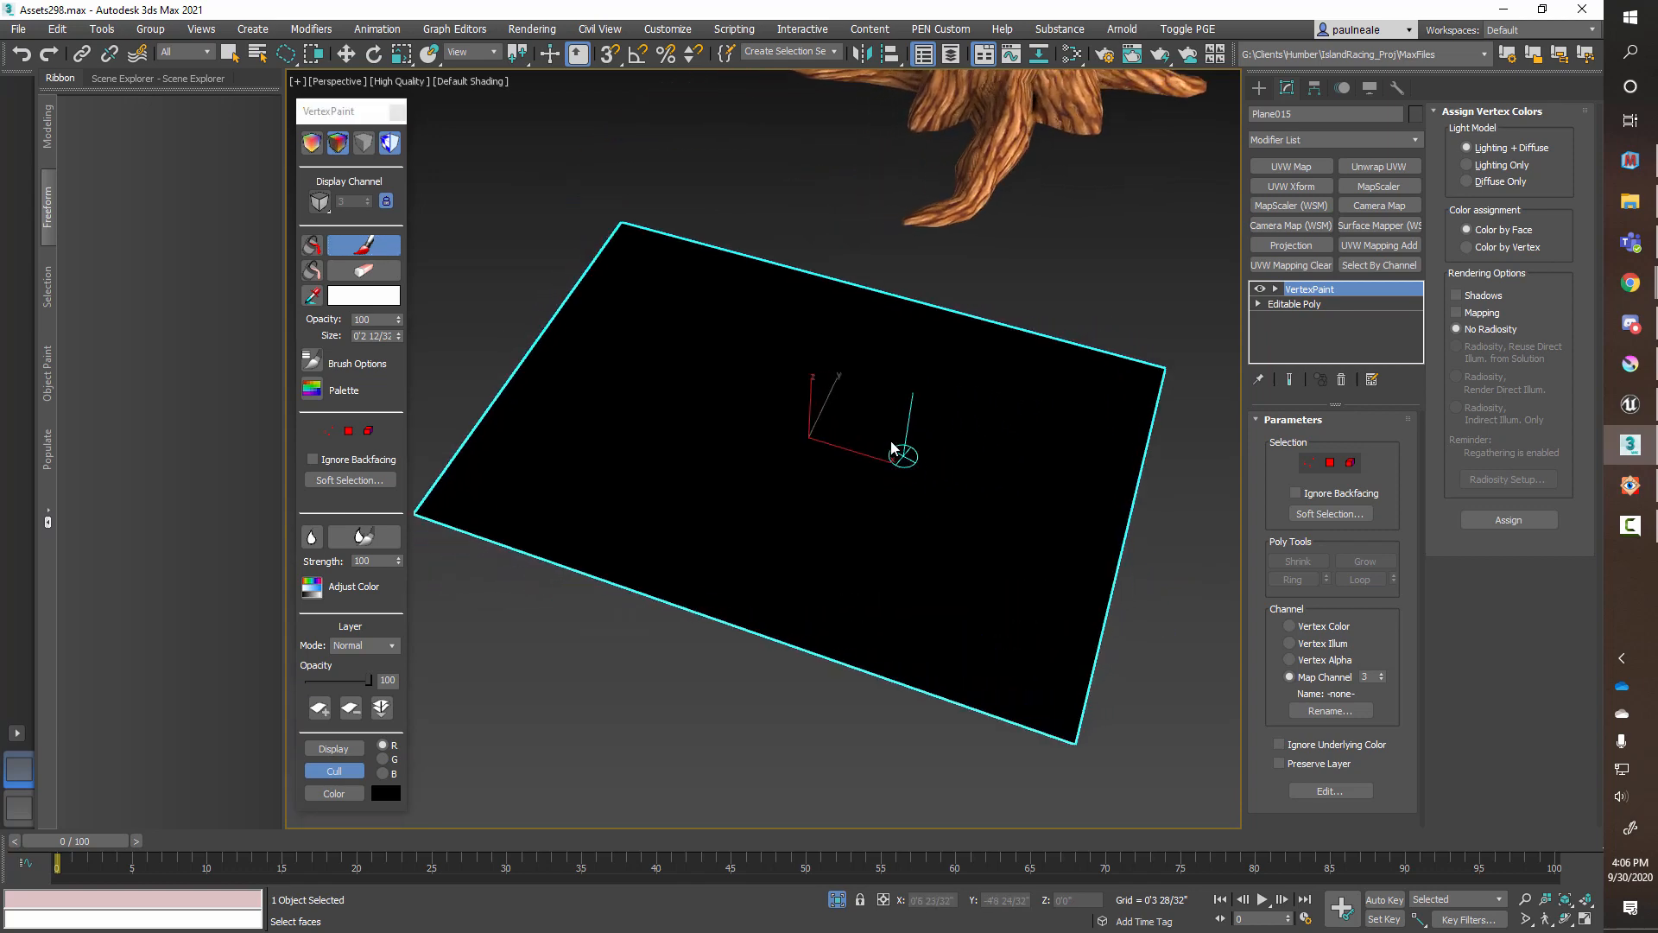
left_click_drag(884, 433, 881, 466, "ctrl+shift")
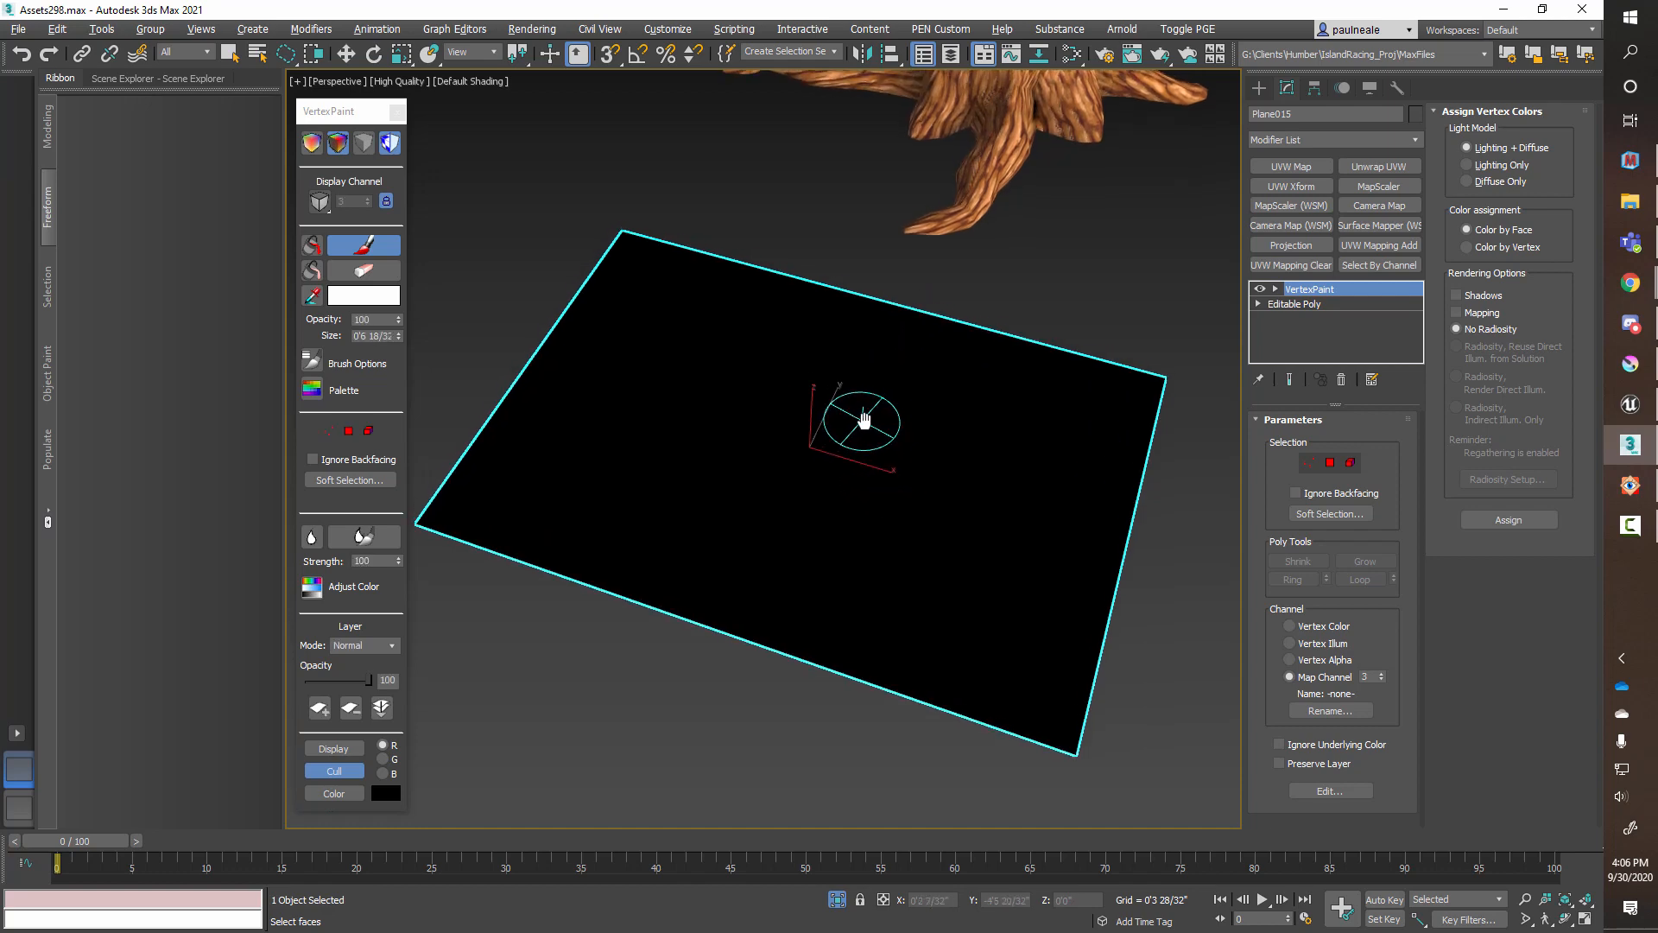
Step: Paint a white band across the middle of the plane over the texture seam, showing edged faces while painting
key("F4")
mouse_move(877, 296)
left_mouse_down()
mouse_move(792, 492)
mouse_move(791, 473)
mouse_move(789, 557)
left_mouse_up()
mouse_move(788, 557)
middle_mouse_down("alt")
mouse_move(862, 529)
mouse_move(892, 556)
mouse_move(985, 574)
mouse_move(1001, 637)
mouse_move(972, 620)
middle_mouse_up("alt")
key("F4")
key("q")
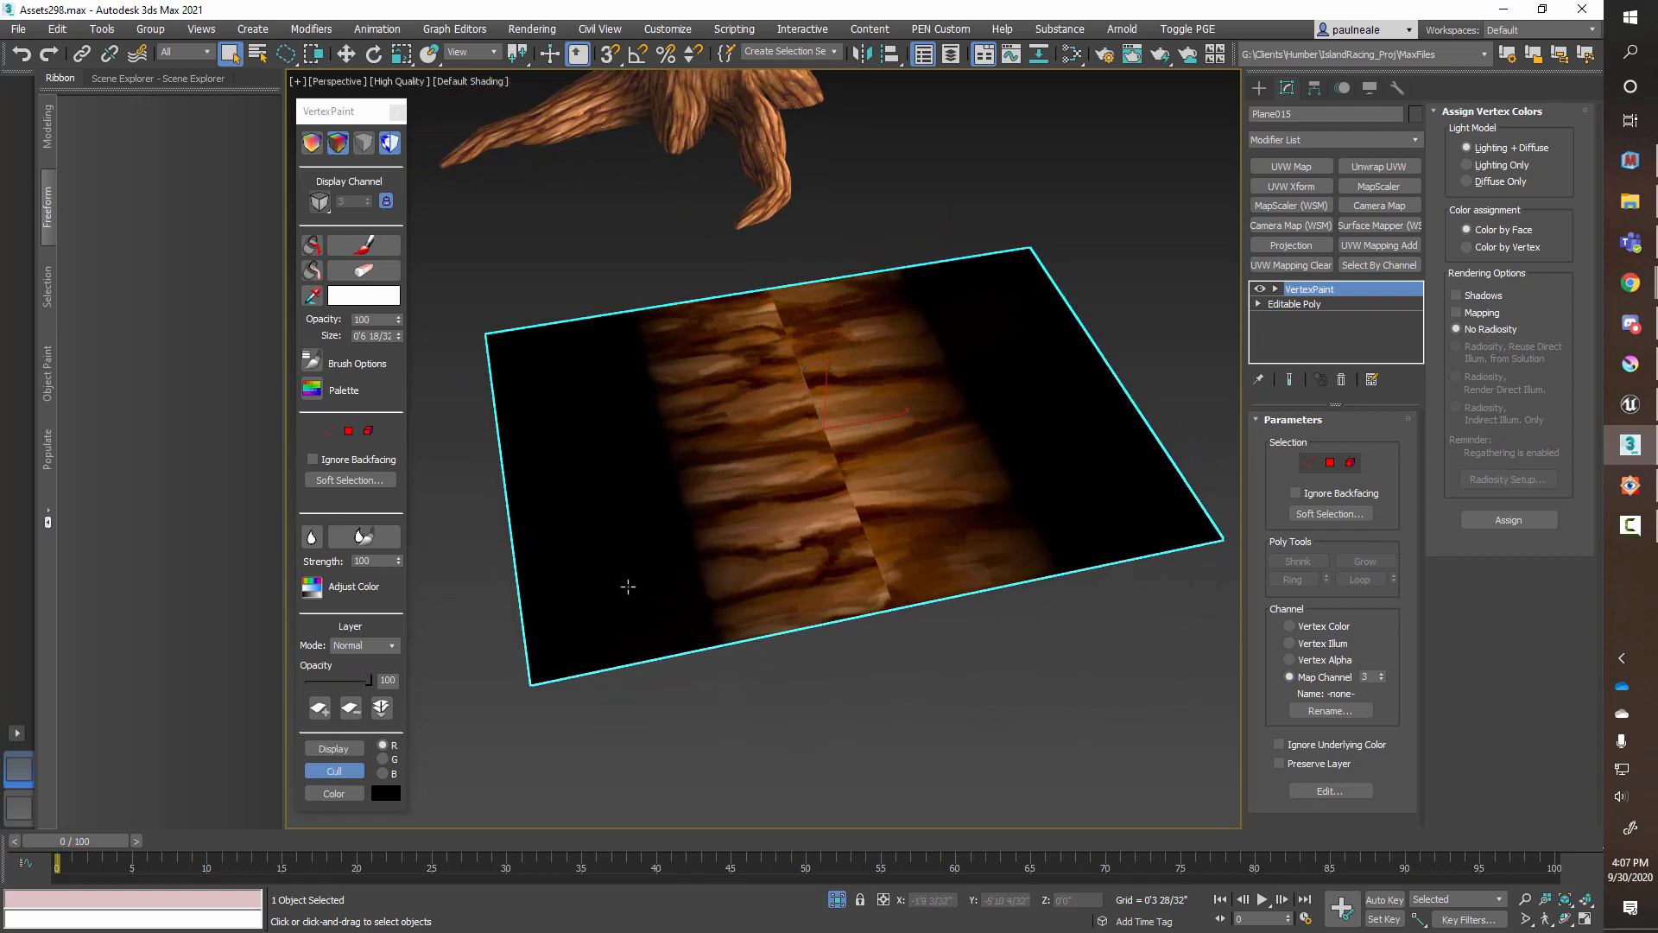
Step: Disable the vertex color display and inspect the blended bark textures along the plane's seam
middle_click_drag(854, 556, 866, 557, "alt")
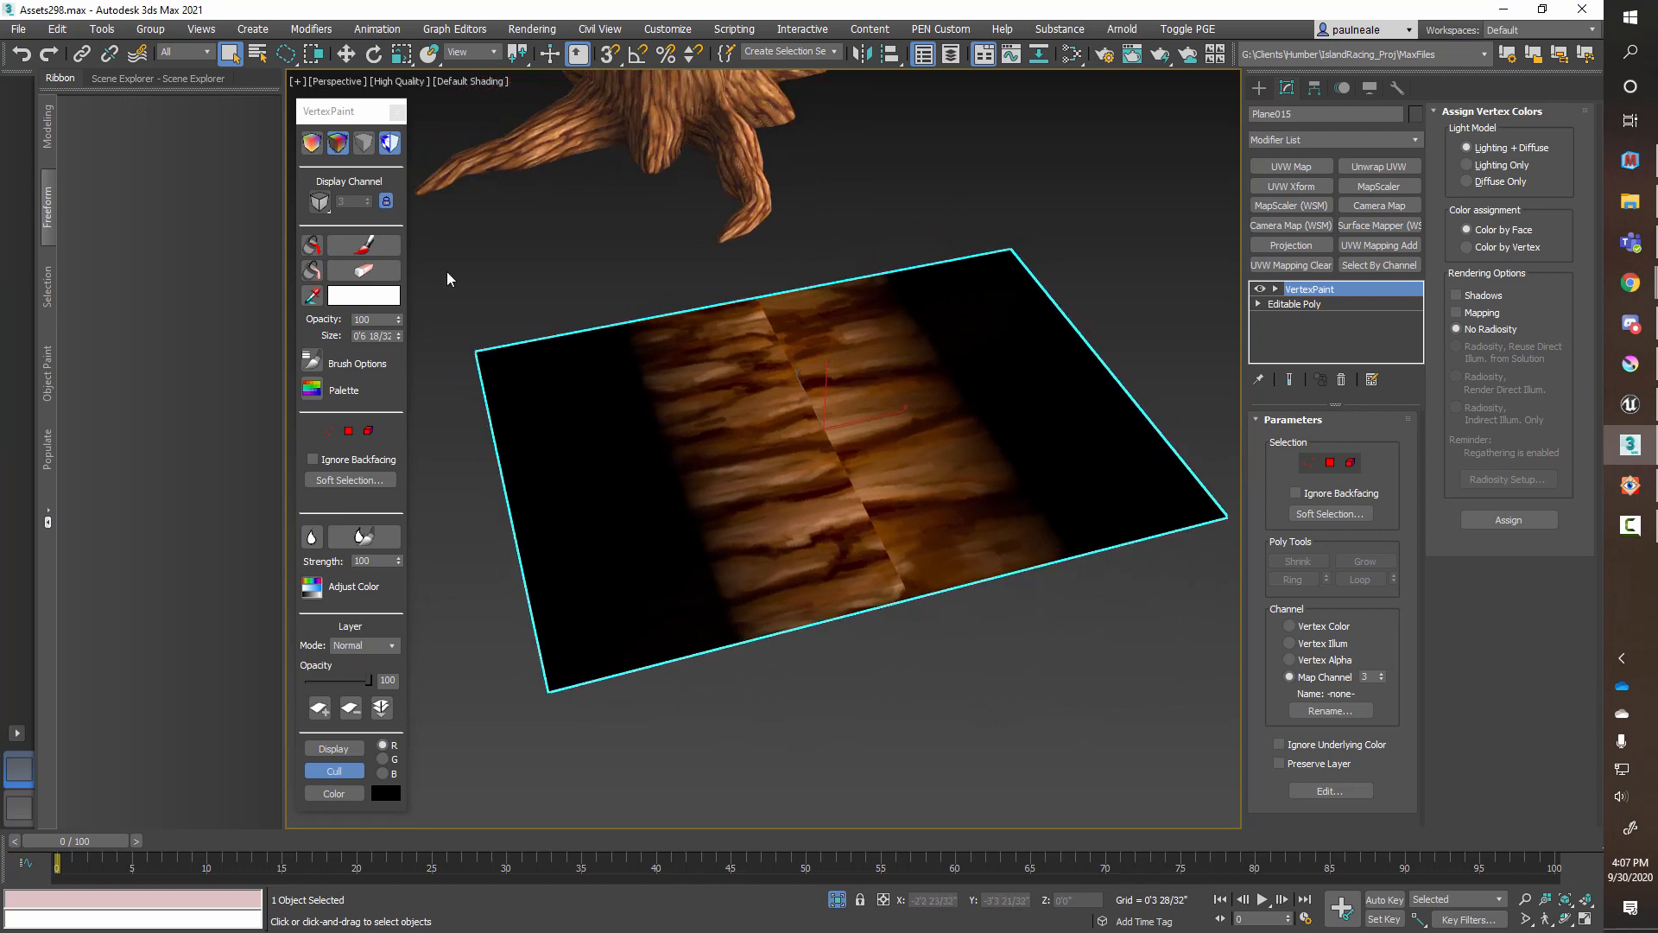
left_click(363, 143)
middle_click_drag(725, 338, 848, 549, "alt")
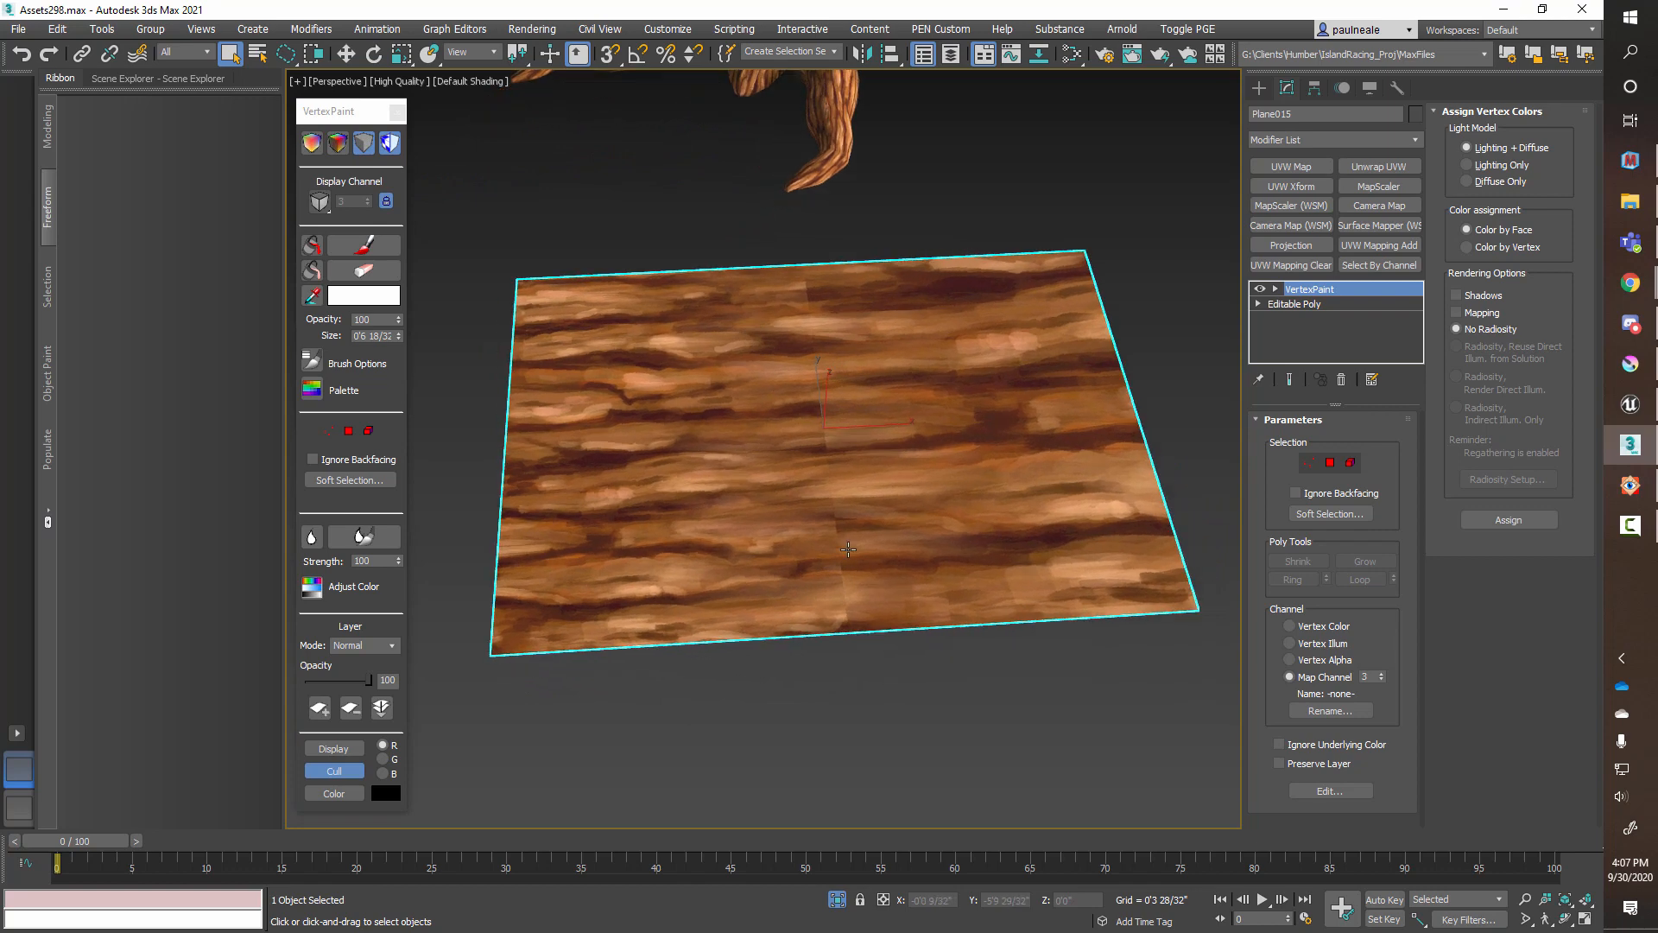
mouse_move(810, 404)
middle_mouse_down("alt")
mouse_move(855, 418)
mouse_move(846, 399)
middle_mouse_up("alt")
Step: Paint more white along the plane's seam with the brush reduced to about 0'3 11/32"
left_click(369, 246)
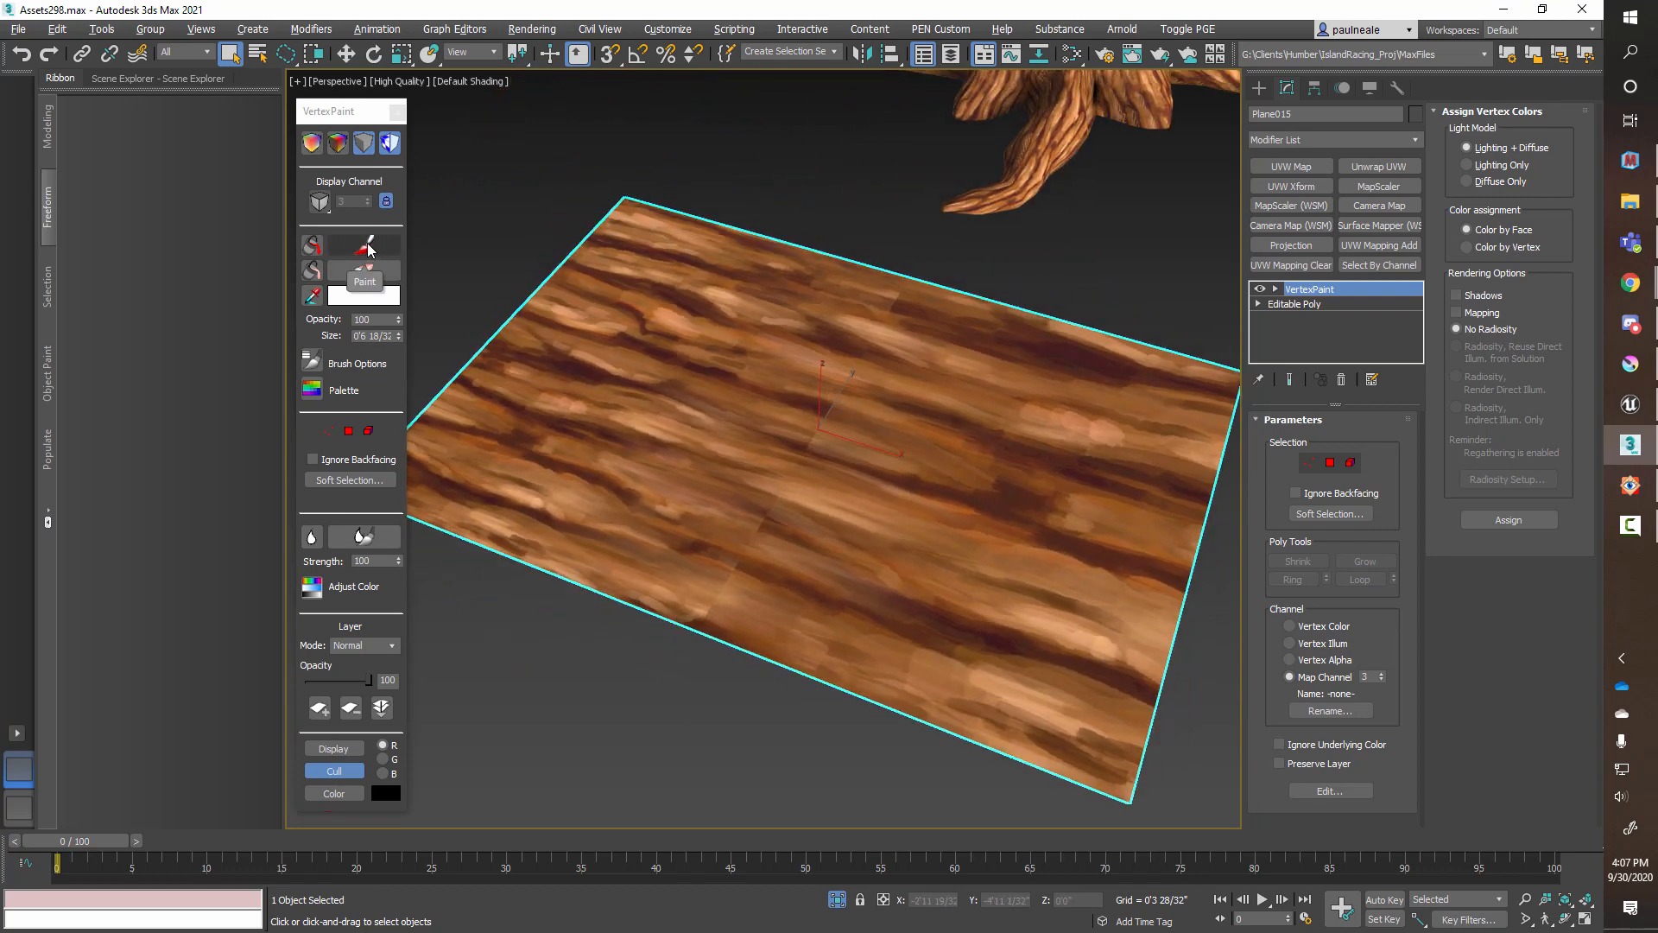
left_click(368, 245)
left_click_drag(837, 397, 835, 482, "ctrl+shift")
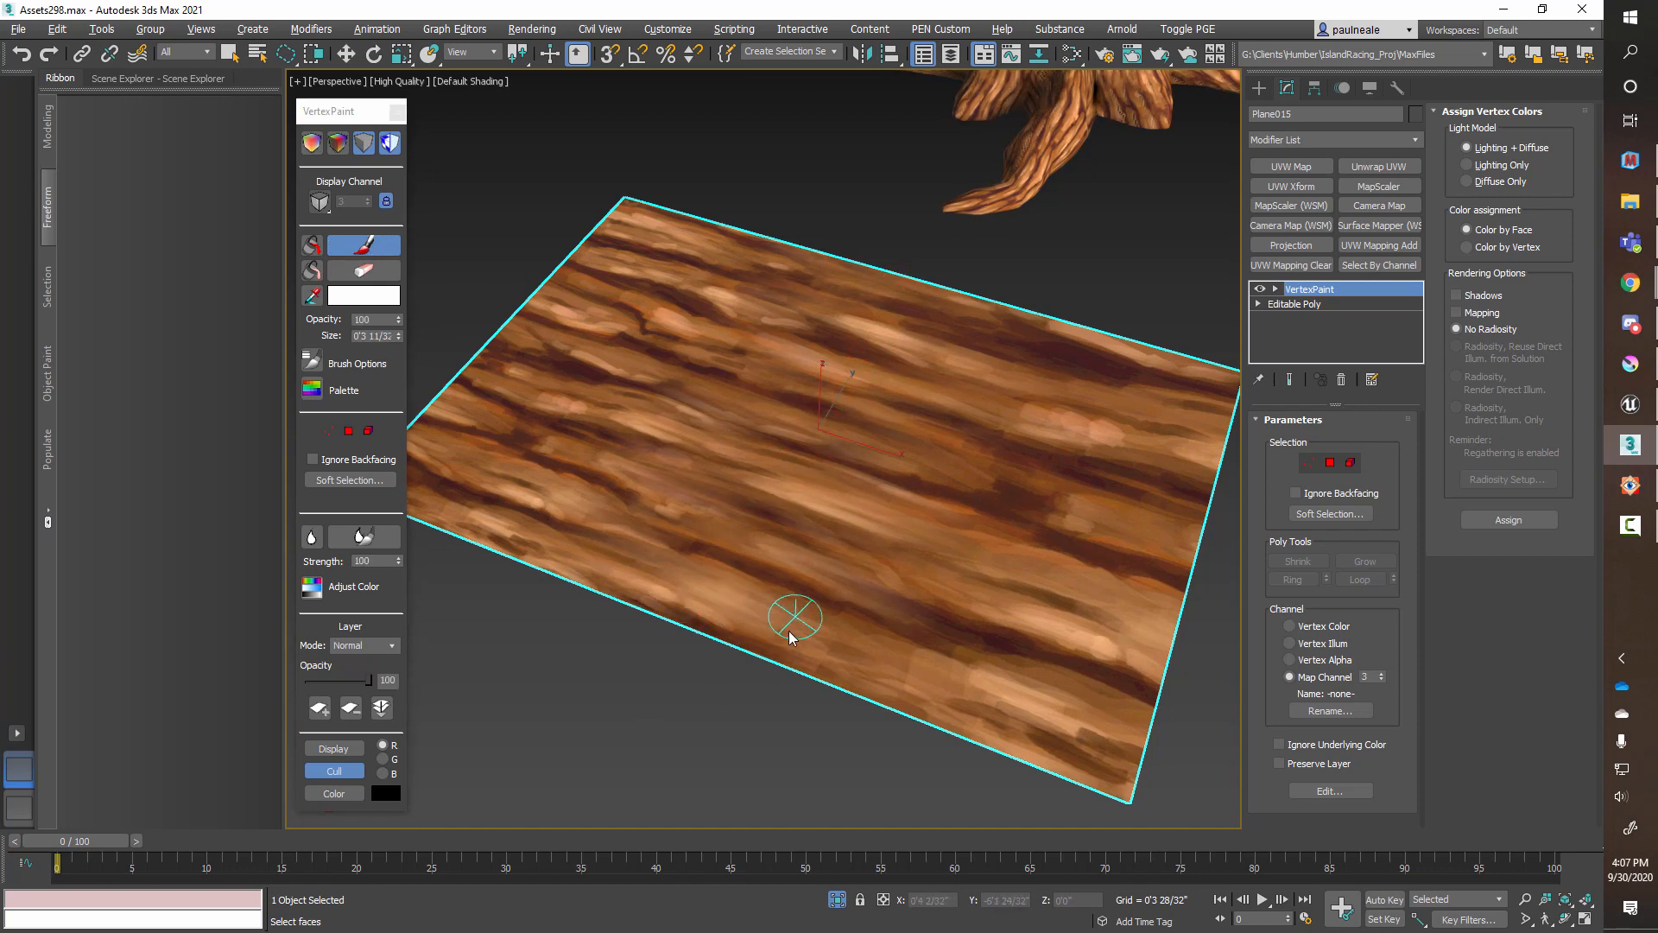
mouse_move(789, 621)
middle_mouse_down("alt")
mouse_move(799, 711)
mouse_move(821, 735)
mouse_move(822, 699)
mouse_move(860, 715)
mouse_move(879, 700)
middle_mouse_up("alt")
key("q")
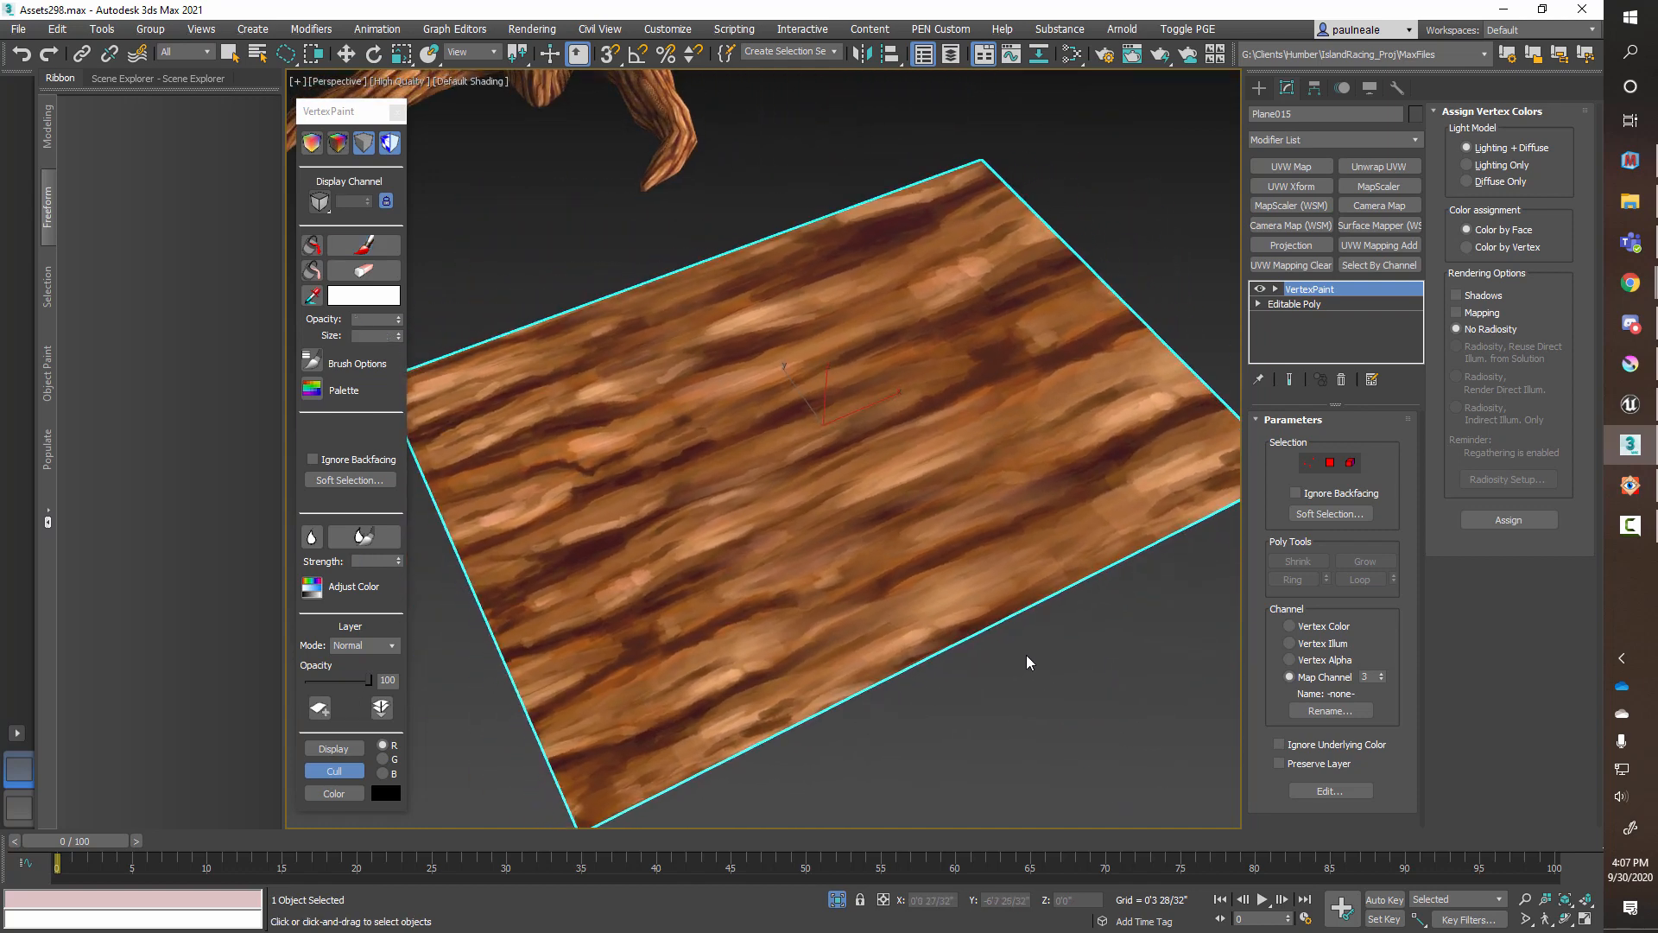
Step: Examine the plane's seam blend with edged faces on, comparing the bark texture with the shaded vertex color display
middle_click_drag(1042, 629, 655, 660, "alt")
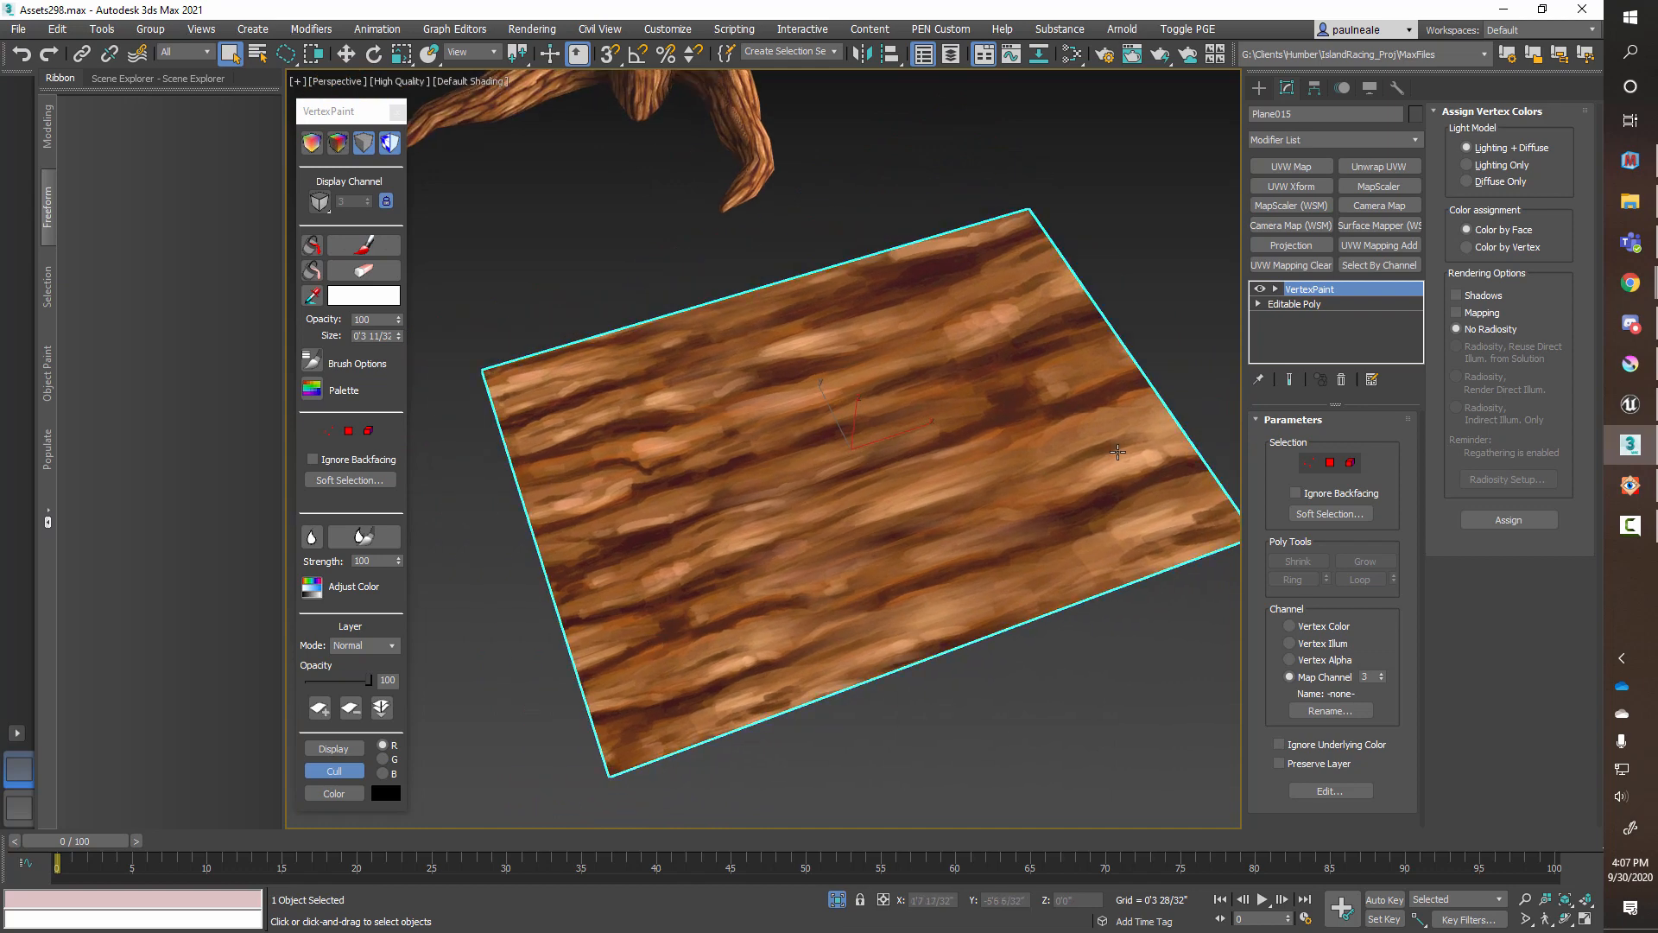
middle_click_drag(865, 429, 892, 595, "alt")
middle_click_drag(870, 481, 846, 395, "alt")
key("F4")
middle_click_drag(894, 342, 882, 469, "alt")
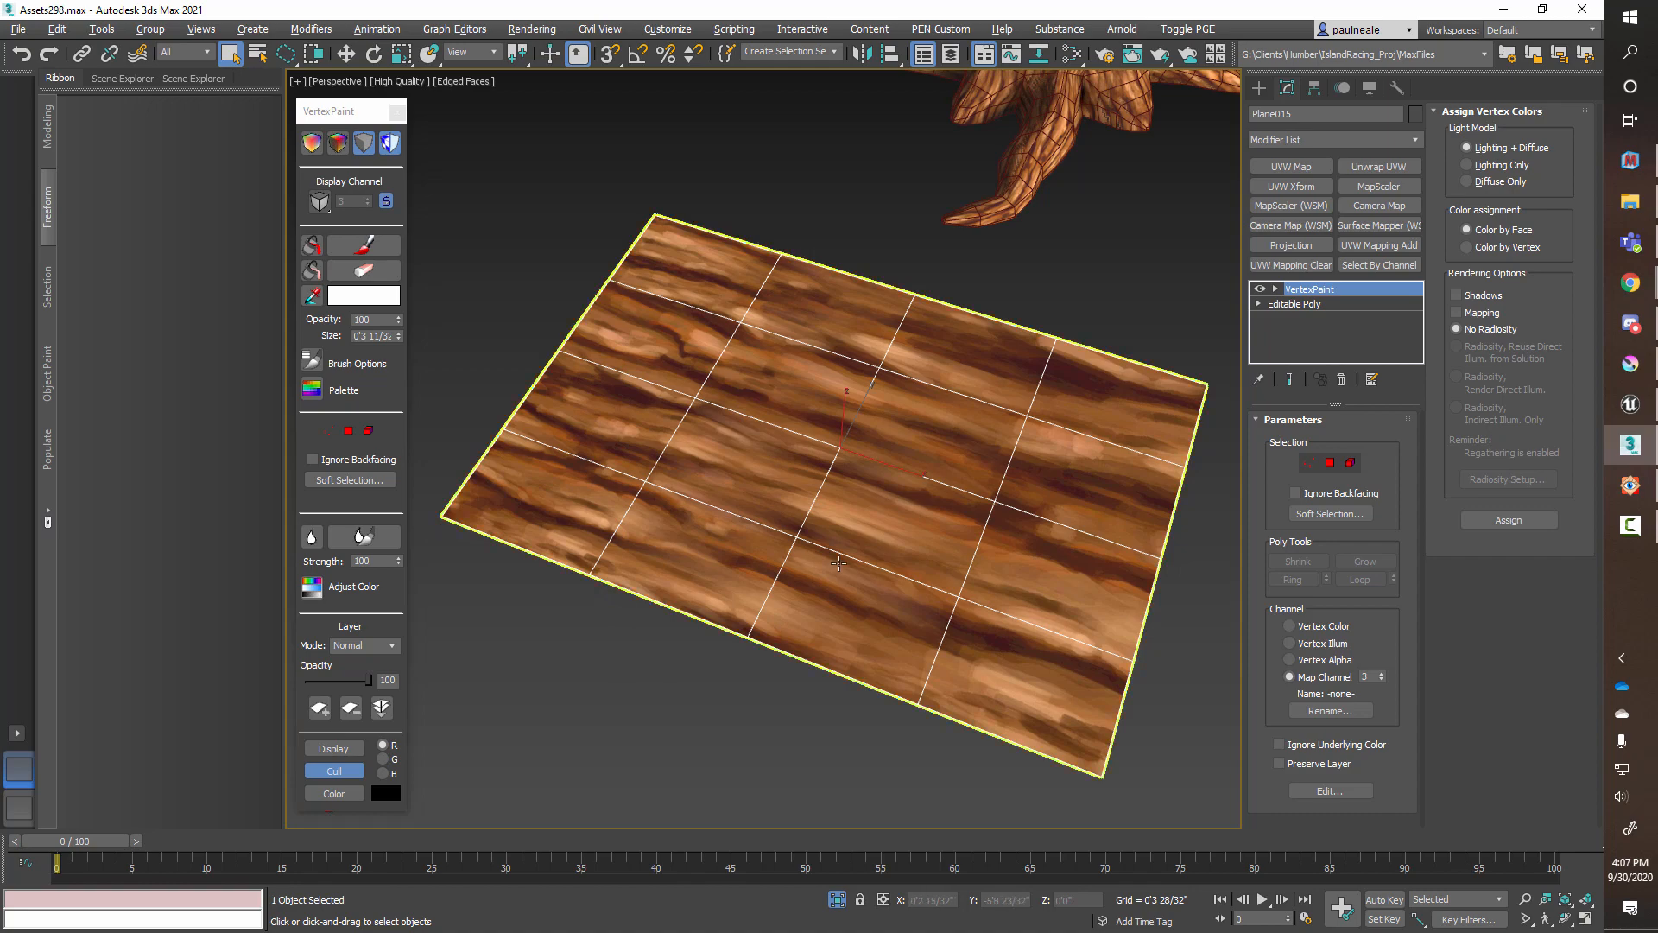
middle_click_drag(441, 531, 400, 204, "alt")
left_click(337, 143)
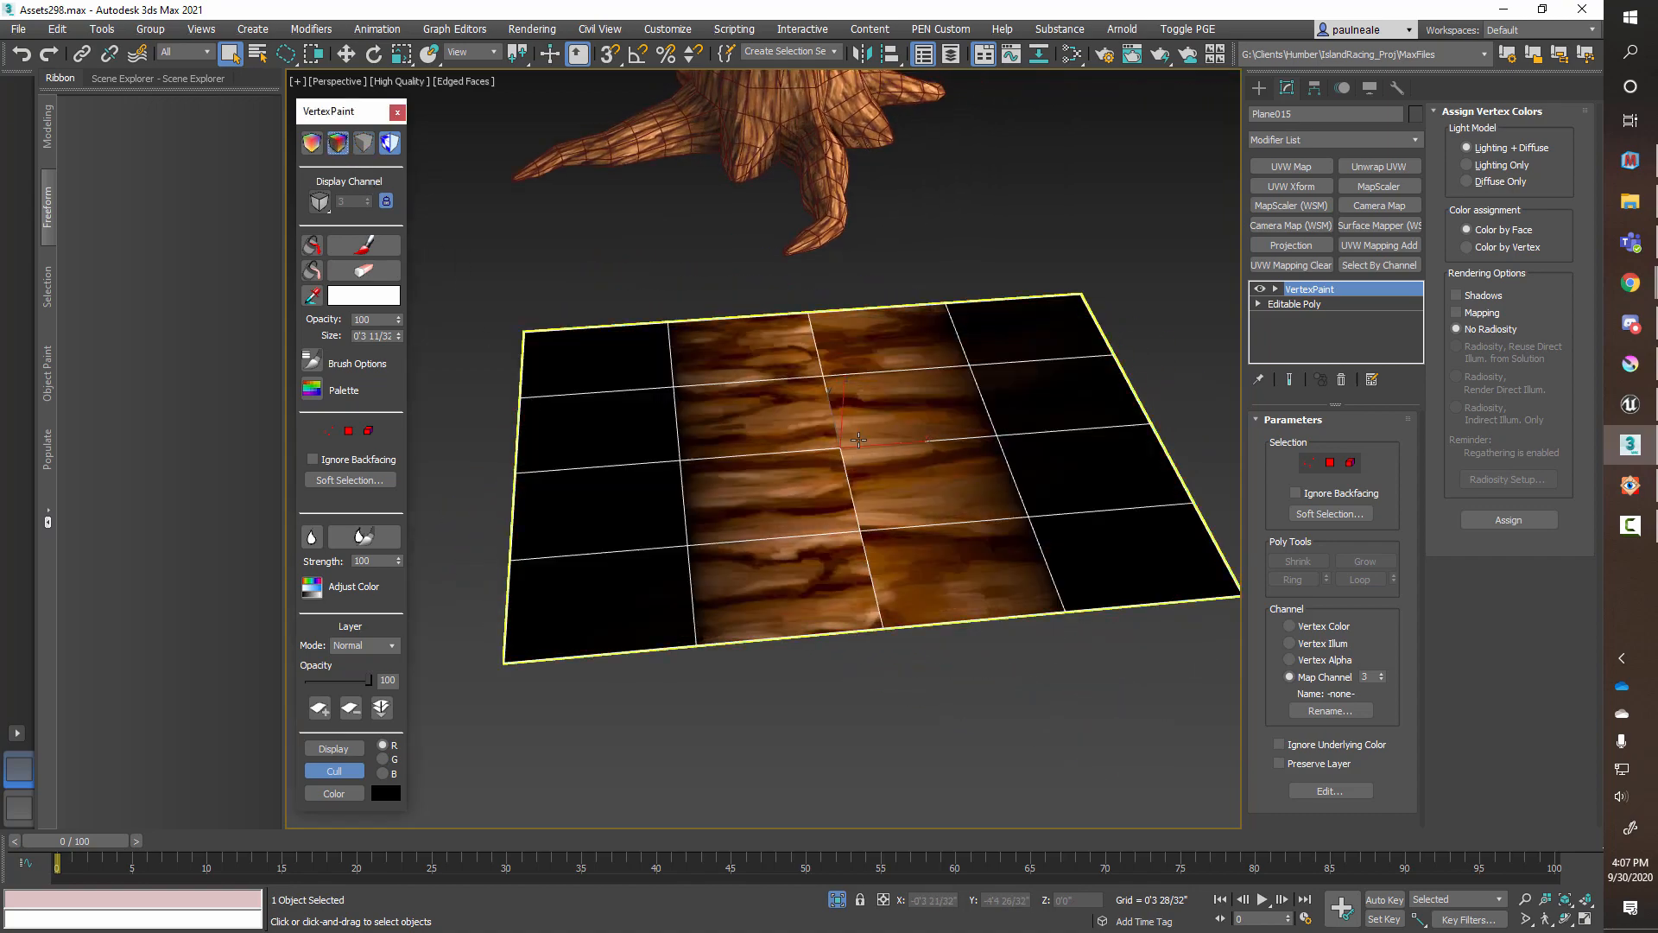
middle_click_drag(570, 405, 601, 407, "alt")
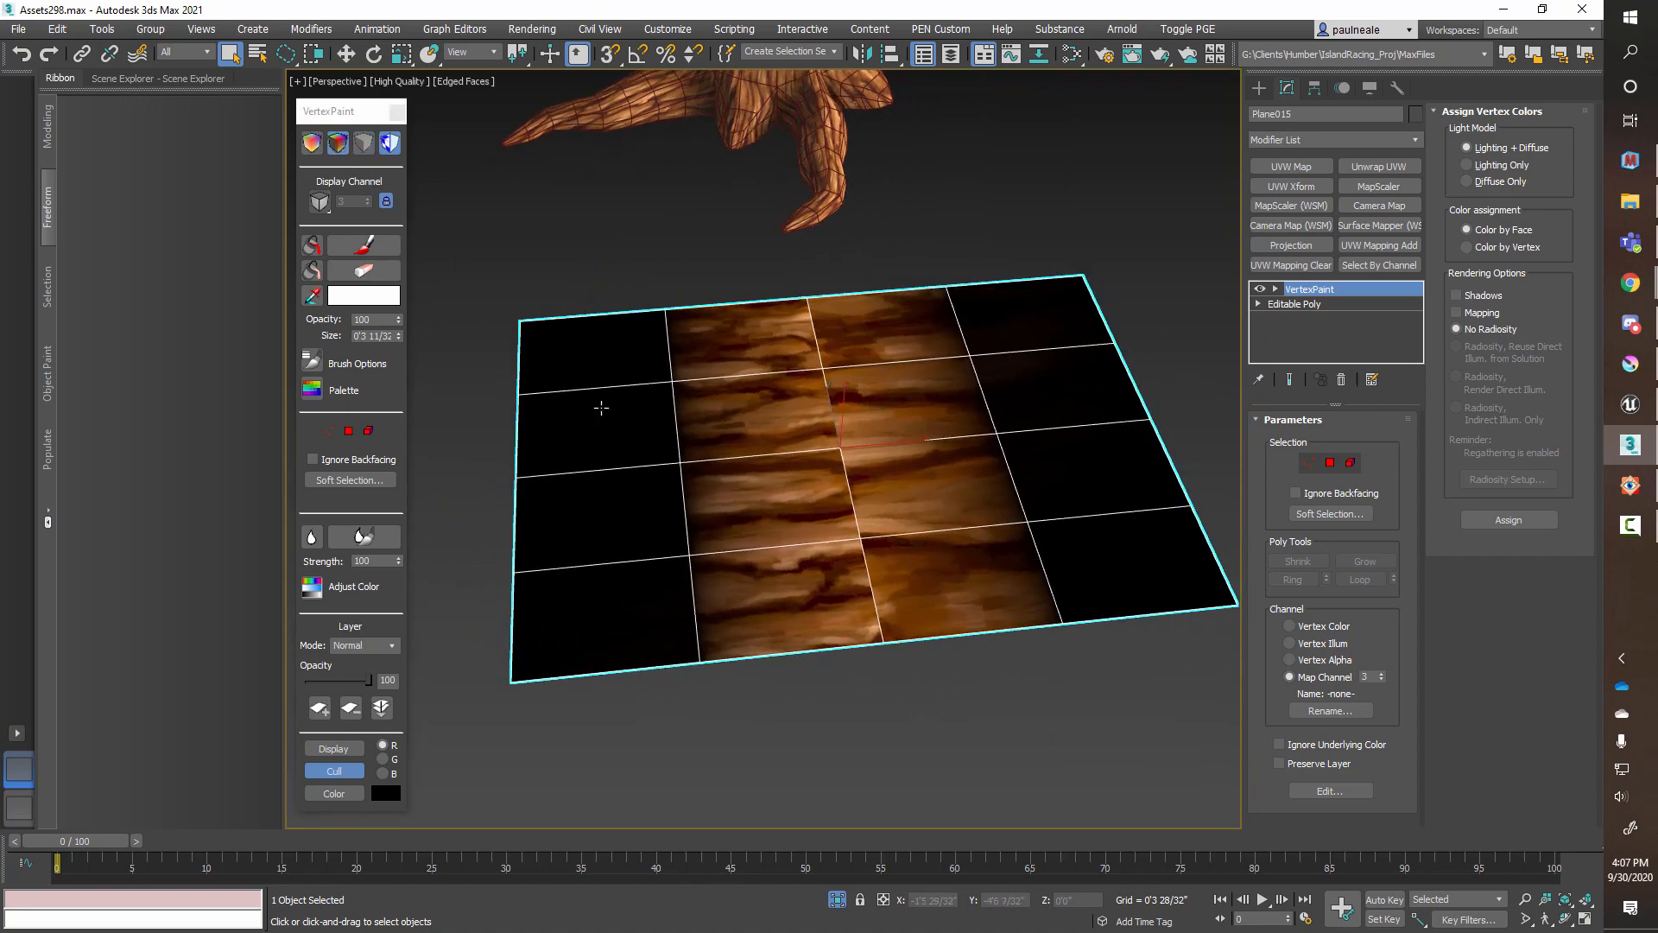
left_click(363, 147)
mouse_move(952, 544)
middle_mouse_down("alt")
mouse_move(894, 511)
mouse_move(950, 544)
mouse_move(911, 621)
mouse_move(863, 437)
mouse_move(874, 420)
middle_mouse_up("alt")
key("F4")
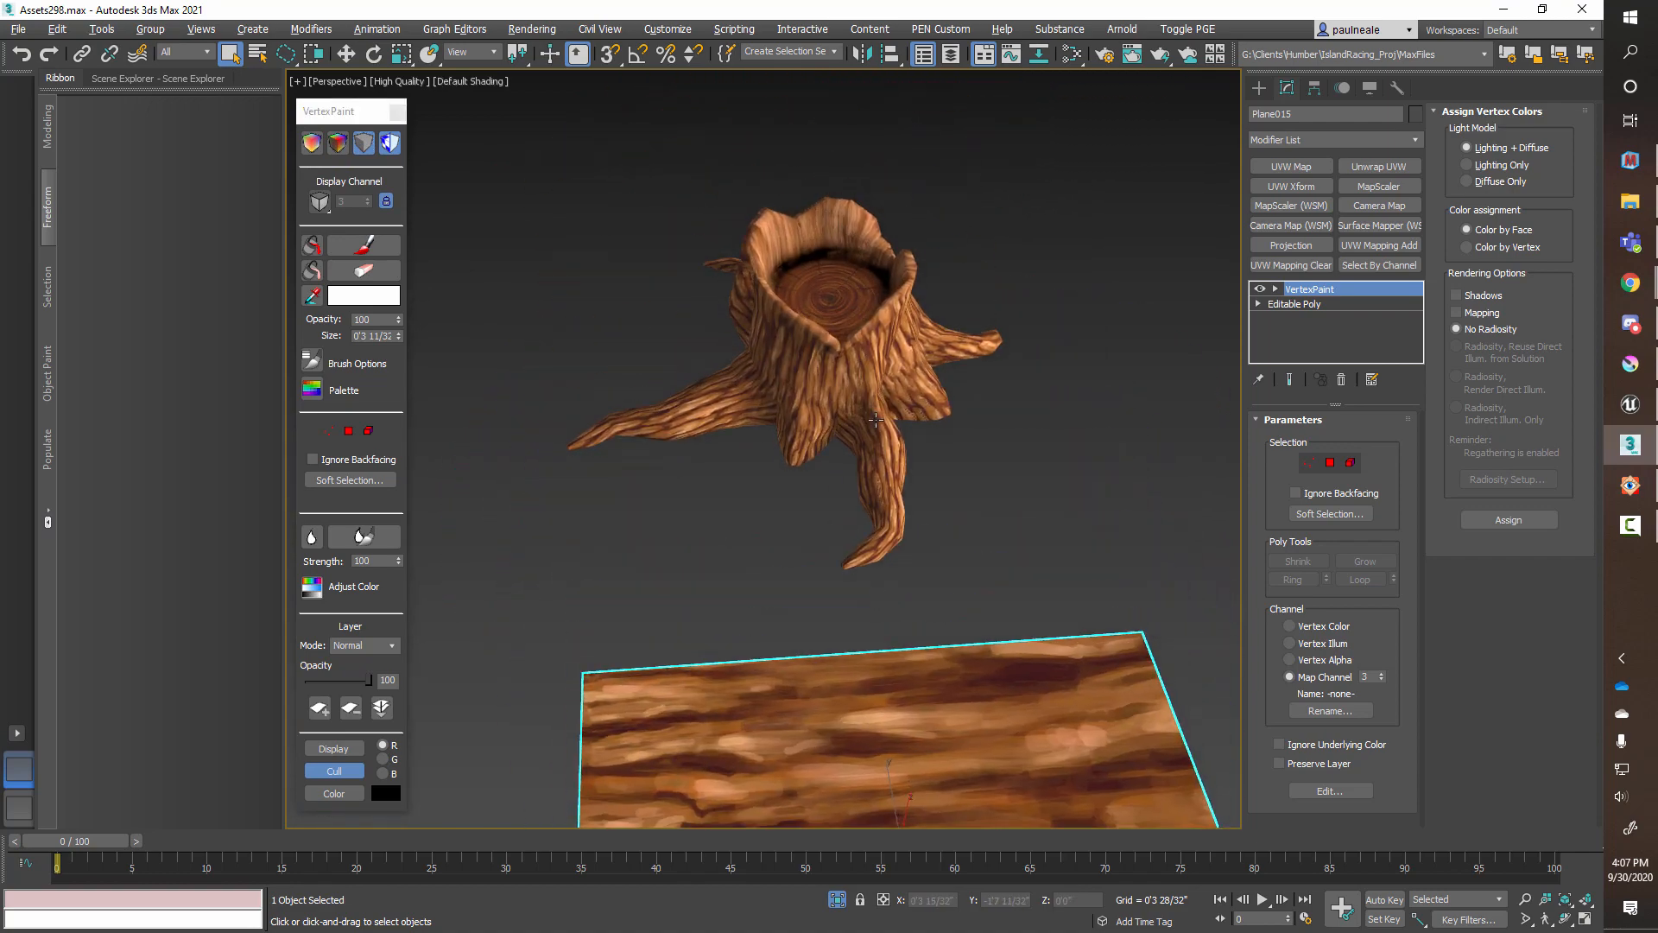
Step: Select the tree stump with edged faces shown and enter its Polygon sub-object level
scroll(847, 326, "up", 5)
middle_click_drag(847, 325, 909, 376, "alt")
scroll(855, 427, "down", 2)
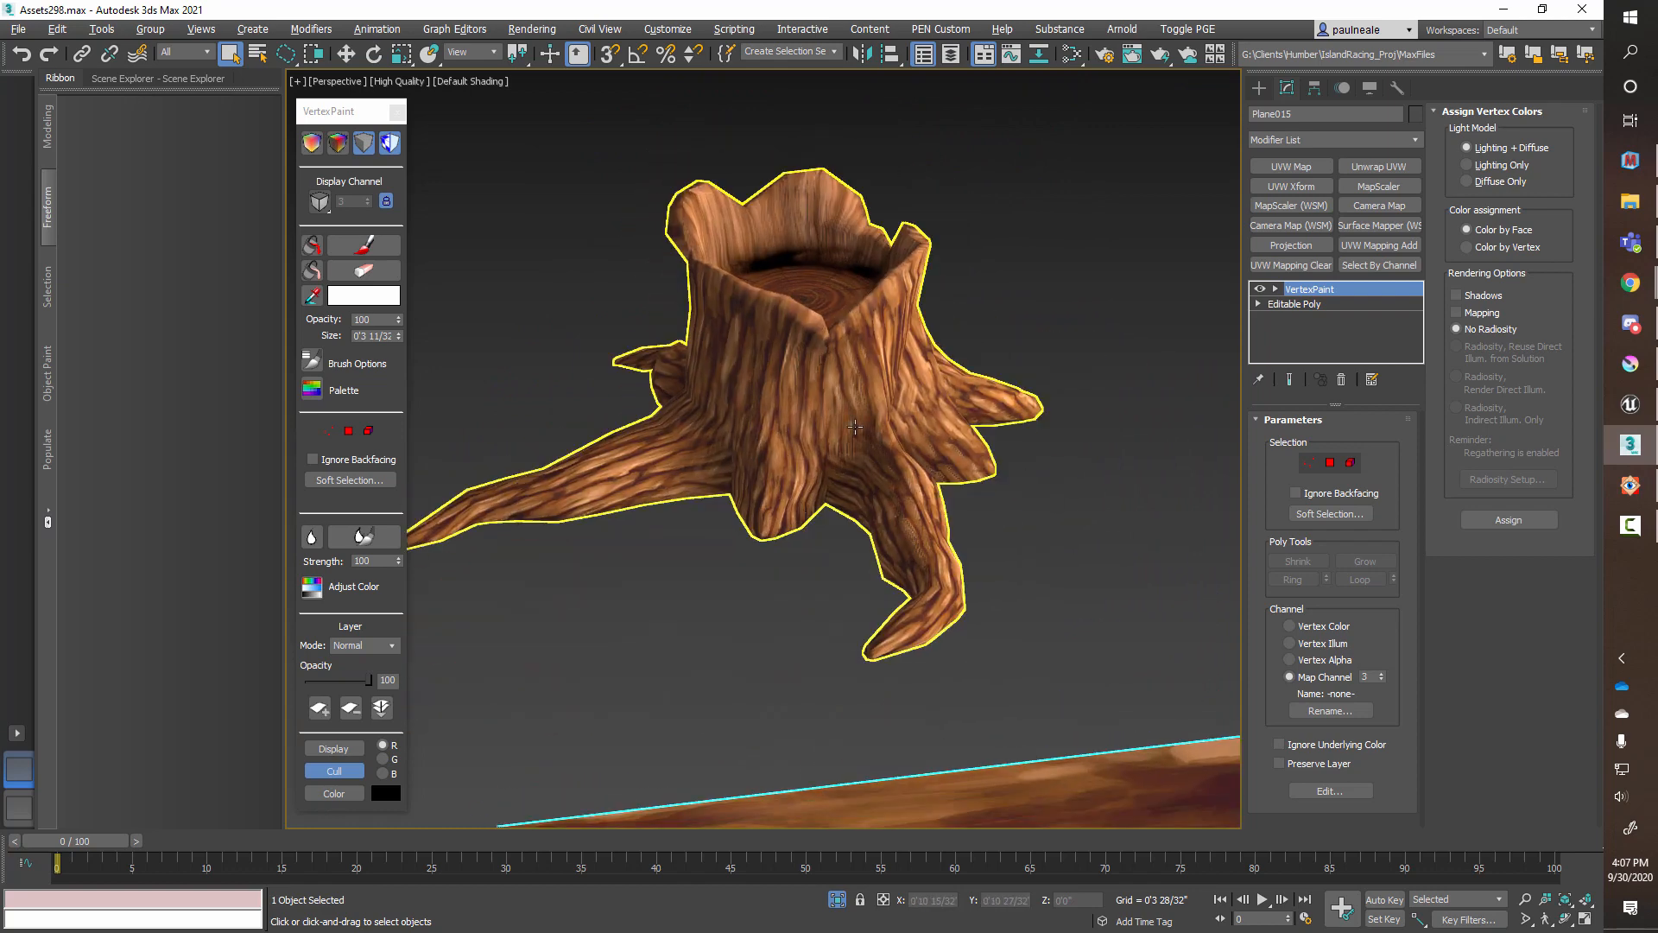
middle_click_drag(816, 448, 821, 456)
key("F4")
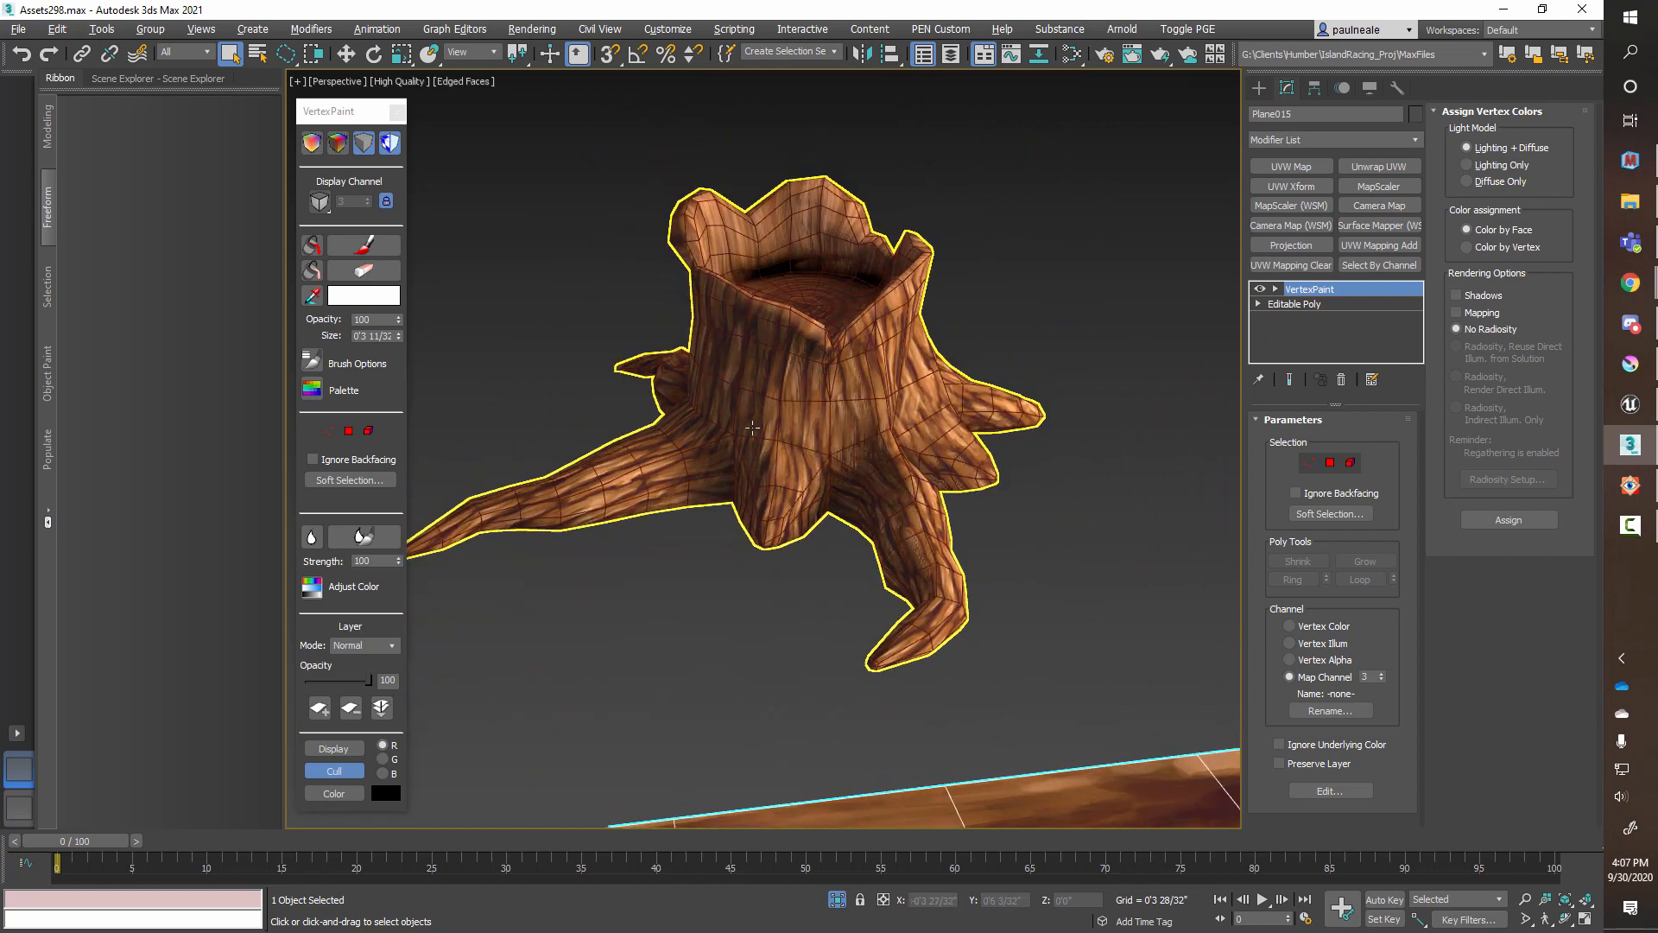
left_click(799, 451)
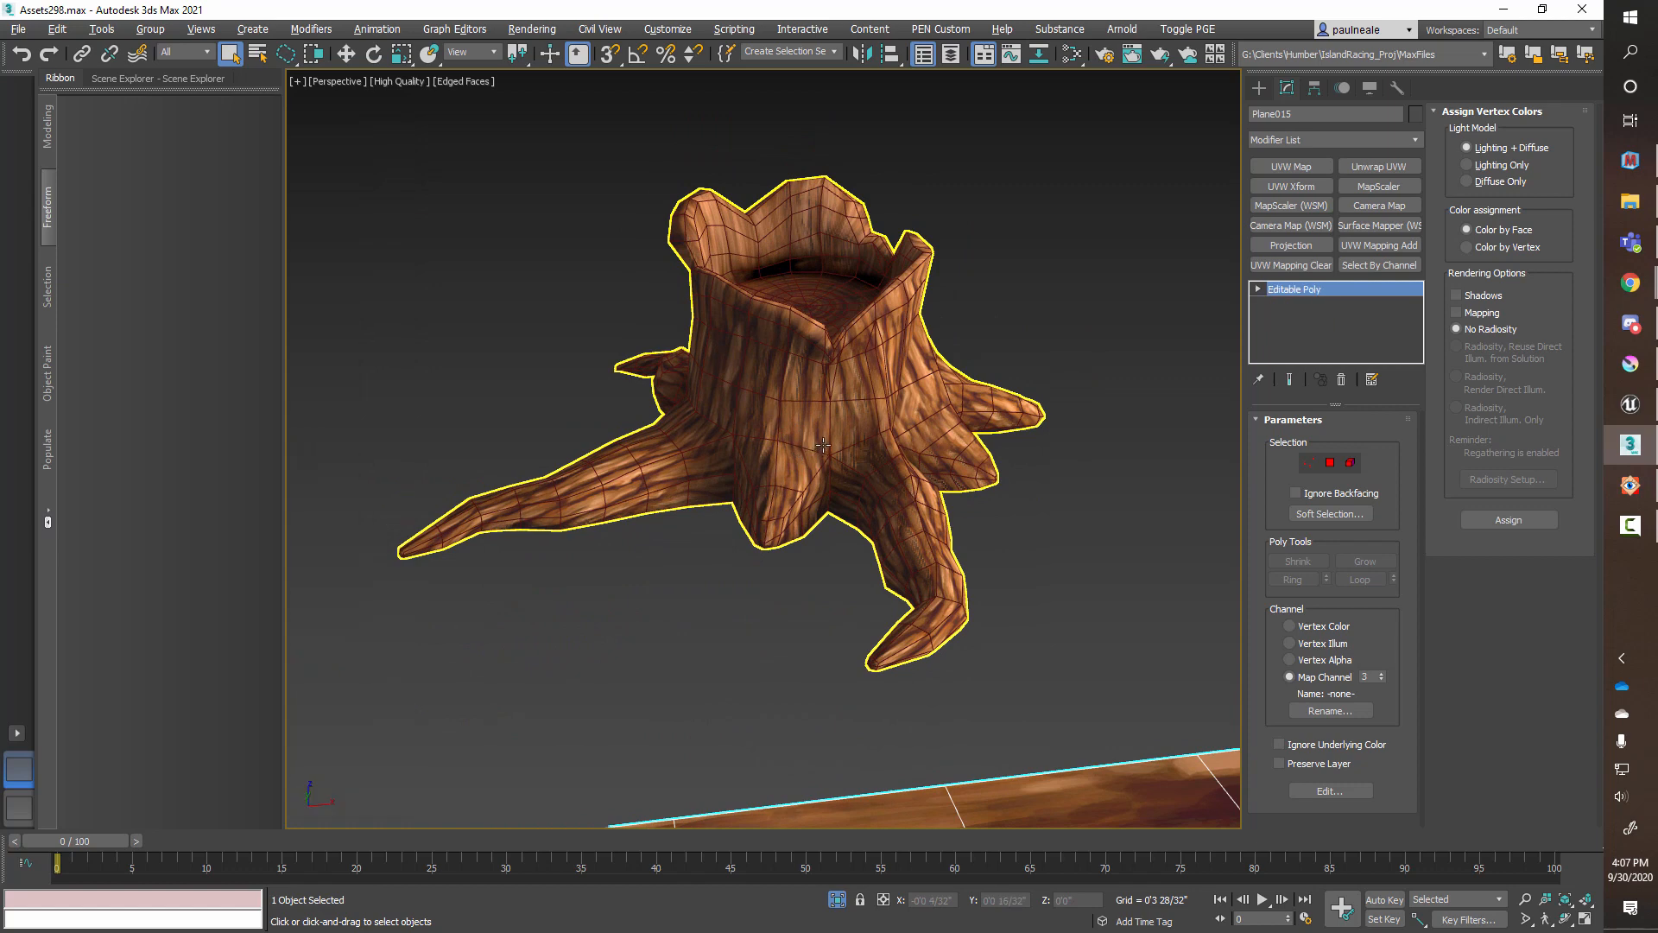
middle_click_drag(803, 450, 804, 461)
key("4")
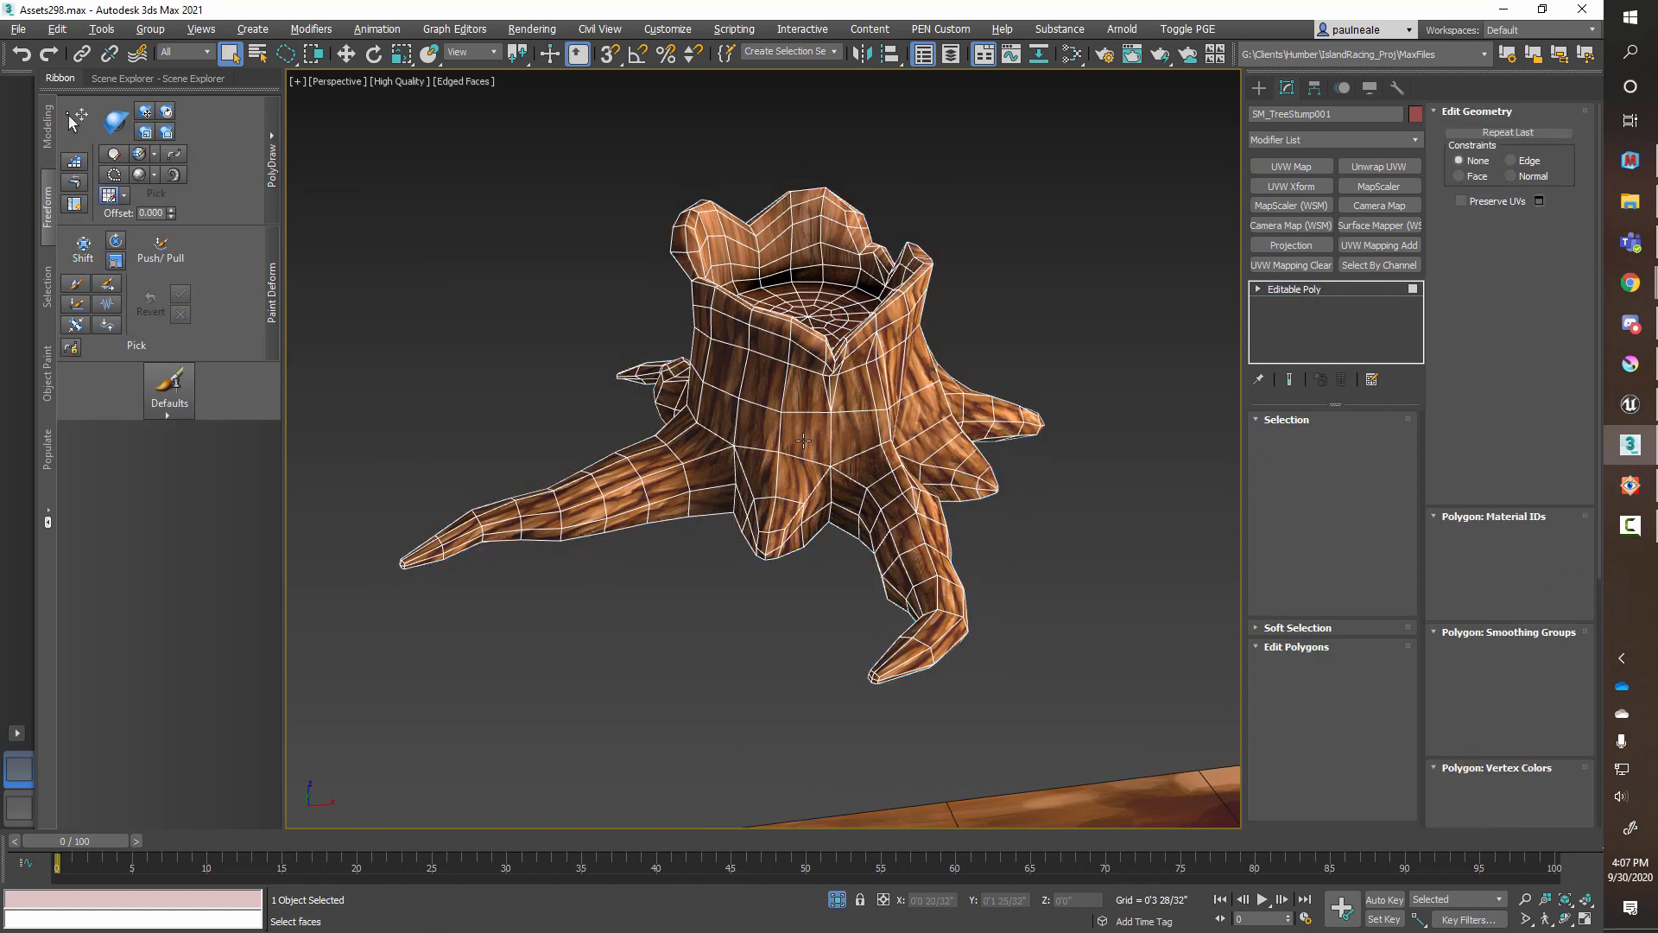
Step: Select a patch of polygons where the stump's trunk meets a root, clear the selection and inspect the stump's other side
left_click(803, 443)
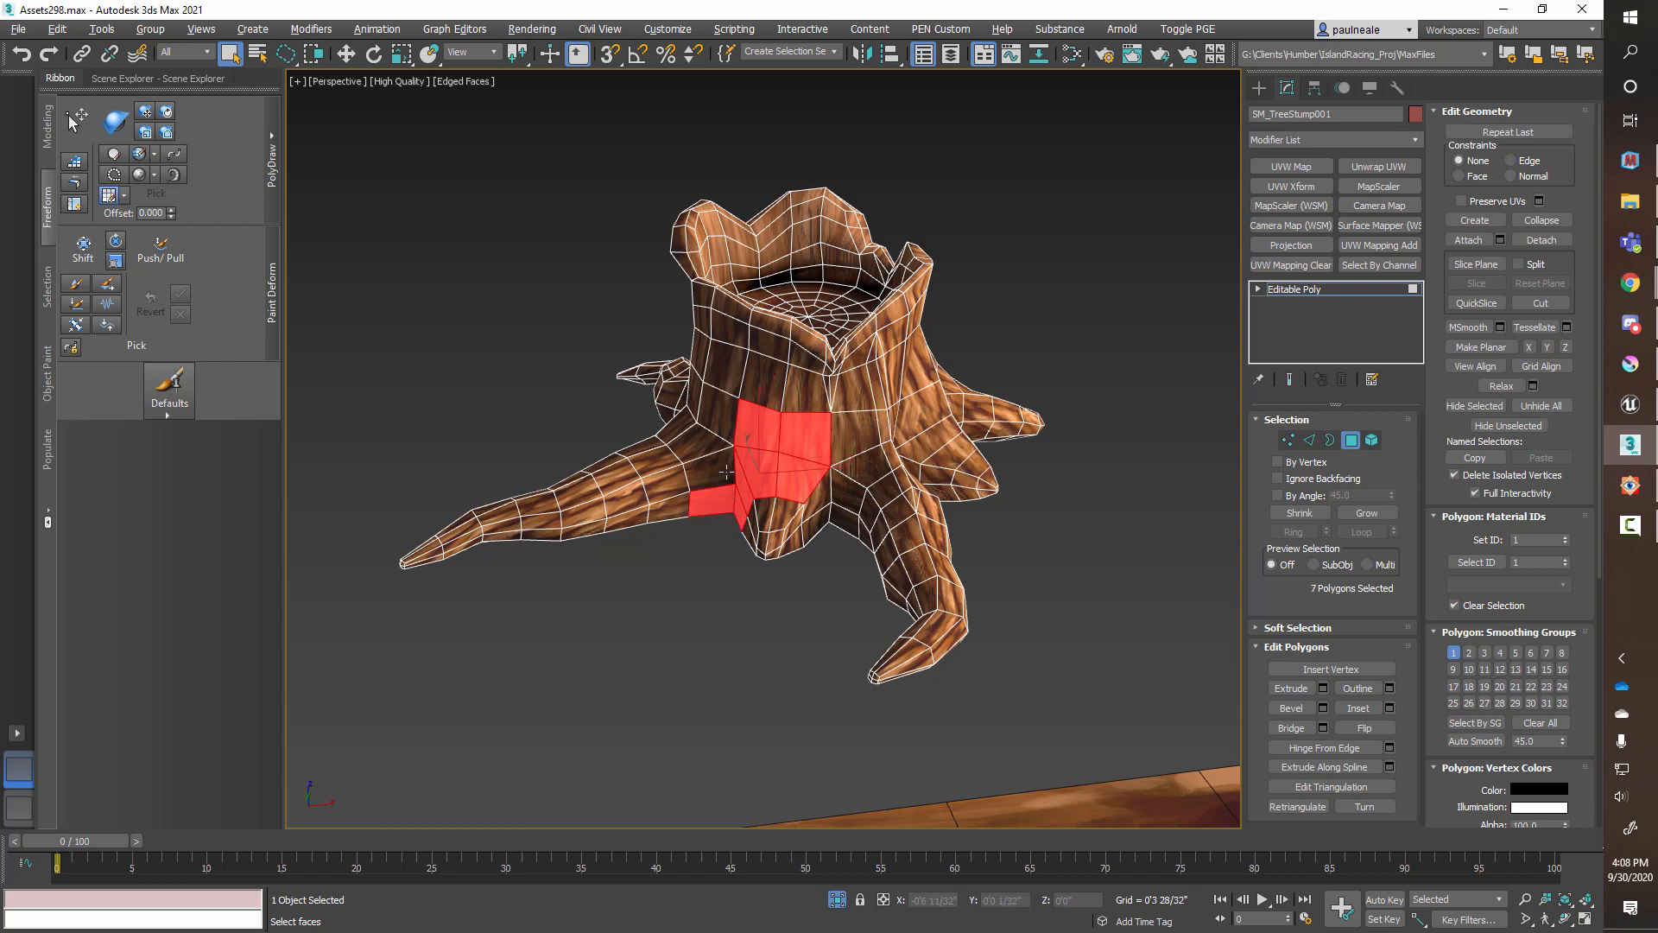
middle_click_drag(714, 415, 662, 471, "alt")
middle_click_drag(899, 476, 850, 440)
left_click(1039, 357)
middle_click_drag(747, 477, 803, 323, "alt")
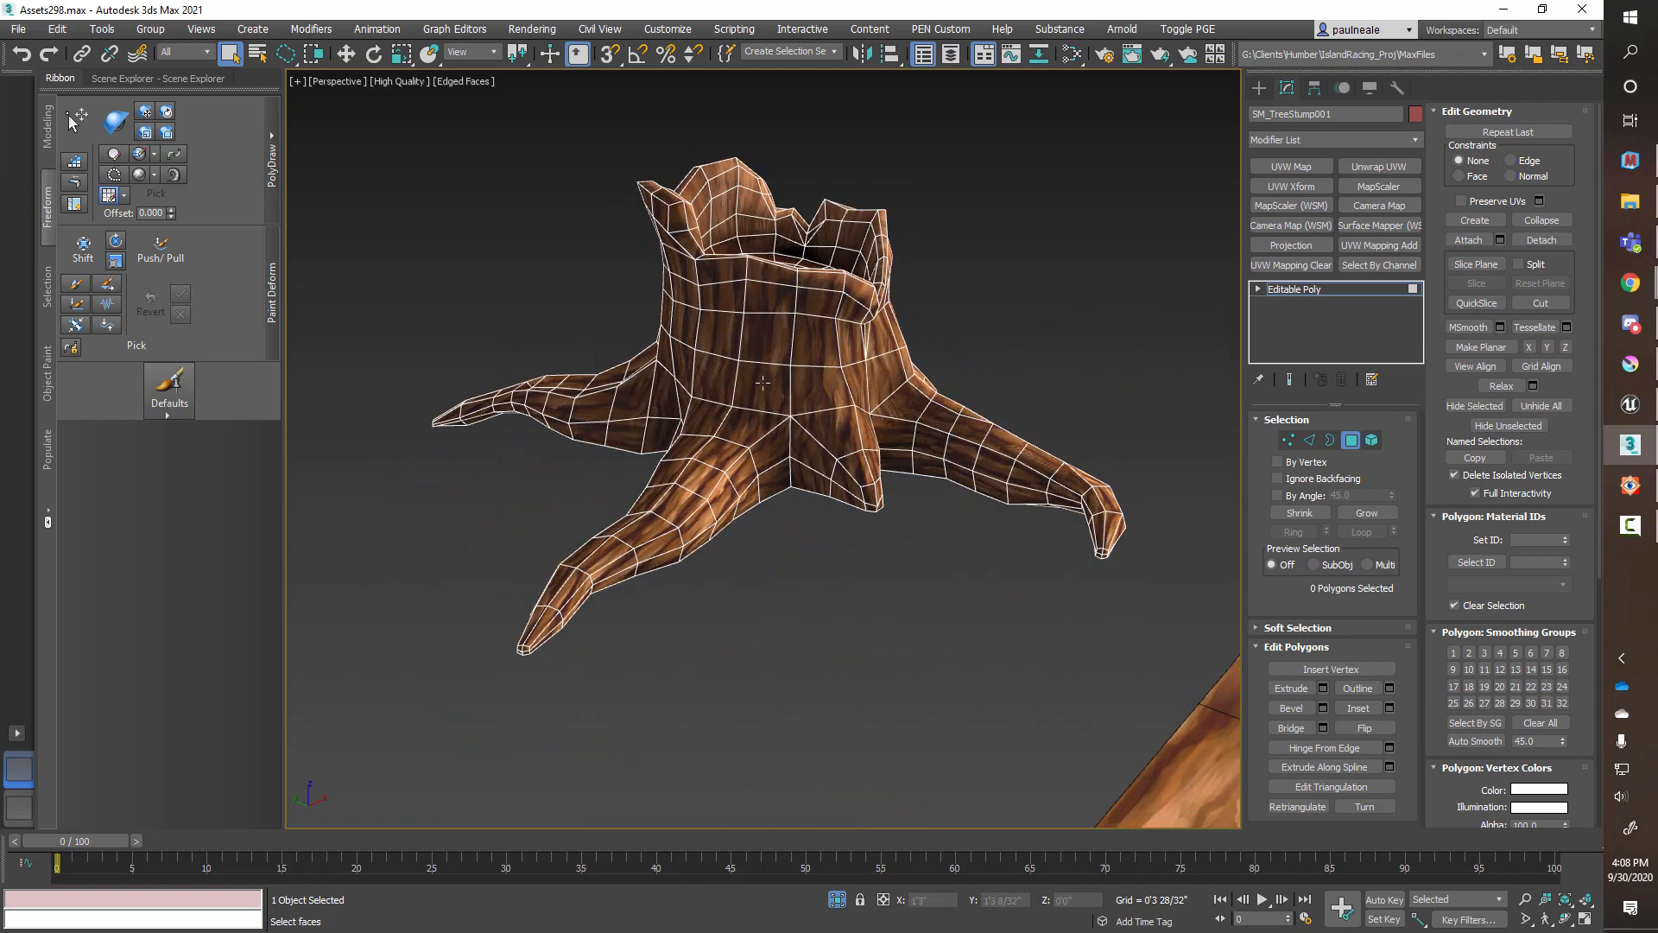
Step: Select single polygons on the inside and outside of the stump's jagged rim and inspect the bark texture around them
middle_click_drag(763, 380, 688, 286, "alt")
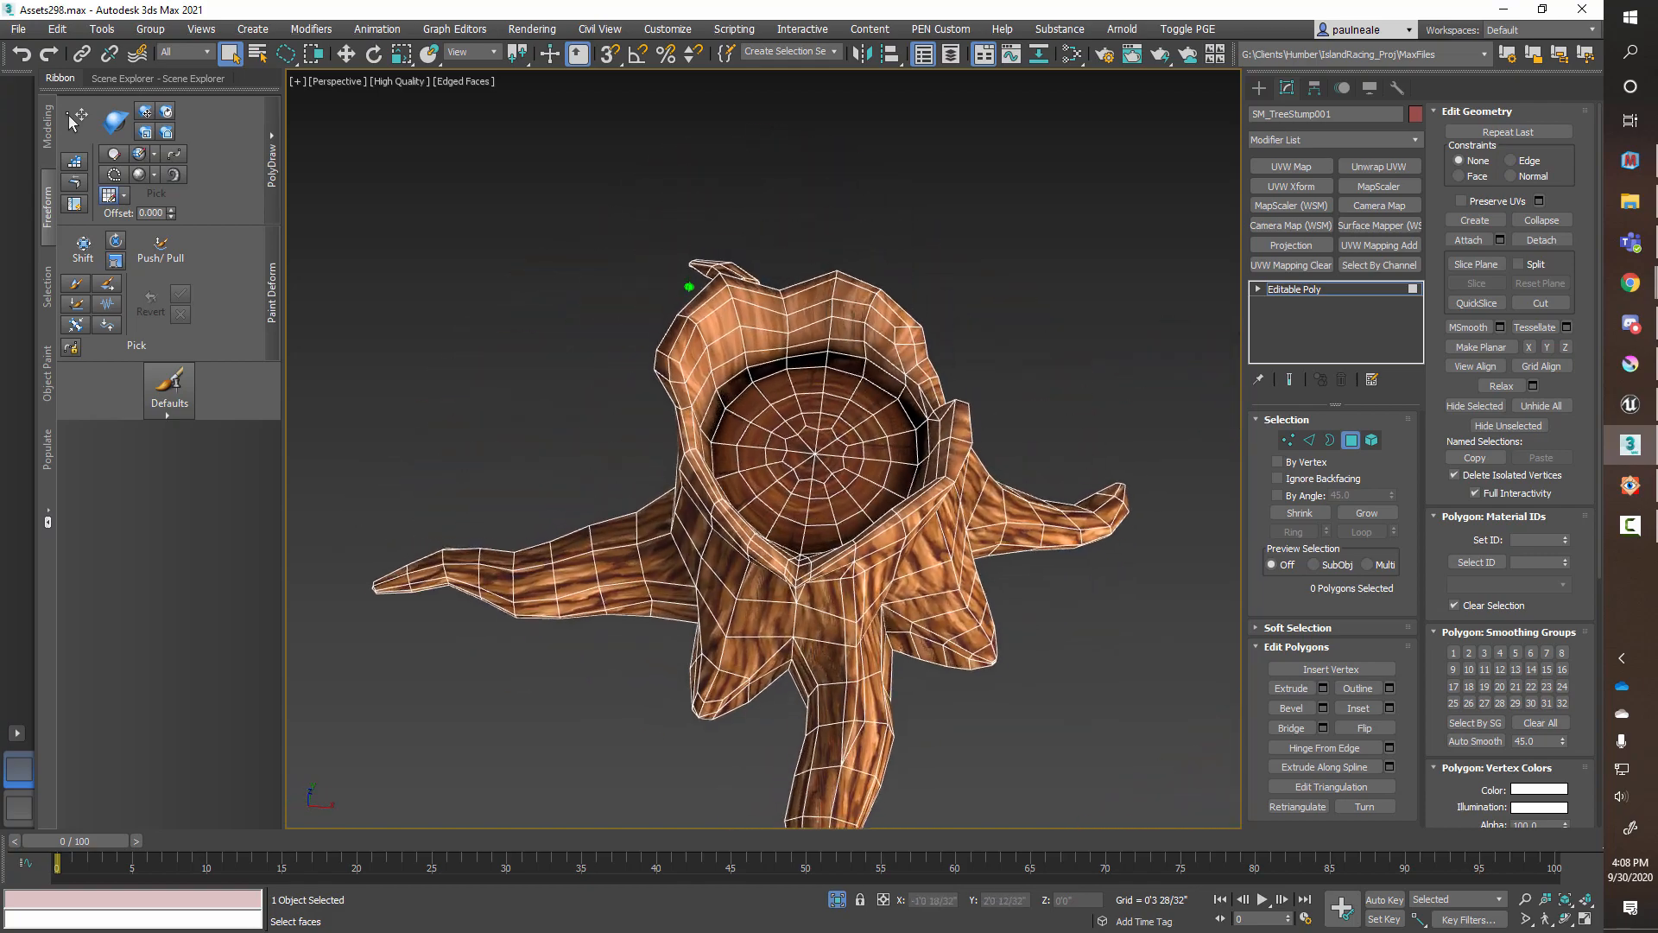
scroll(797, 419, "up", 8)
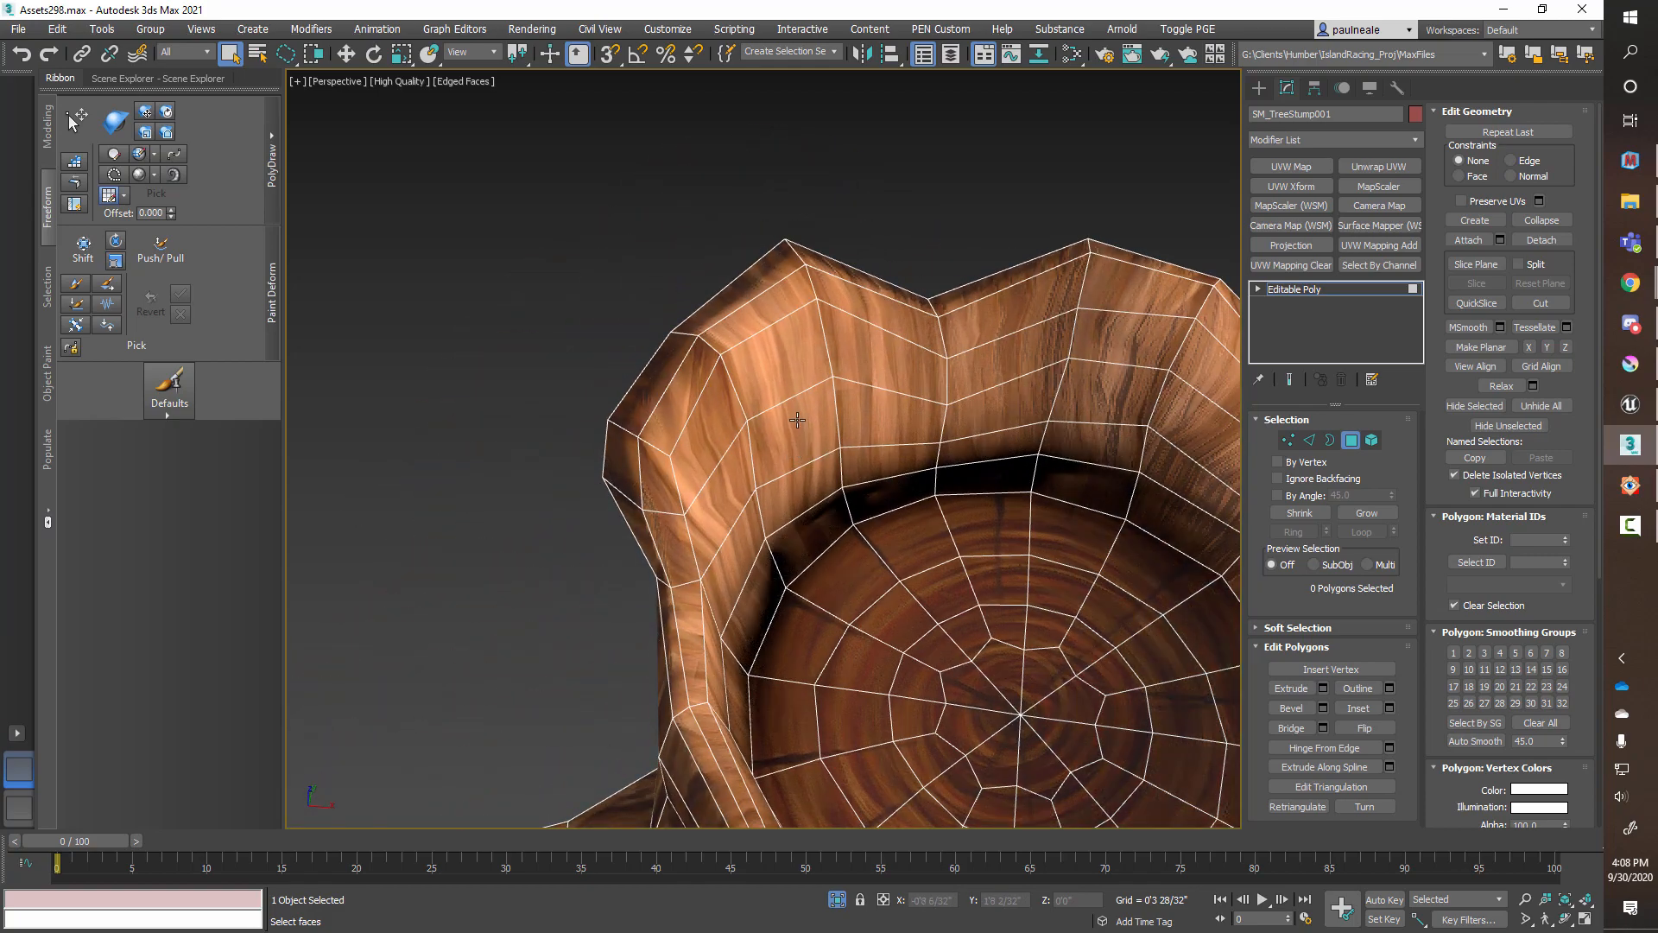
left_click(798, 425)
scroll(835, 445, "down", 8)
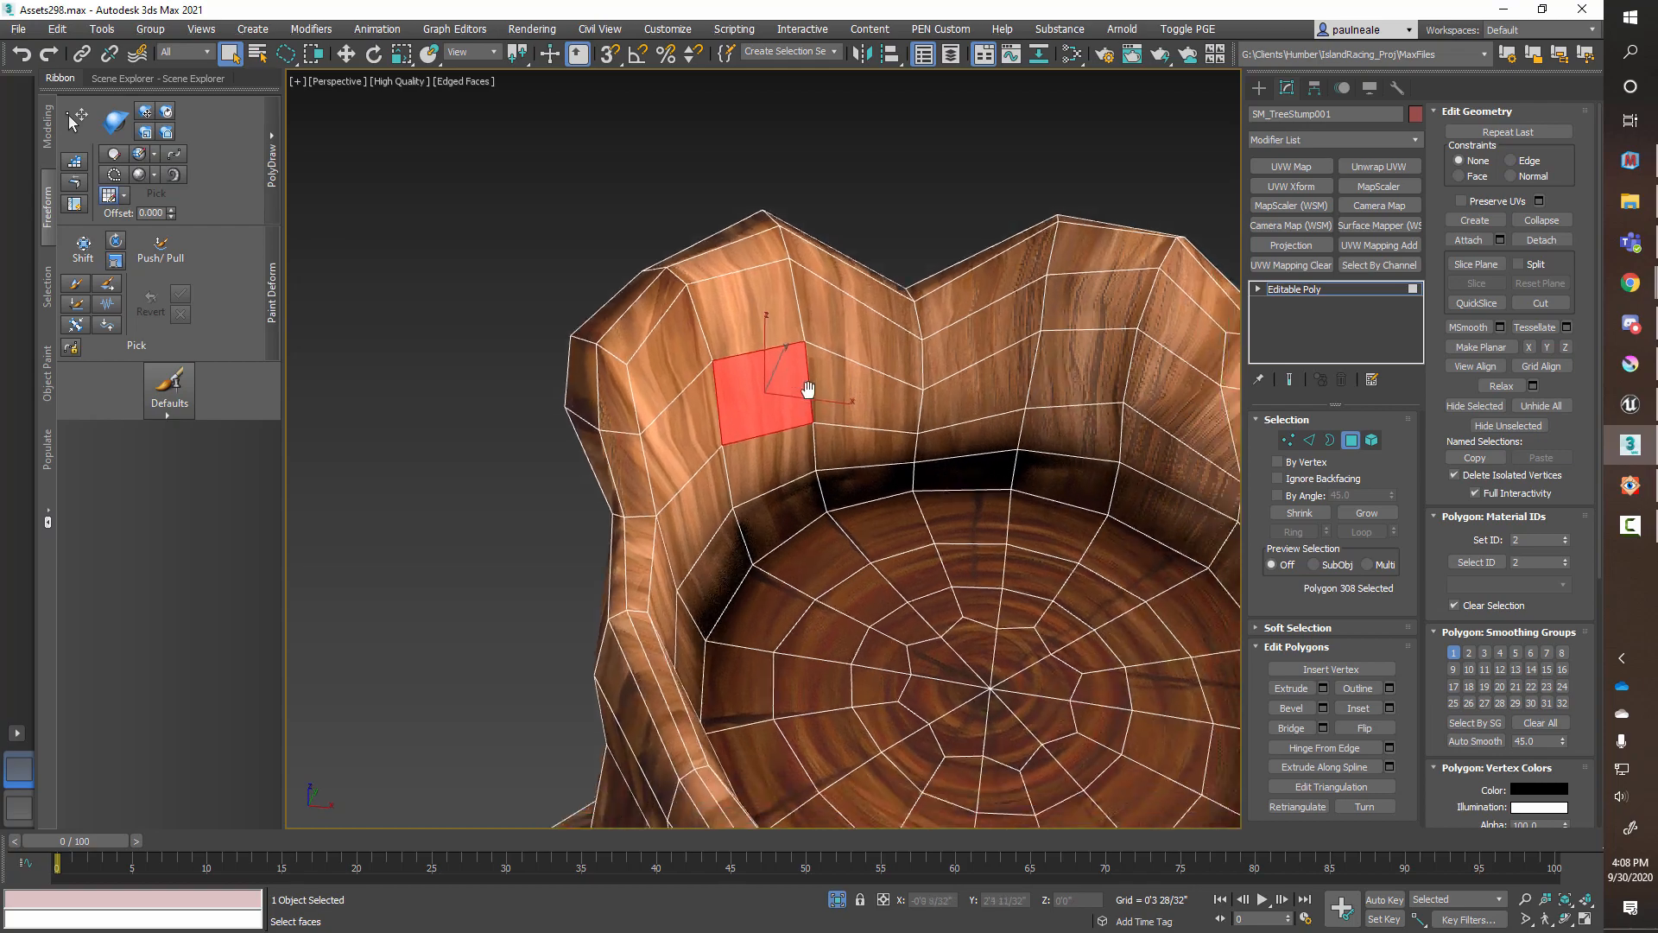
middle_click_drag(781, 374, 748, 360, "alt")
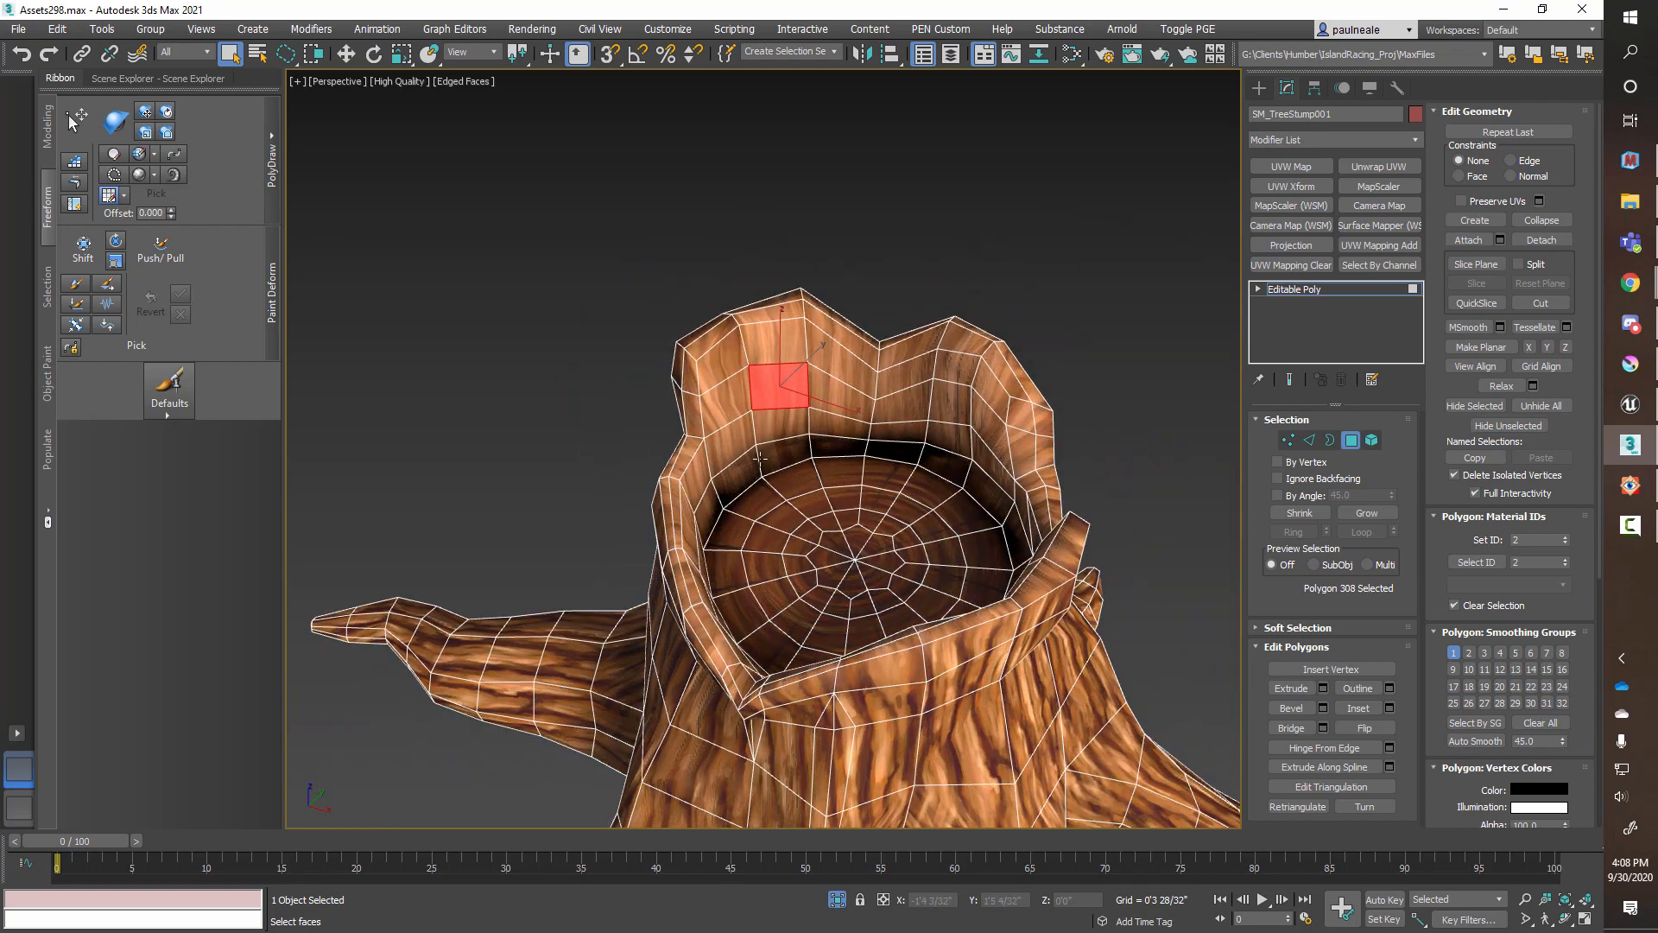
middle_click_drag(884, 473, 820, 339, "alt")
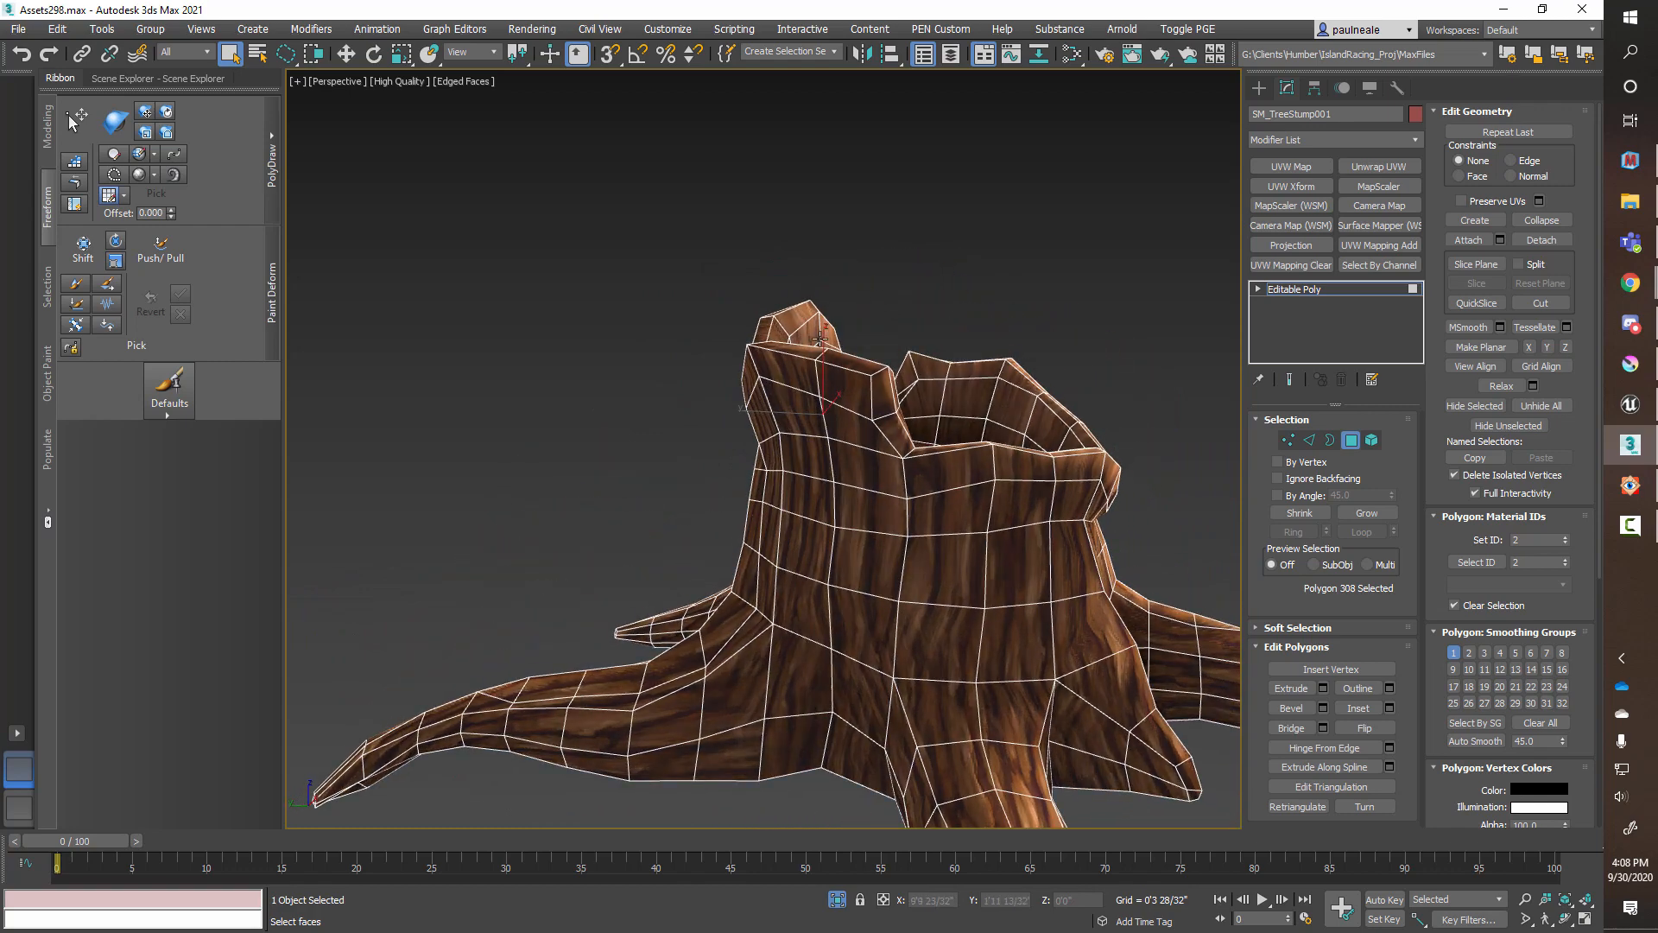
middle_click_drag(856, 393, 863, 476, "alt")
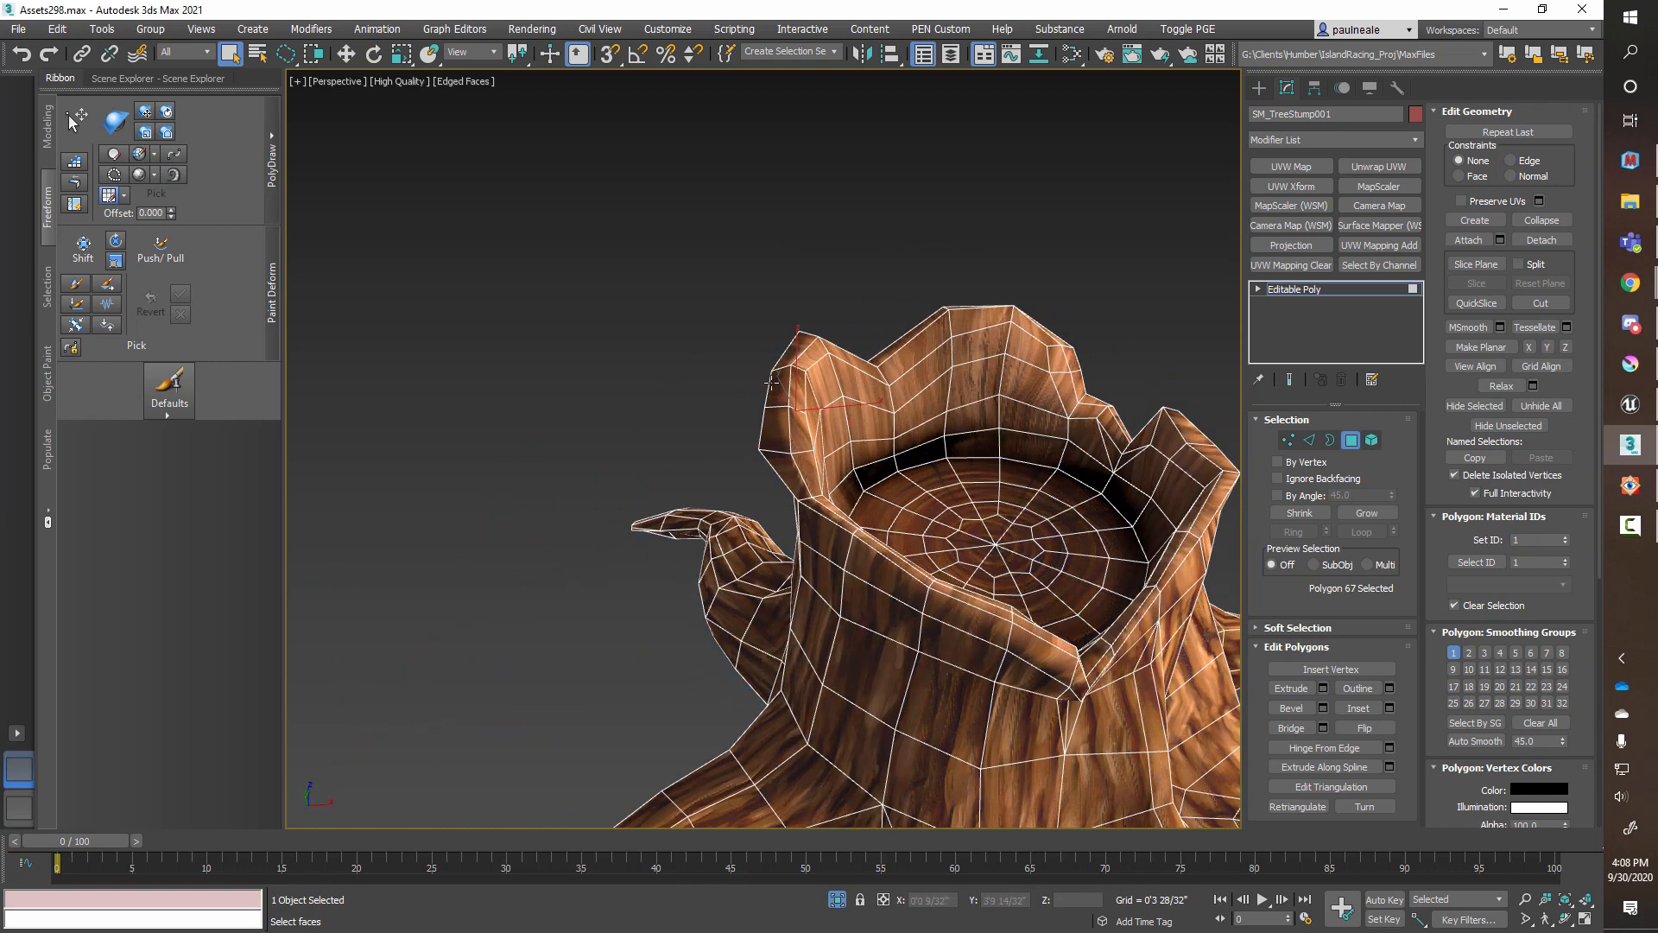
middle_click_drag(771, 381, 713, 462, "alt")
scroll(711, 463, "down", 6)
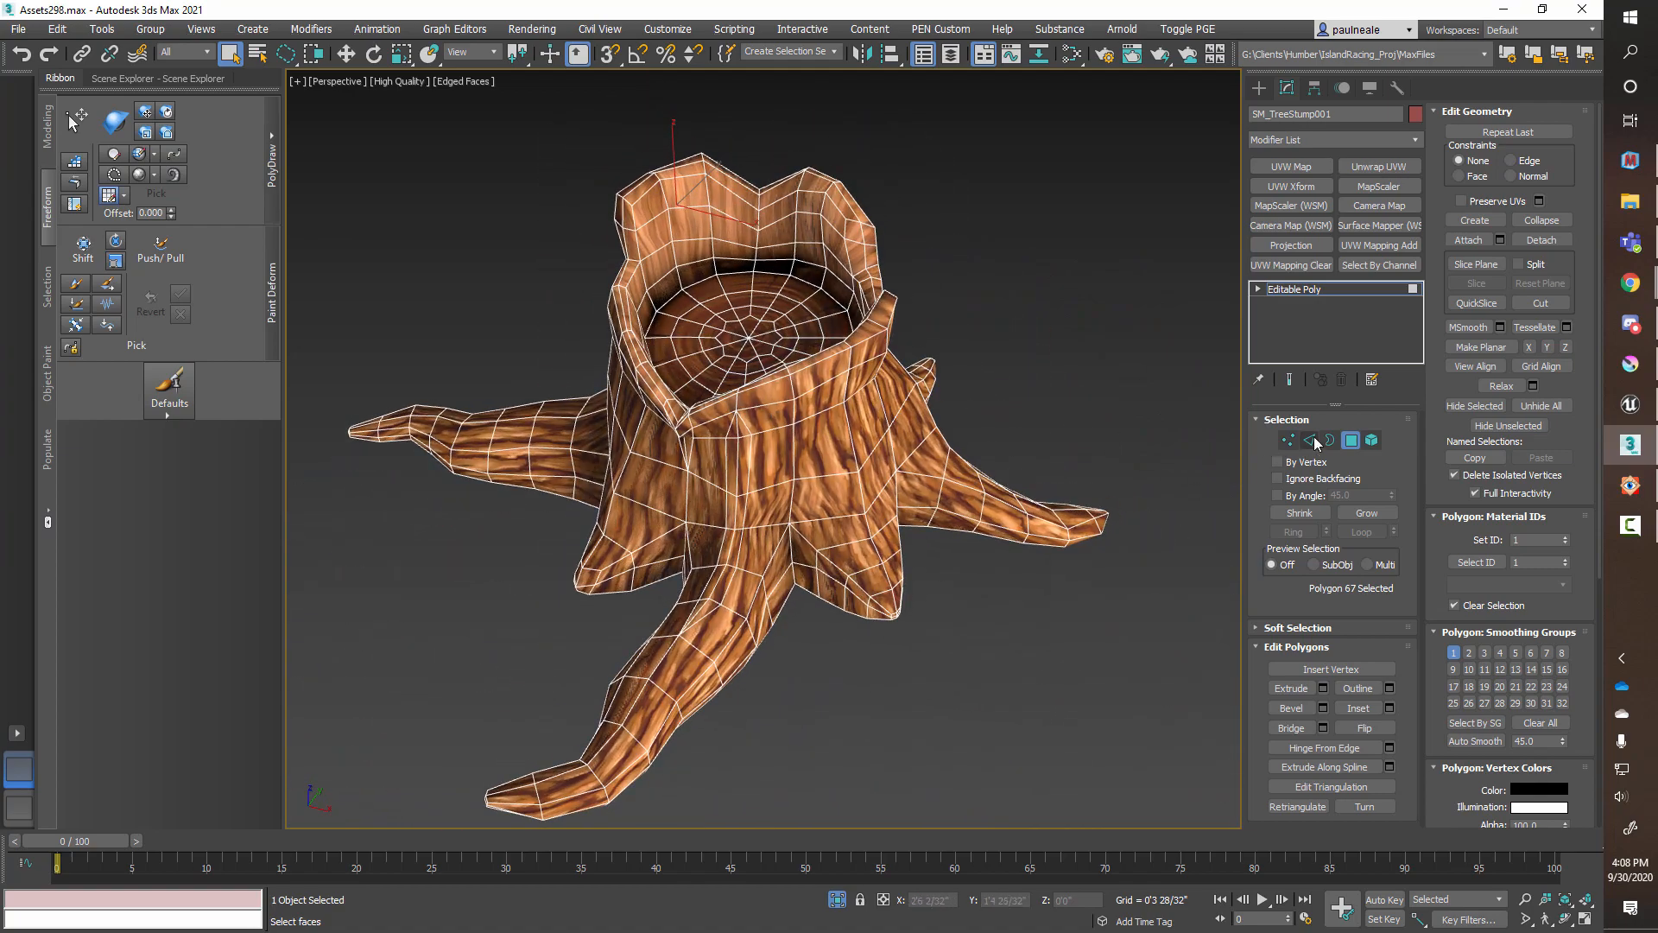
Step: Exit the stump's Polygon sub-object level and turn off edged faces to view the stump together with the bark plane
left_click(1355, 445)
middle_click_drag(889, 431, 946, 414, "alt")
scroll(864, 449, "down", 1)
middle_click_drag(946, 415, 976, 466)
scroll(1011, 294, "down", 3)
middle_click_drag(976, 467, 894, 355)
middle_click_drag(894, 354, 910, 440, "alt")
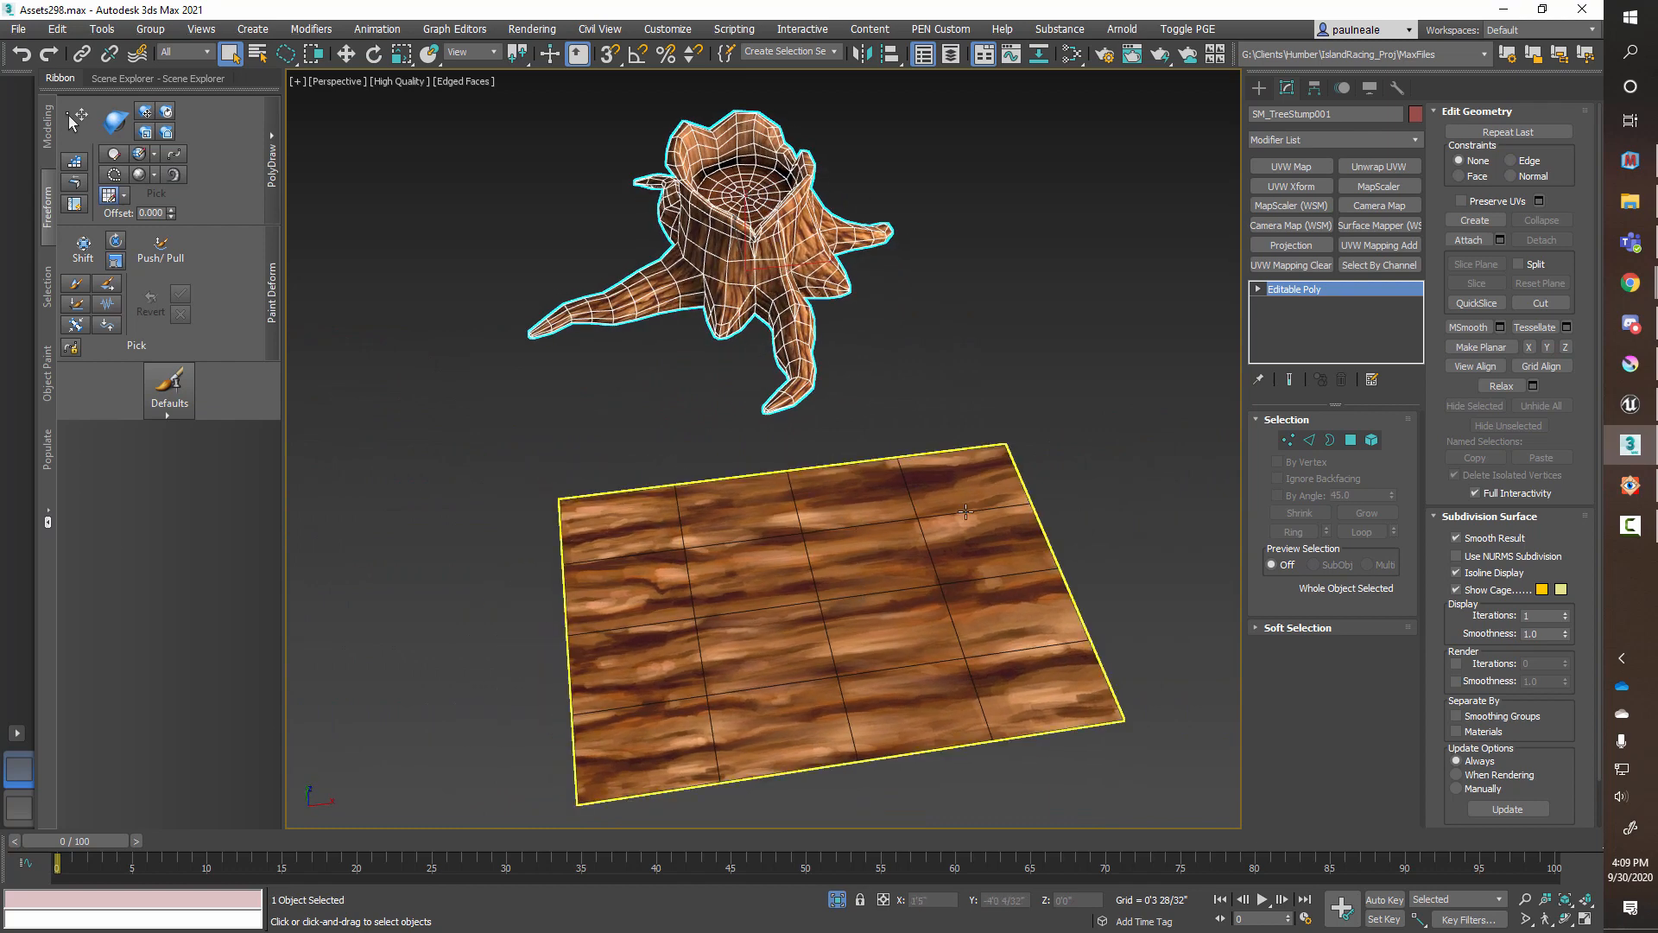
key("F4")
mouse_move(965, 511)
middle_mouse_down("alt")
mouse_move(1074, 557)
mouse_move(1010, 595)
middle_mouse_up("alt")
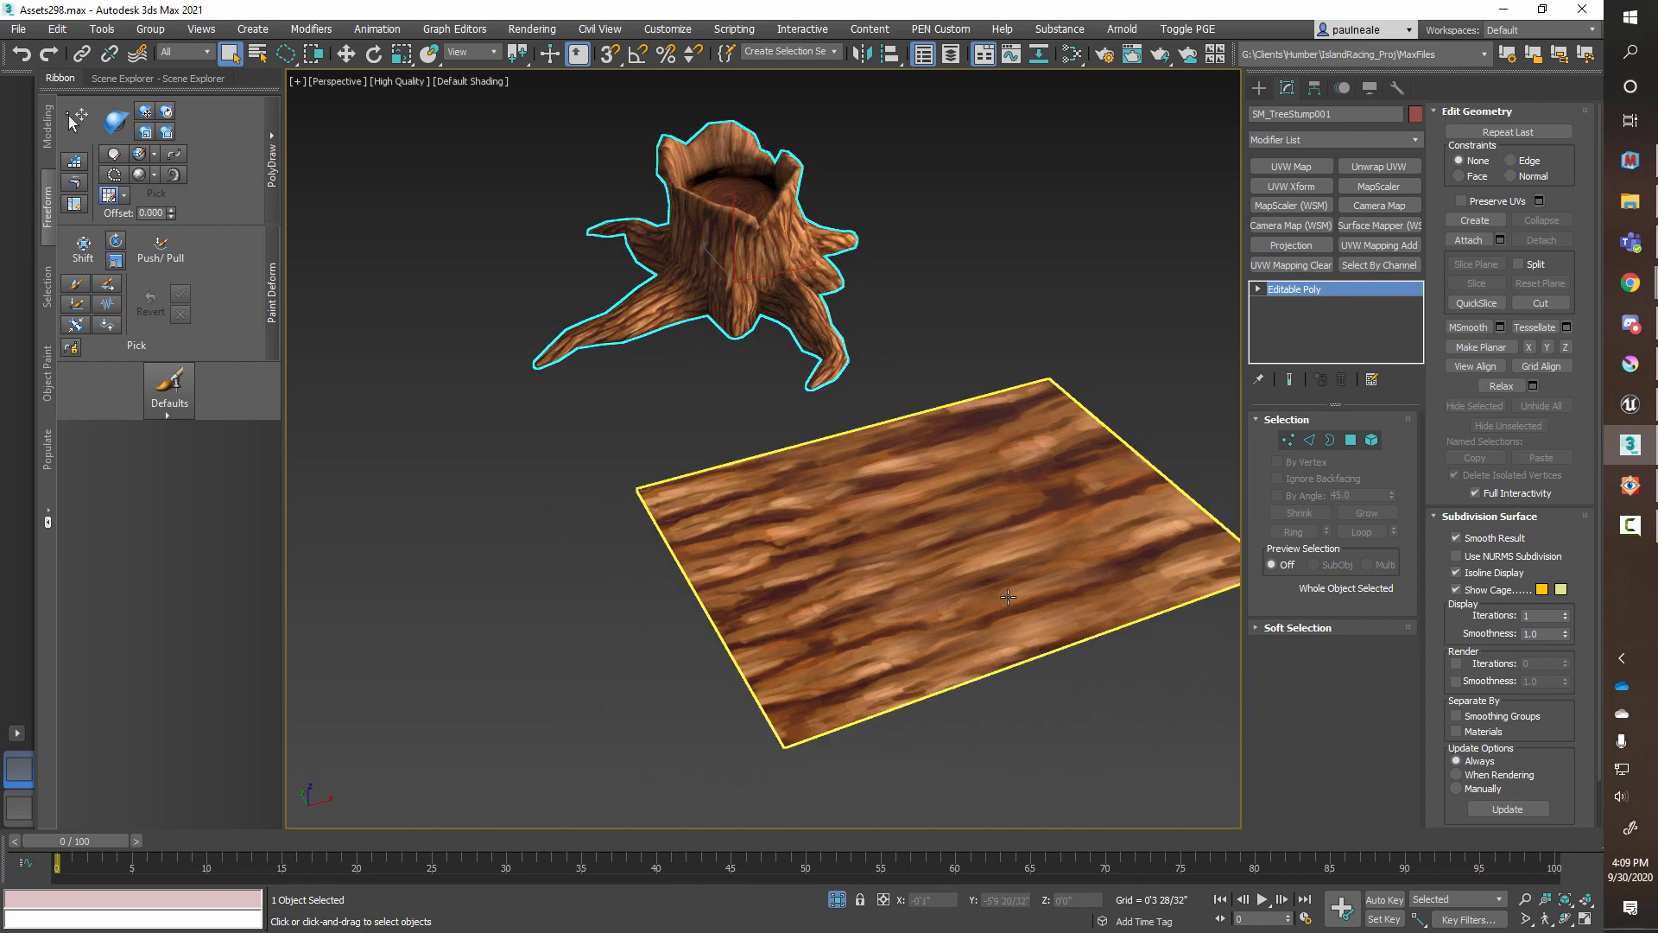